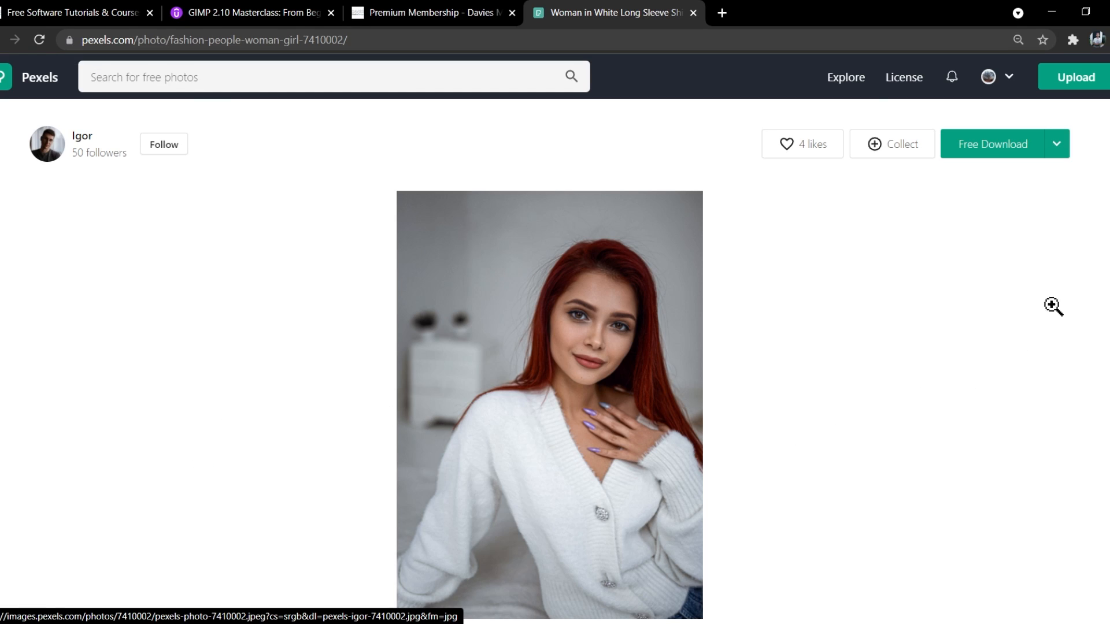
Download the portrait of the red-haired woman in the Large (1920 x 2688) size.
click(1057, 146)
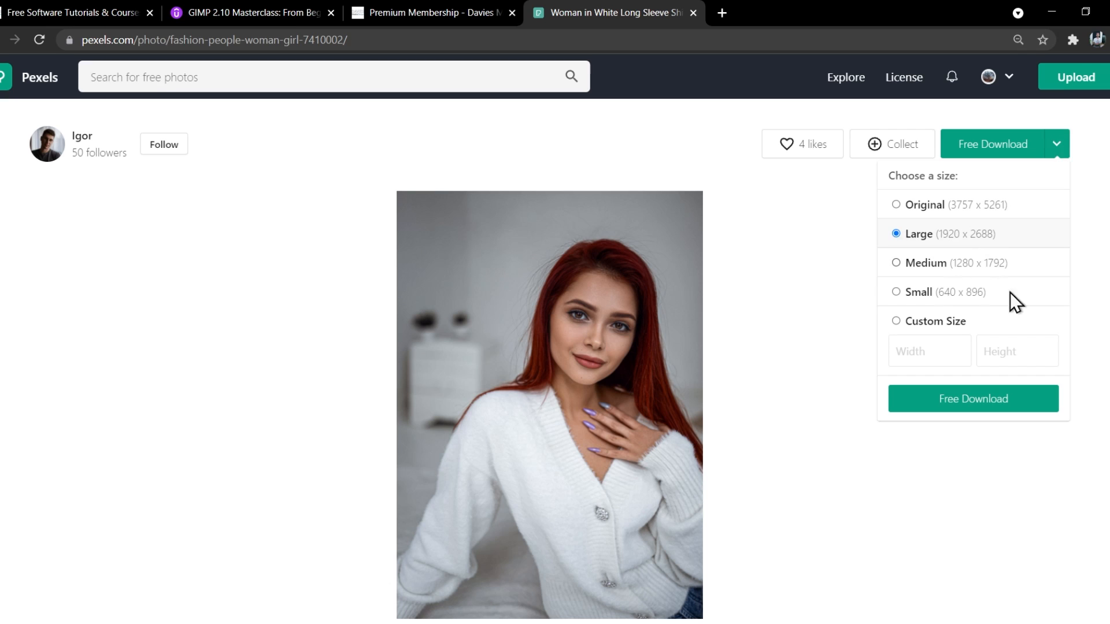
click(973, 399)
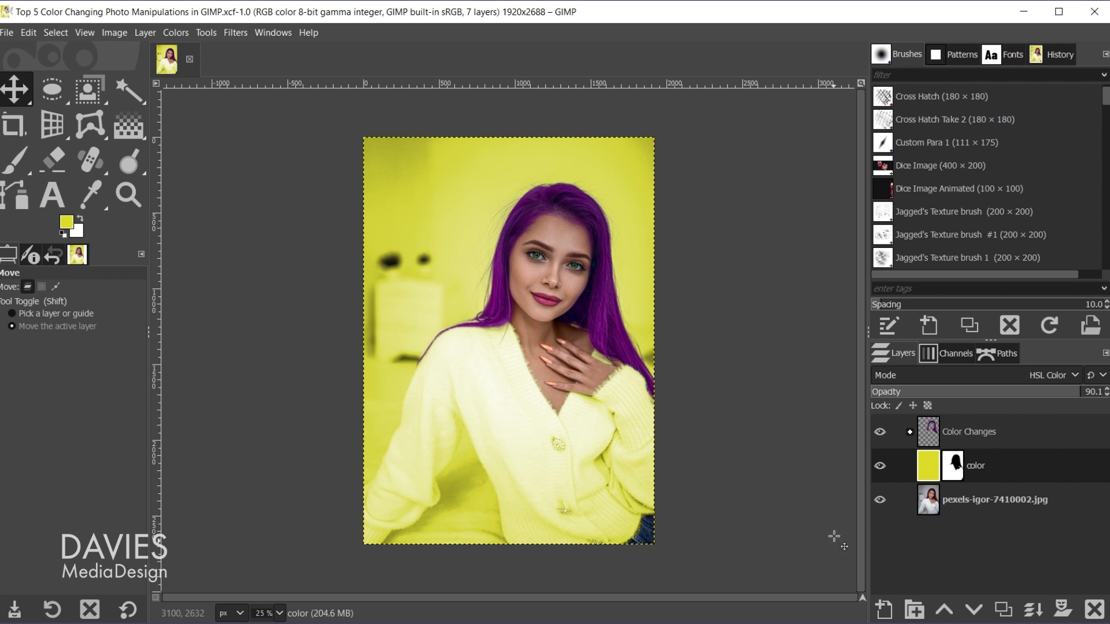
Switch to GIMP and compare the finished recoloring with the original photo, with and without the yellow color layer.
shift+click(880, 497)
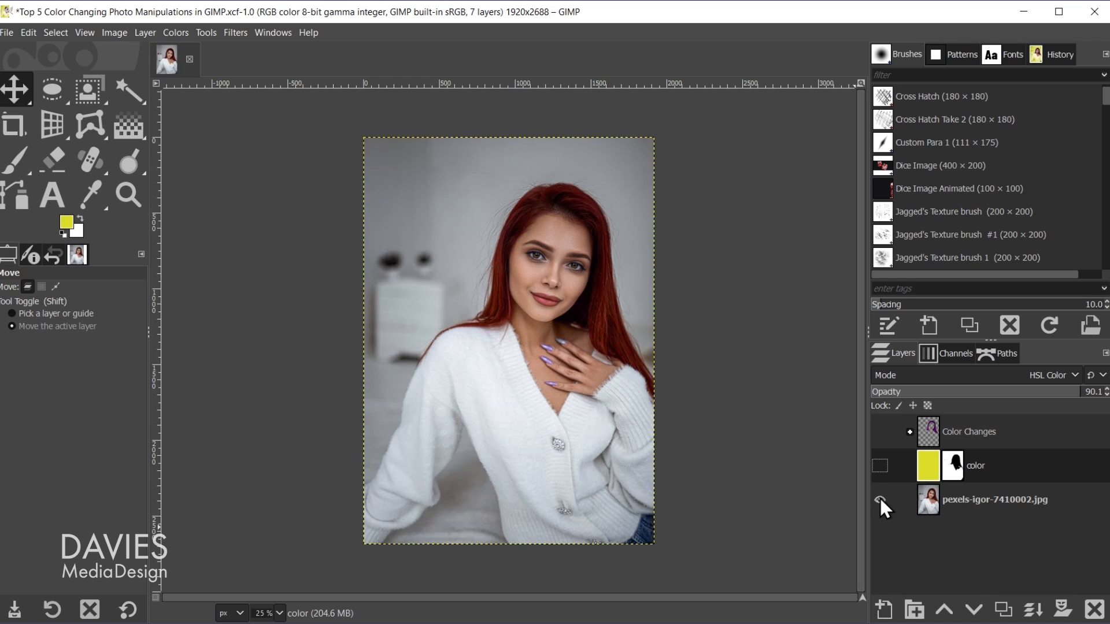
shift+click(879, 498)
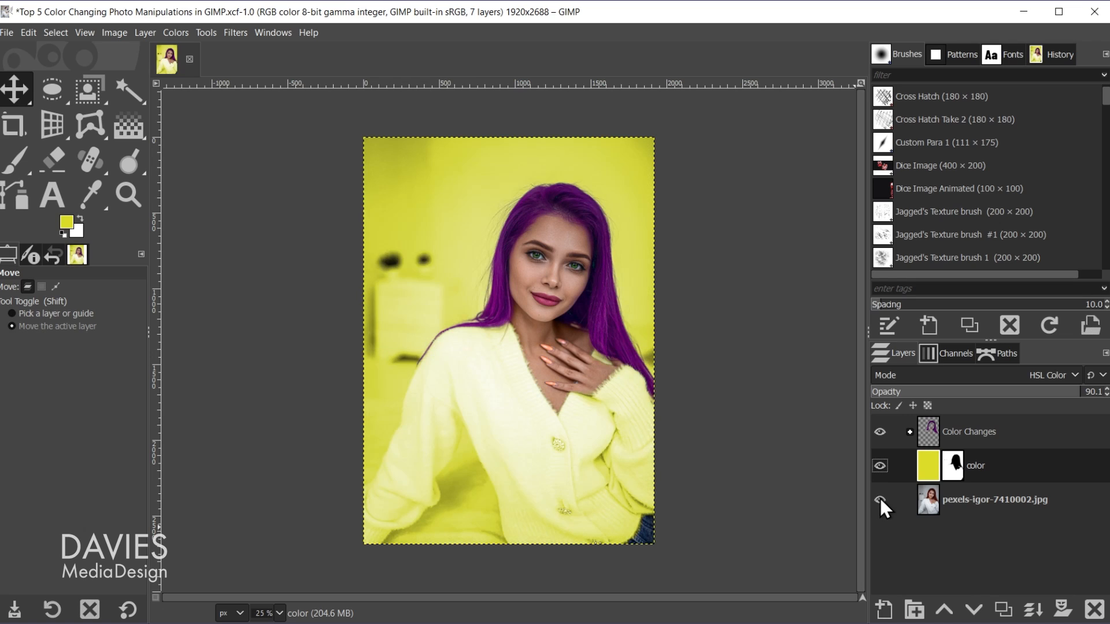
click(880, 466)
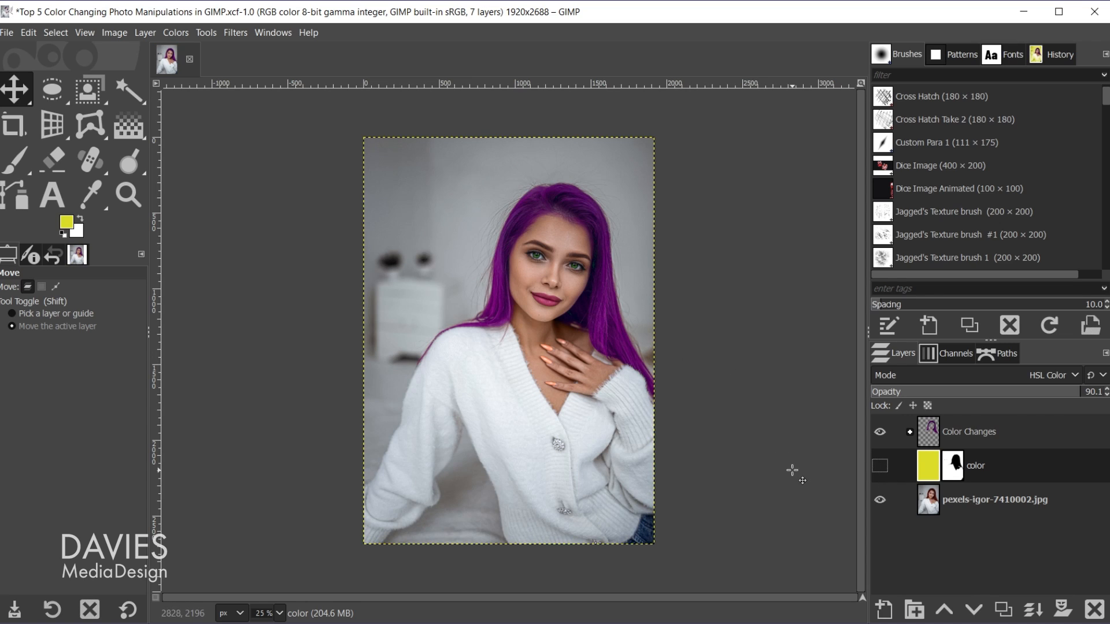
click(880, 464)
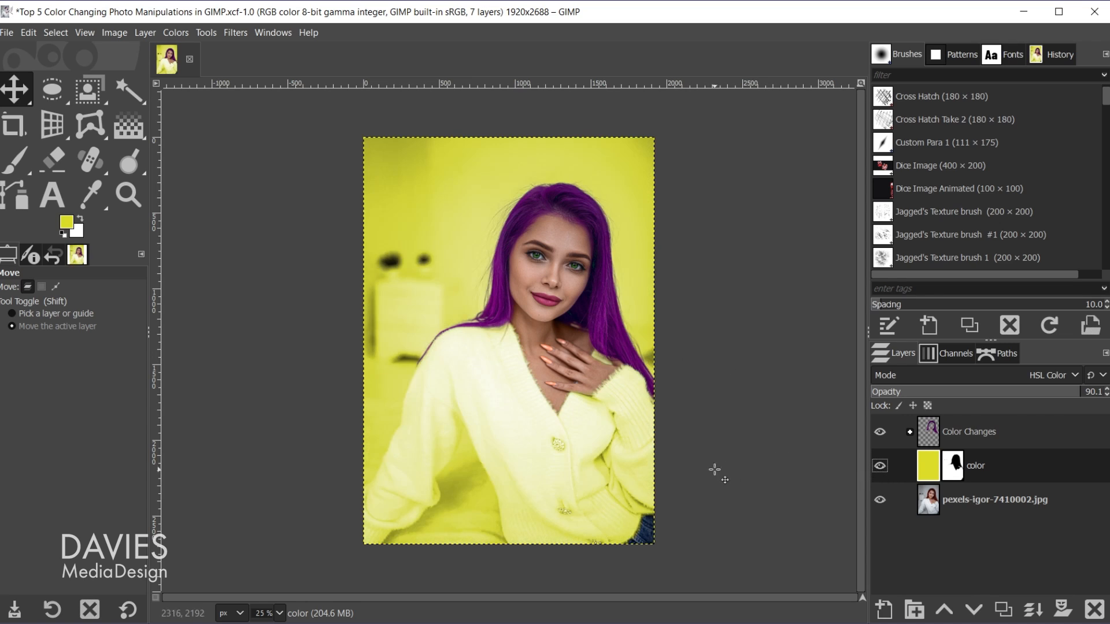
scroll(564, 195, up, 2)
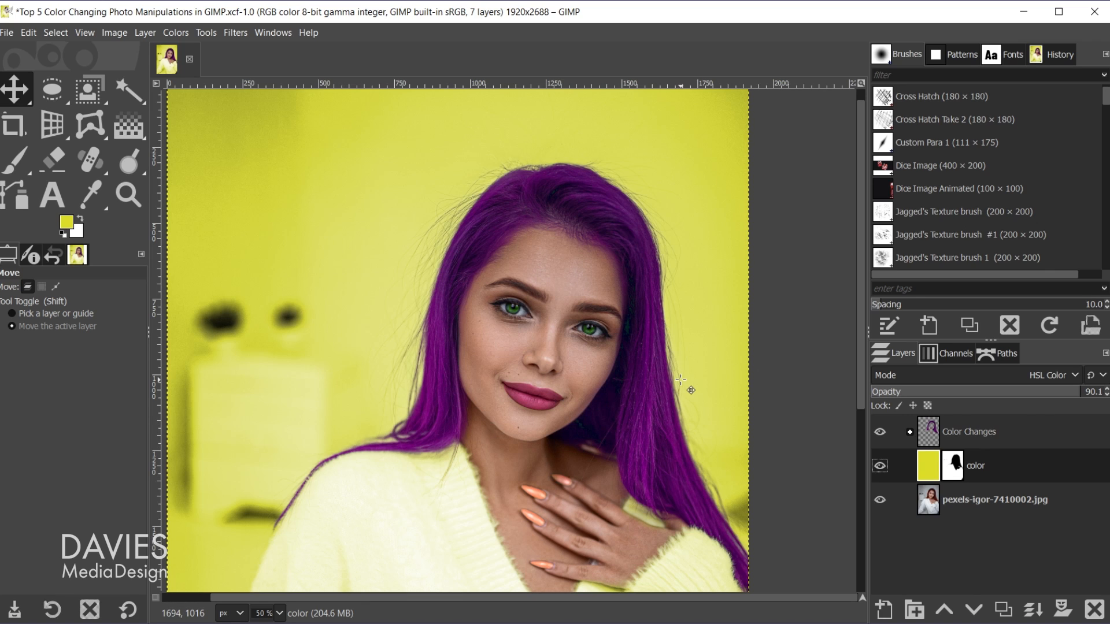
Open pexels-igor-7410002 from the Downloads folder as a new image in GIMP, converting it to the built-in sRGB profile.
click(395, 623)
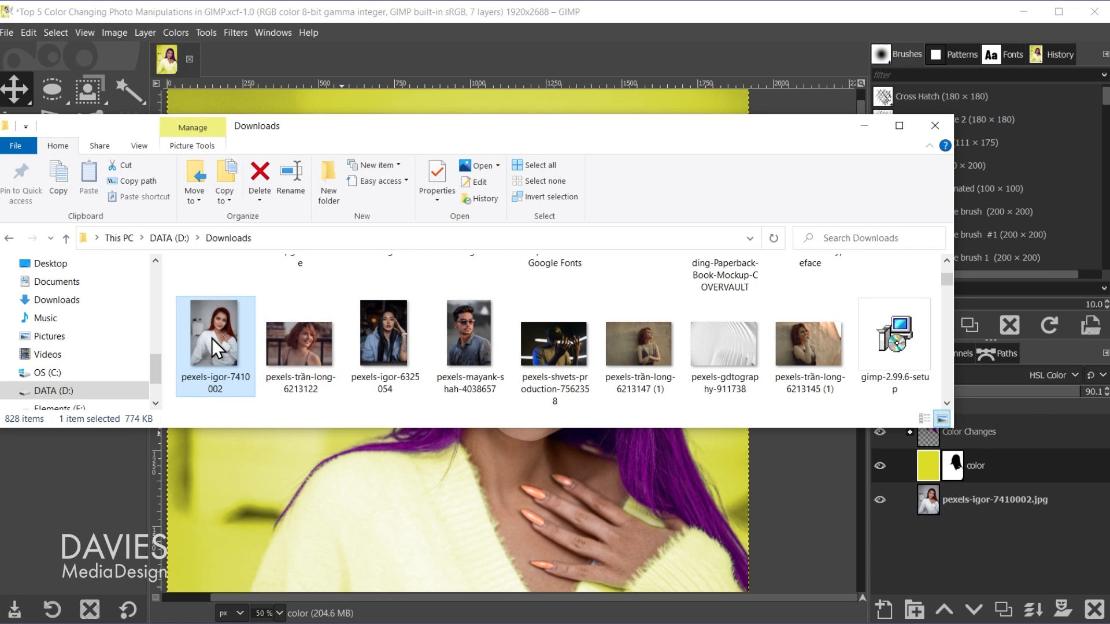
drag(220, 341, 80, 55)
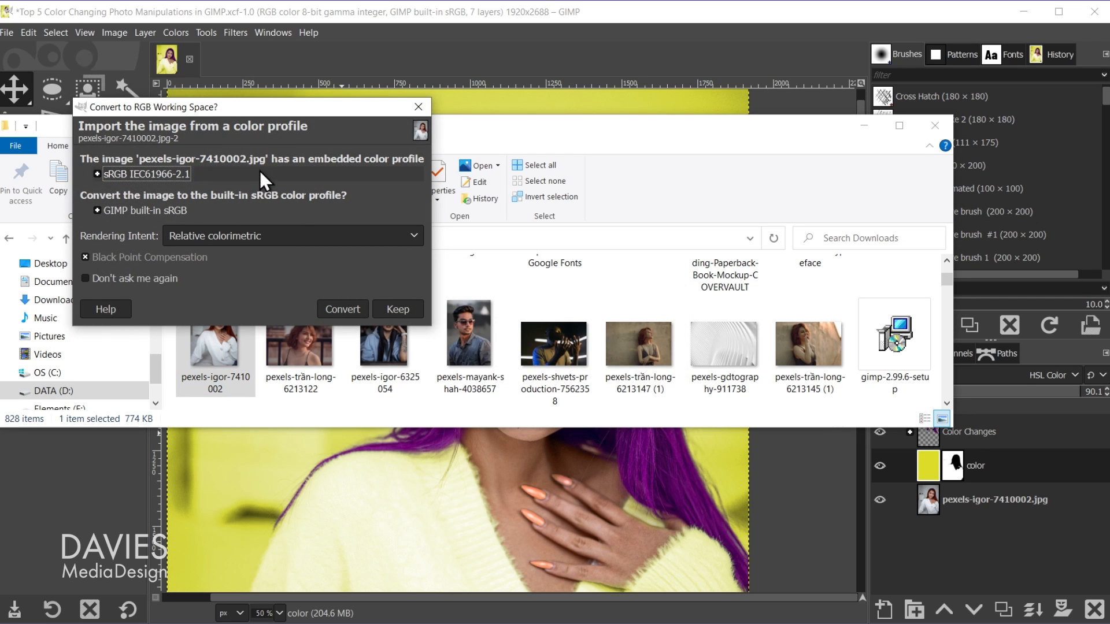
click(348, 305)
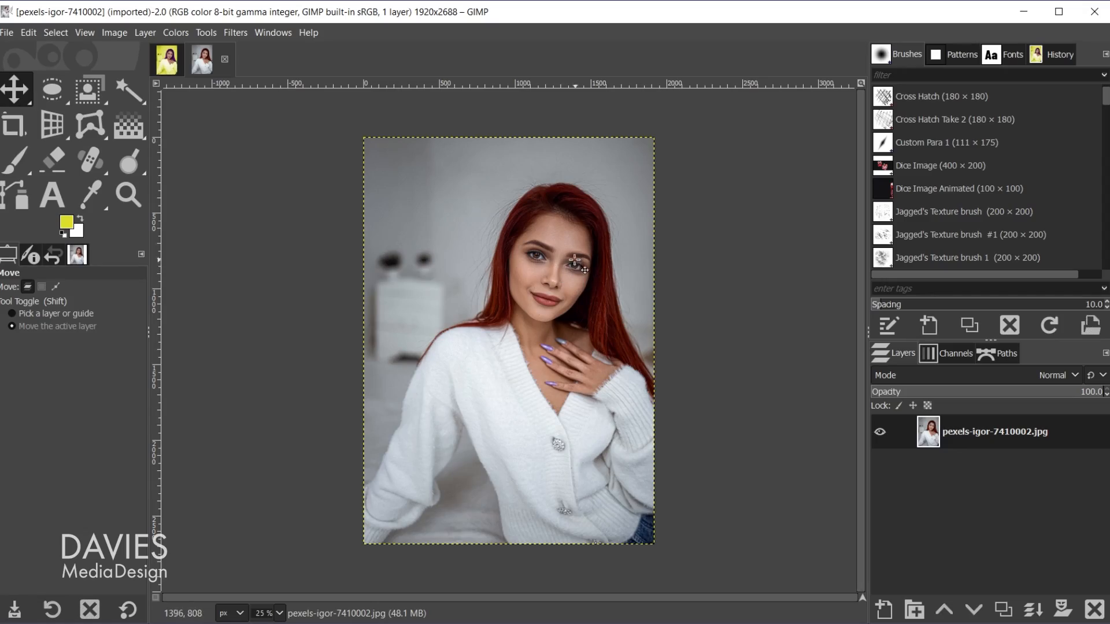
Rename the imported photo's layer as Original.
key(ctrl)
scroll(570, 268, up, 4)
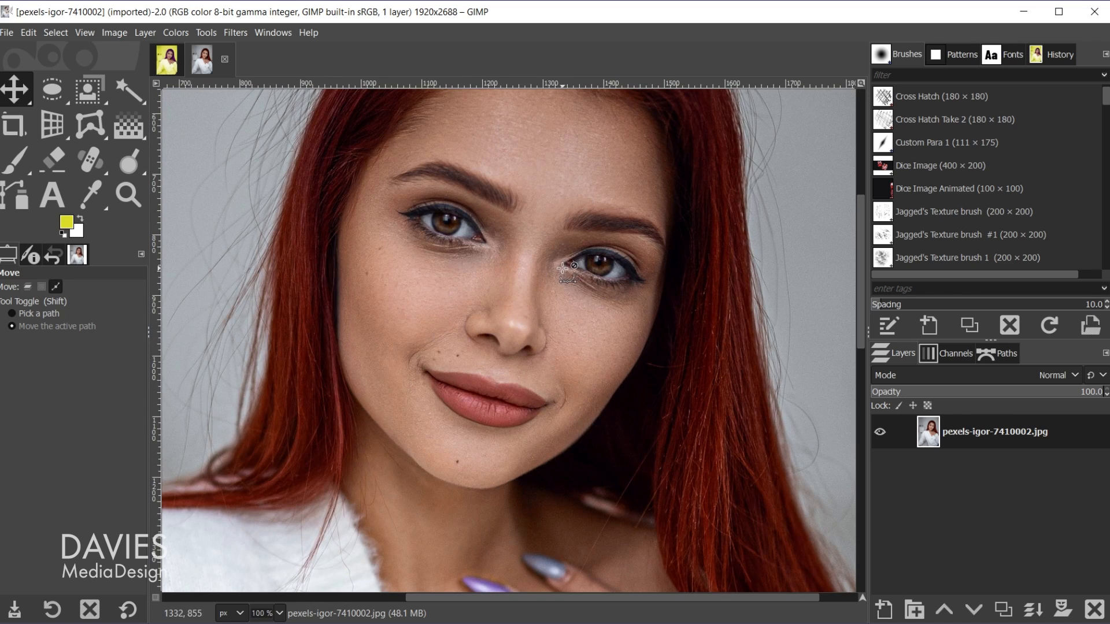
double_click(991, 429)
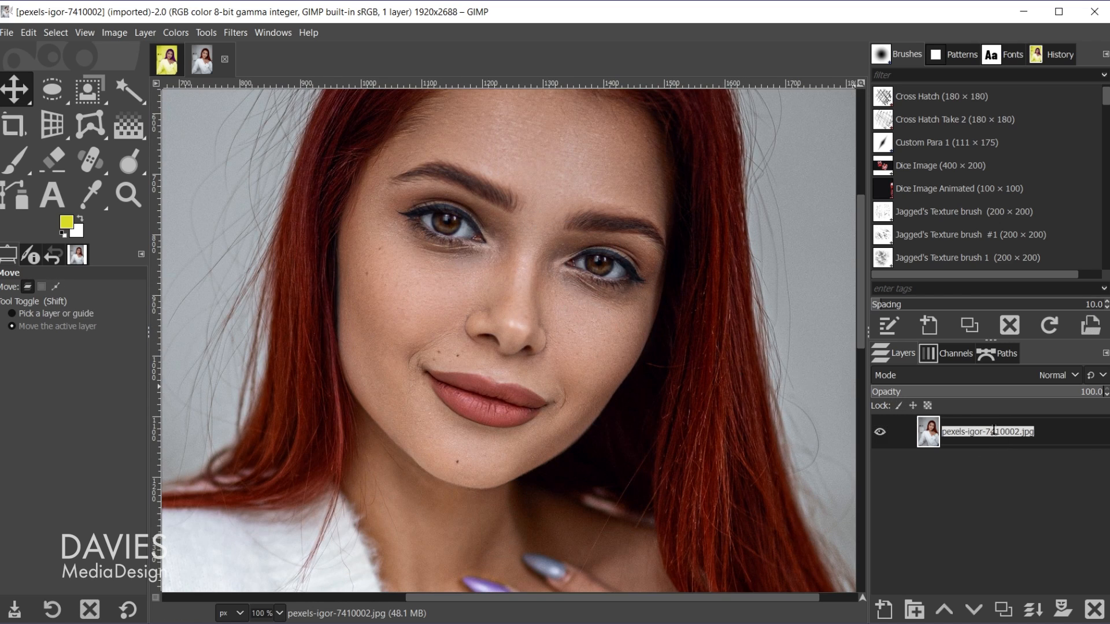
text(Original)
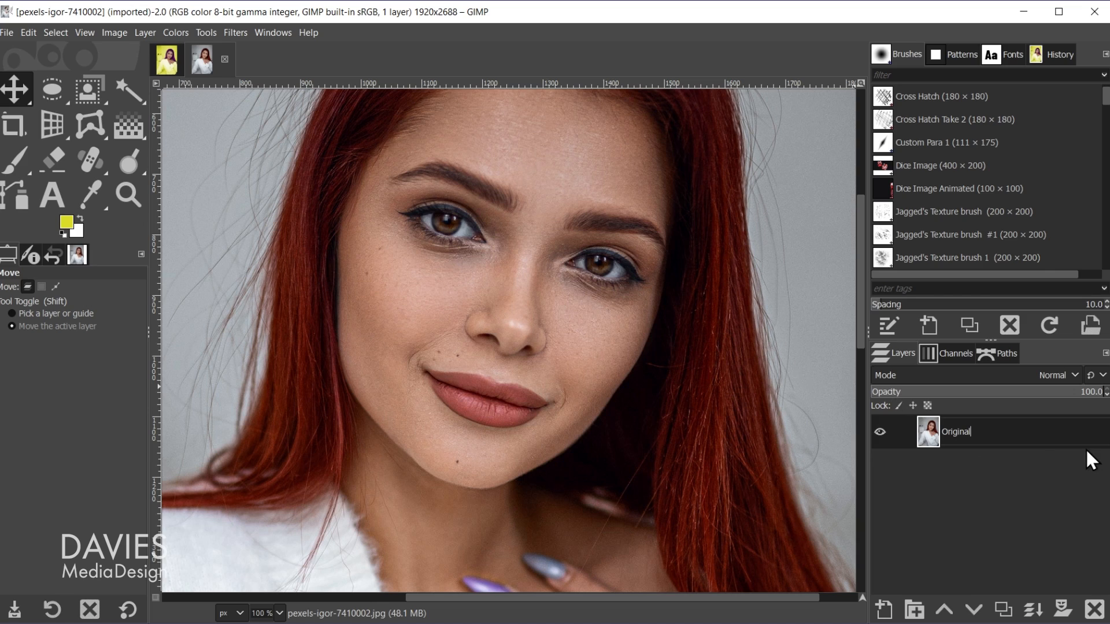
key(Return)
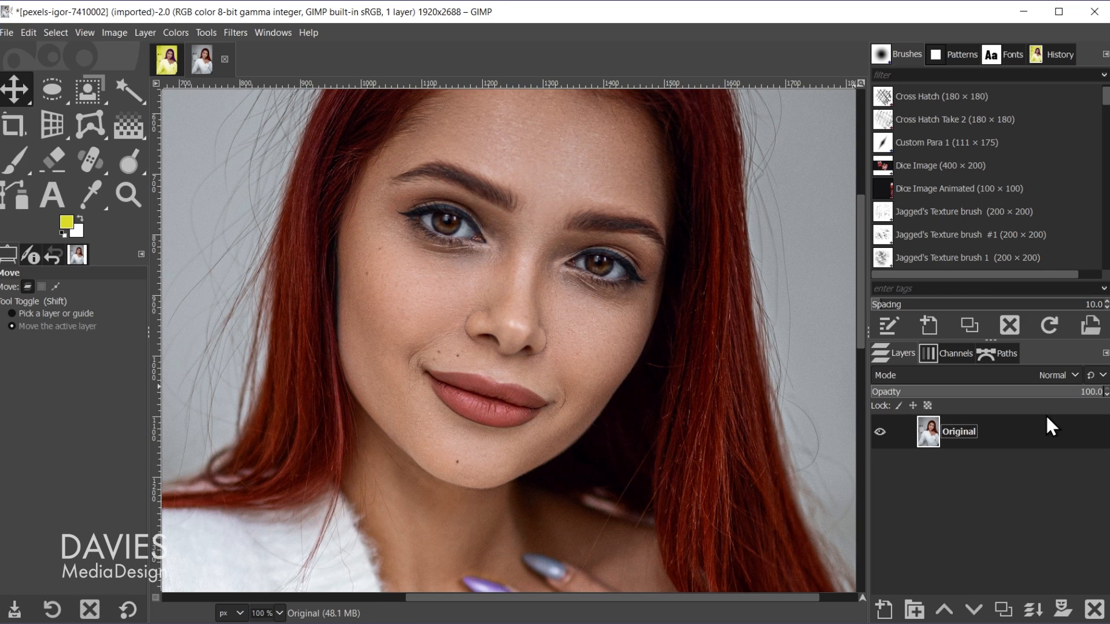
Duplicate the Original layer and name the copy Eye Color.
click(1003, 610)
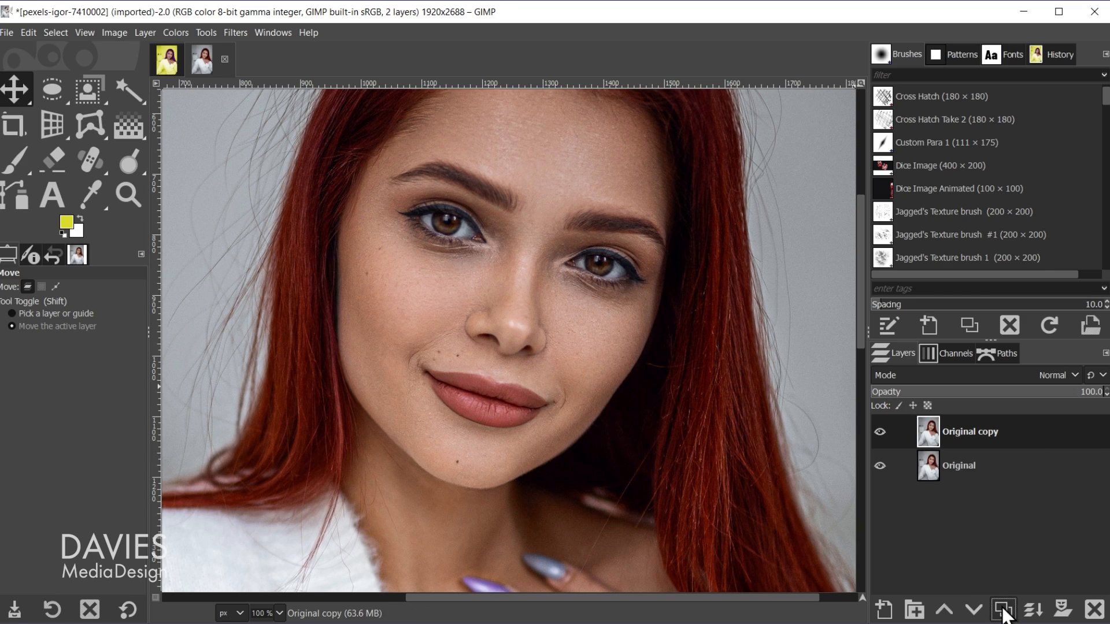
double_click(981, 433)
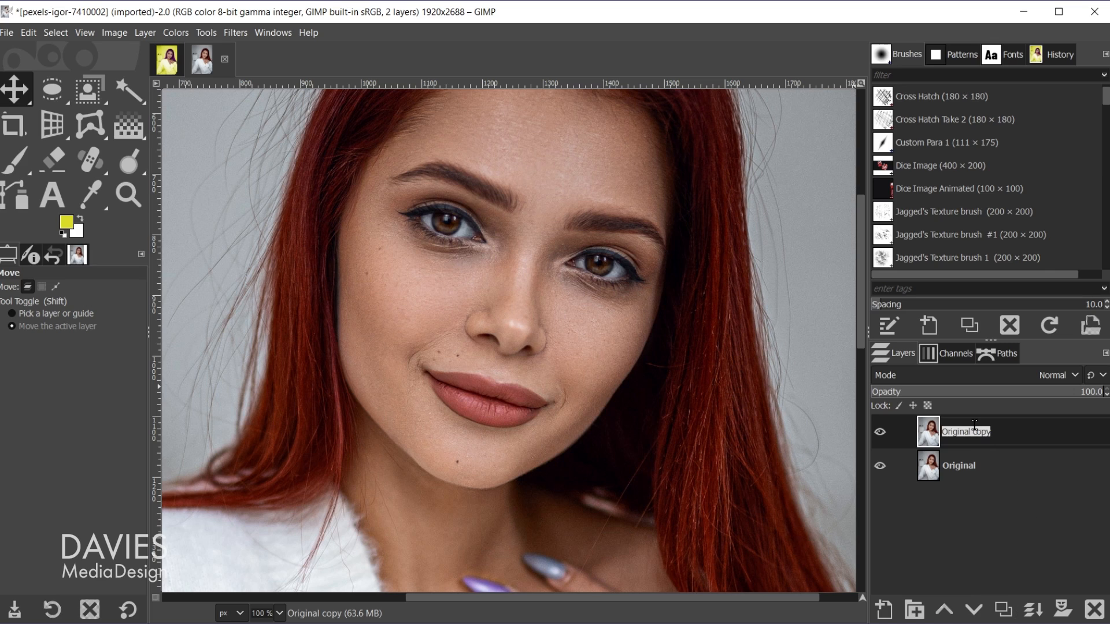
text(Eye Color)
key(Return)
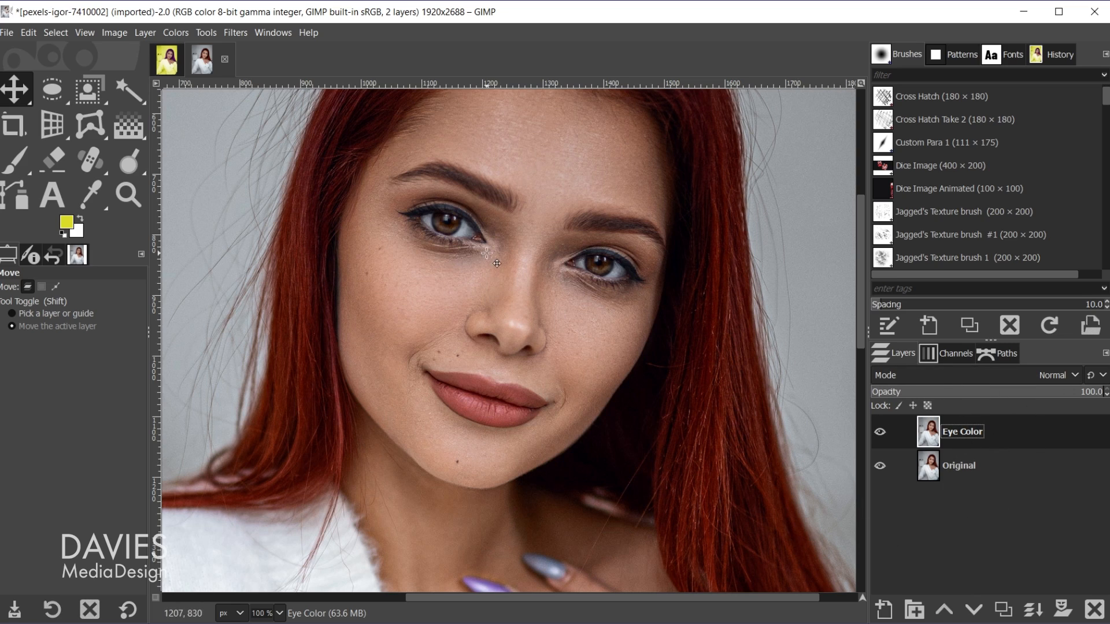
Draw a circular Ellipse Select selection, about 51 by 51 px, centered on the iris of the eye on the photo's left.
scroll(445, 225, up, 4)
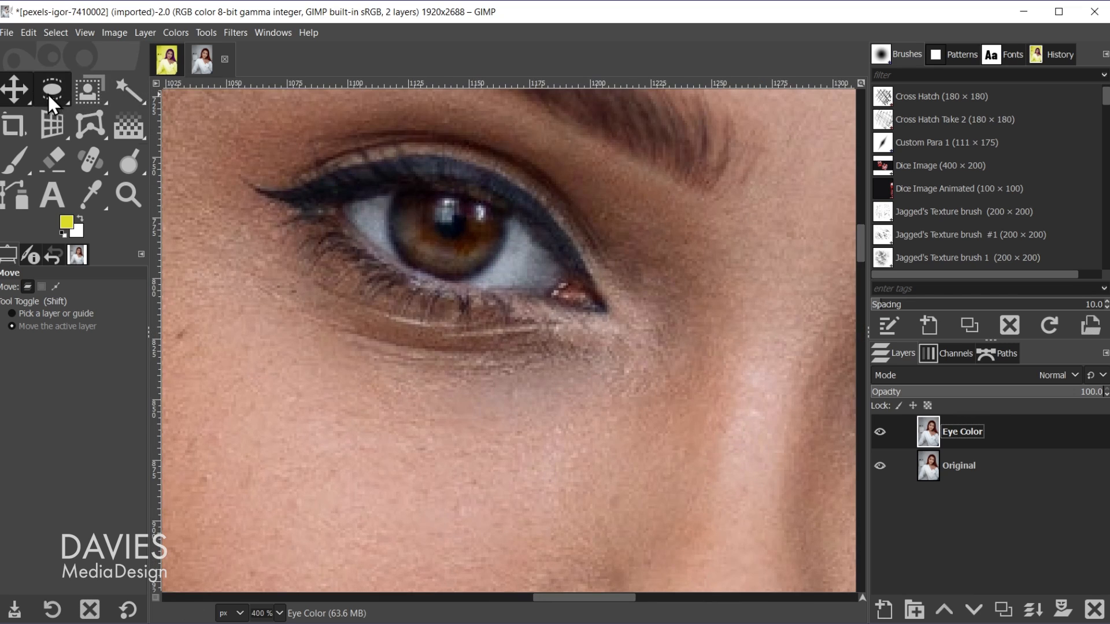
mouse_move(49, 96)
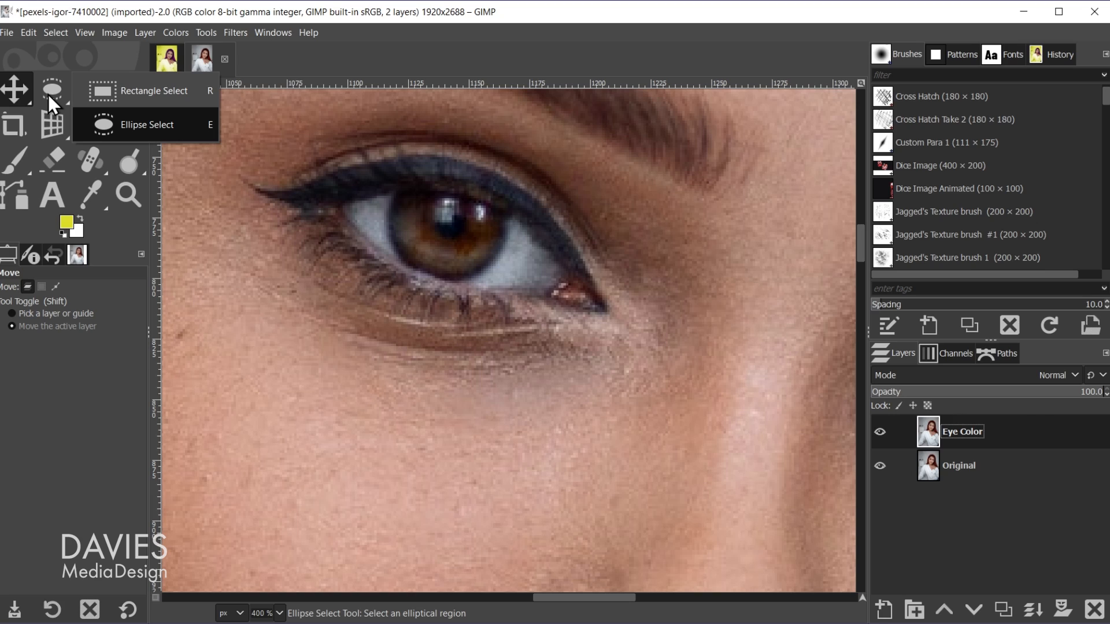
click(124, 120)
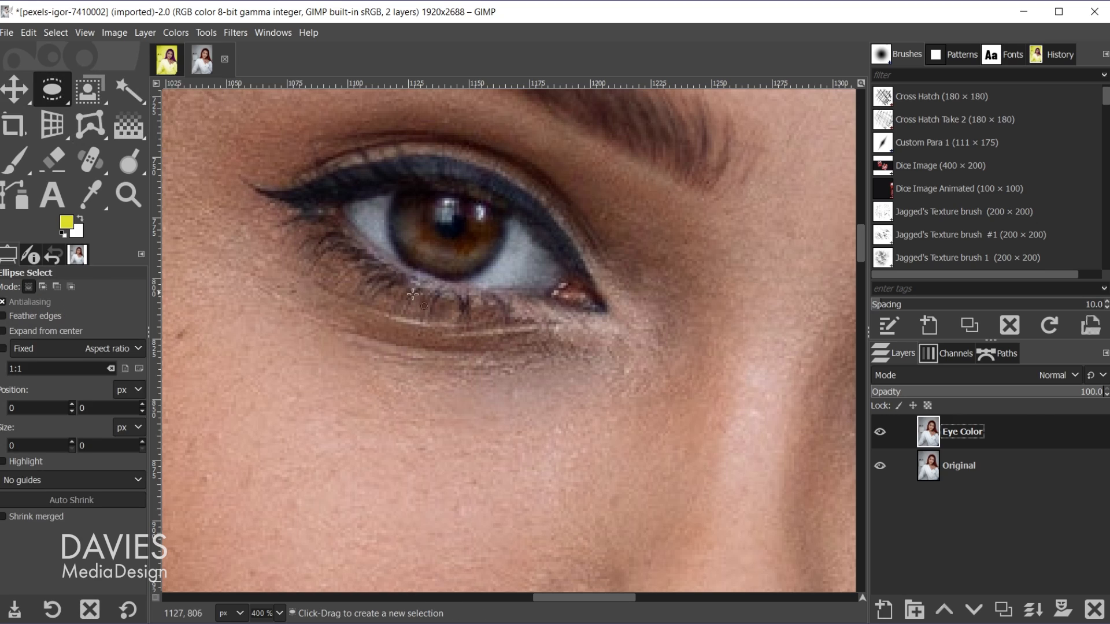
drag(448, 221, 466, 284)
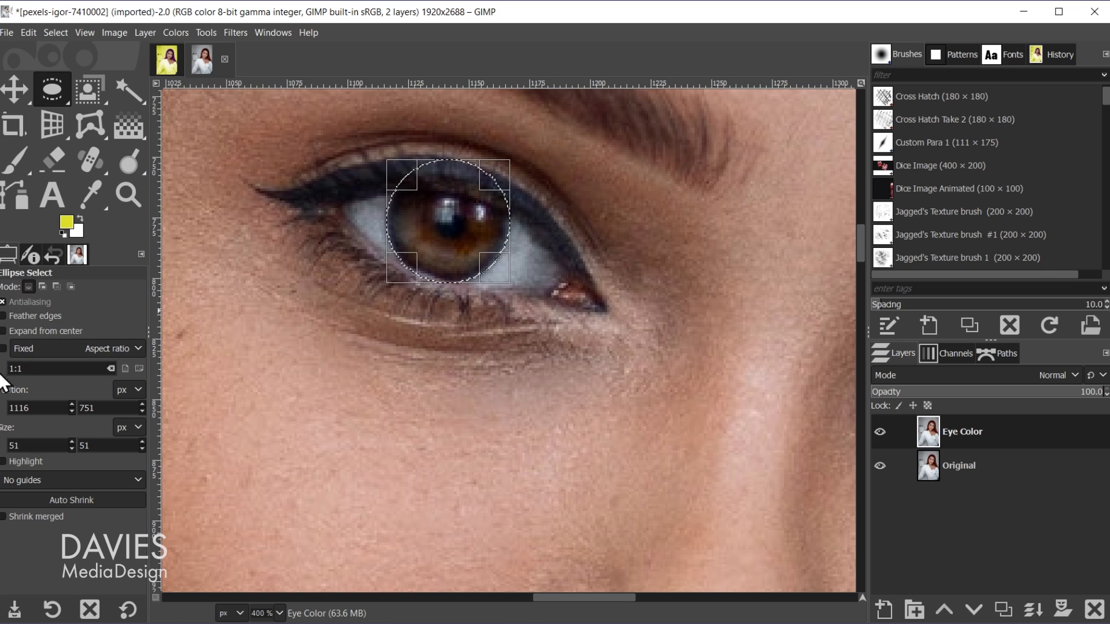
Set the Ellipse Select tool's Fixed option to Aspect ratio with a ratio of 1:1.
click(64, 349)
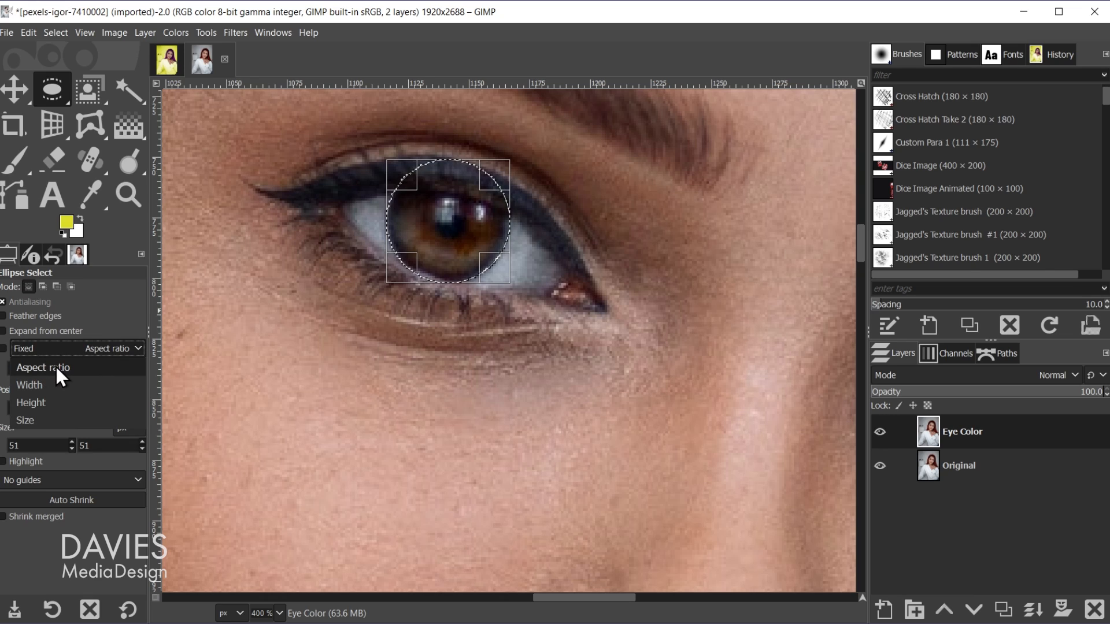
click(64, 369)
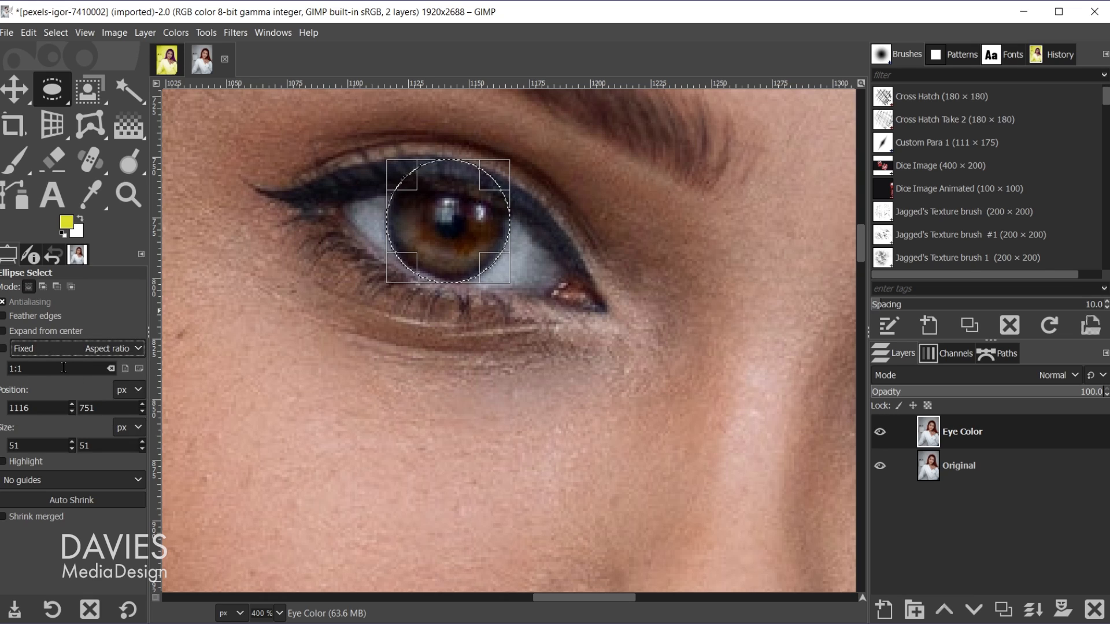
triple_click(43, 366)
text(1)
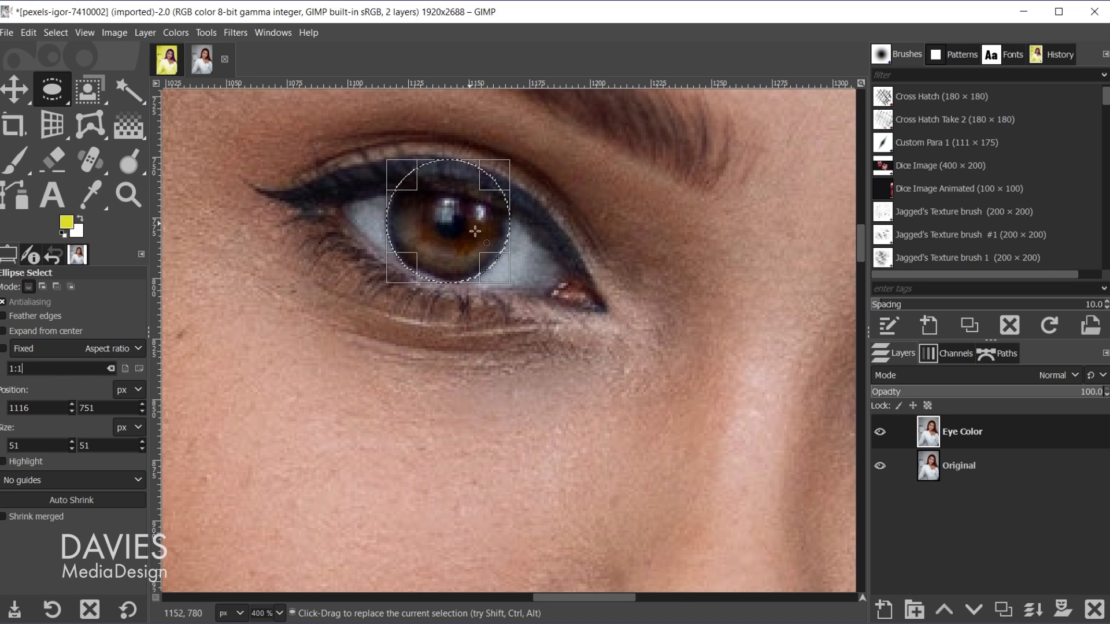
Adjust the edges of the elliptical selection to fit the iris, making it 50 by 51 px at position 1117, 751.
scroll(456, 211, up, 1)
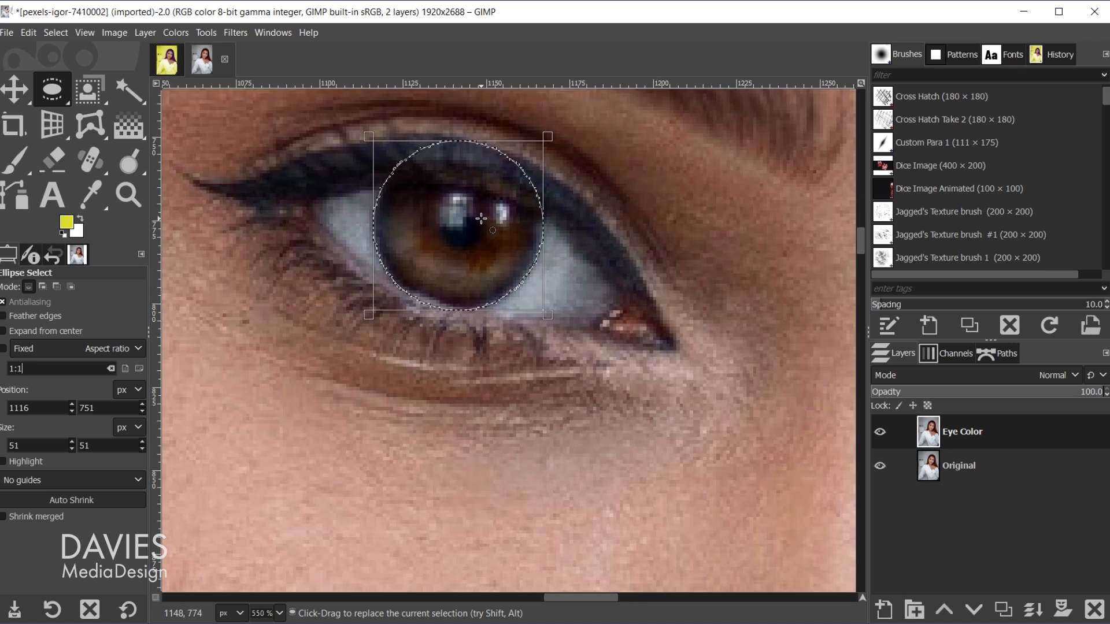
scroll(471, 218, up, 1)
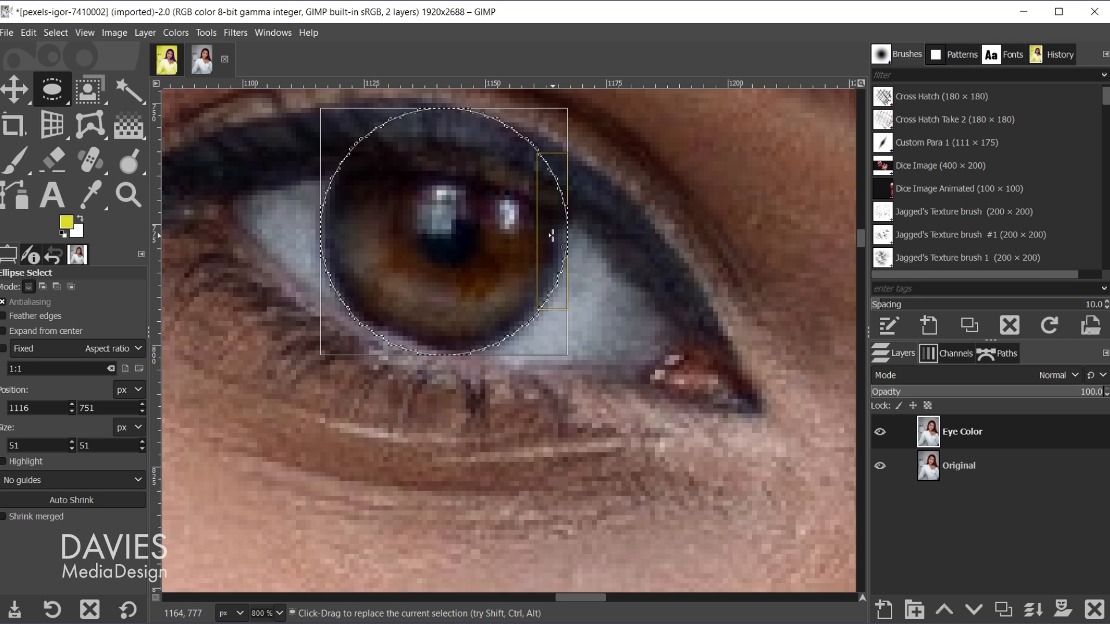
drag(552, 236, 563, 207)
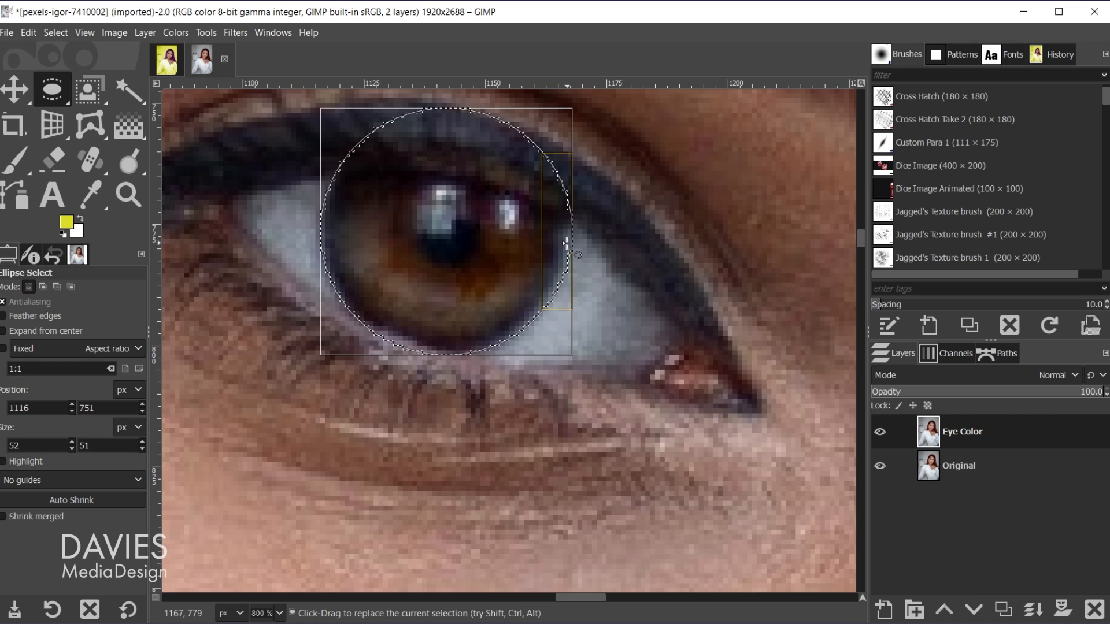
drag(324, 230, 336, 221)
drag(563, 233, 558, 233)
mouse_move(421, 346)
mouse_down()
mouse_move(421, 331)
mouse_move(420, 346)
mouse_up()
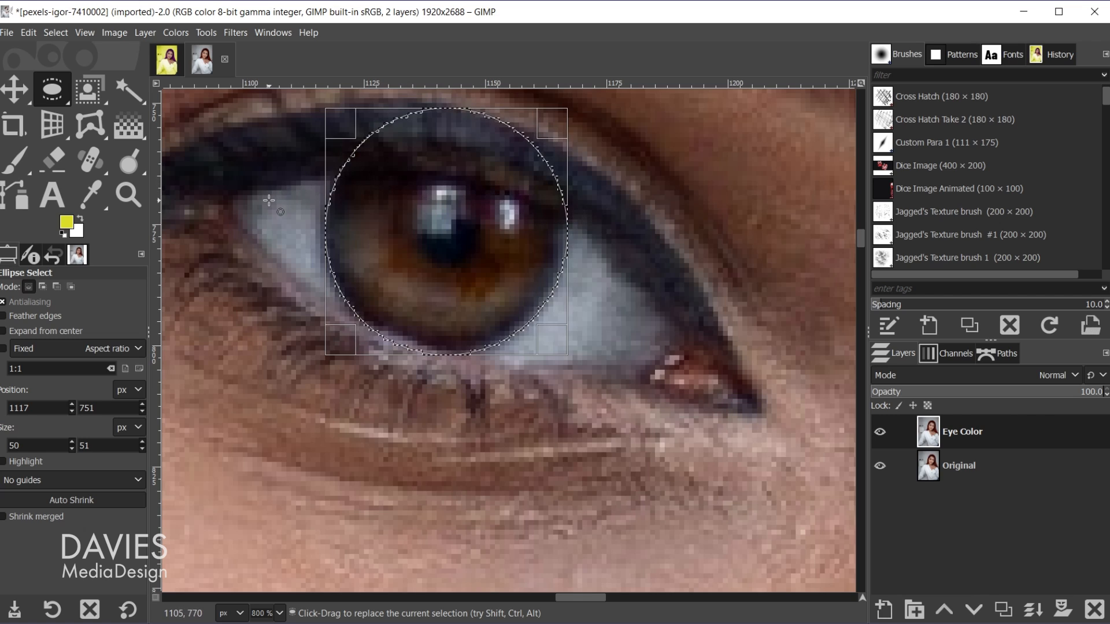
Subtract the lower eyelid area from the selection of the iris on the photo's left, using Free Select in subtract mode.
click(90, 90)
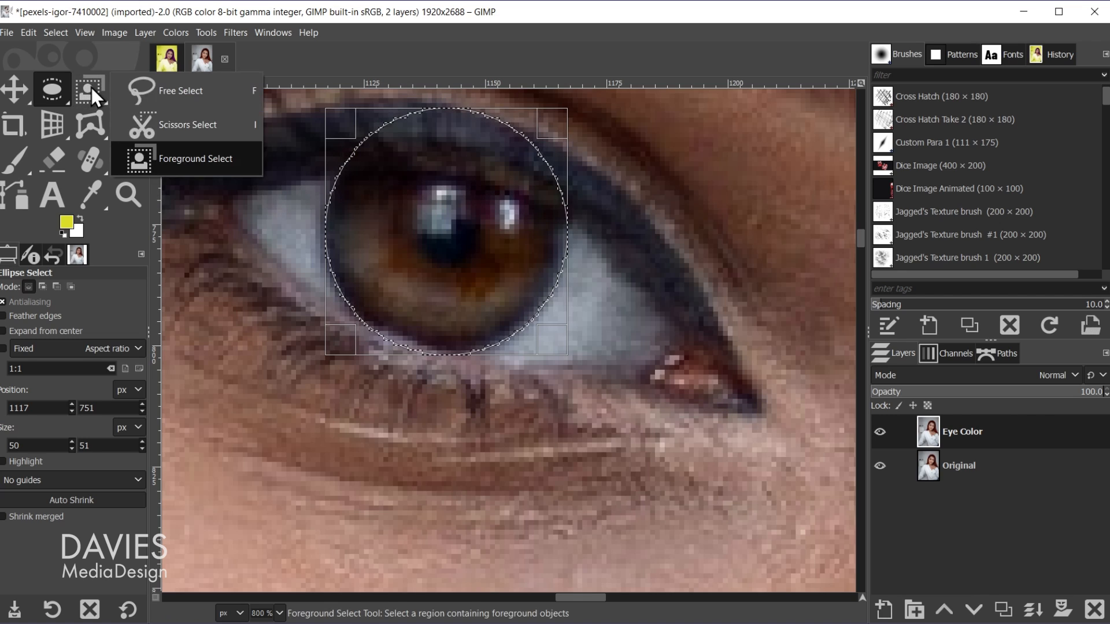
click(179, 89)
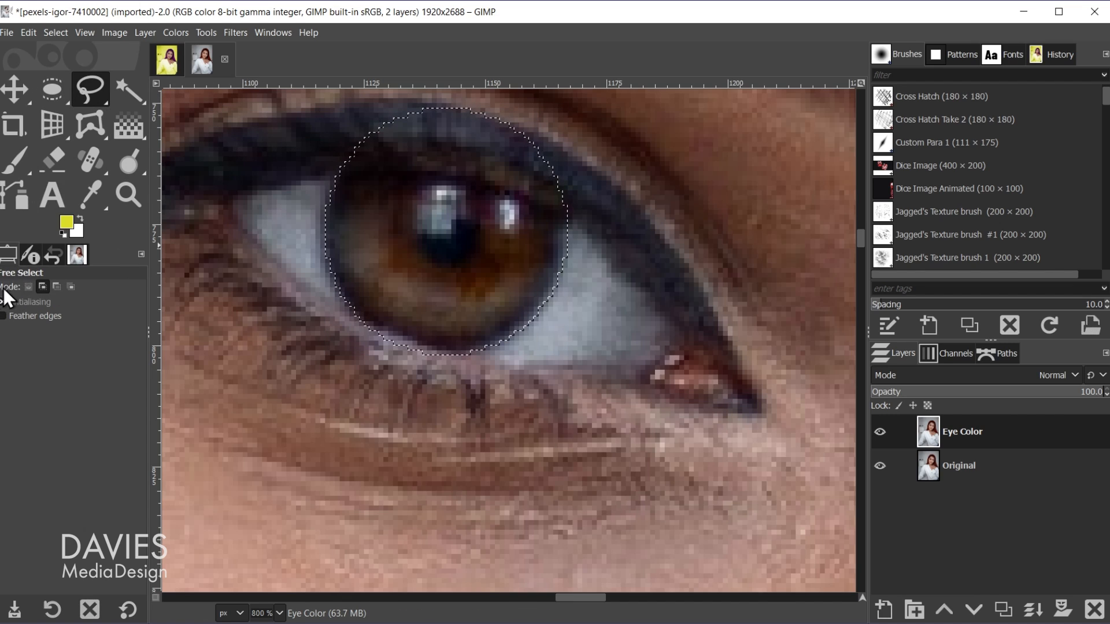
click(56, 287)
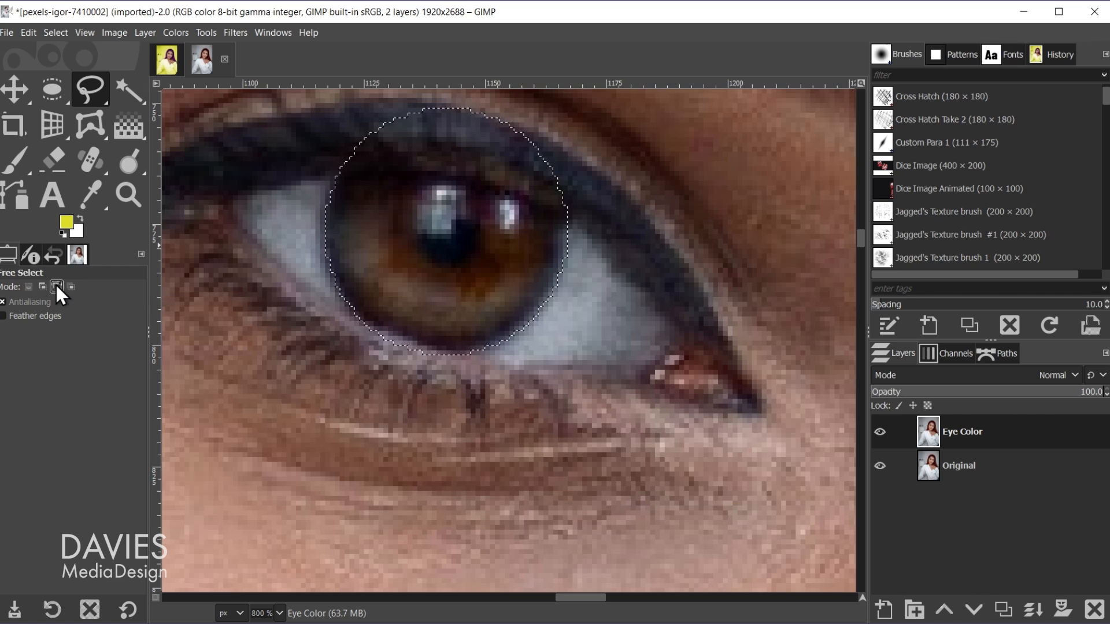
scroll(427, 446, up, 2)
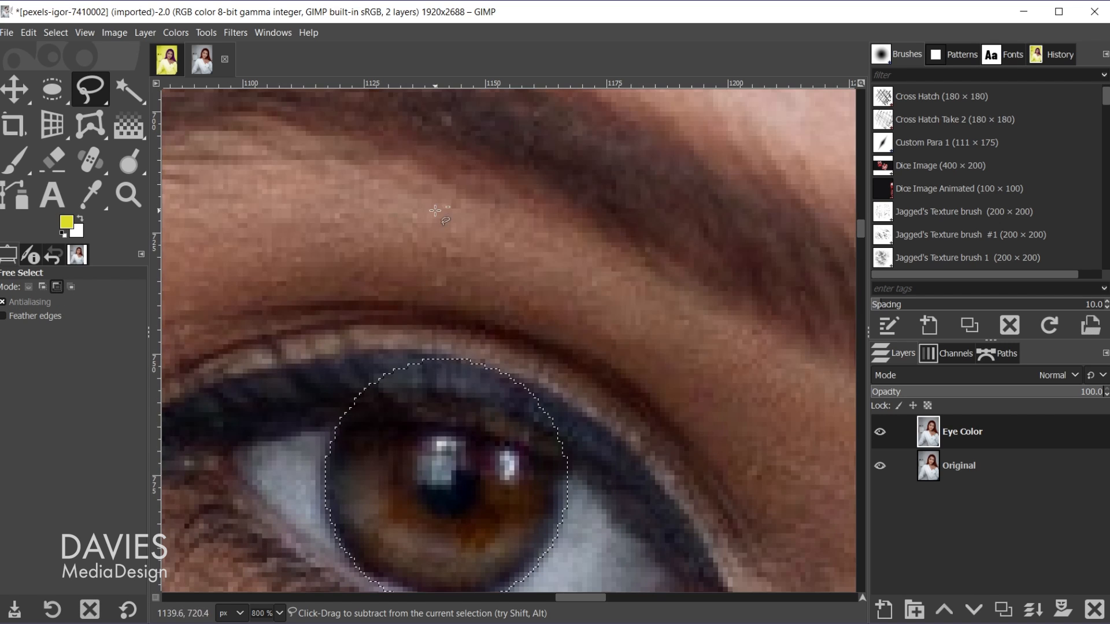
scroll(415, 457, down, 1)
scroll(379, 508, up, 3)
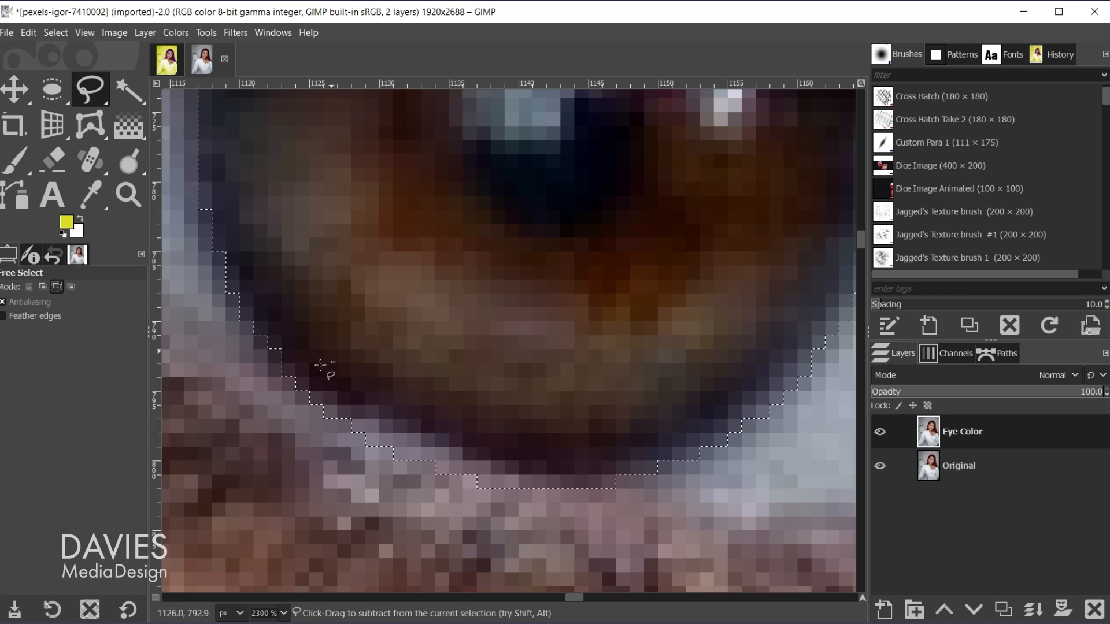
click(271, 379)
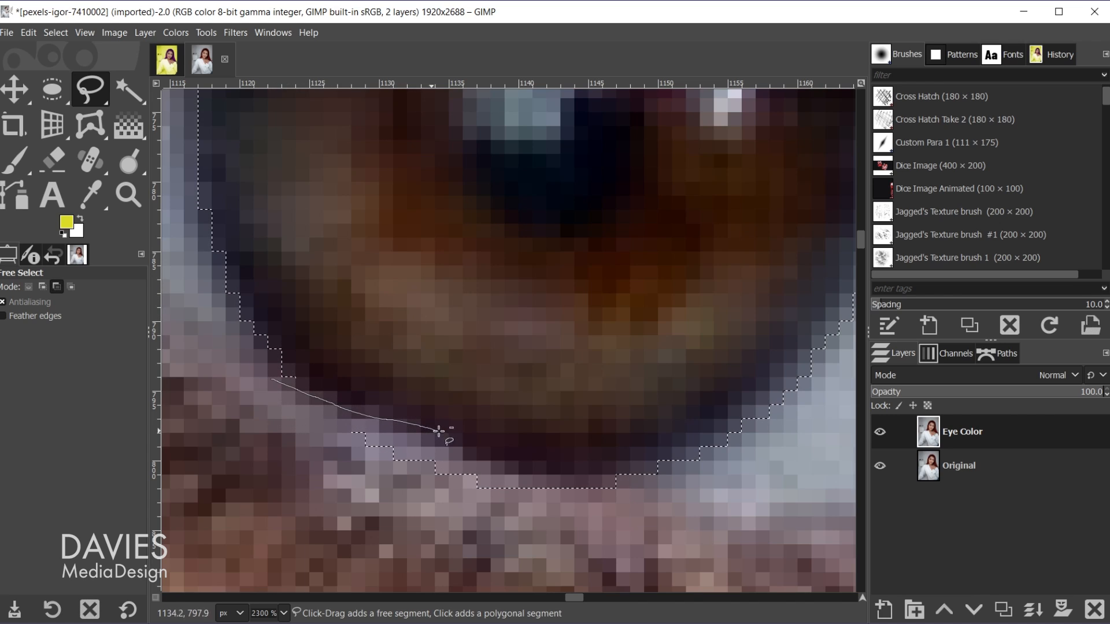
mouse_move(439, 431)
mouse_down()
mouse_move(629, 489)
mouse_move(642, 520)
mouse_move(603, 546)
mouse_move(429, 534)
mouse_move(270, 500)
mouse_move(245, 423)
mouse_up()
drag(264, 381, 270, 379)
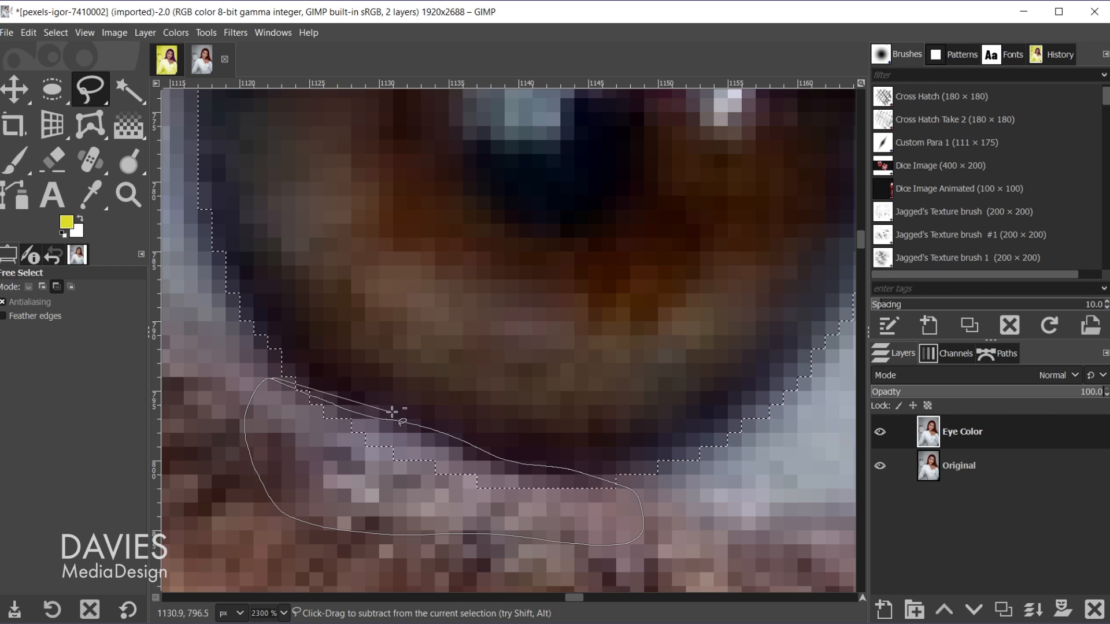
key(Return)
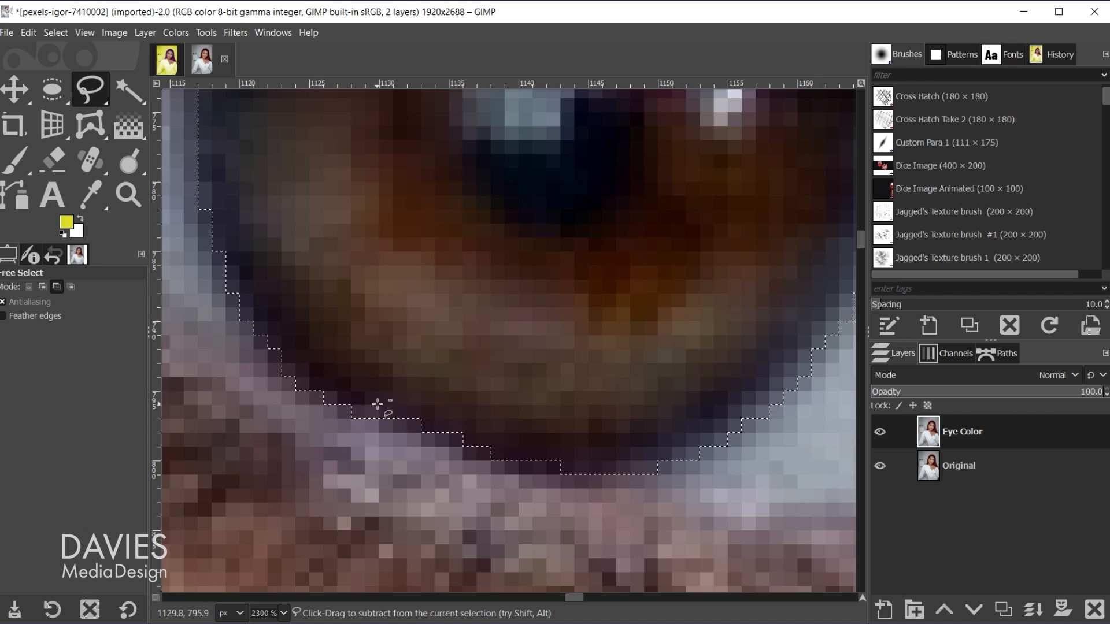
Subtract the upper eyelid and eyeliner area from the same iris selection with a freehand outline.
scroll(601, 442, down, 2)
scroll(605, 442, down, 1)
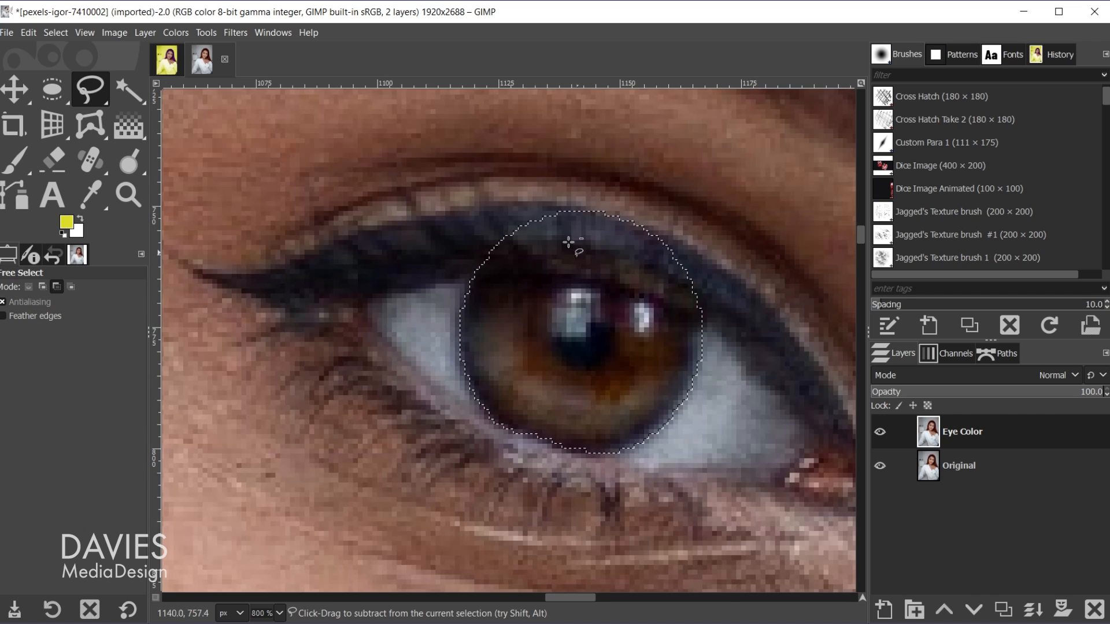
scroll(650, 259, up, 1)
scroll(650, 259, up, 1)
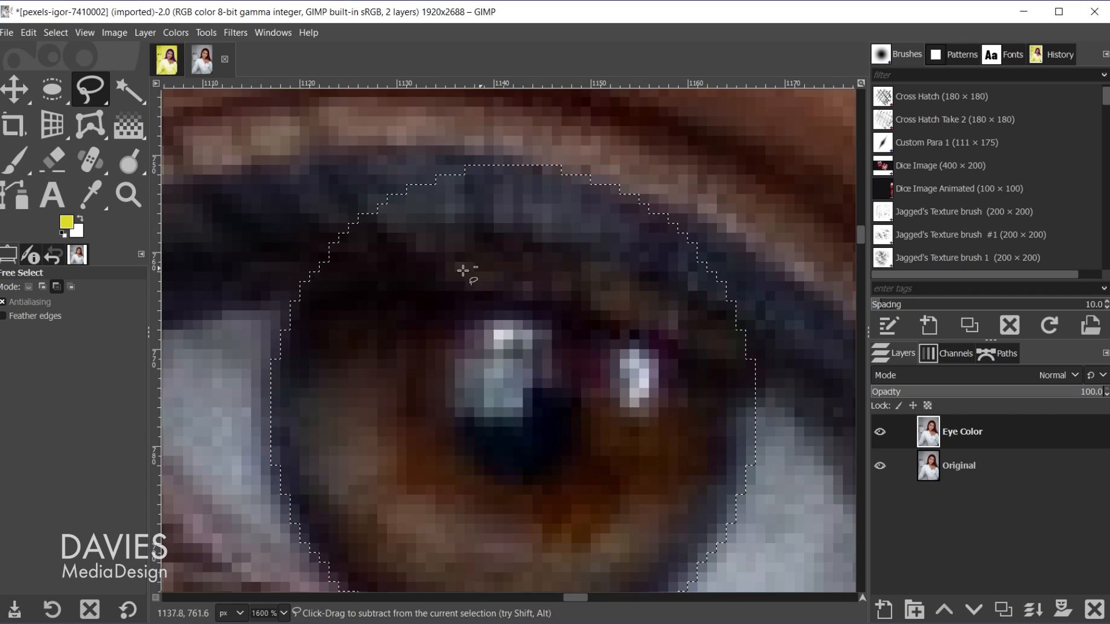
mouse_move(284, 289)
mouse_down()
mouse_move(577, 306)
mouse_move(702, 367)
mouse_move(793, 377)
mouse_move(645, 159)
mouse_move(486, 136)
mouse_move(332, 181)
mouse_move(245, 243)
mouse_move(254, 276)
mouse_move(284, 289)
mouse_up()
key(Return)
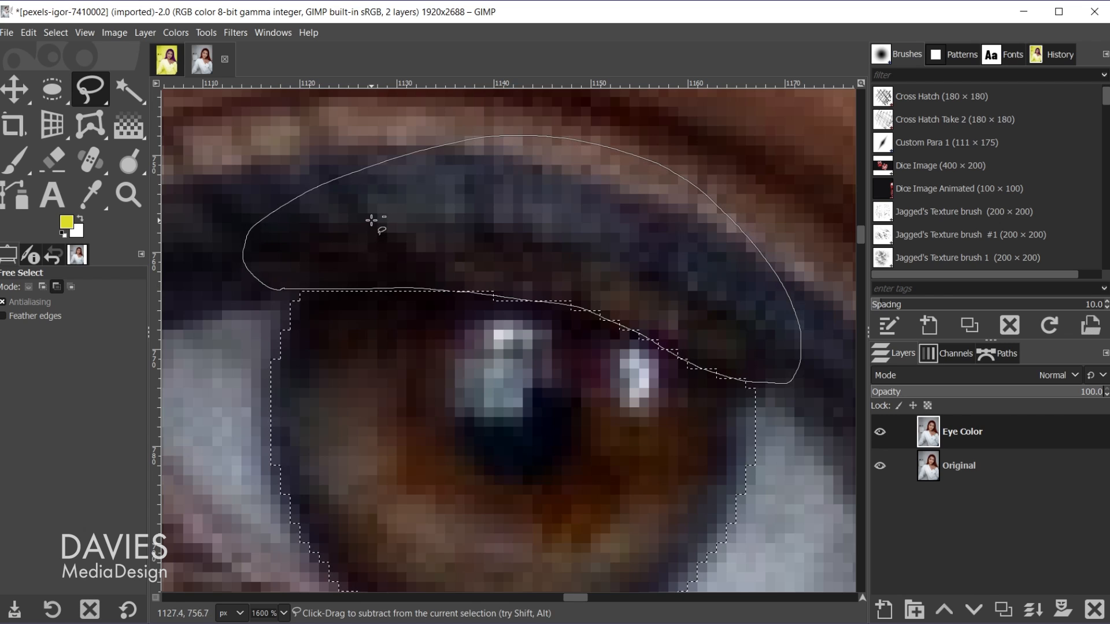
Add a circular Ellipse Select selection, about 49 by 49 px, around the iris of the eye on the photo's right.
scroll(620, 442, down, 3)
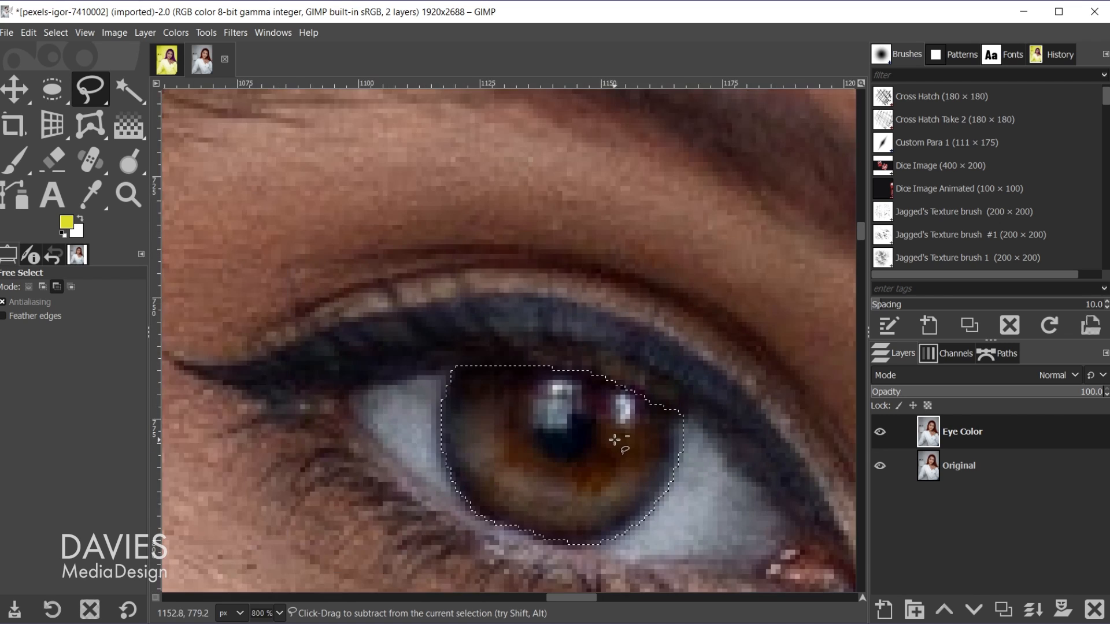
drag(585, 598, 649, 601)
scroll(414, 497, down, 4)
scroll(601, 452, down, 3)
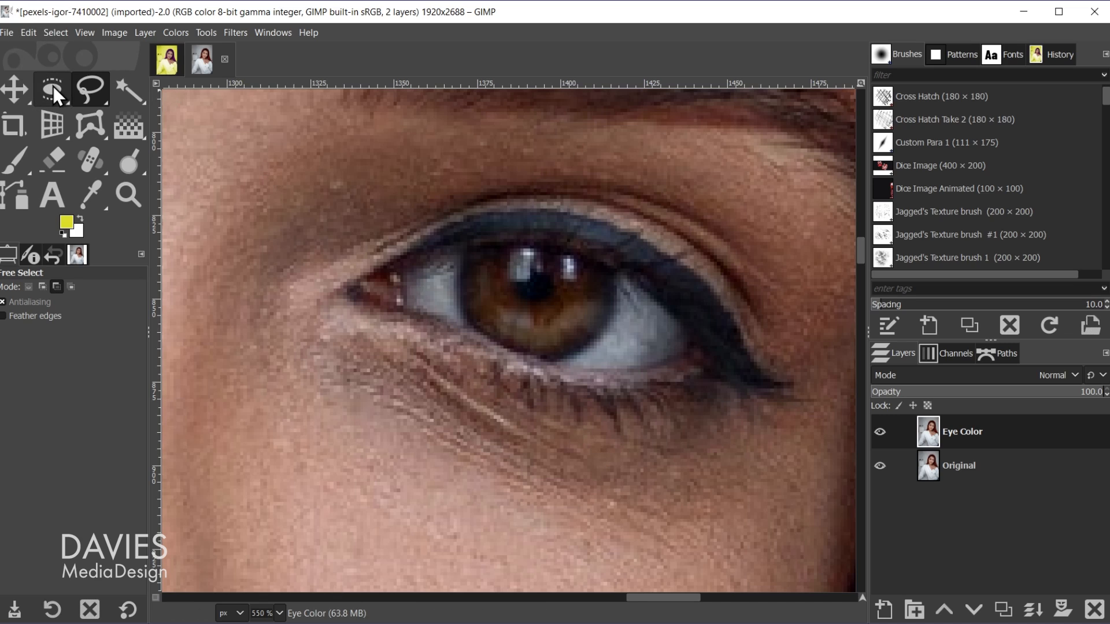
click(53, 86)
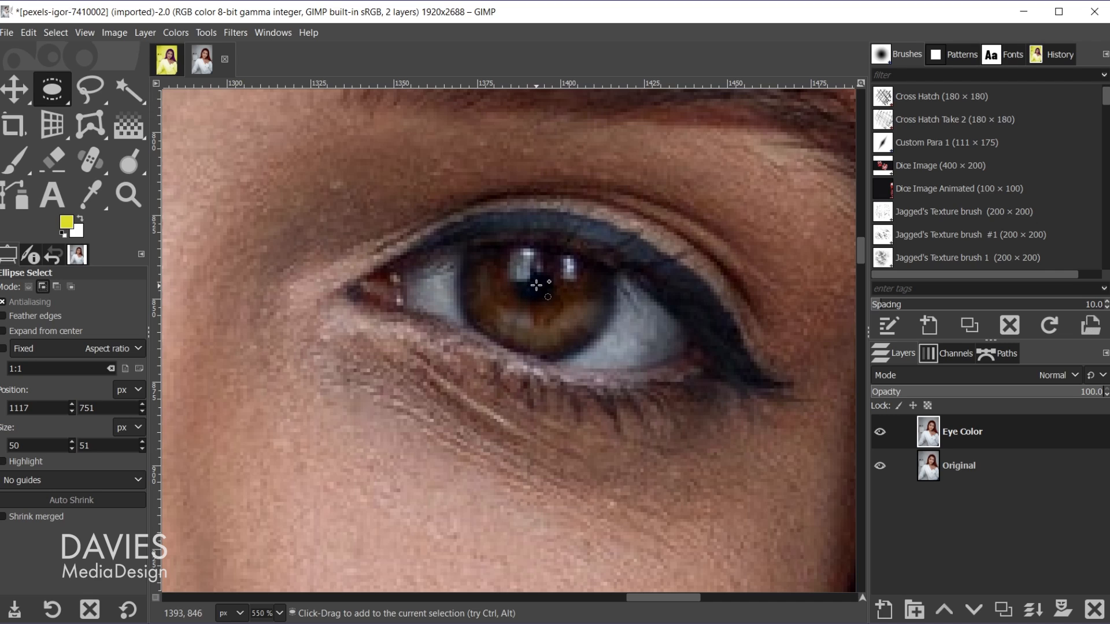
drag(536, 284, 618, 365)
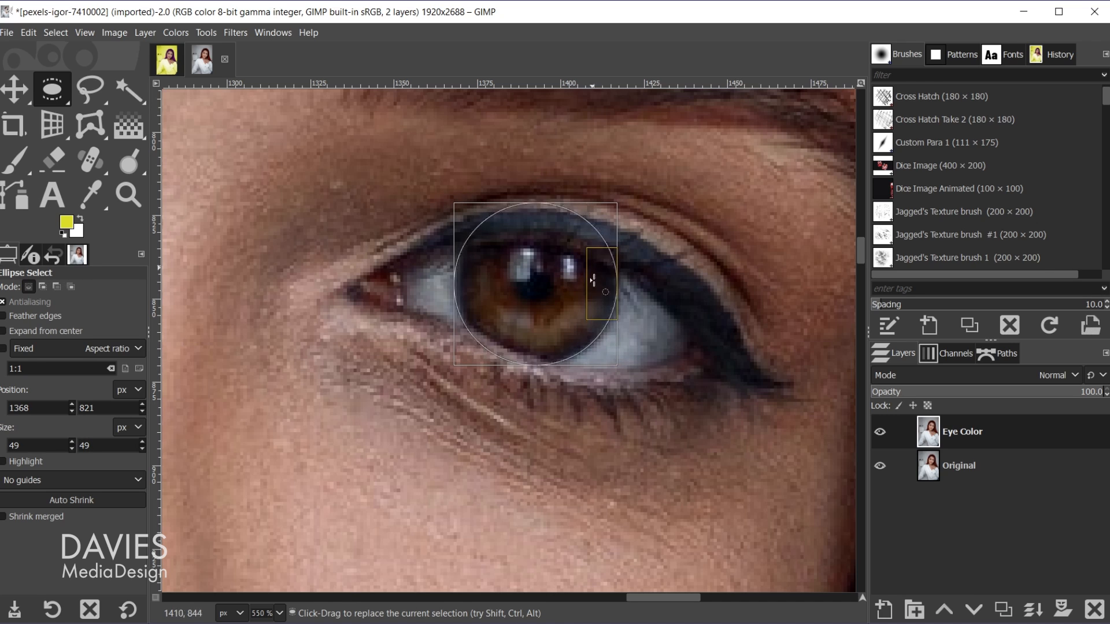
Adjust the new elliptical selection to fit the iris, making it 49 by 48 px at position 1369, 822.
scroll(574, 280, up, 2)
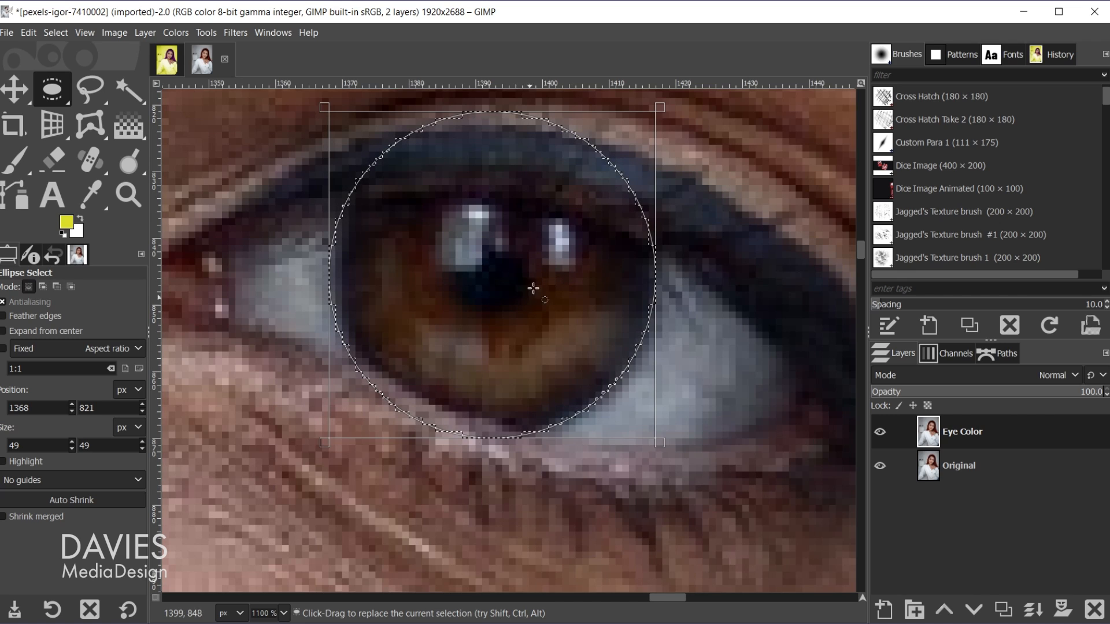
mouse_move(501, 258)
mouse_down()
mouse_move(515, 278)
mouse_move(498, 267)
mouse_up()
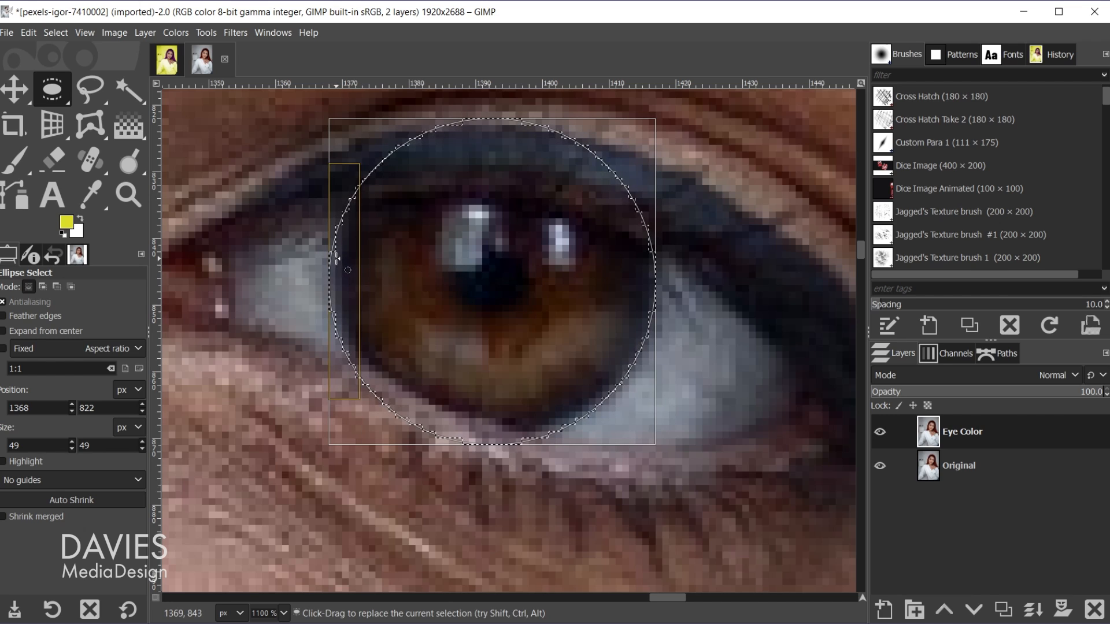
mouse_move(330, 257)
mouse_down()
mouse_move(355, 260)
mouse_move(344, 259)
mouse_up()
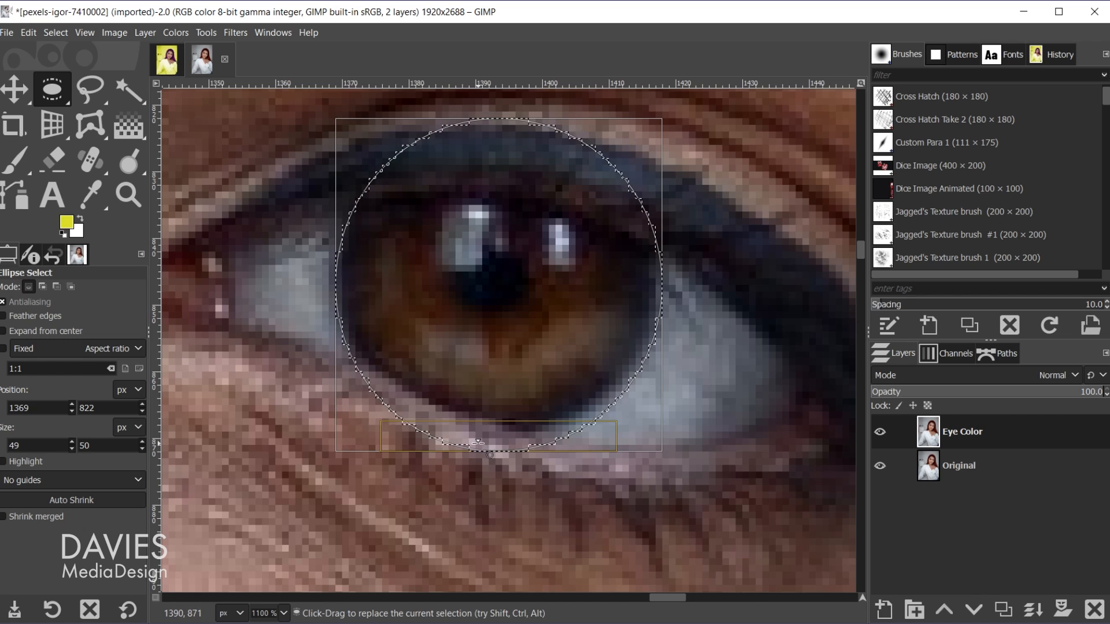
drag(478, 443, 478, 431)
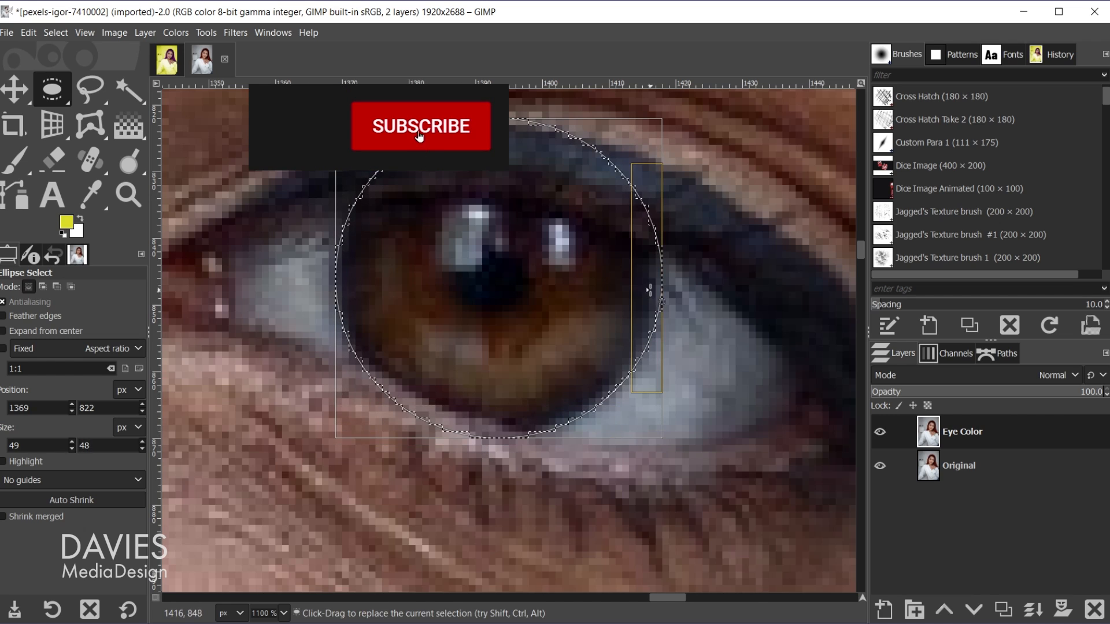
drag(659, 279, 653, 279)
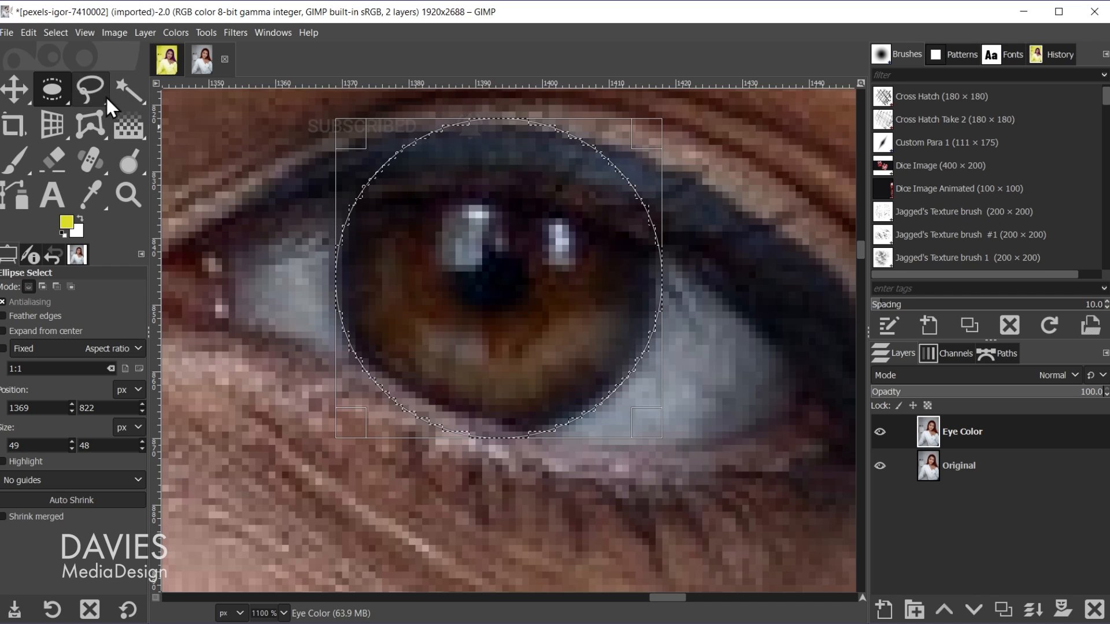
Subtract the lower eyelid area from the selection of the iris on the photo's right, using Free Select in subtract mode.
click(86, 89)
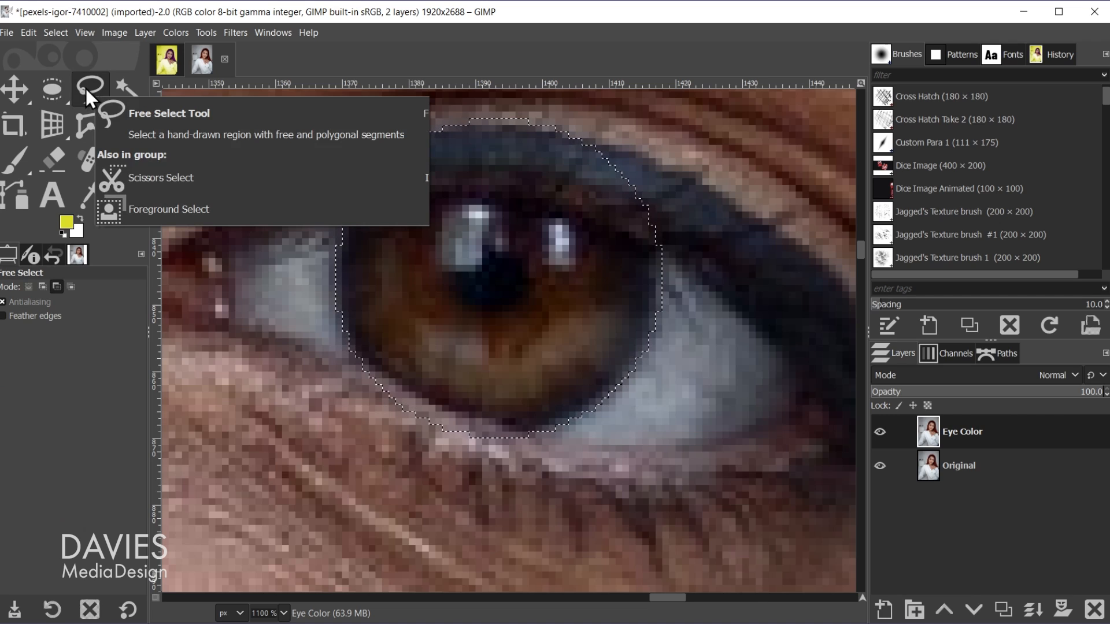
click(56, 287)
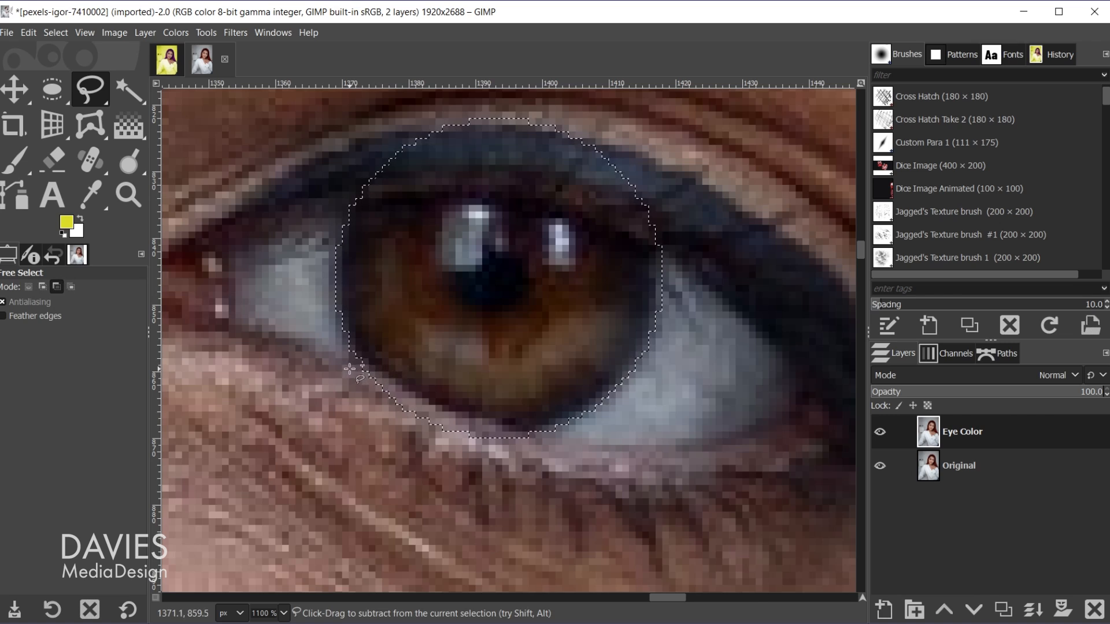
click(367, 367)
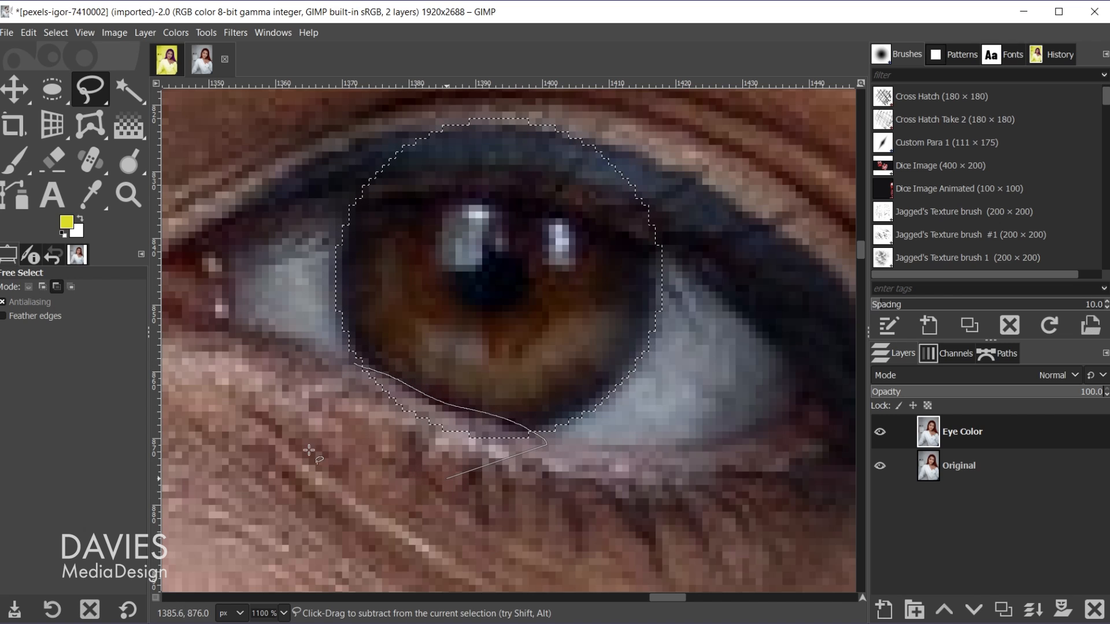
click(331, 445)
click(353, 363)
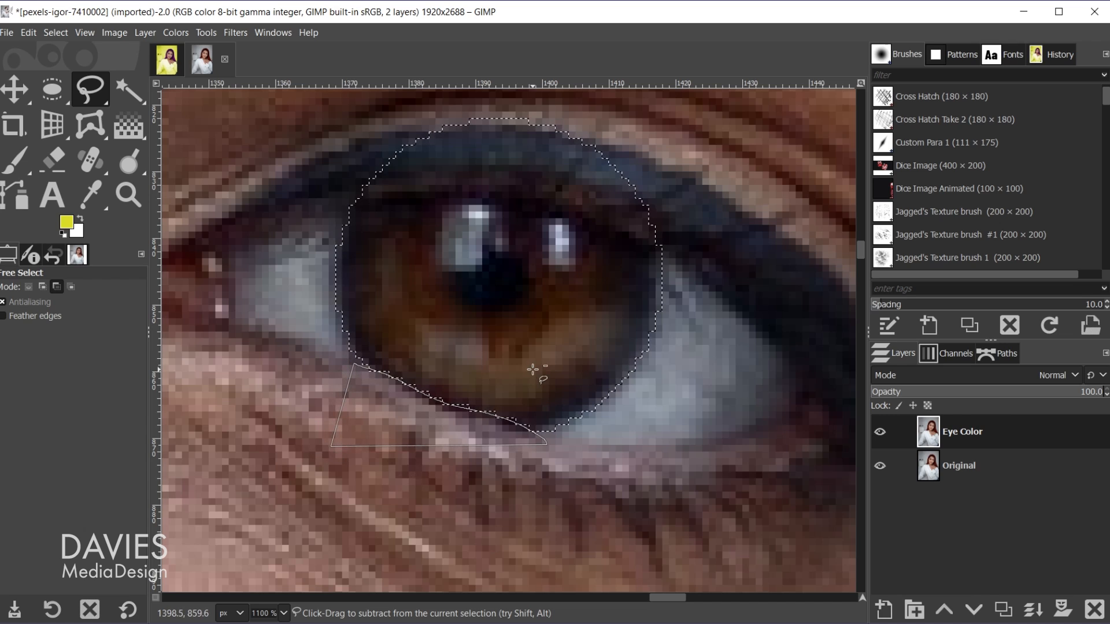
key(Return)
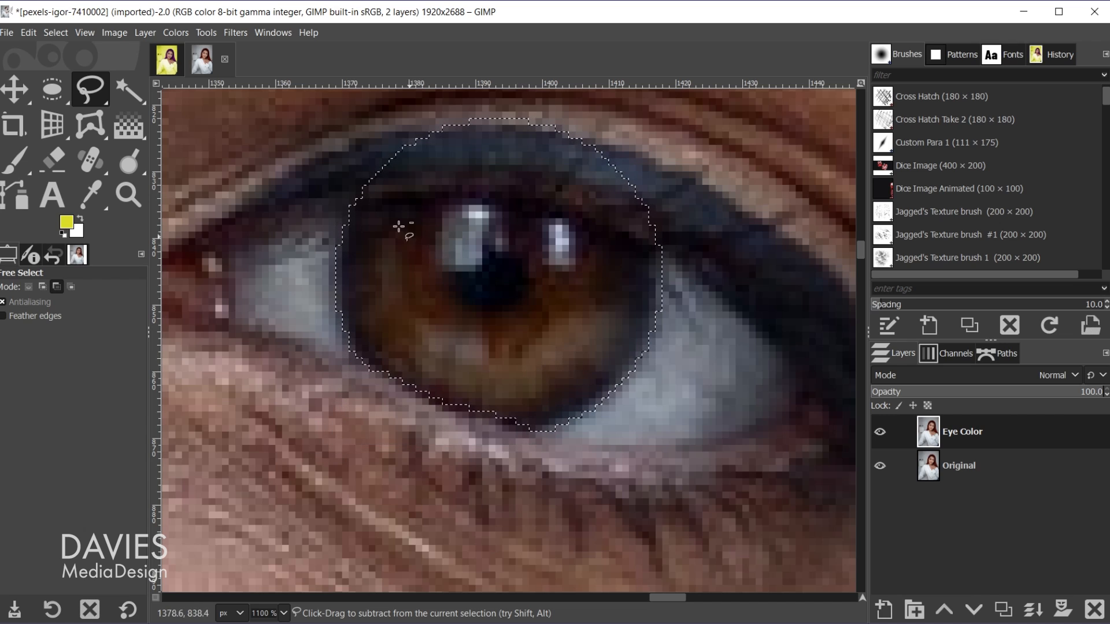
Subtract the upper eyelid and eyeliner area from the selection of the iris on the photo's right.
click(351, 201)
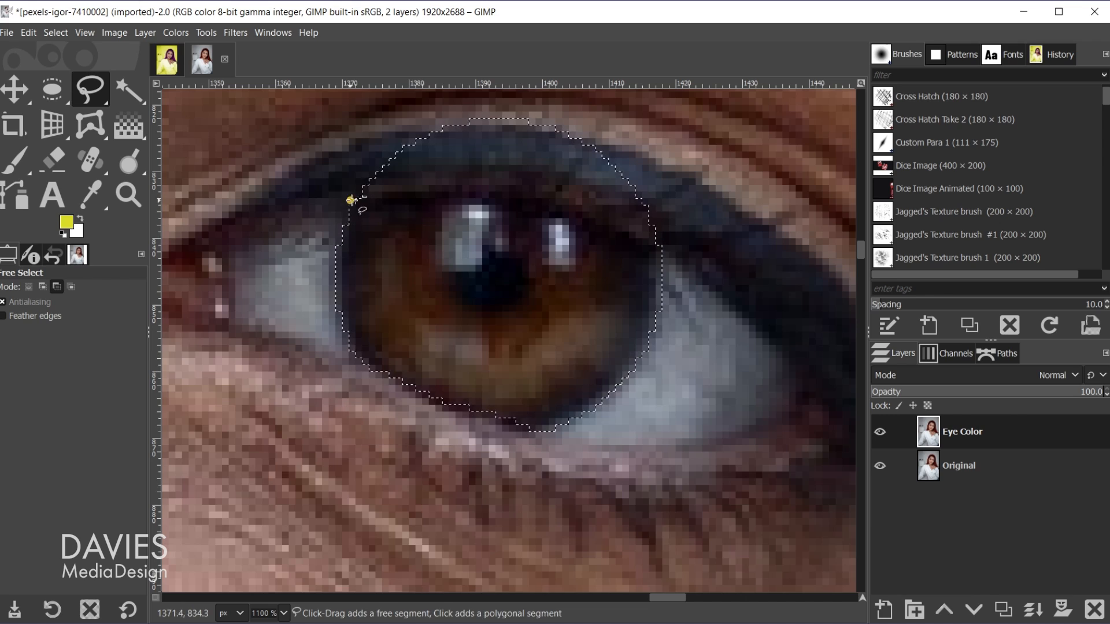
mouse_move(392, 198)
mouse_down()
mouse_move(499, 194)
mouse_move(654, 246)
mouse_move(708, 235)
mouse_up()
click(556, 108)
click(390, 110)
click(351, 201)
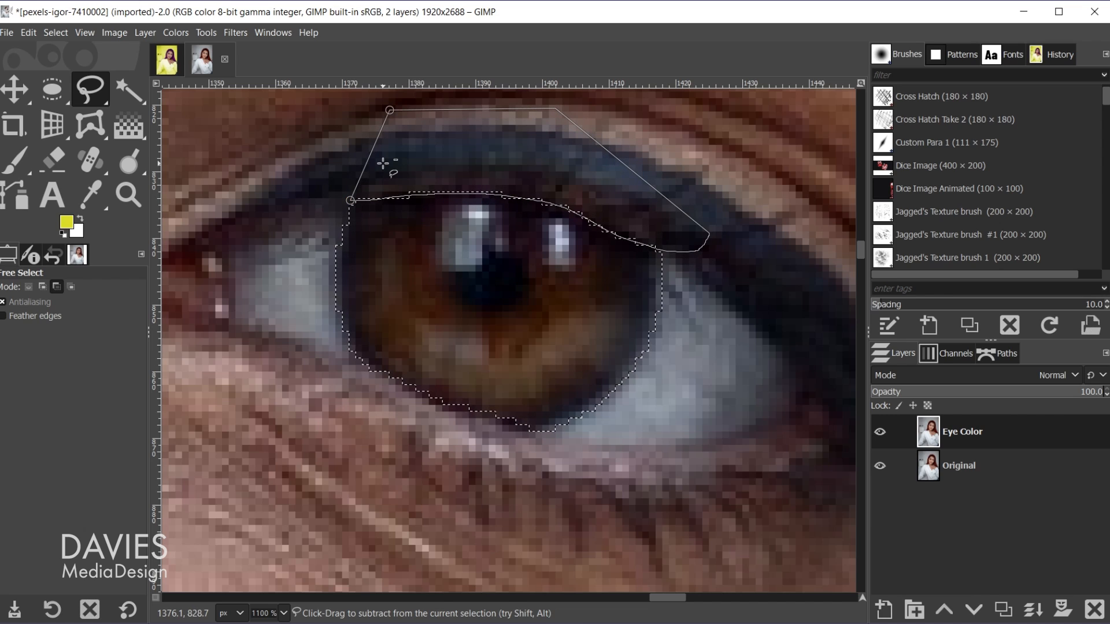
key(Return)
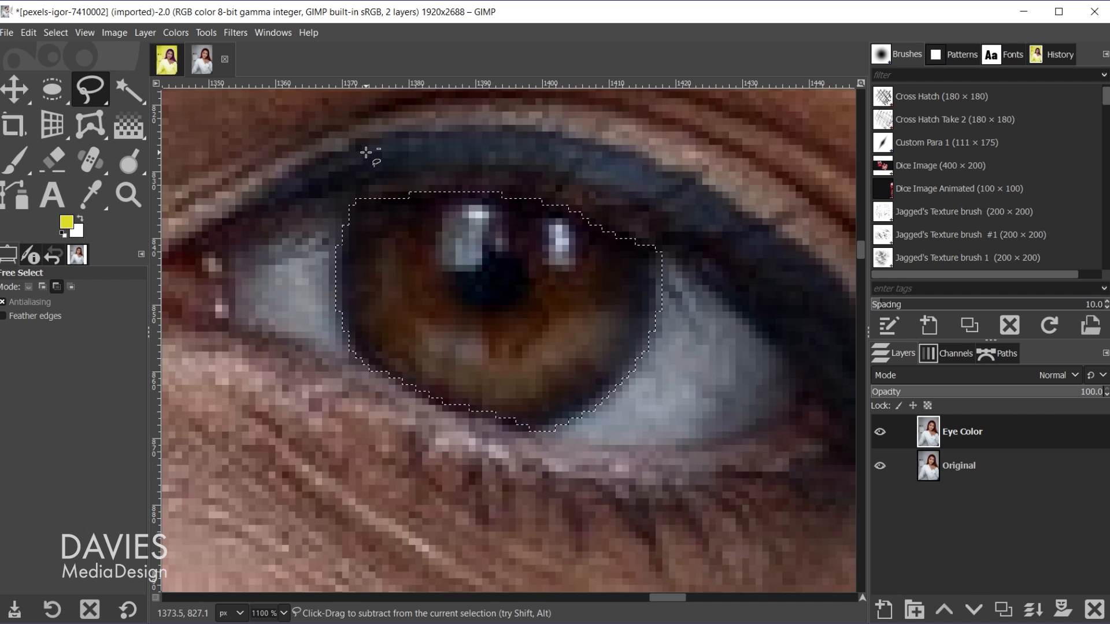
Add a layer mask to the Eye Color layer, initialized to Selection.
scroll(352, 191, down, 8)
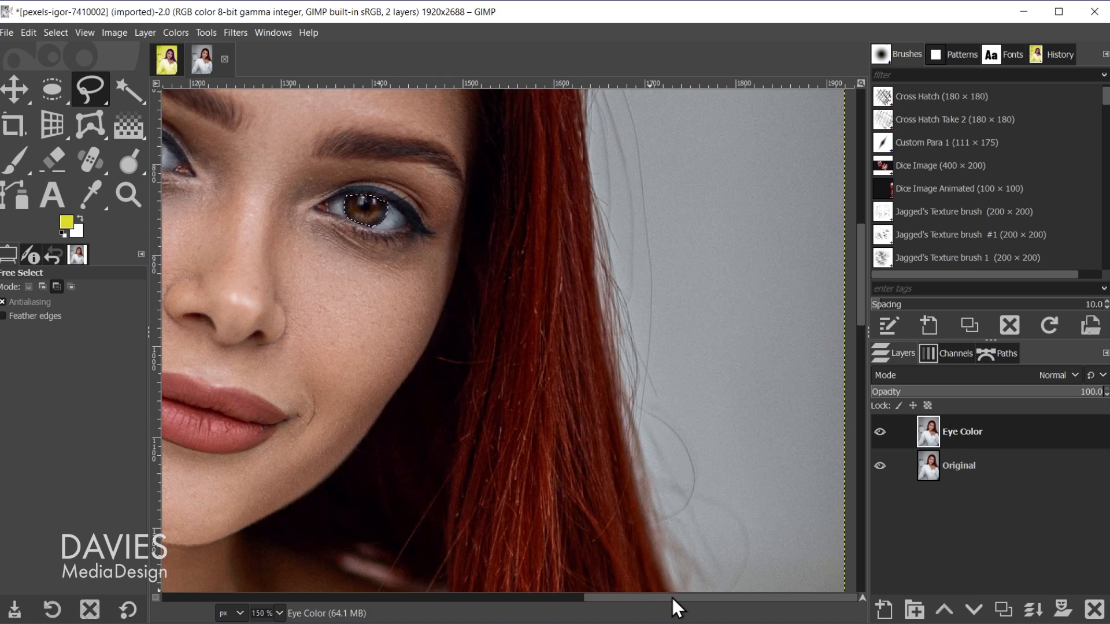
drag(674, 599, 583, 599)
scroll(544, 478, up, 4)
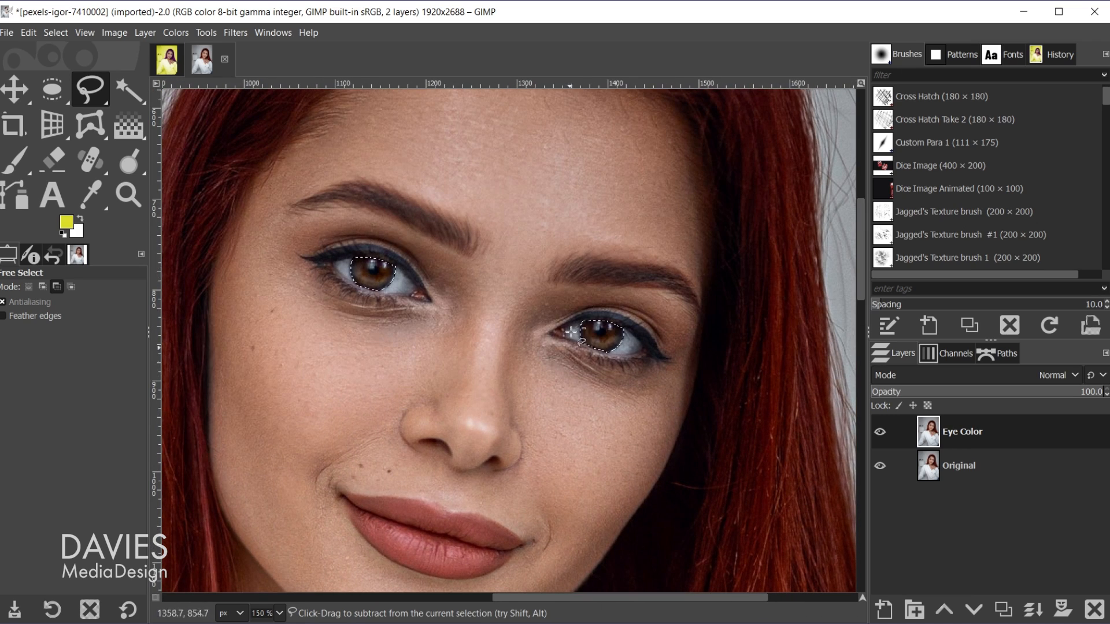
right_click(927, 425)
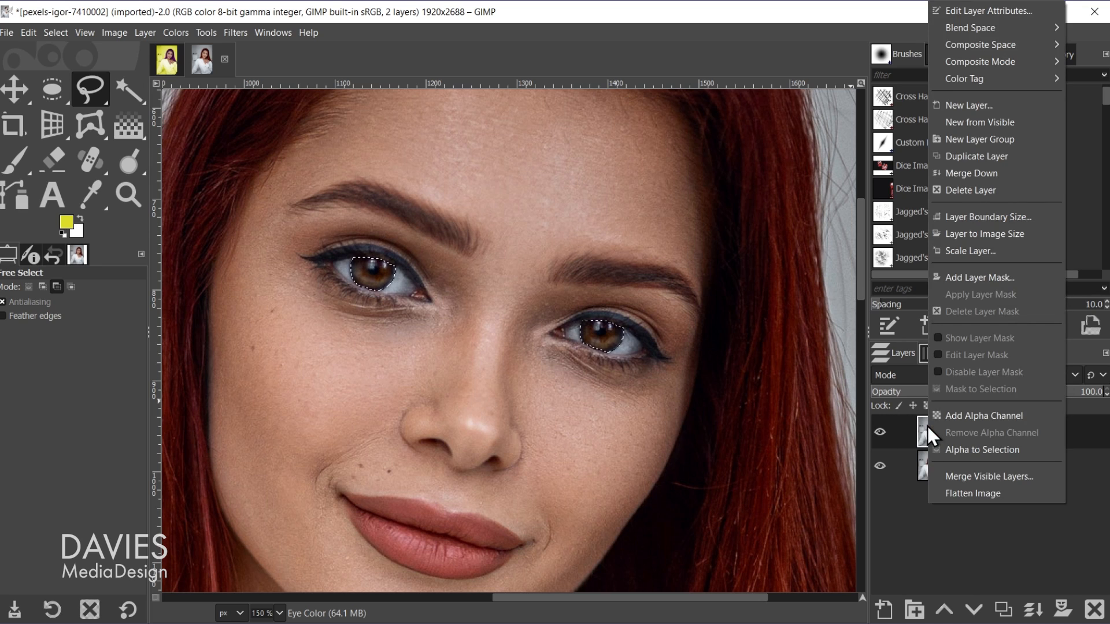
click(977, 277)
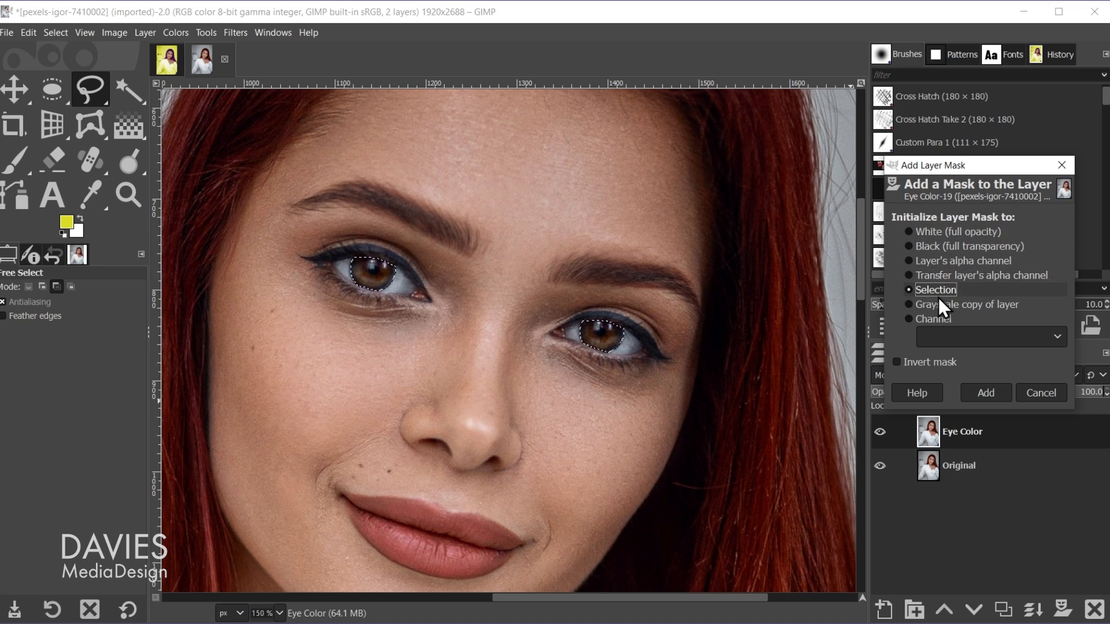
click(987, 393)
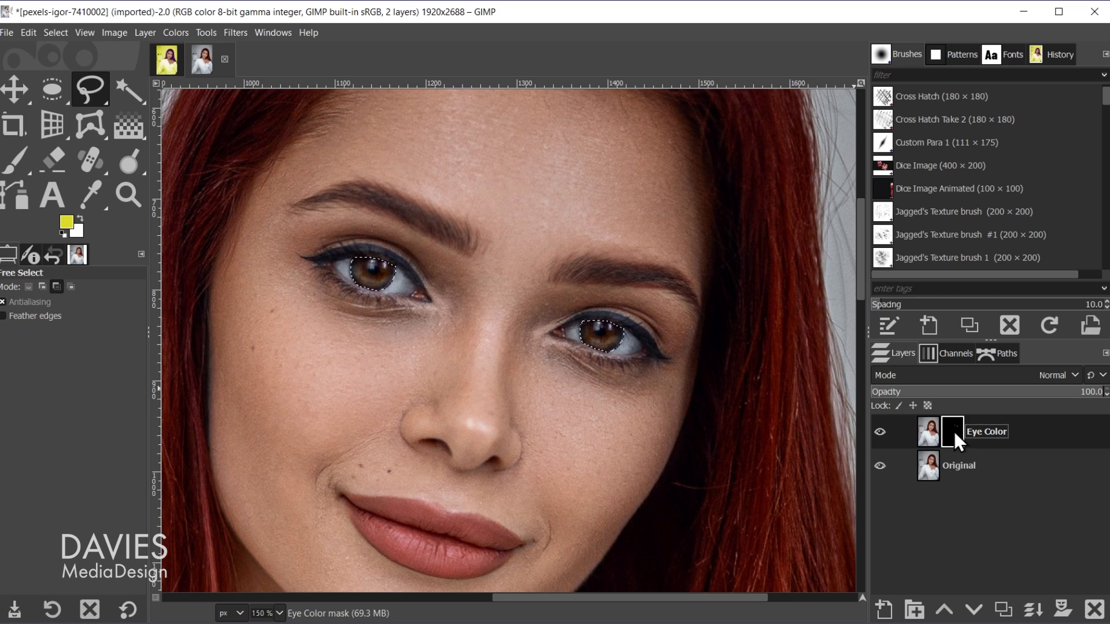
Set the layer thumbnail preview size to Extra Large and clear the iris selection.
click(1104, 353)
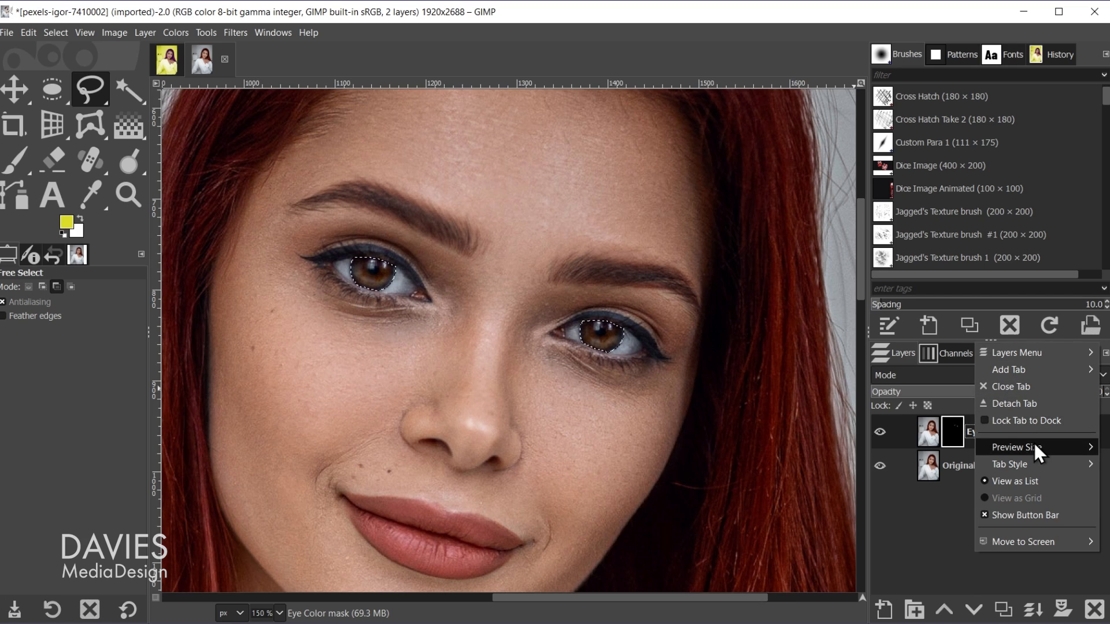
mouse_move(1035, 446)
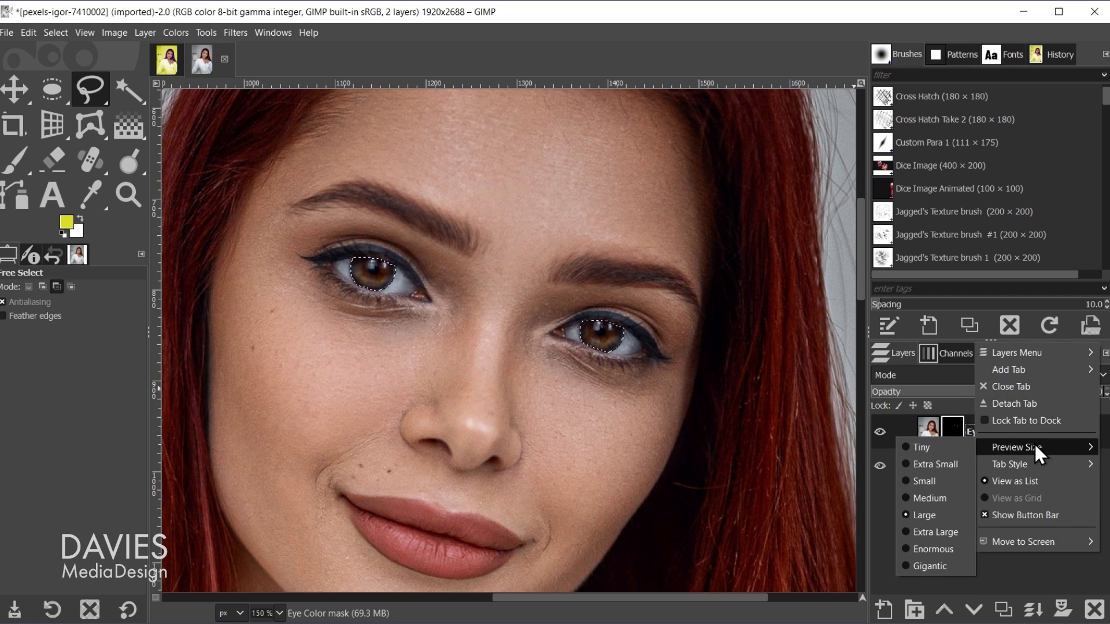
click(934, 532)
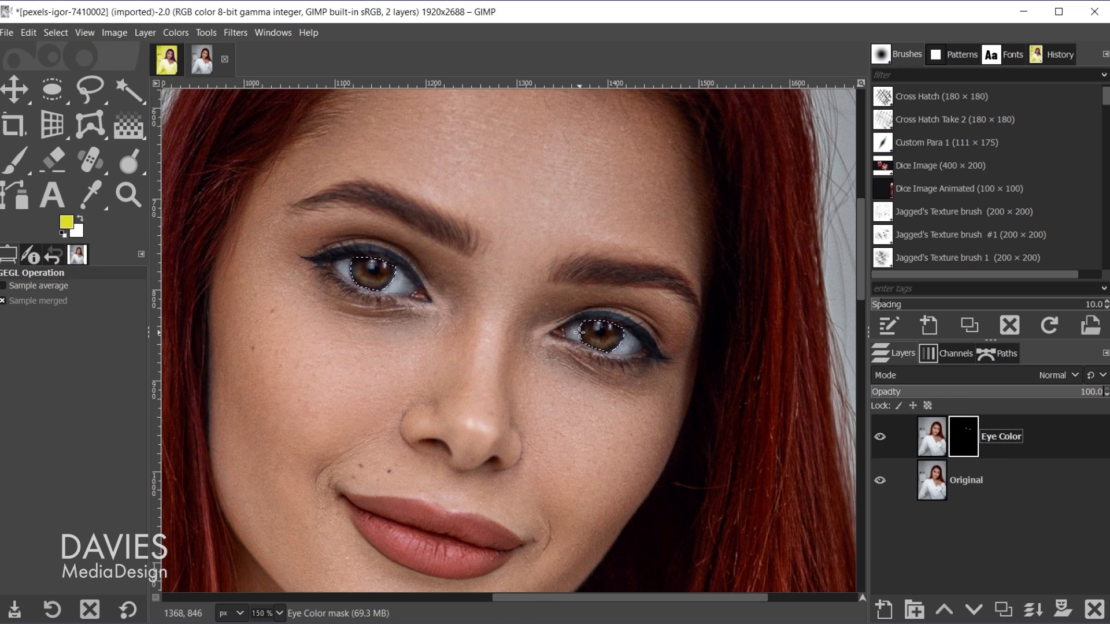
key(ctrl+shift+a)
click(55, 33)
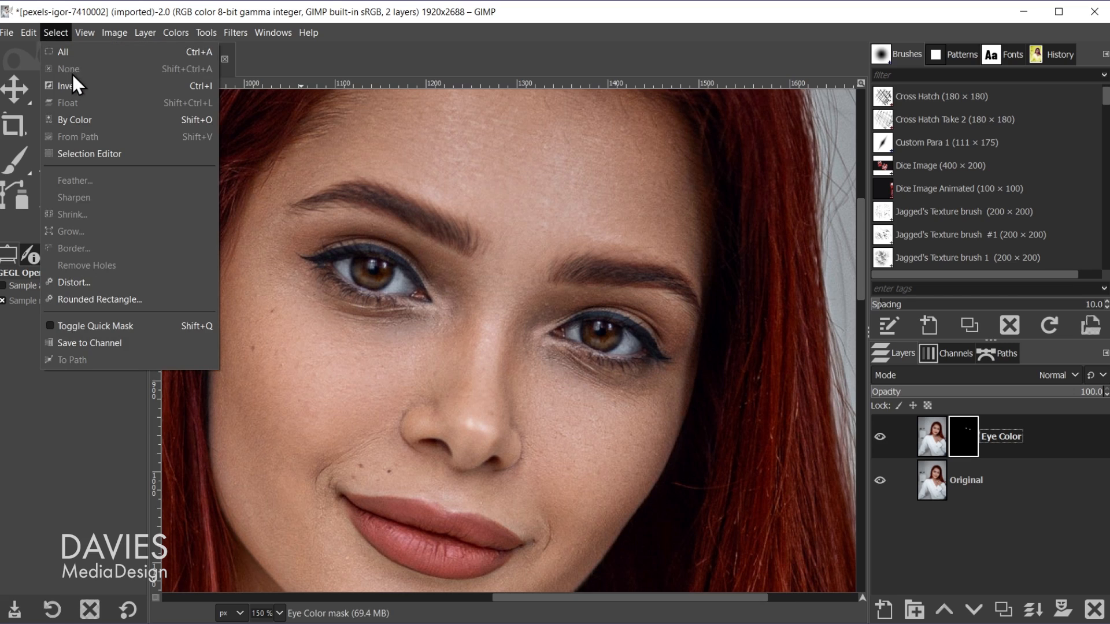
click(464, 27)
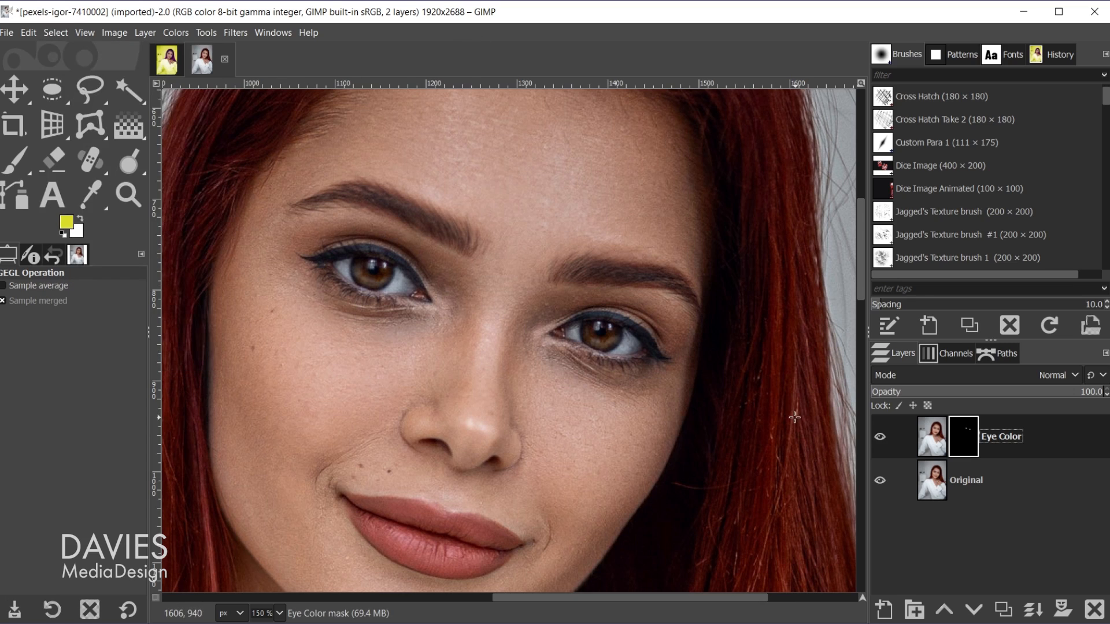
Start a Hue-Saturation adjustment on the Eye Color layer's image instead of its mask, setting the Master Hue to 78.9.
click(936, 437)
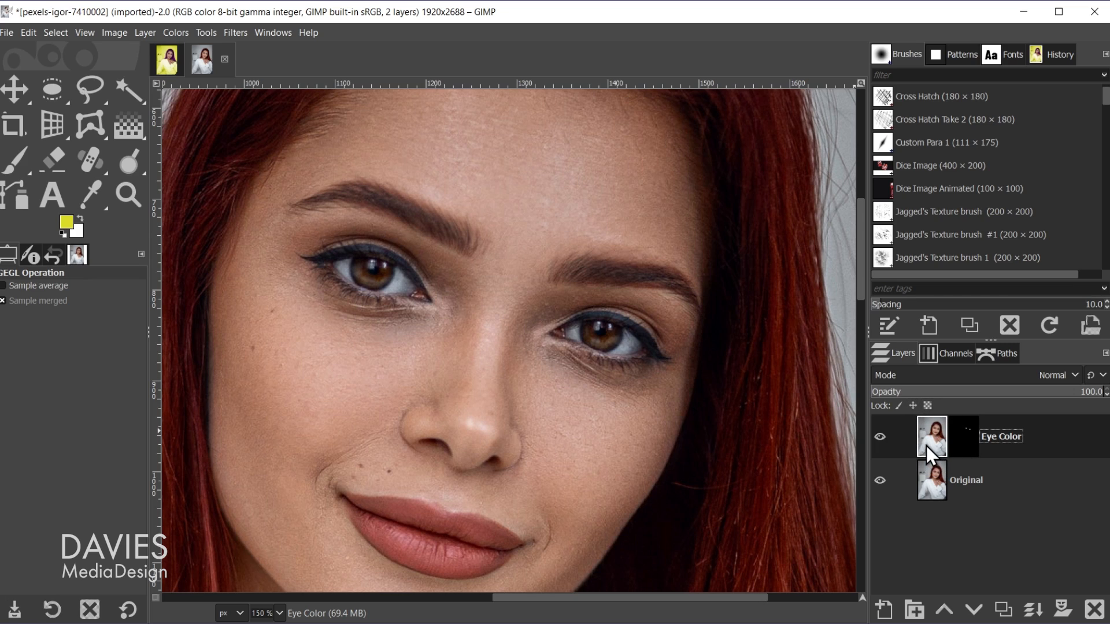
click(171, 33)
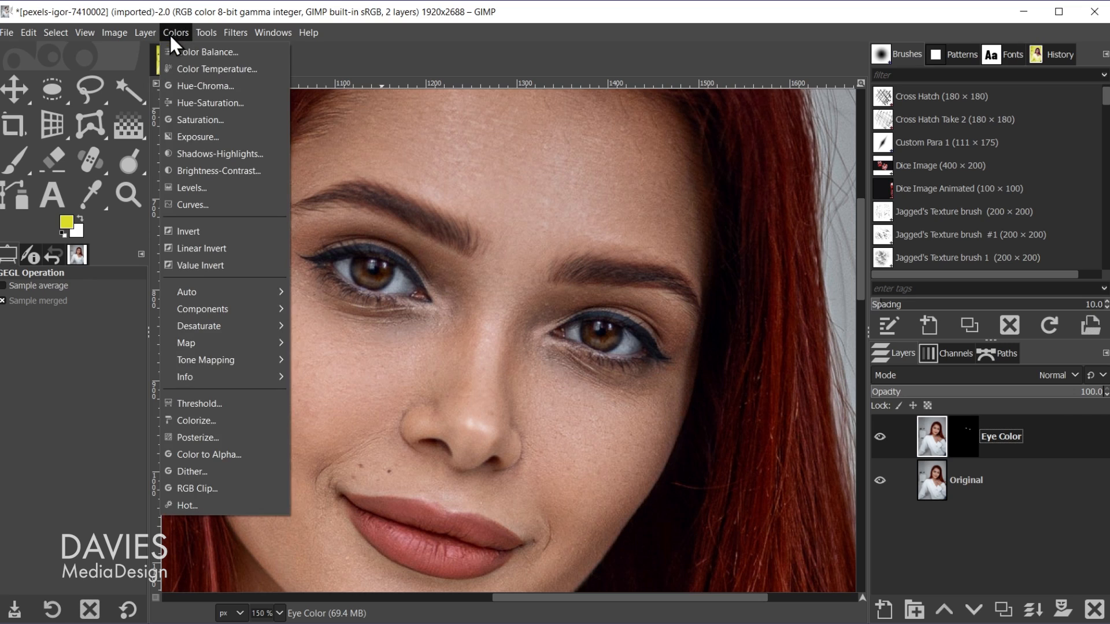
click(202, 104)
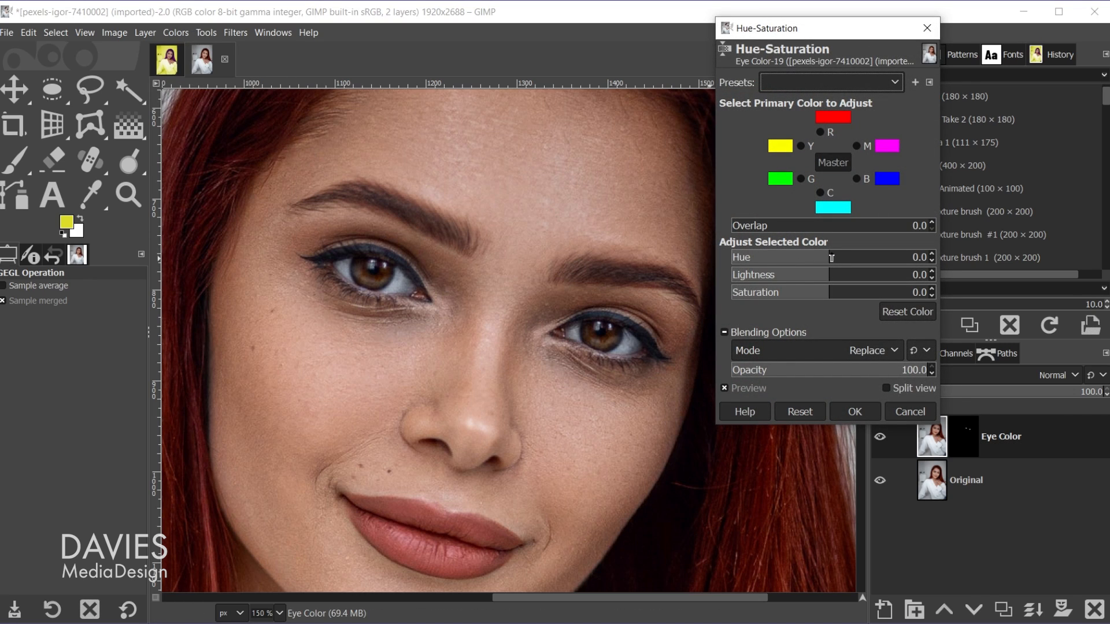
drag(828, 257, 872, 265)
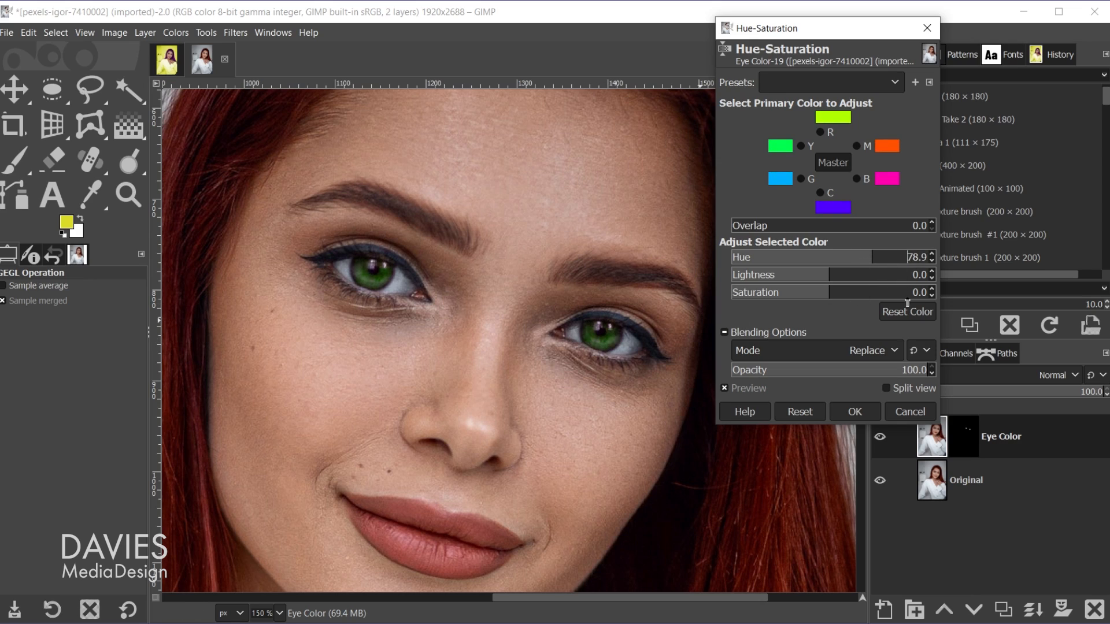
click(802, 146)
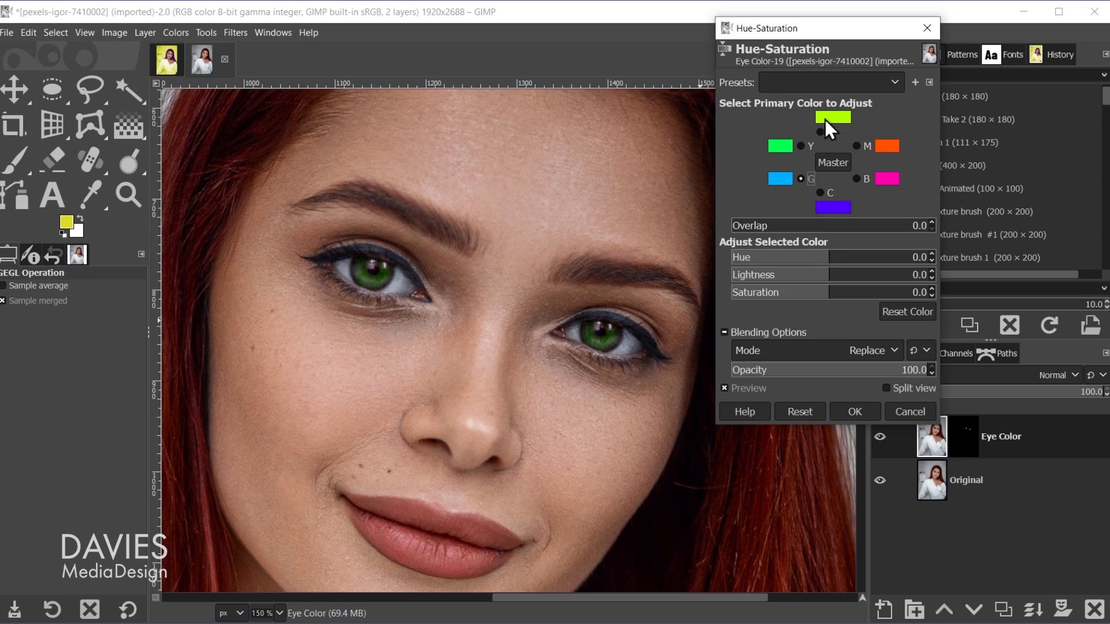
click(833, 162)
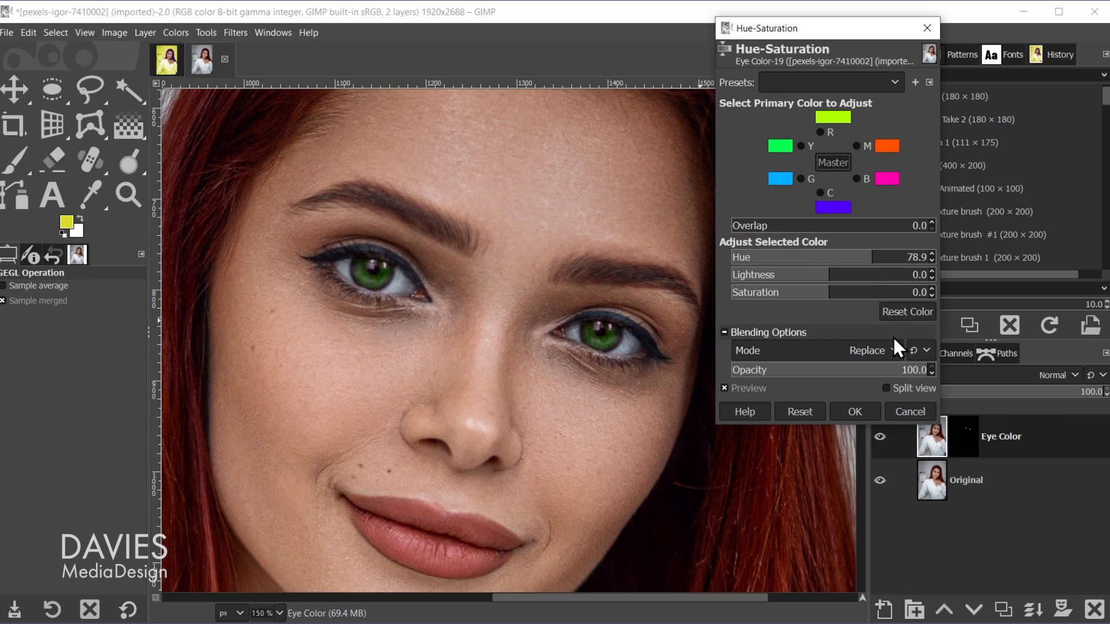
Set the Saturation to 24.1, fine-tune the Lightness while comparing the preview, and apply the Hue-Saturation adjustment.
click(835, 277)
drag(835, 276, 853, 292)
click(751, 388)
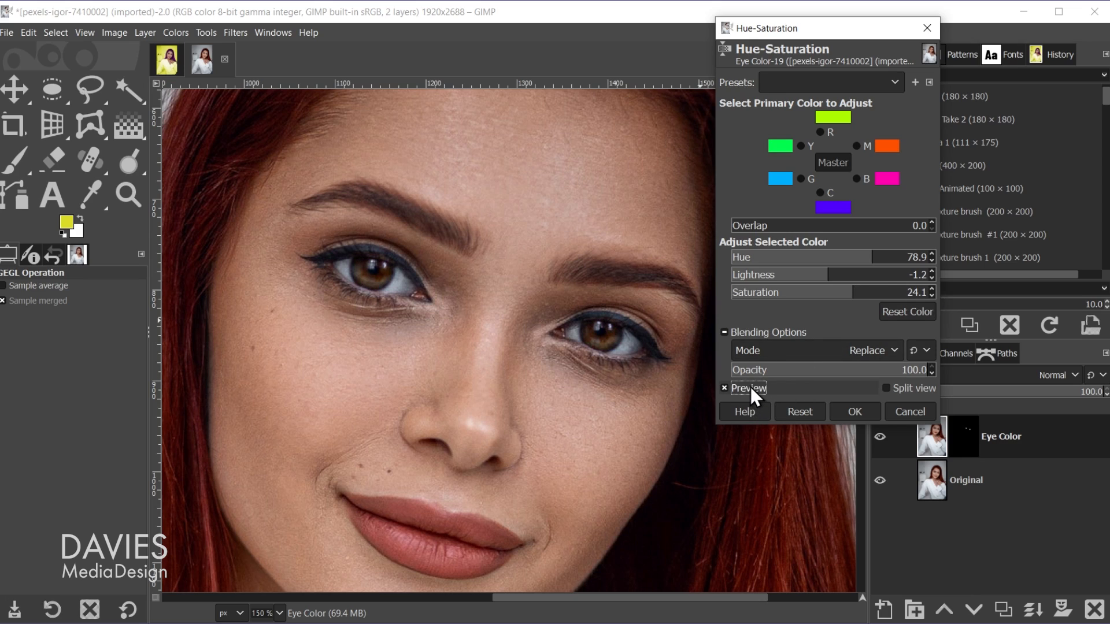
click(750, 387)
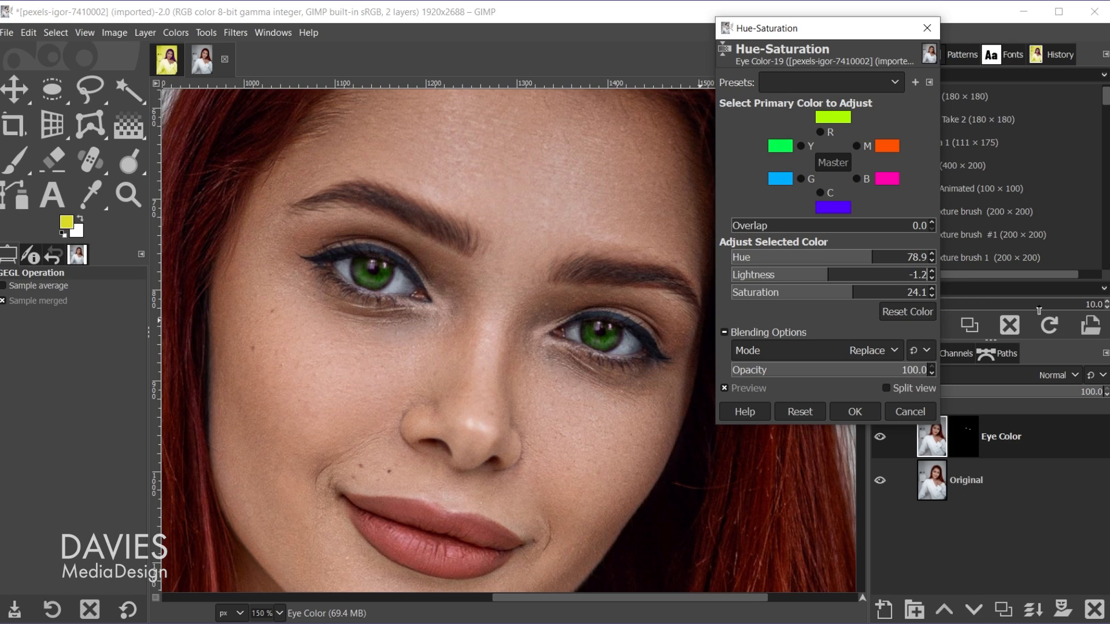
key(BackSpace)
key(Return)
click(854, 411)
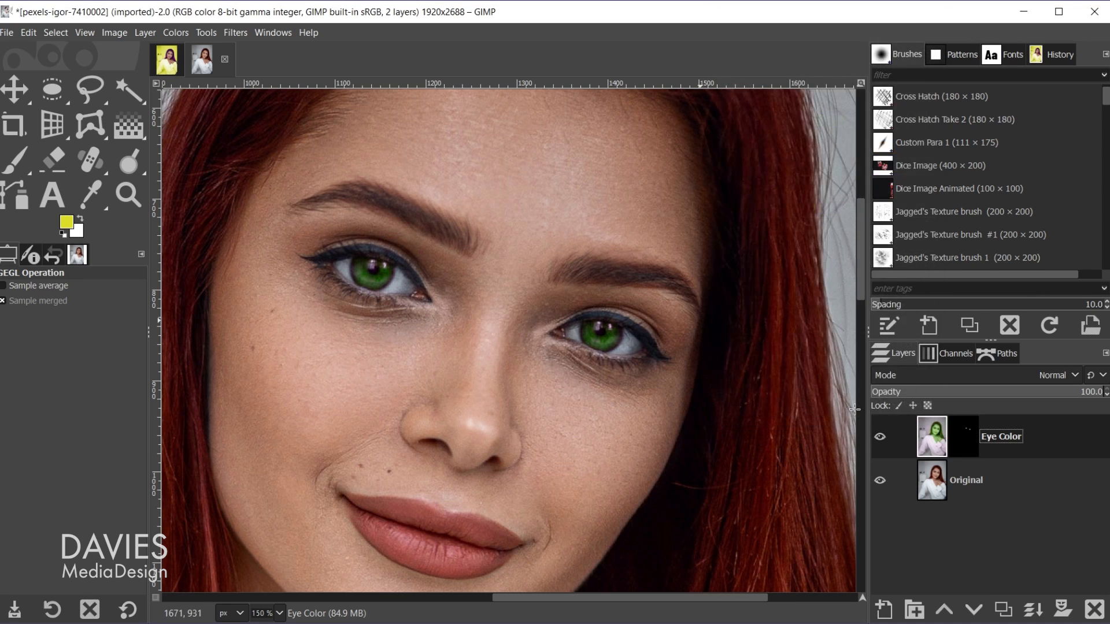
Compare the original and recolored eyes by hiding and showing the Eye Color layer.
key(minus)
key(minus)
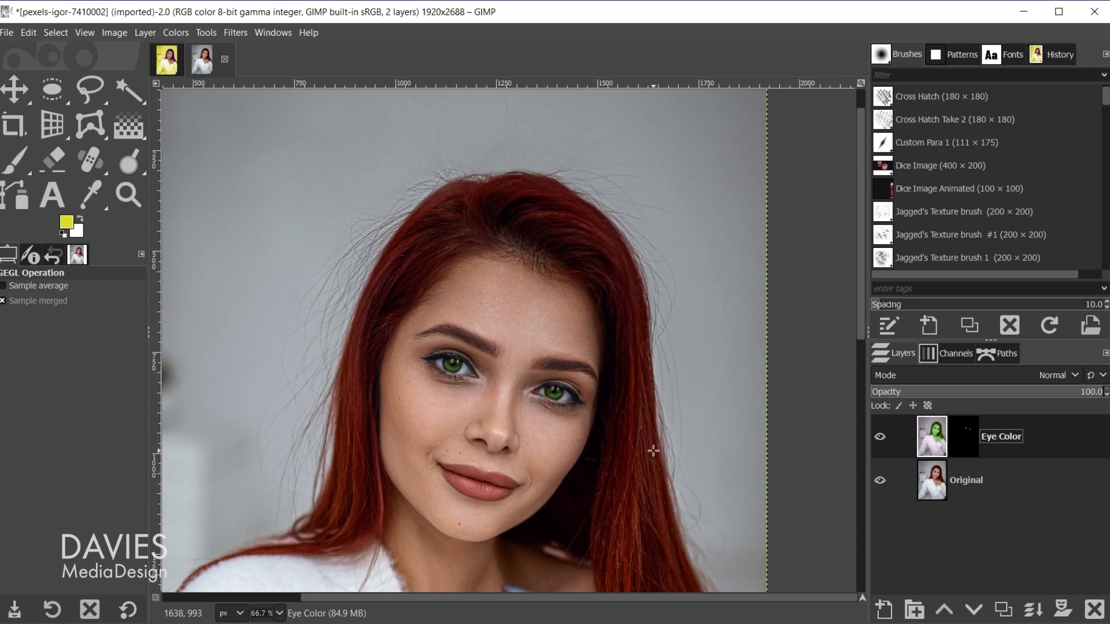
click(880, 438)
click(880, 439)
key(plus)
key(plus)
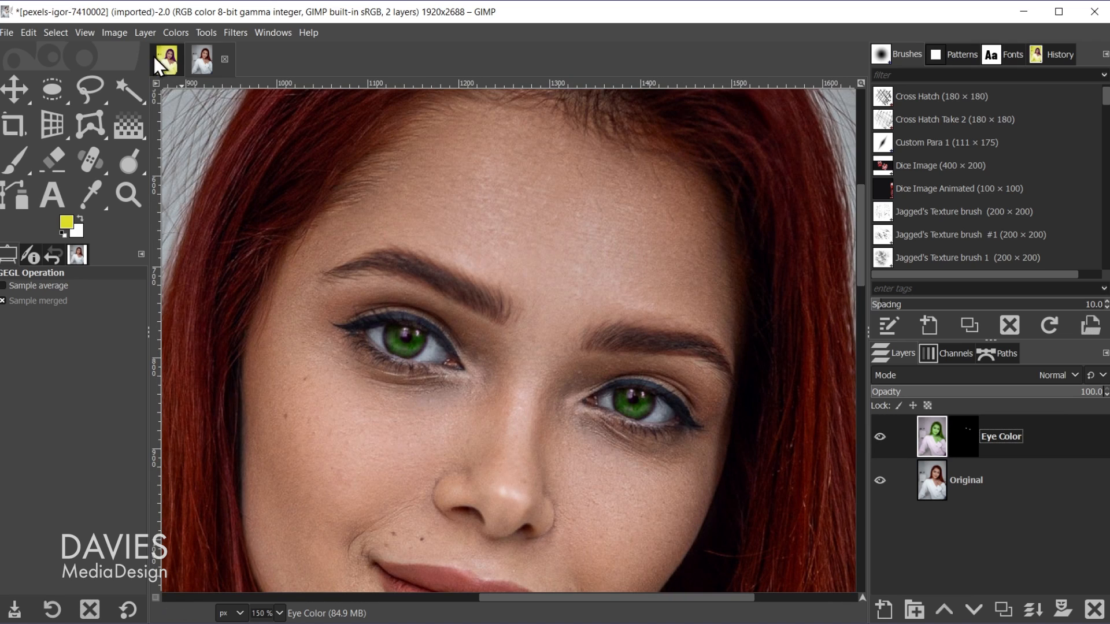
Start a Levels adjustment on the Eye Color layer, setting the Value channel's midtone input to 1.13 and white input to 243.
click(175, 33)
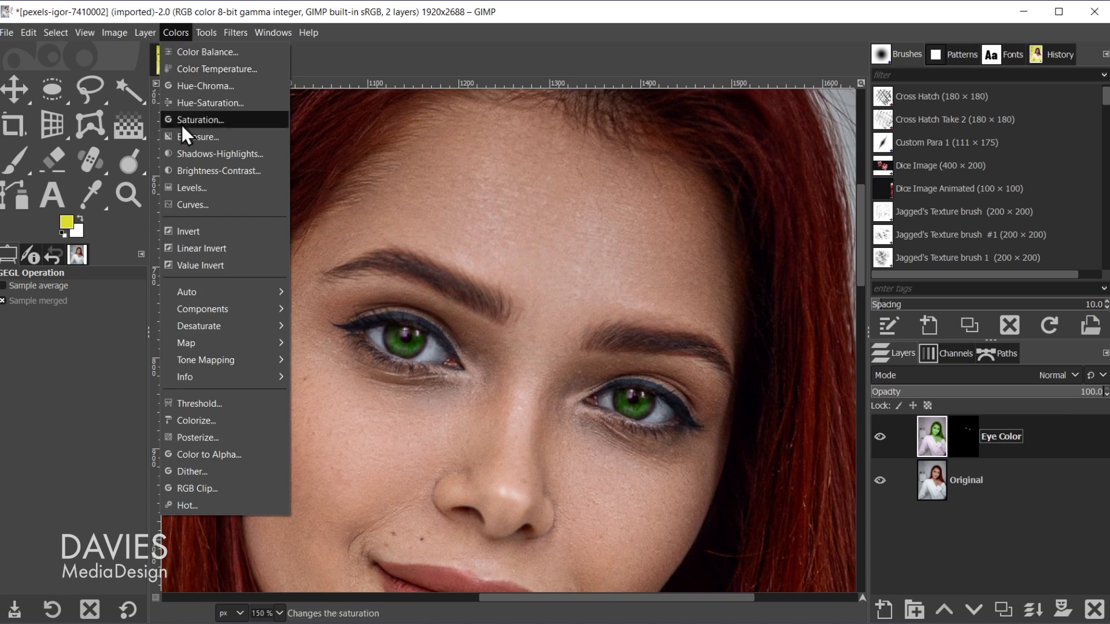
click(197, 188)
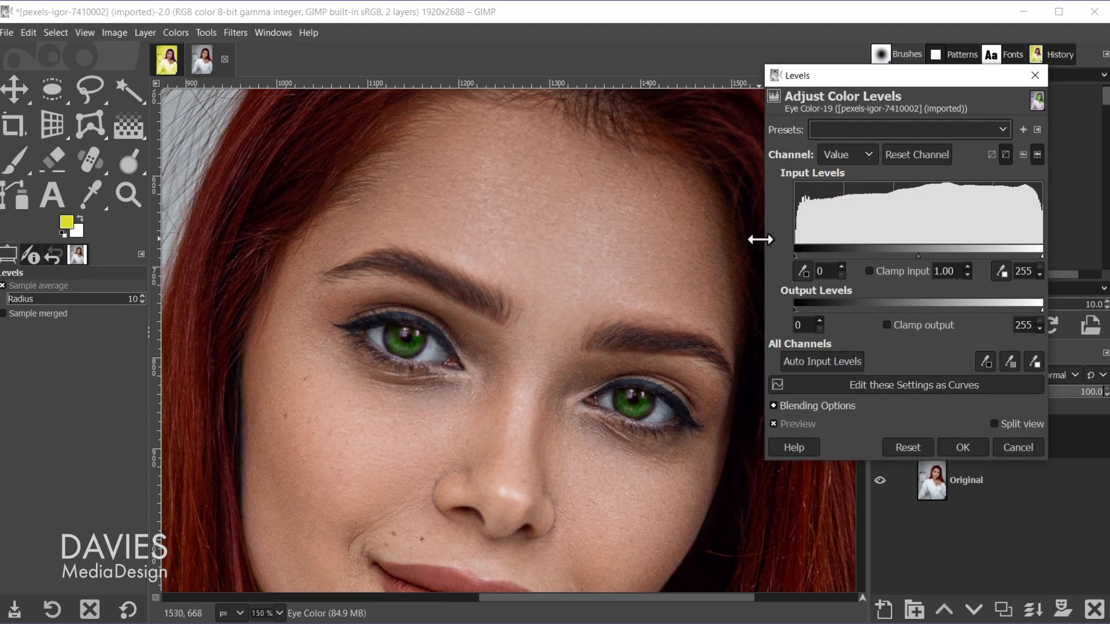
mouse_move(795, 255)
mouse_down()
mouse_move(814, 256)
mouse_move(780, 256)
mouse_up()
drag(921, 252, 911, 253)
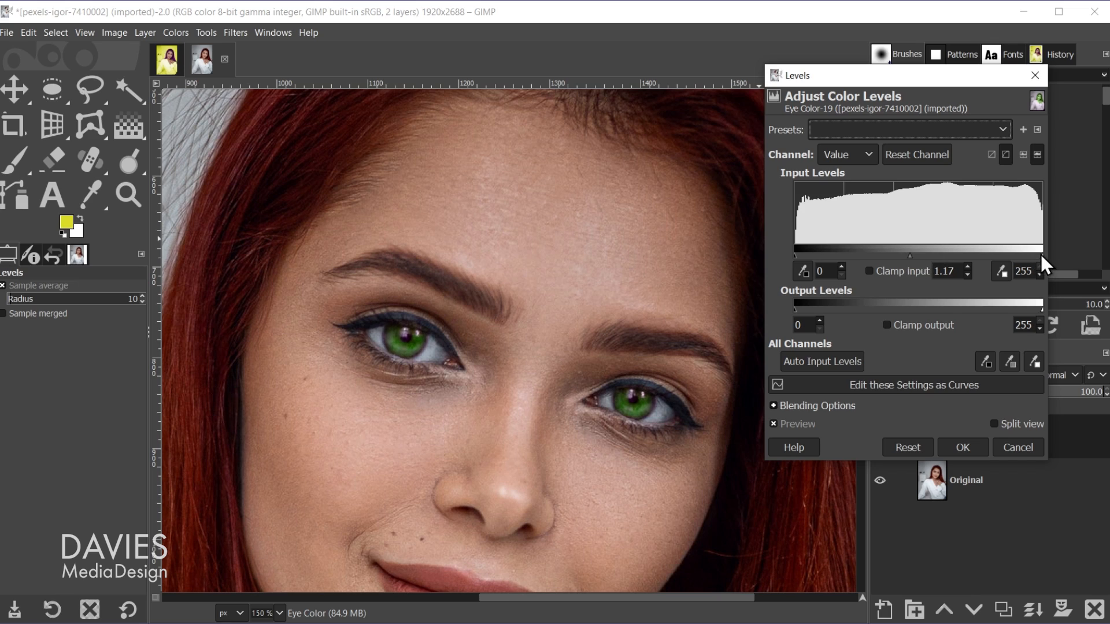
drag(1039, 253, 1030, 253)
drag(904, 254, 906, 254)
Set the Red channel's midtone input to 0.65 and apply the Levels adjustment.
click(857, 157)
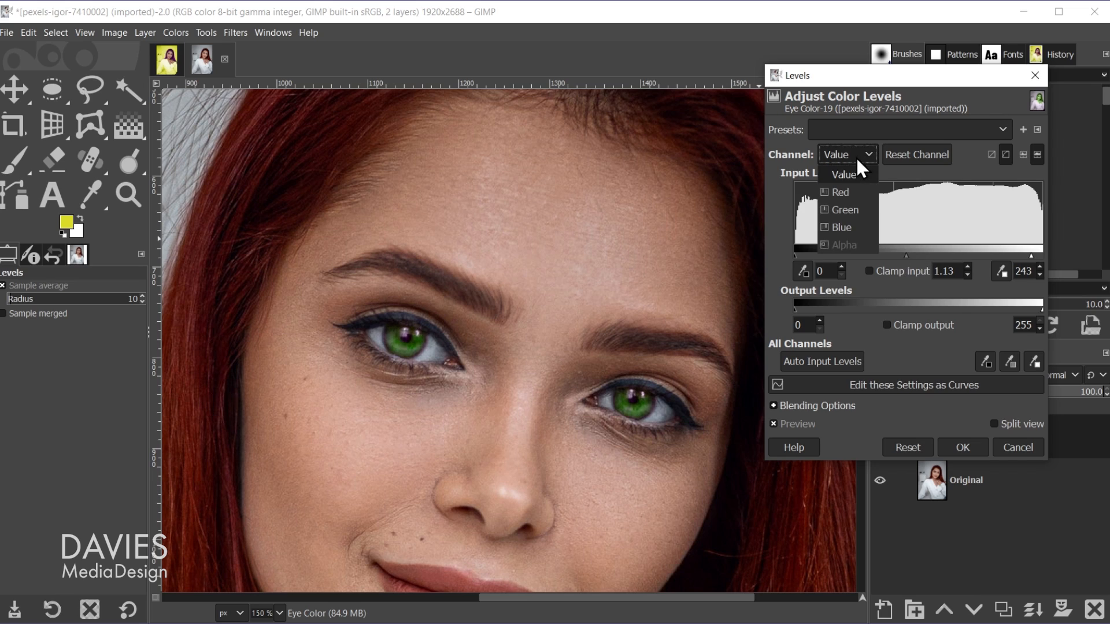
click(850, 193)
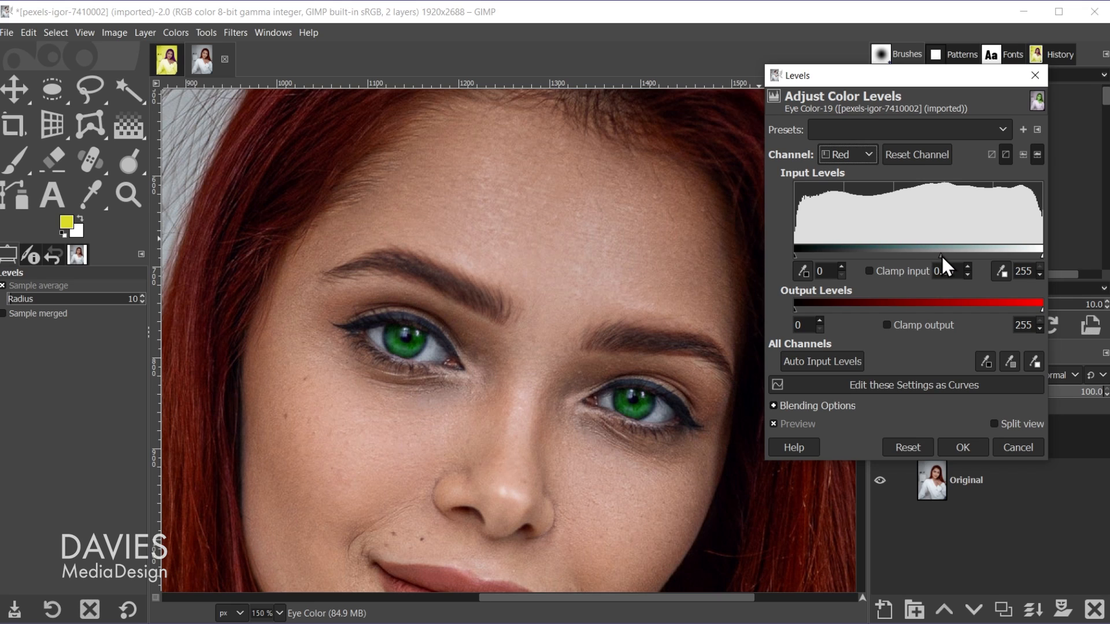
click(952, 443)
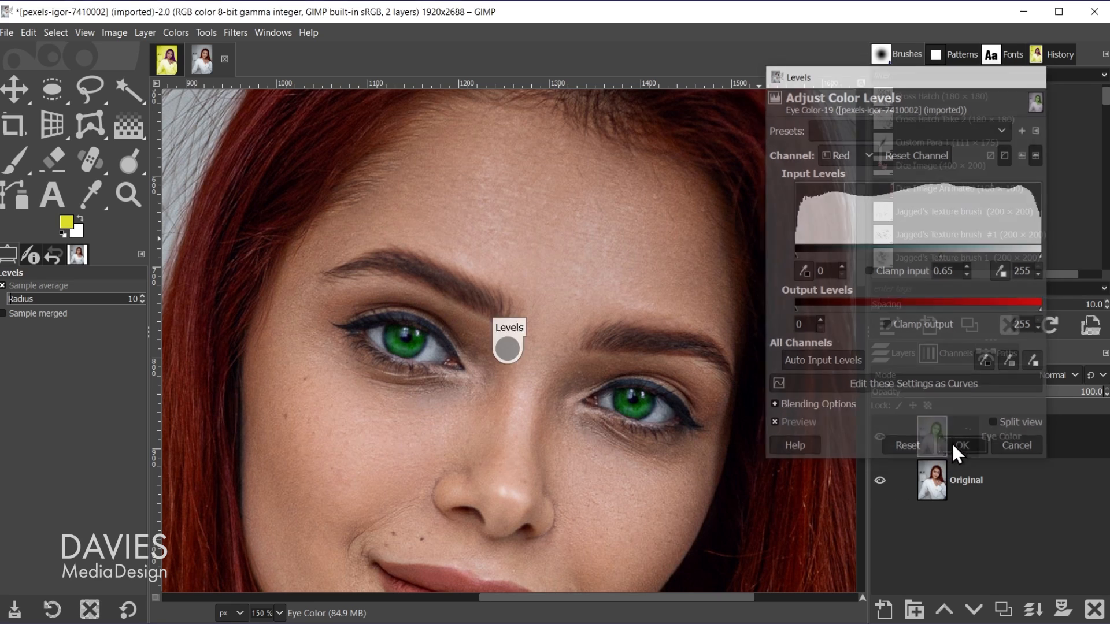
Duplicate the Original layer and rename the copy "Lips color".
key(1)
scroll(699, 454, down, 3)
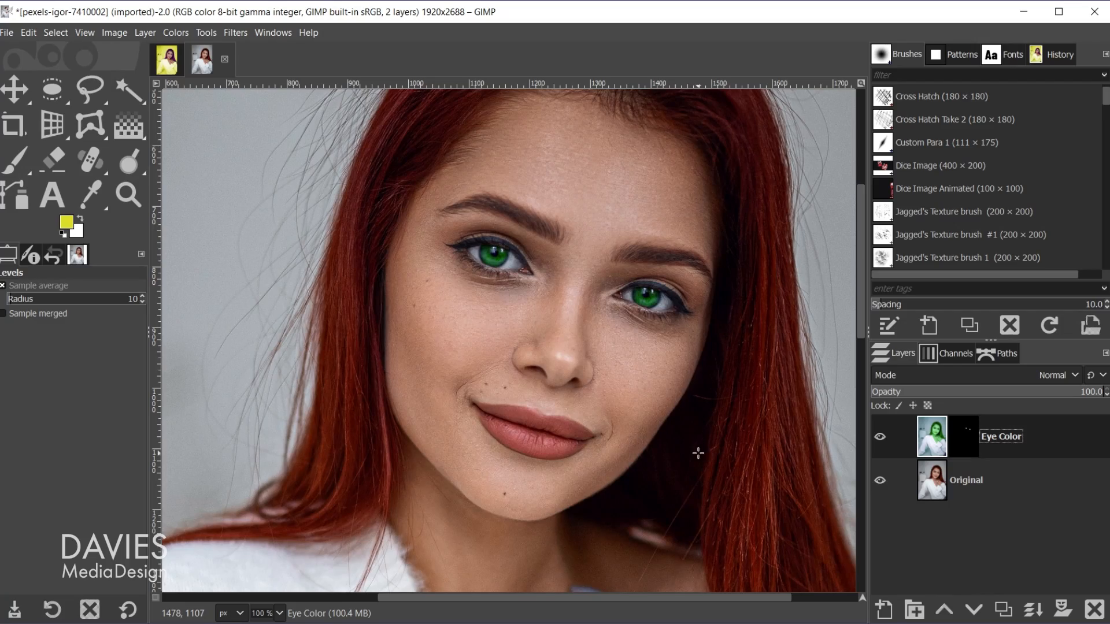
click(932, 483)
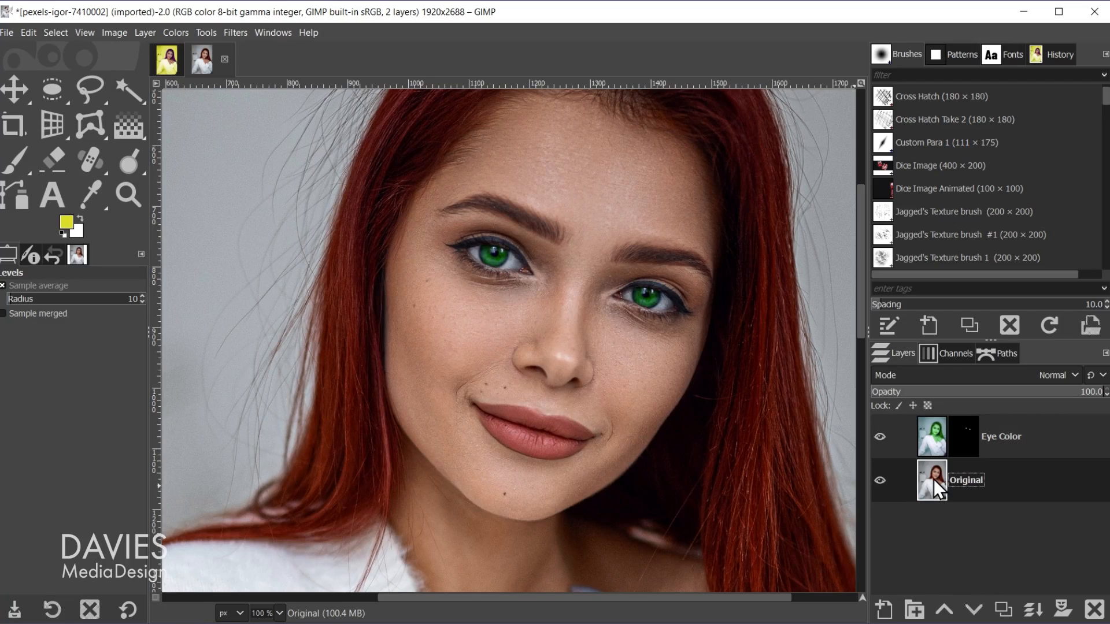
click(1004, 610)
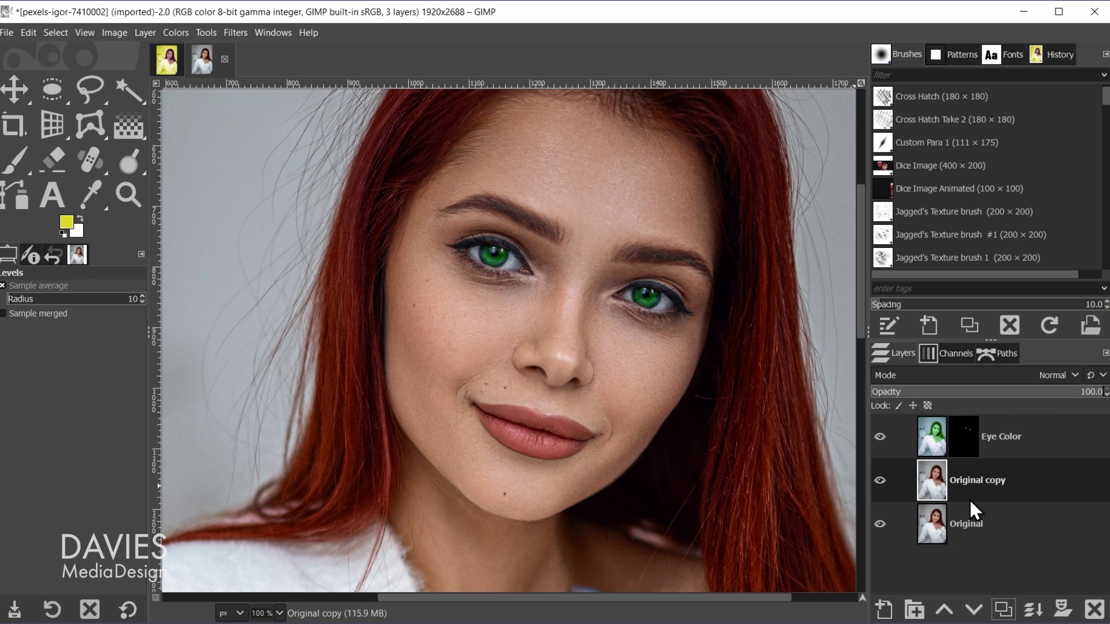
double_click(977, 480)
text(Lips color)
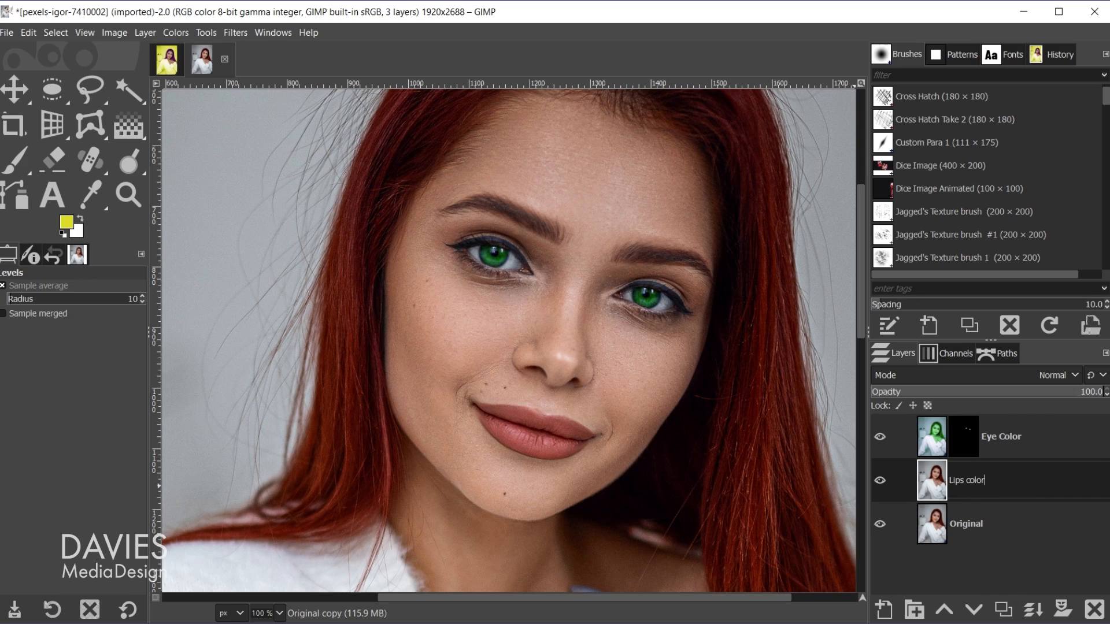
key(Return)
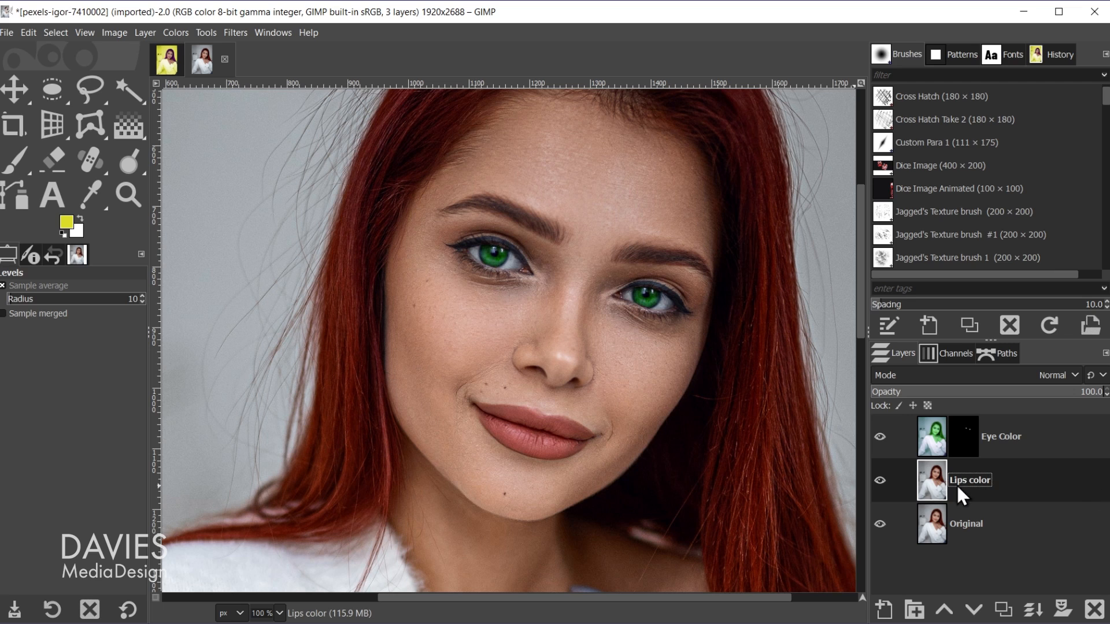
Start a path at the mouth corner on the photo's left and trace the upper lip's edge to its first peak.
scroll(534, 444, up, 4)
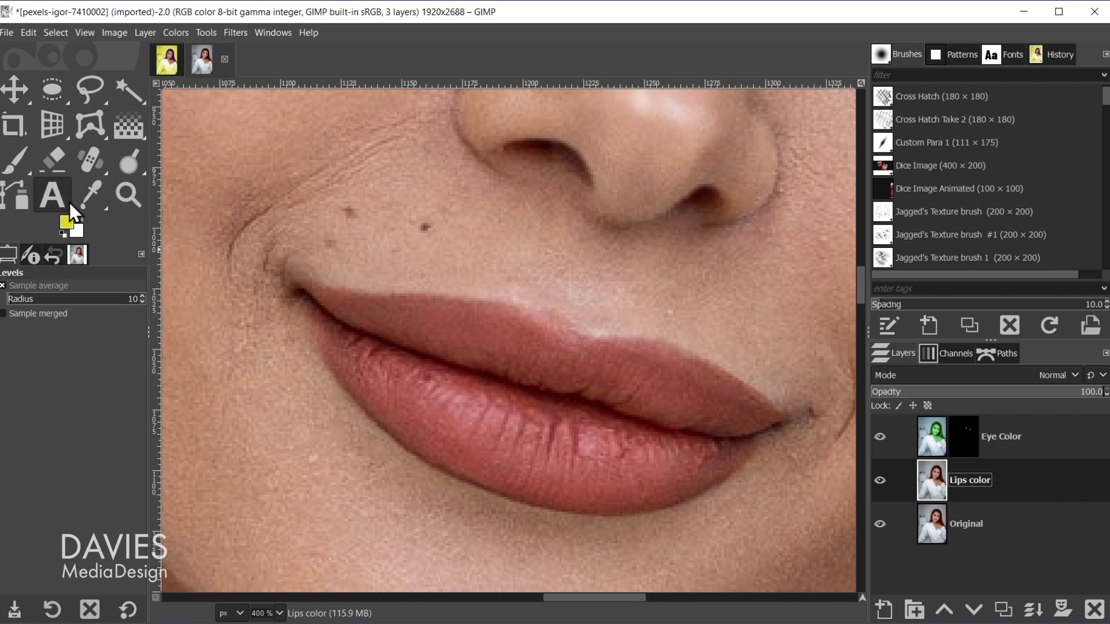
click(16, 195)
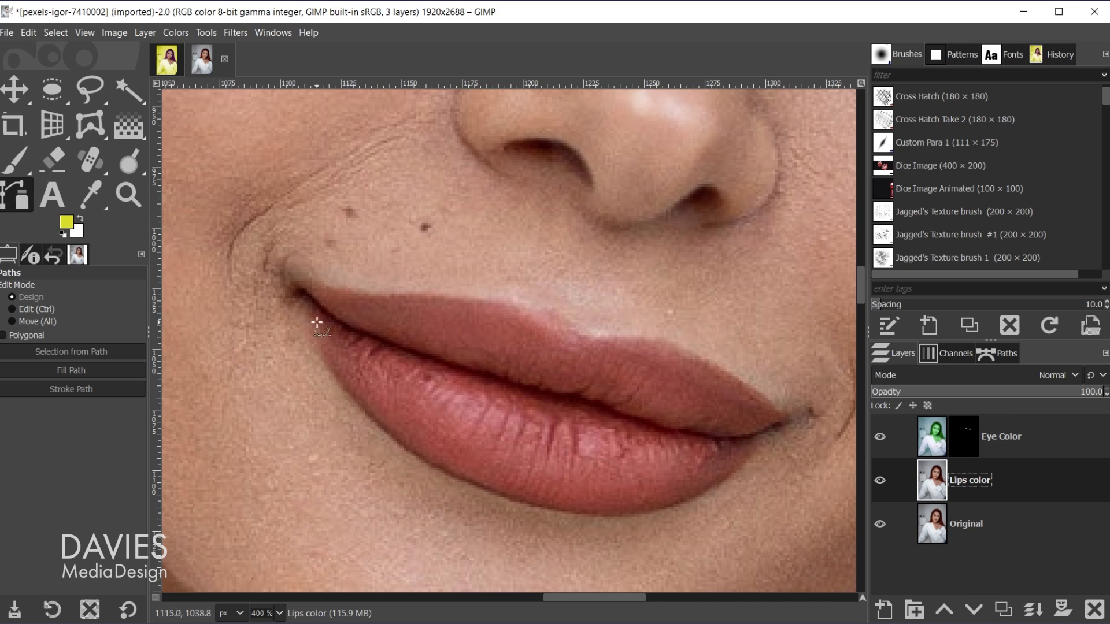
ctrl+scroll(317, 323, up, 1)
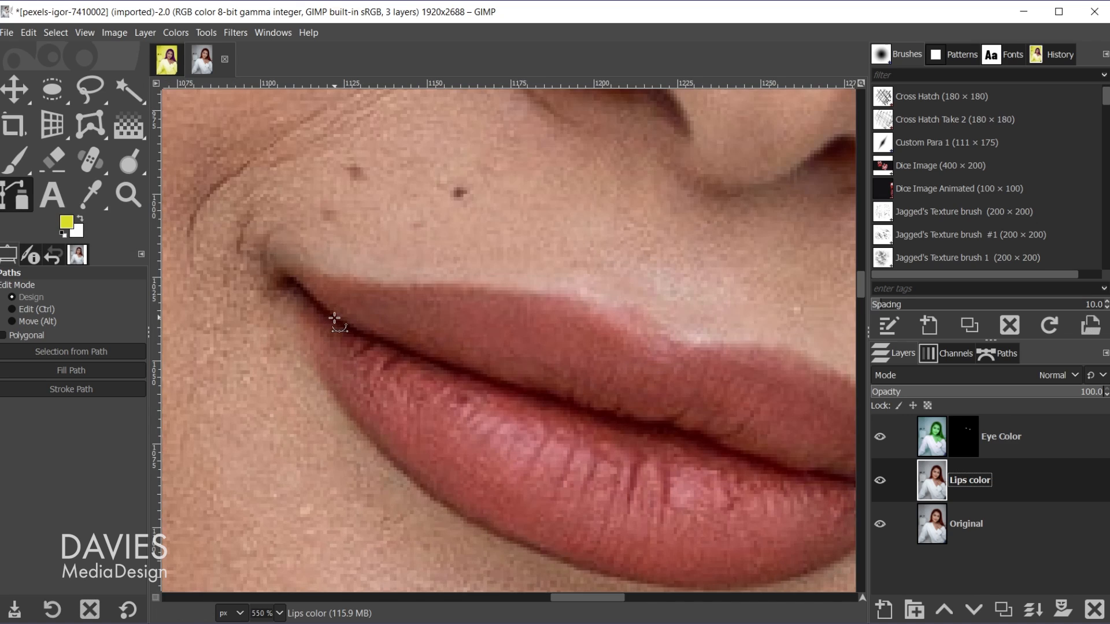
click(270, 278)
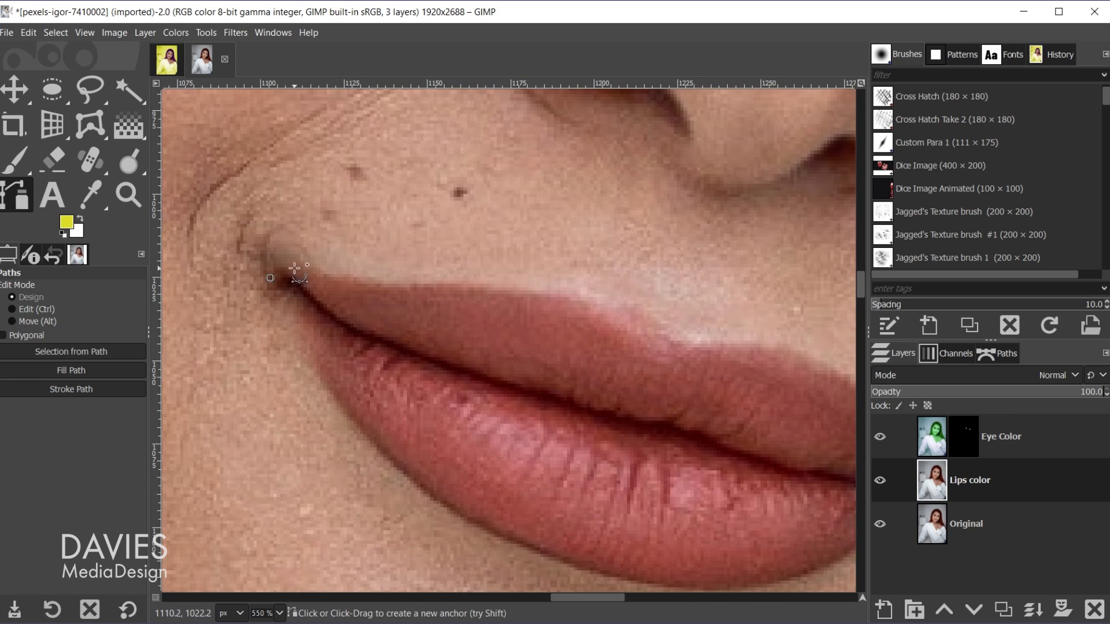
drag(303, 265, 326, 271)
click(319, 273)
drag(366, 278, 481, 284)
click(545, 293)
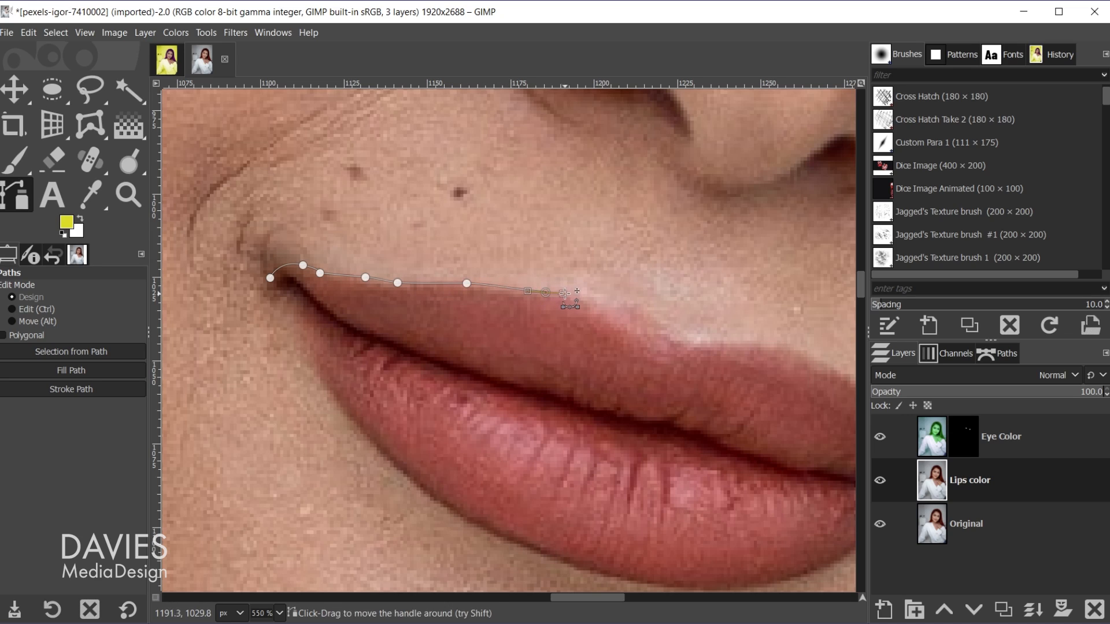
drag(577, 293, 652, 337)
click(591, 310)
key(ctrl+z)
key(ctrl+z)
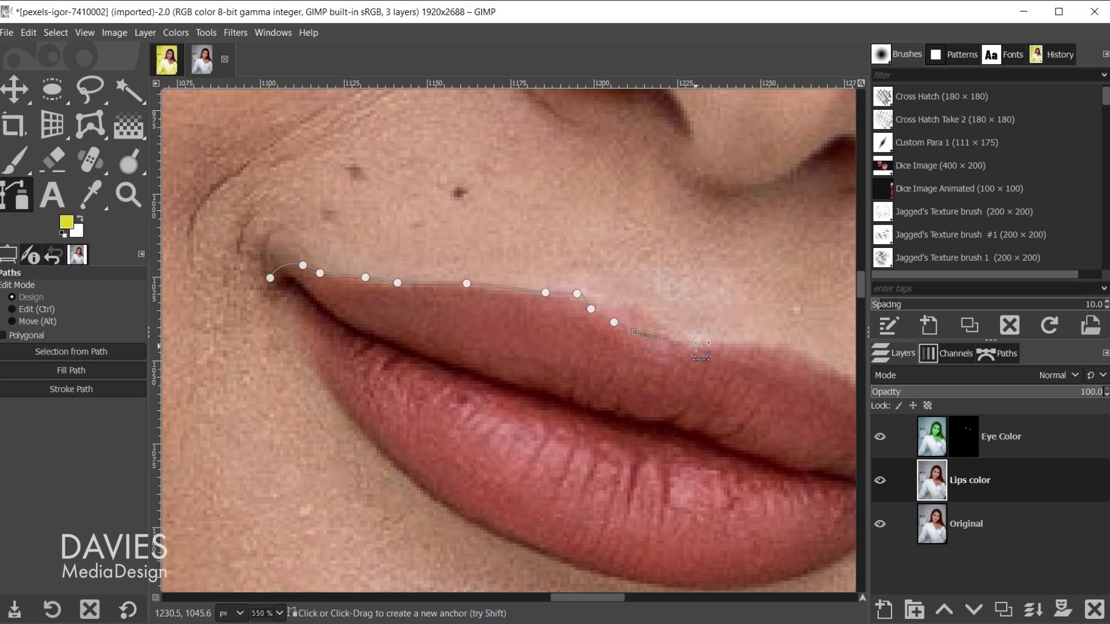
key(ctrl+z)
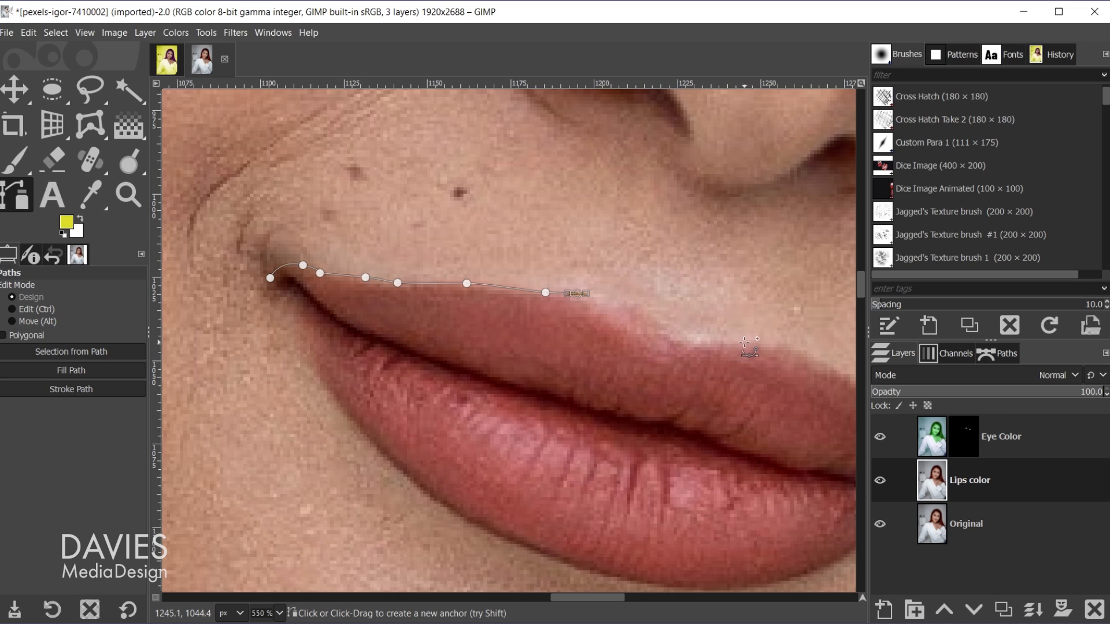
Extend the path through the upper lip's central dip to its second peak, shortening the curve handle so the outline follows the lip edge.
drag(745, 342, 860, 330)
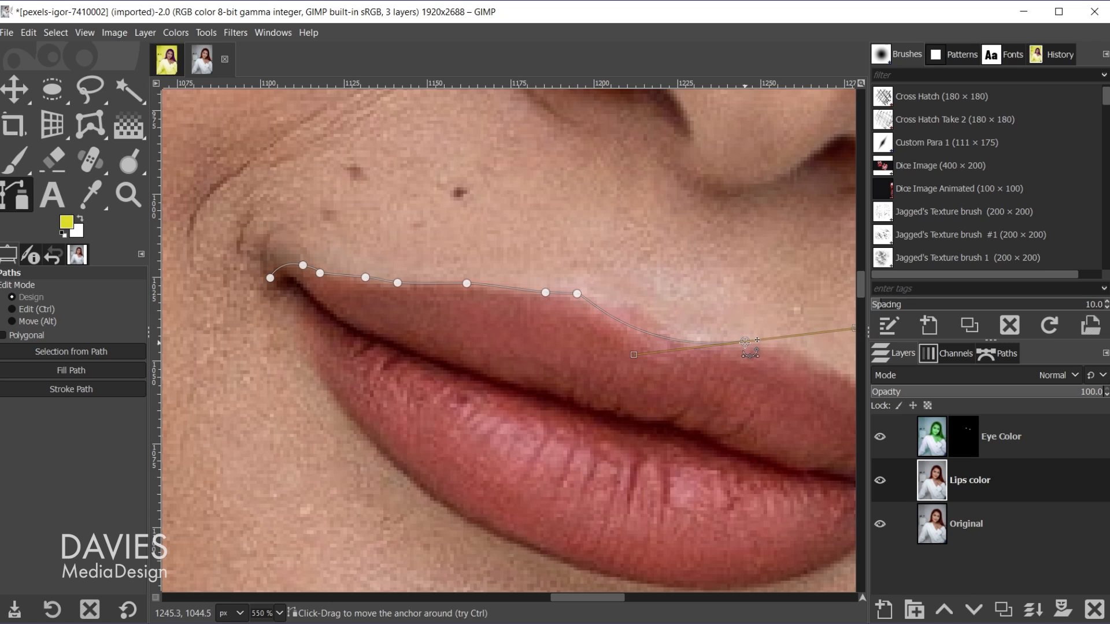
key(space)
drag(737, 375, 580, 362)
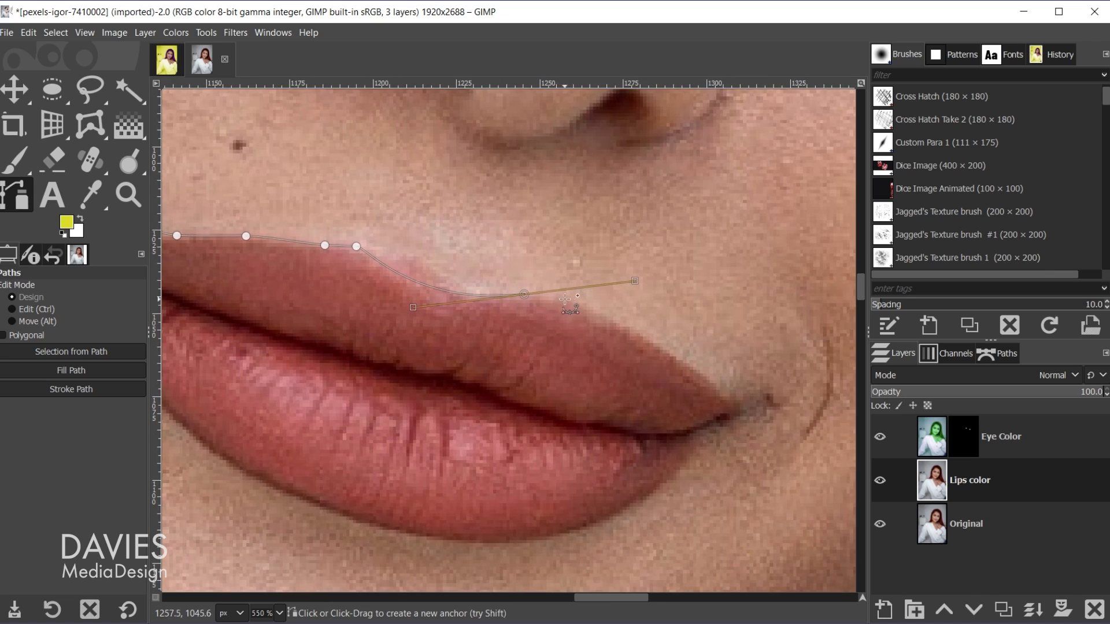
drag(568, 296, 589, 289)
scroll(536, 286, up, 2)
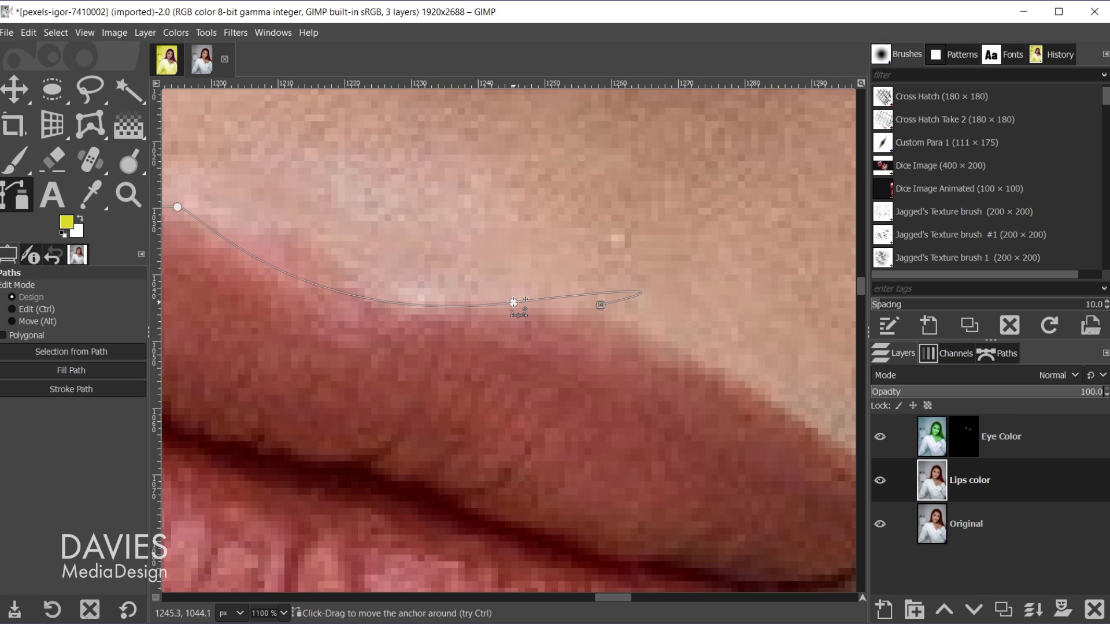
drag(513, 303, 543, 303)
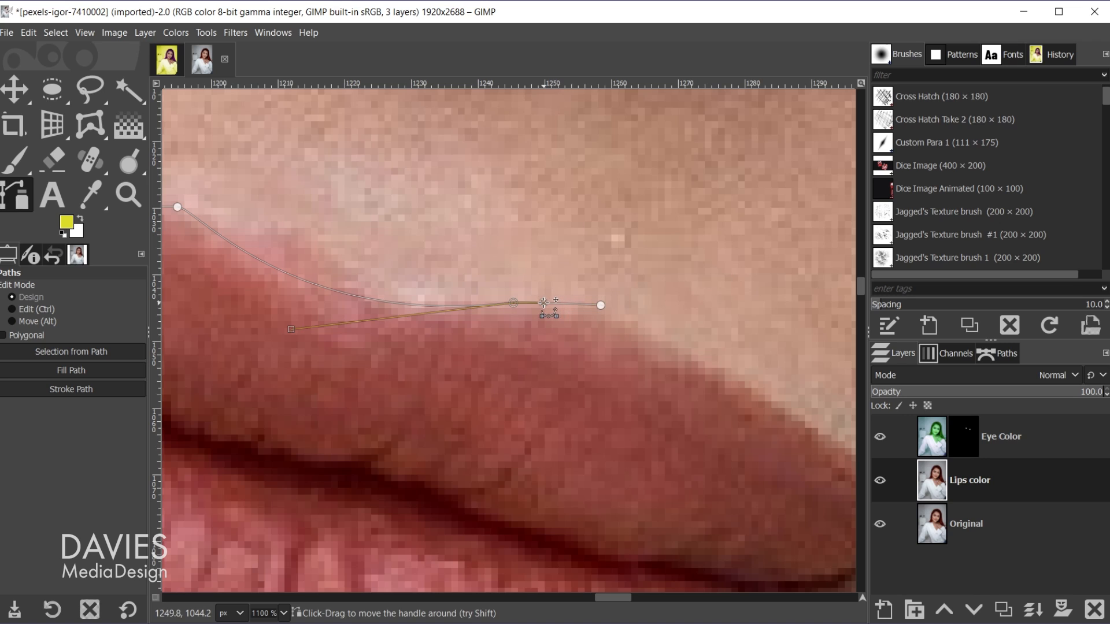
click(597, 306)
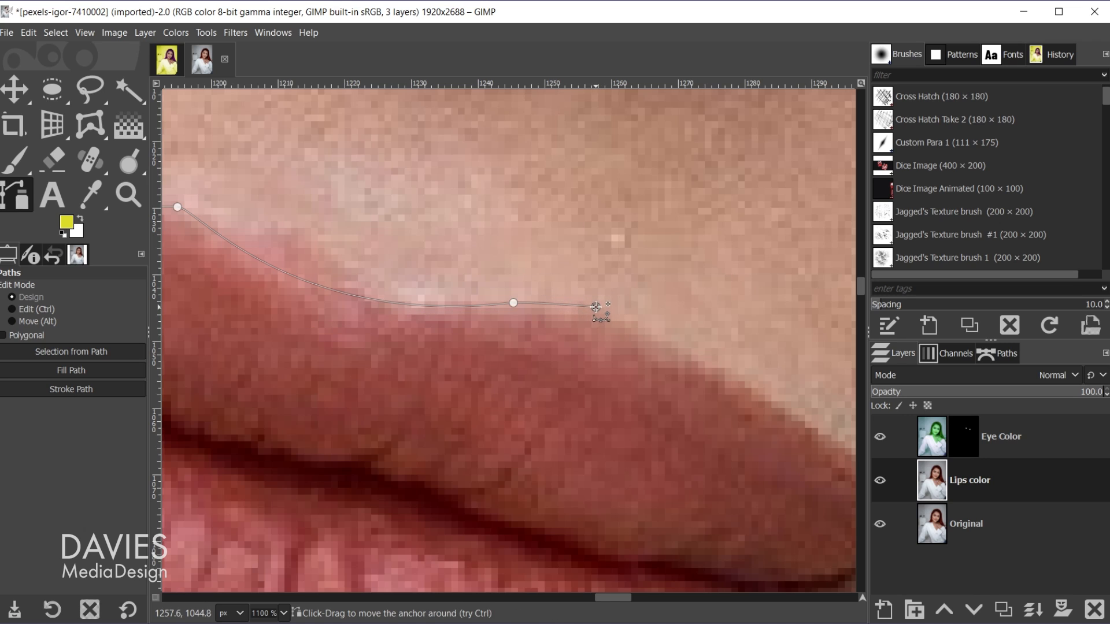
scroll(721, 426, down, 2)
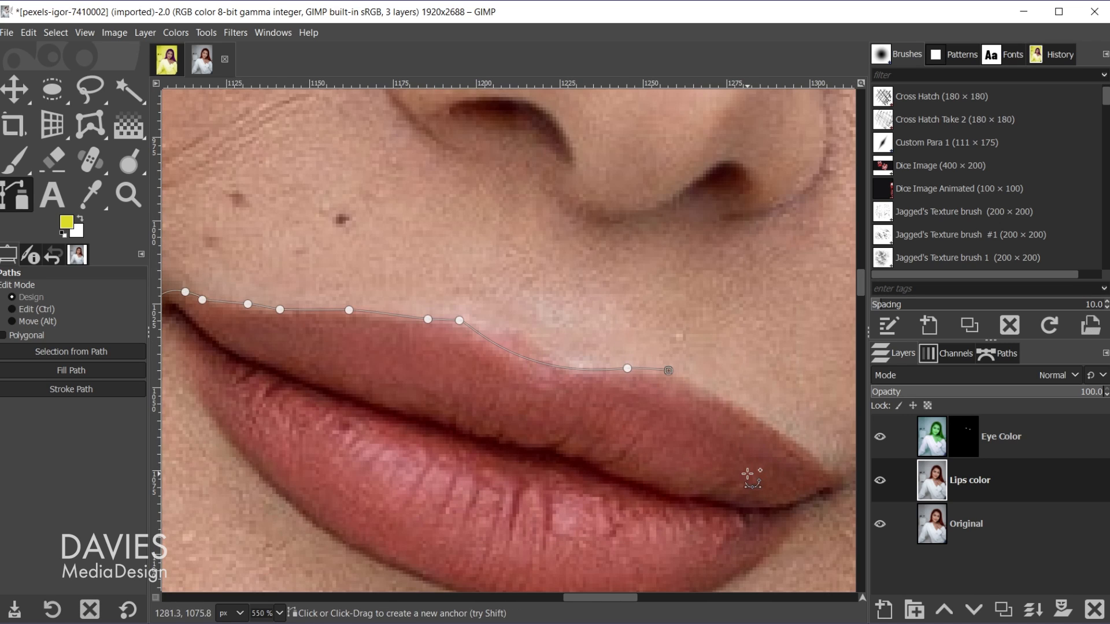
Trace the upper lip's edge down from the second peak and around the mouth corner on the photo's right.
drag(745, 472, 587, 357)
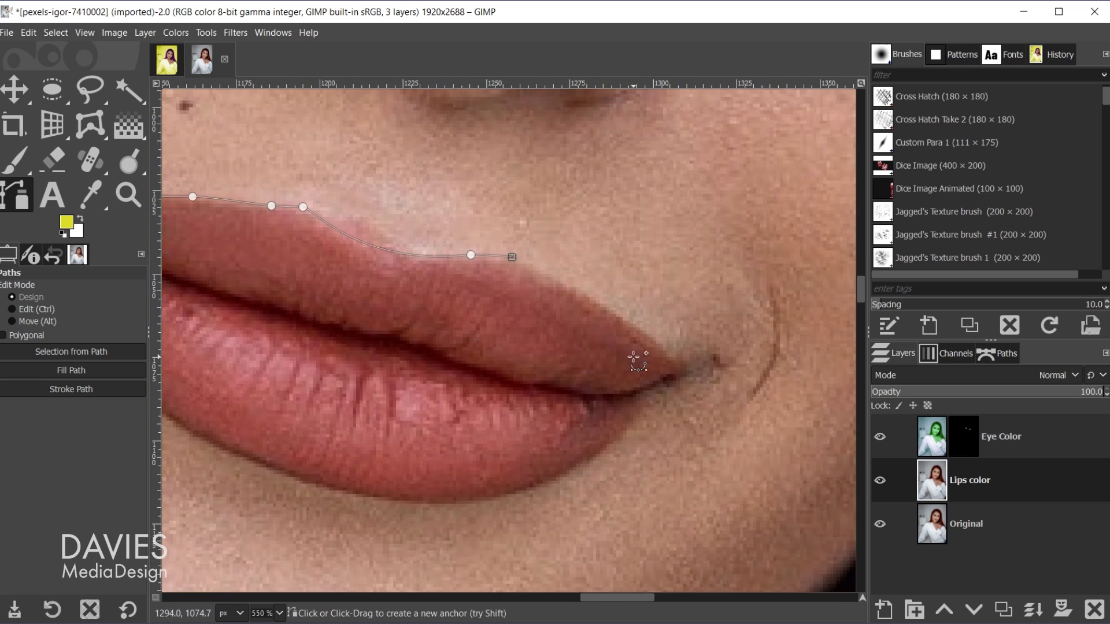
drag(663, 345, 683, 371)
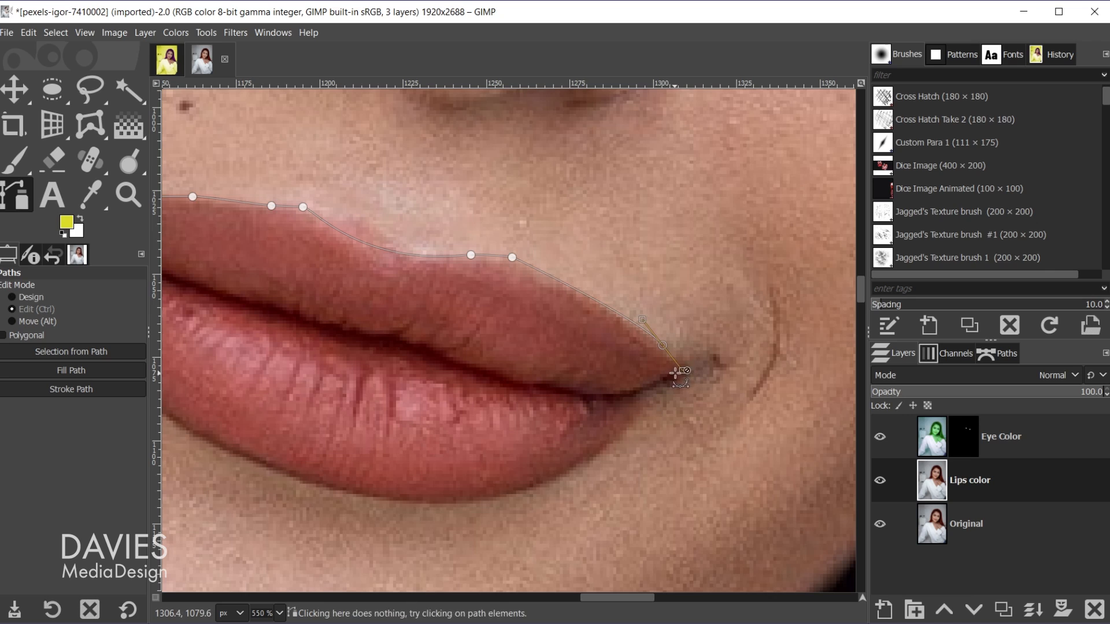
scroll(672, 364, up, 3)
click(658, 324)
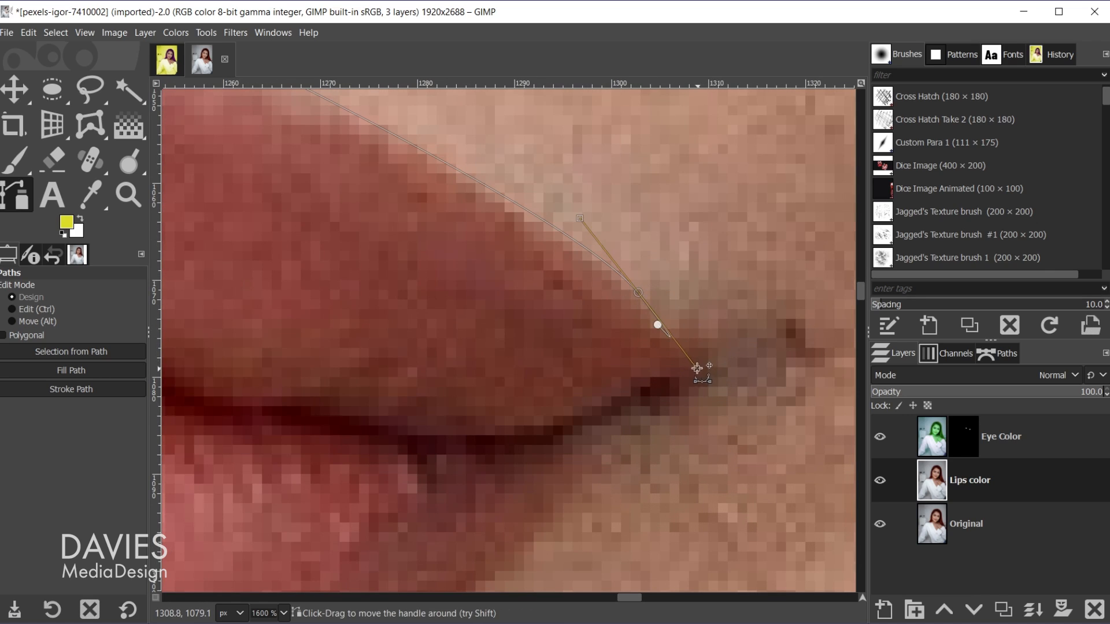
drag(698, 367, 661, 324)
scroll(658, 323, down, 1)
click(719, 345)
drag(716, 366, 706, 373)
scroll(690, 386, down, 2)
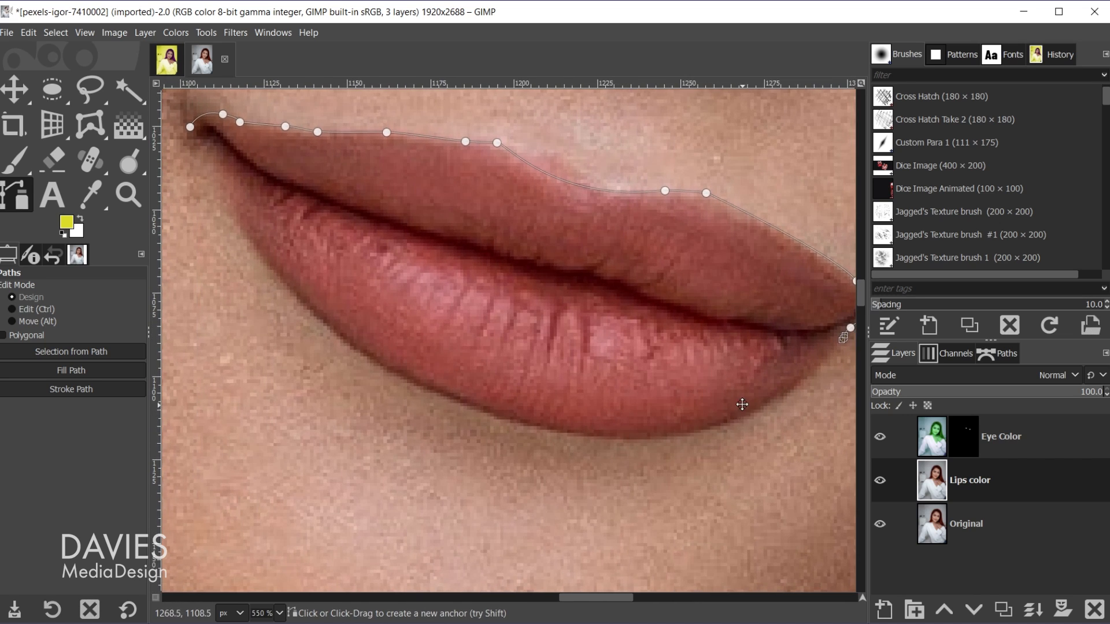
Trace the lower lip's edge from the photo's right toward the left mouth corner, adjusting the curve handles to follow the lip.
drag(743, 407, 647, 413)
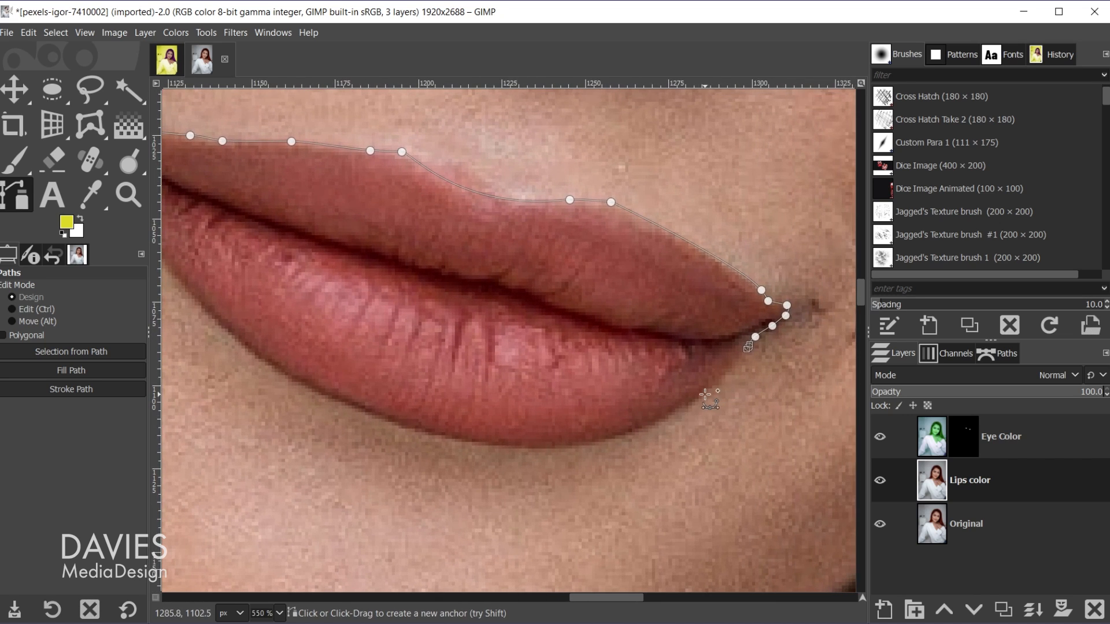
drag(637, 431, 567, 450)
drag(486, 447, 703, 478)
click(616, 403)
click(616, 403)
click(514, 417)
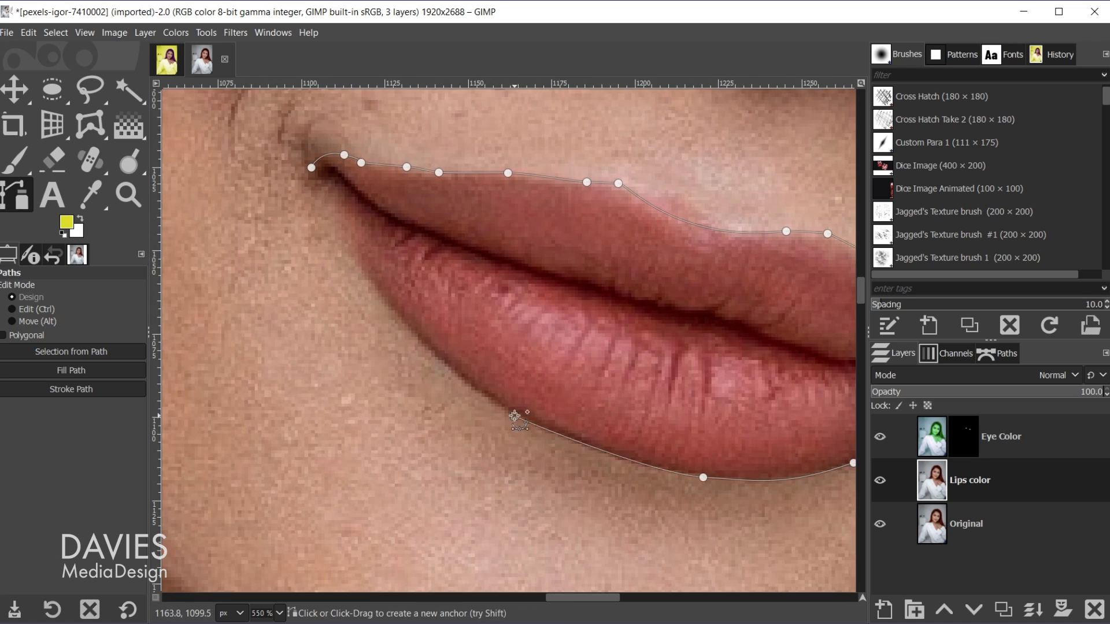
drag(393, 313, 356, 265)
click(514, 417)
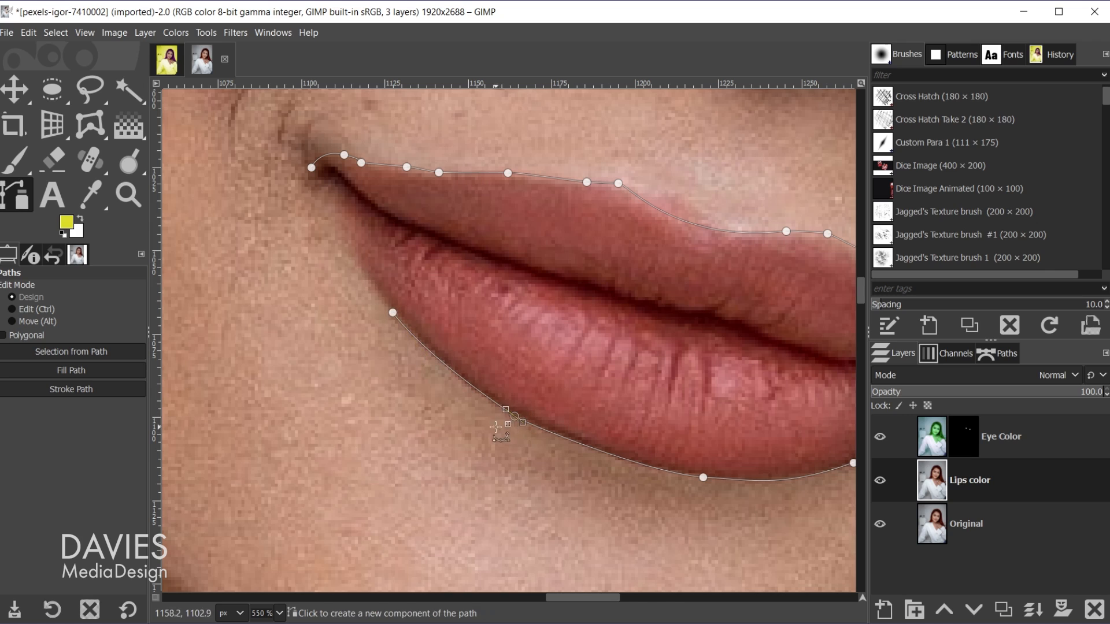
drag(507, 413, 501, 412)
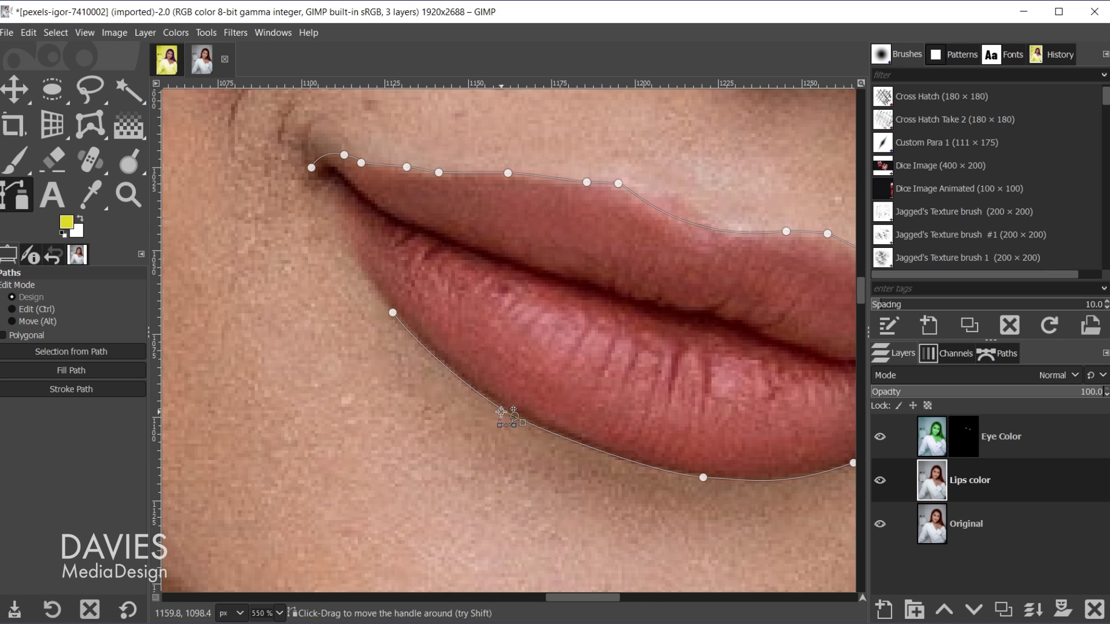
click(392, 313)
Continue the path up to the mouth corner on the photo's left, close it at the starting anchor and curve the closing segment.
drag(350, 272, 483, 363)
scroll(455, 309, up, 1)
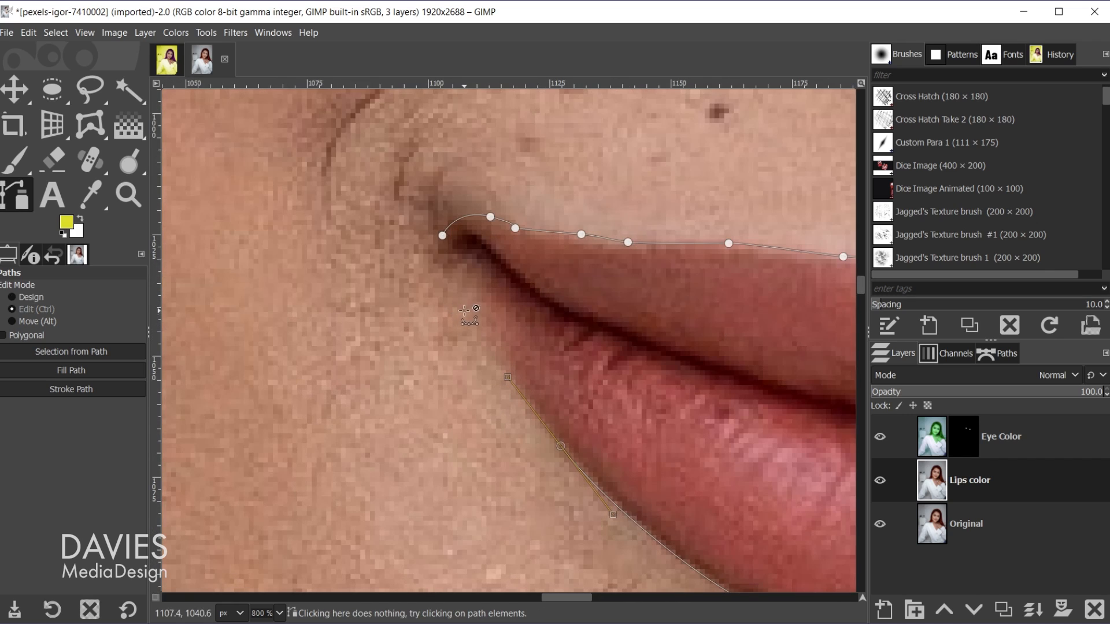
click(490, 324)
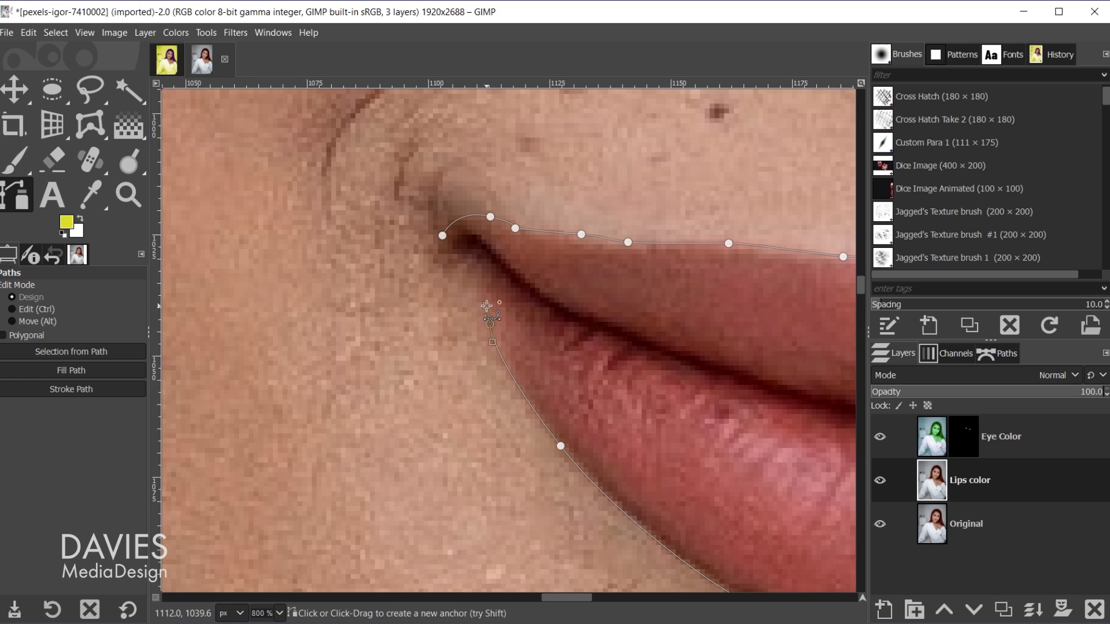
drag(479, 270, 457, 254)
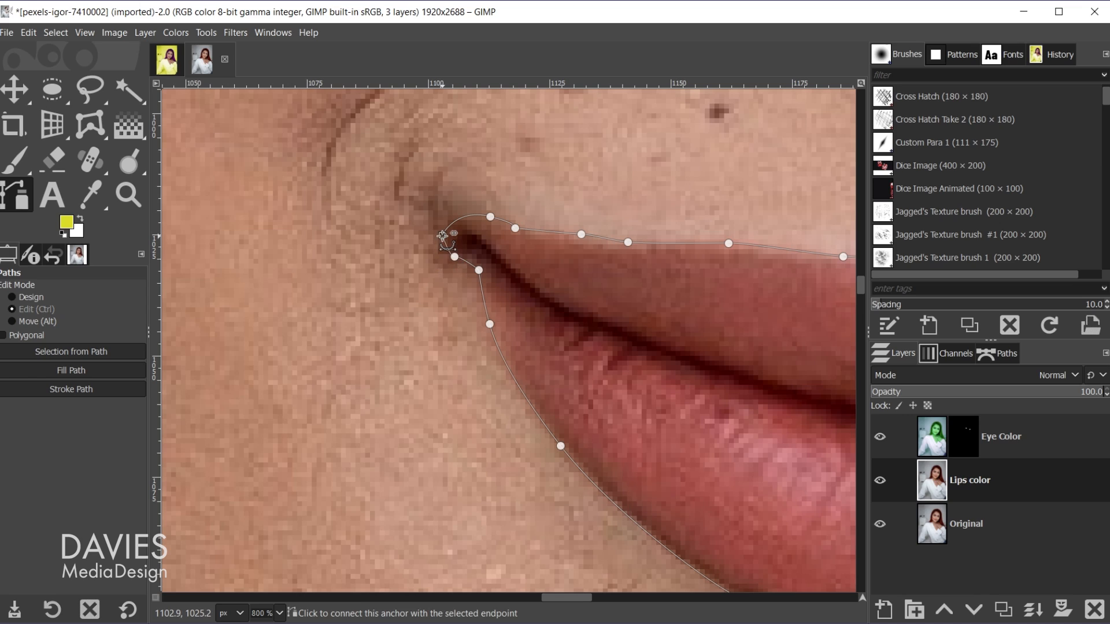
ctrl+click(442, 236)
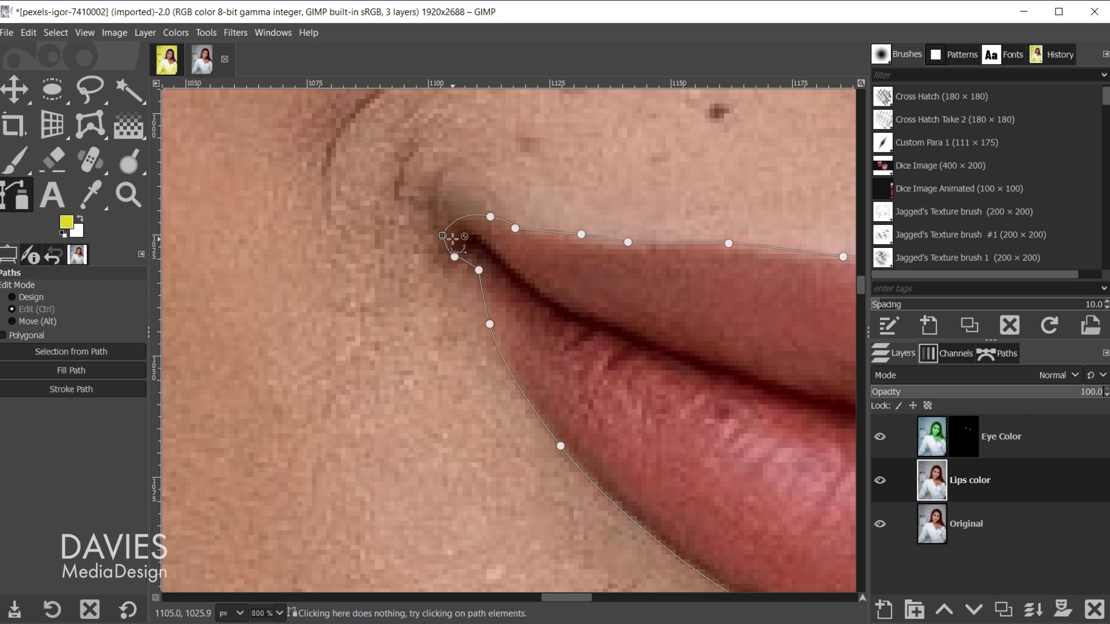
drag(443, 236, 432, 261)
Convert the closed lip path into a selection and switch to the Move tool.
scroll(634, 366, down, 4)
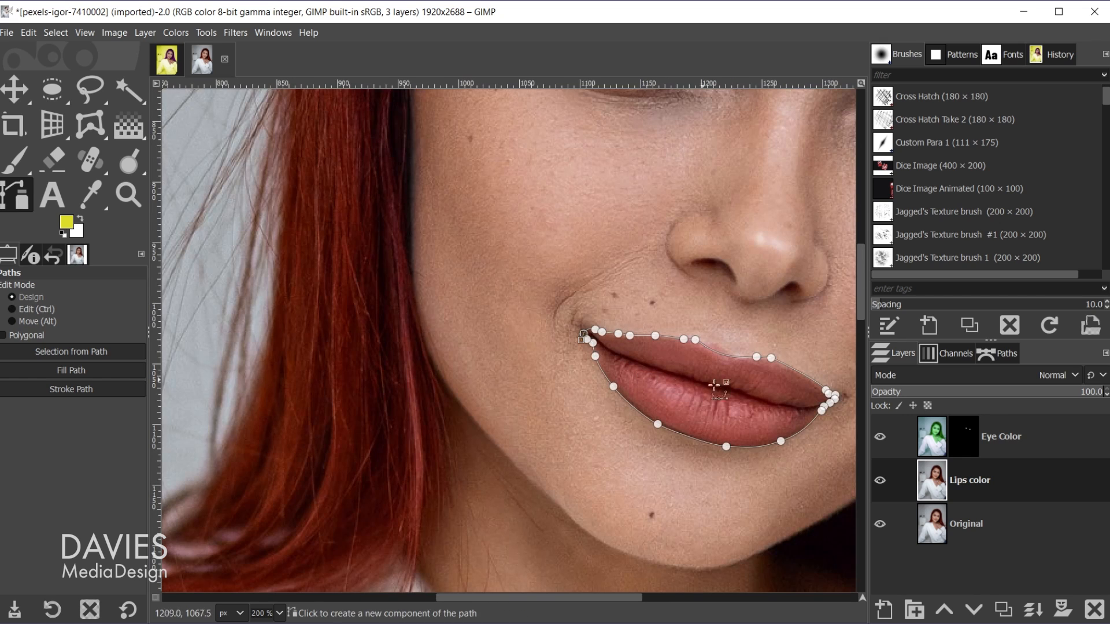
scroll(782, 405, down, 4)
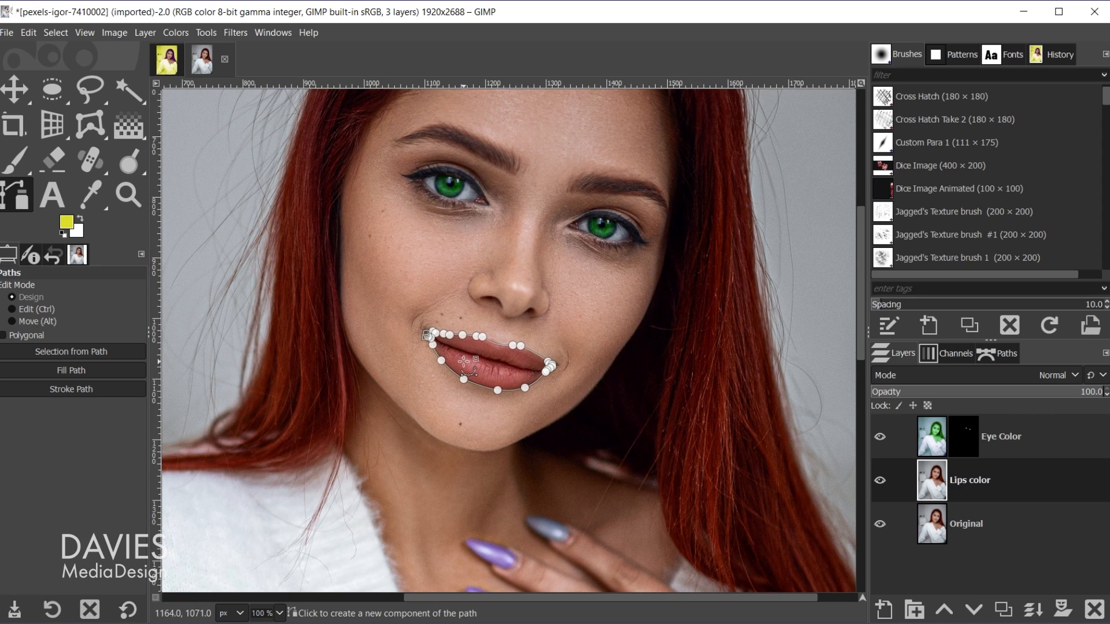
click(98, 351)
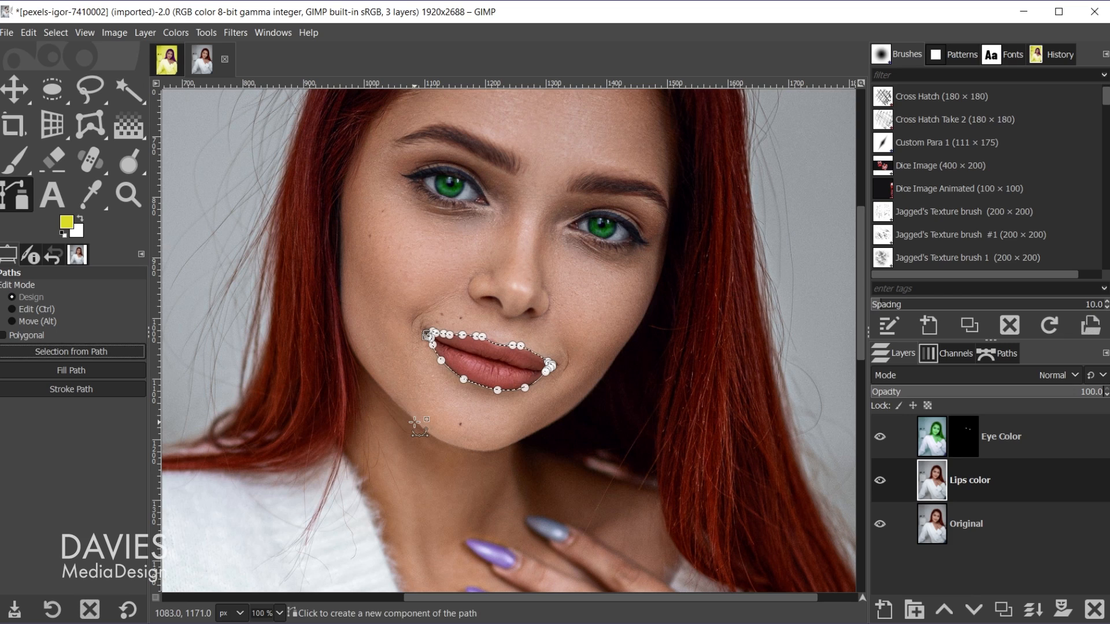
click(21, 87)
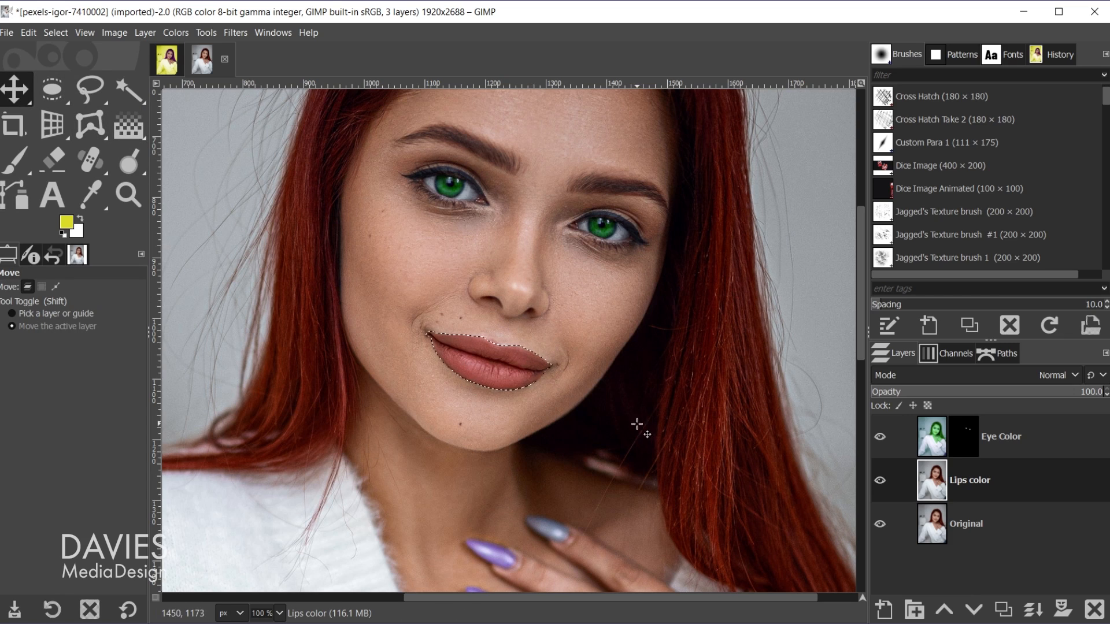
Add a layer mask to the Lips color layer, initialized from the selection.
right_click(936, 478)
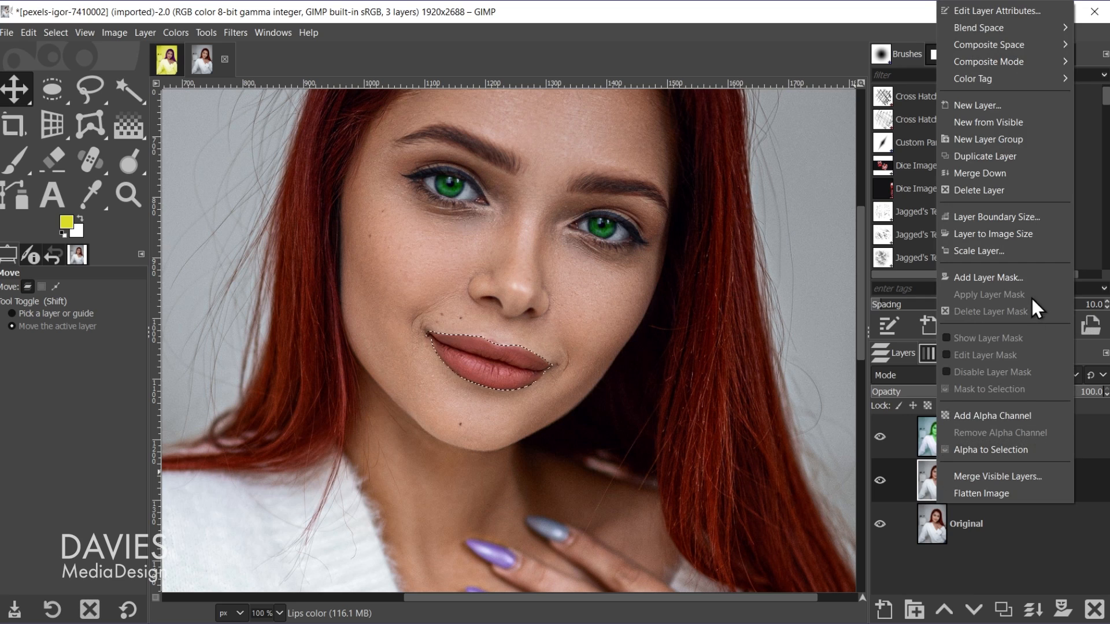
click(1030, 277)
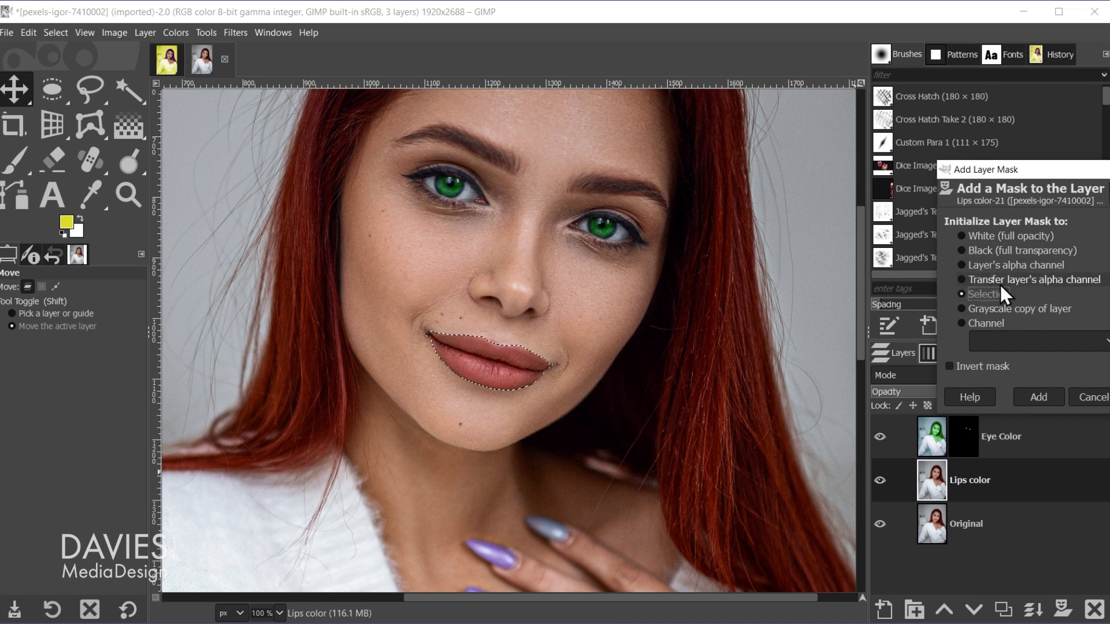
click(1039, 397)
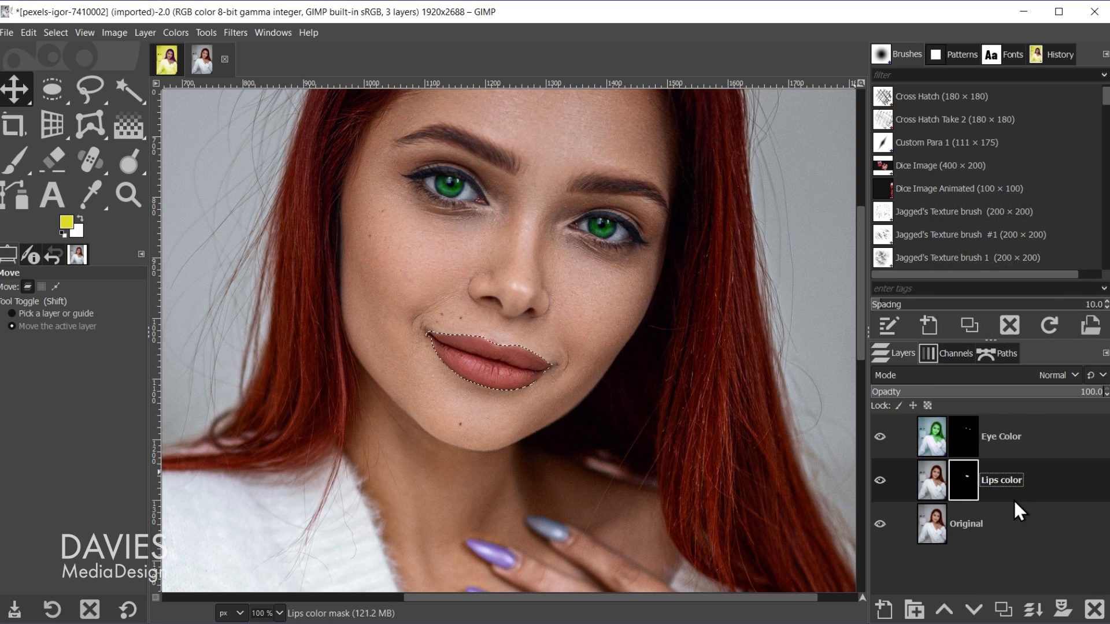
Clear the selection and apply Hue-Saturation to the Lips color layer's image with hue -72.2 and saturation 4.3.
click(939, 472)
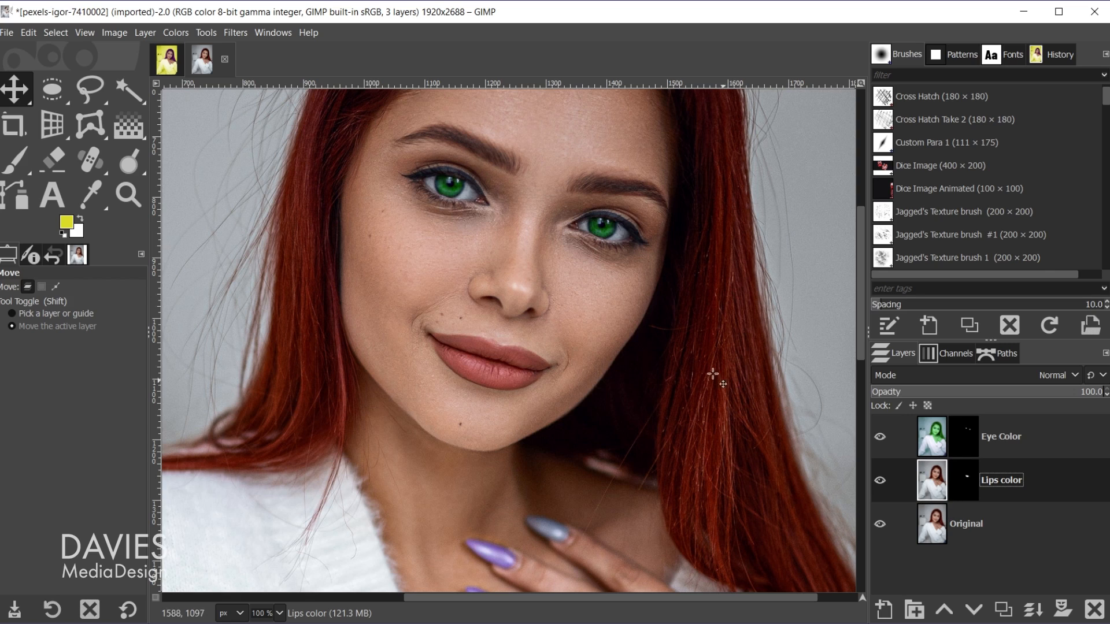
click(179, 34)
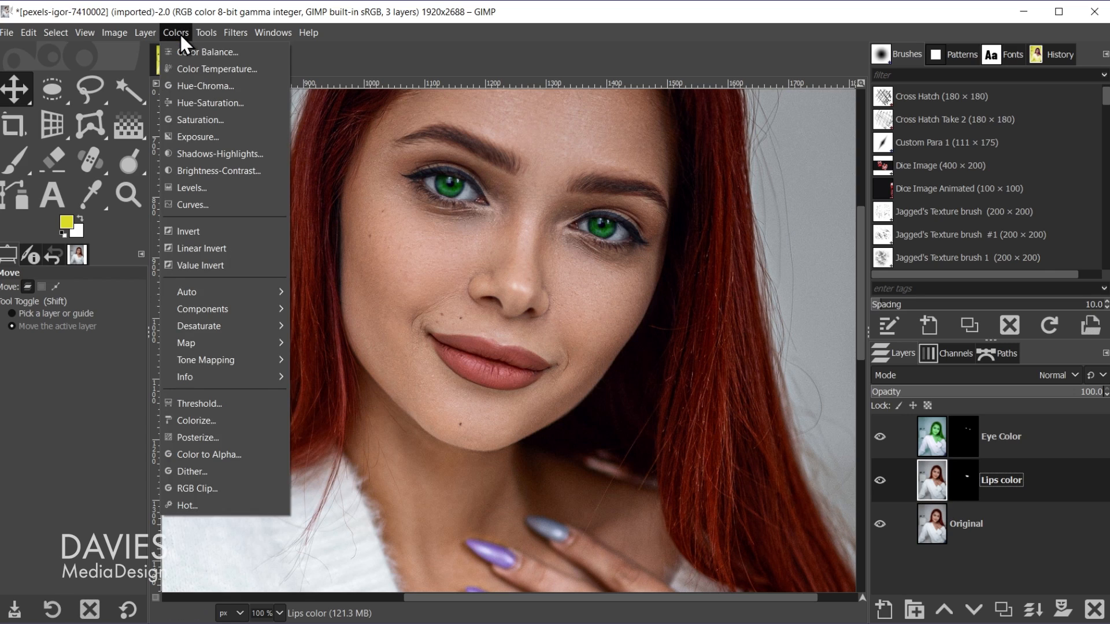
click(191, 103)
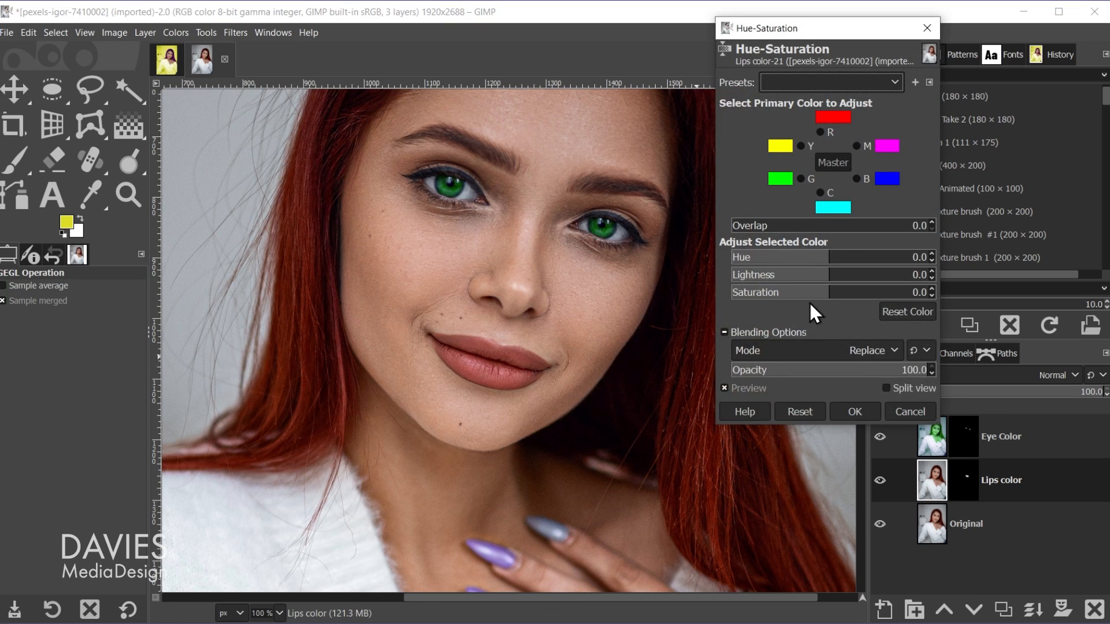
drag(811, 266, 790, 259)
mouse_move(830, 292)
mouse_down()
mouse_move(846, 292)
mouse_move(764, 290)
mouse_move(859, 283)
mouse_move(834, 279)
mouse_up()
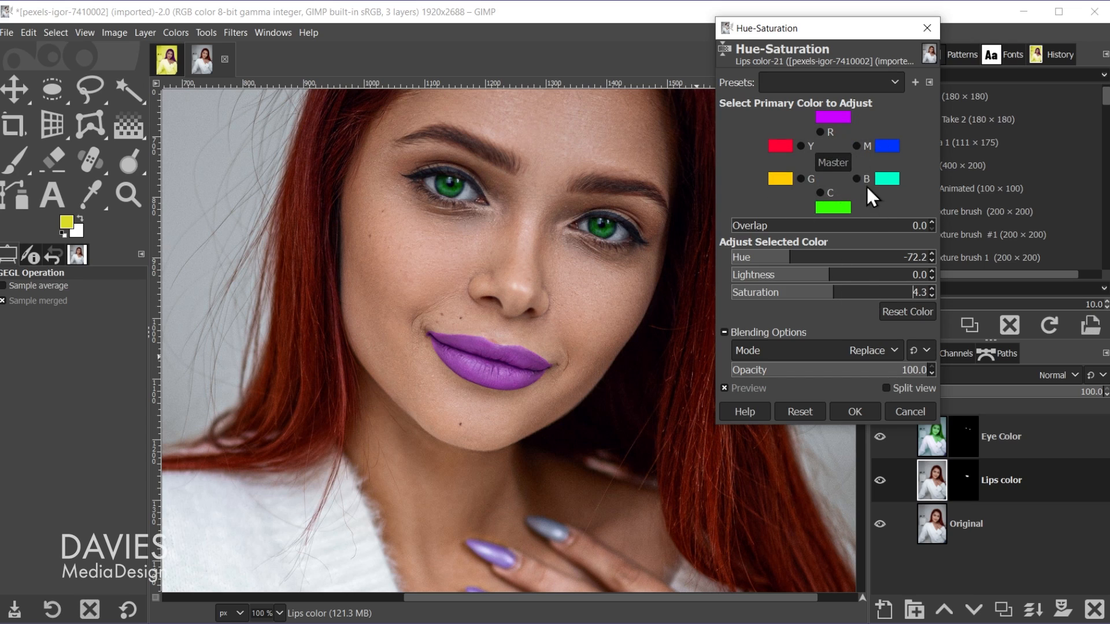
click(855, 412)
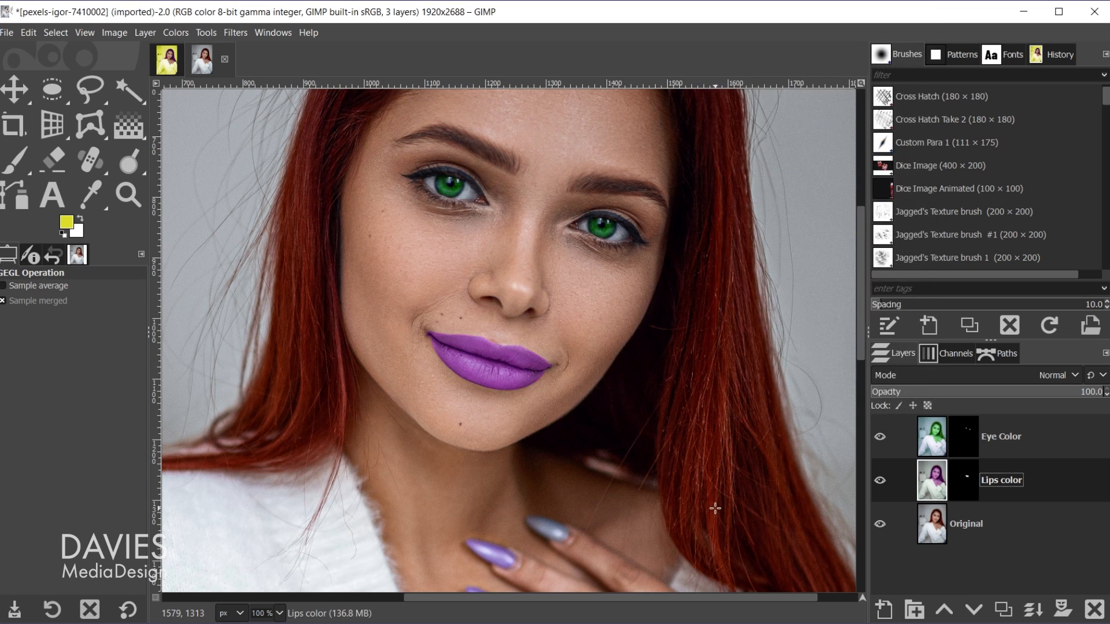
Soften the Lips color layer's mask with a Gaussian Blur of size 1.46 in X and Y.
ctrl+scroll(473, 371, up, 3)
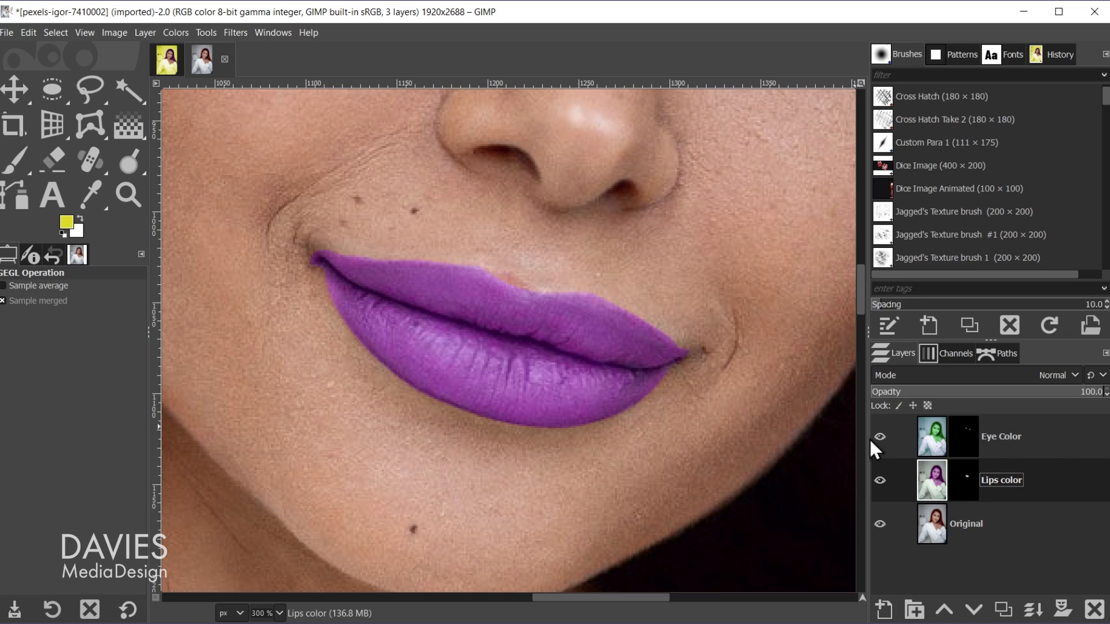
click(966, 482)
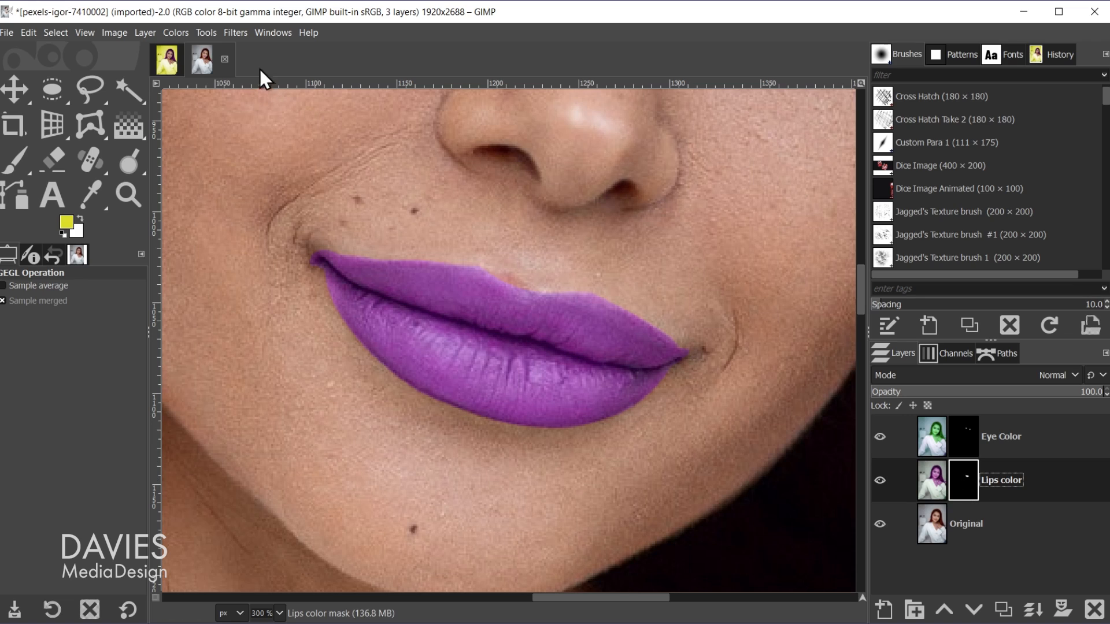
click(235, 32)
mouse_move(251, 132)
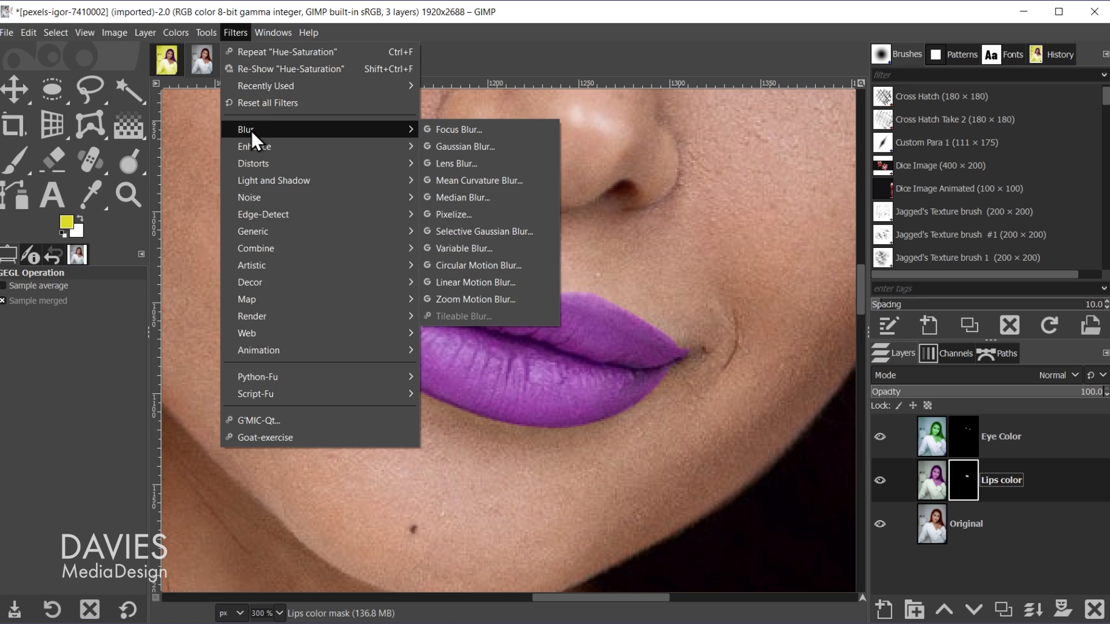
click(452, 146)
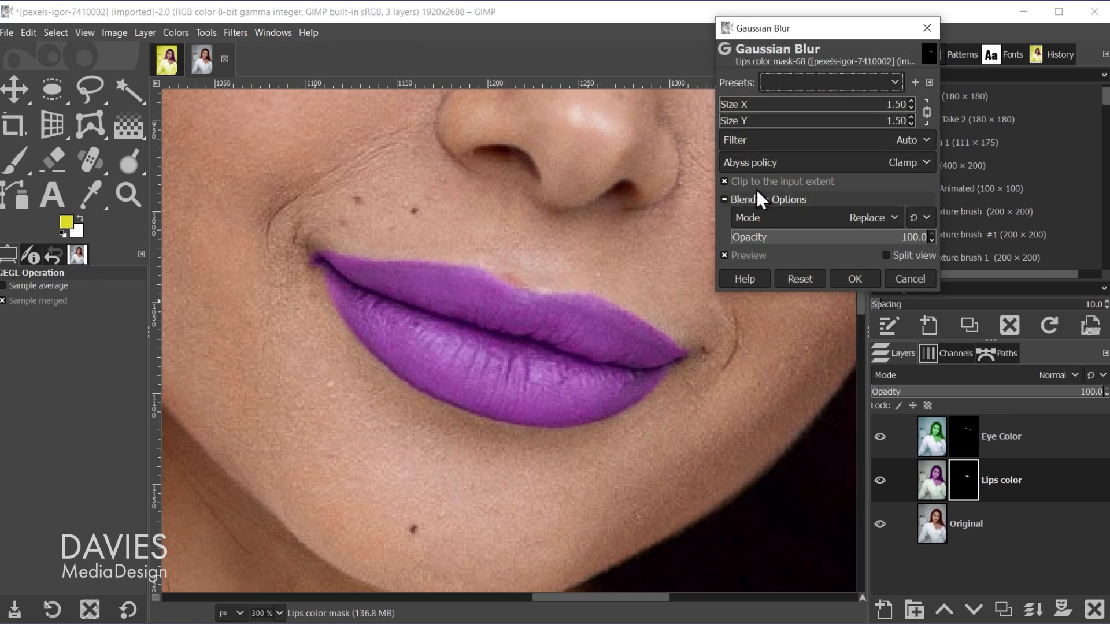
mouse_move(726, 106)
mouse_down()
mouse_move(771, 108)
mouse_move(726, 104)
mouse_up()
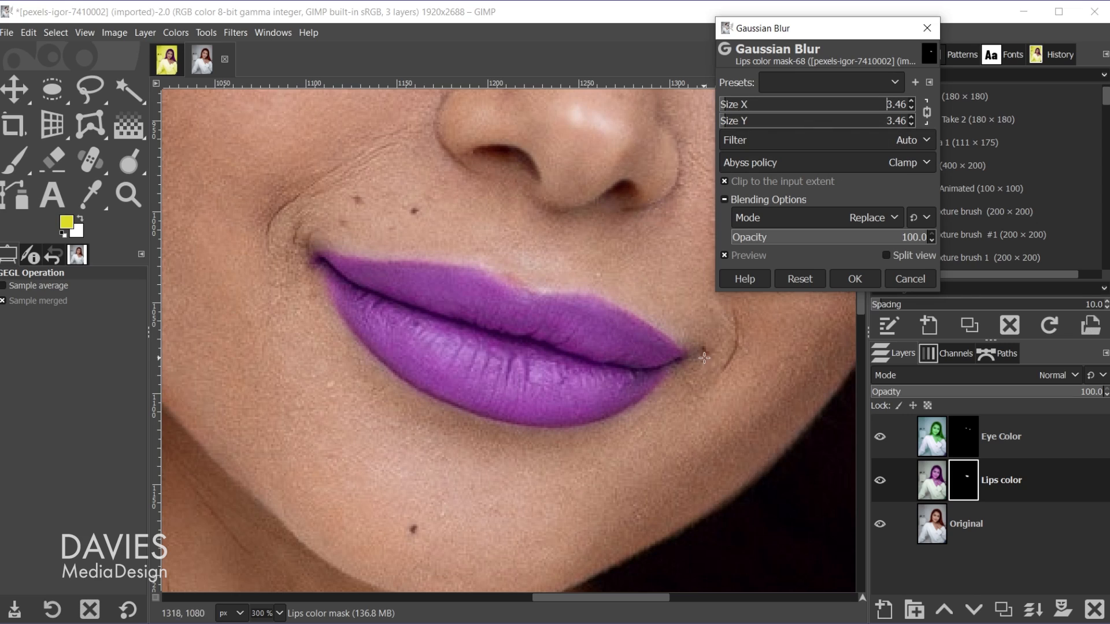
click(747, 255)
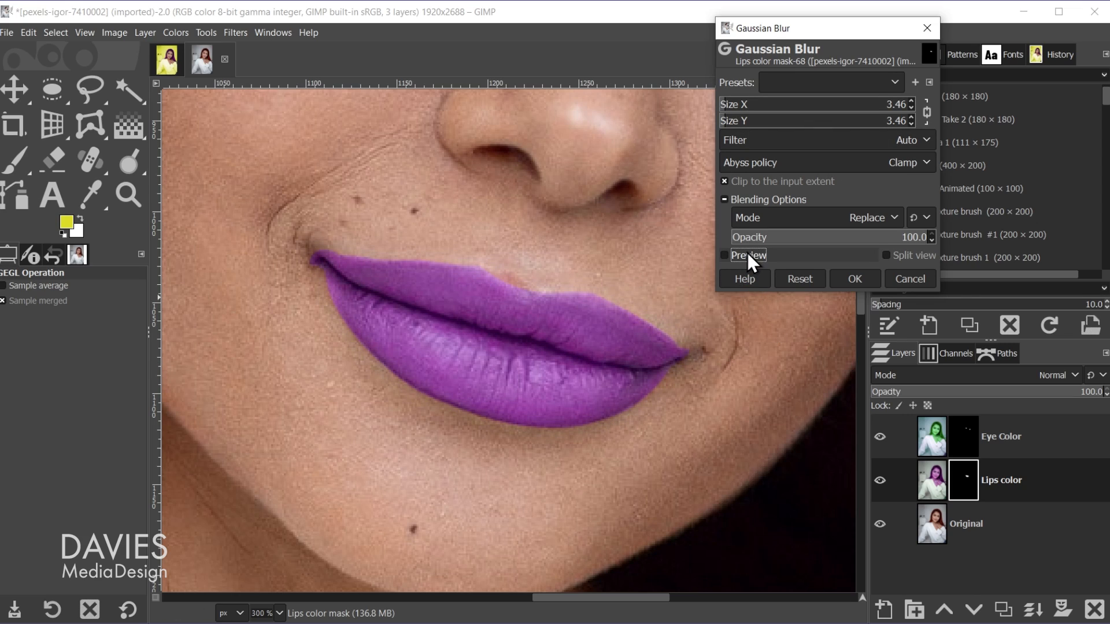
click(747, 255)
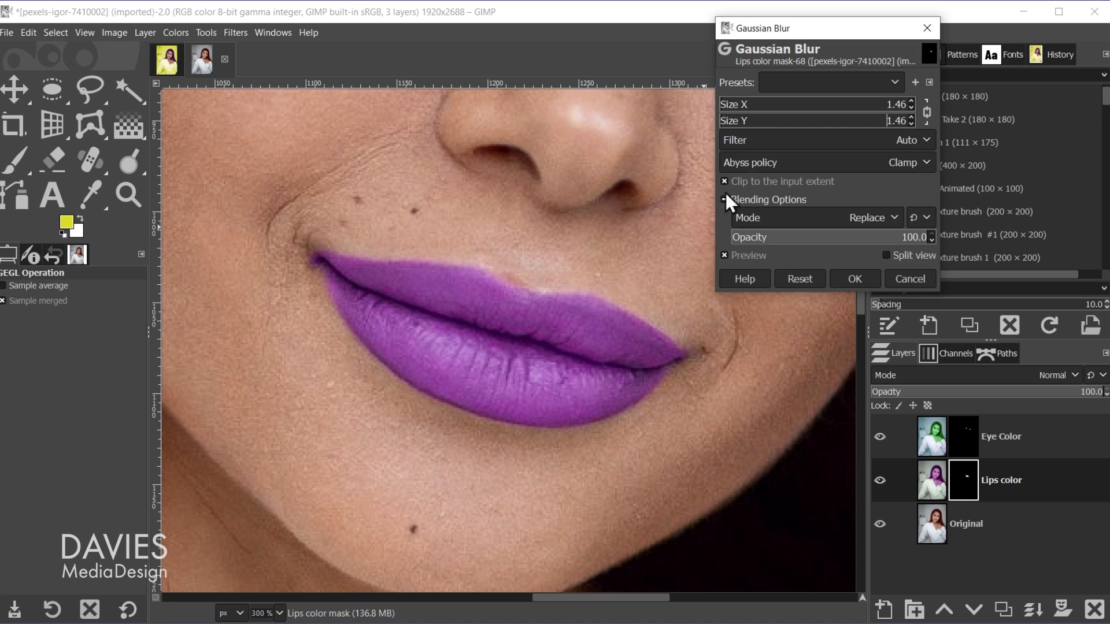
click(854, 279)
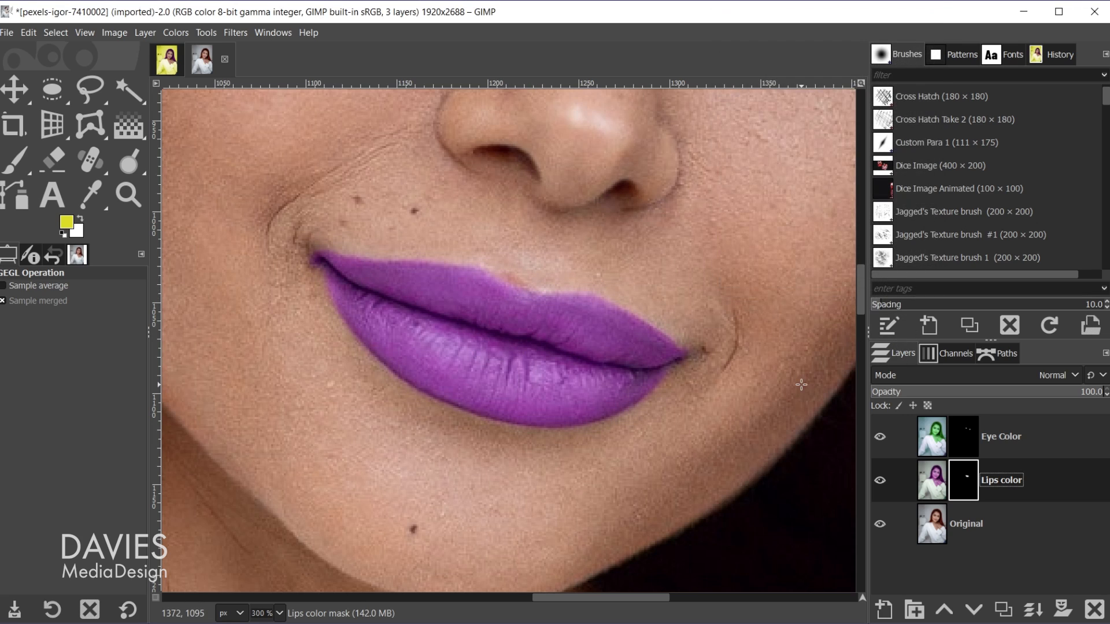
Duplicate the Original layer and rename the copy "Hair color".
scroll(803, 385, down, 4)
drag(656, 597, 717, 598)
scroll(757, 503, down, 1)
scroll(714, 493, down, 1)
scroll(716, 491, up, 1)
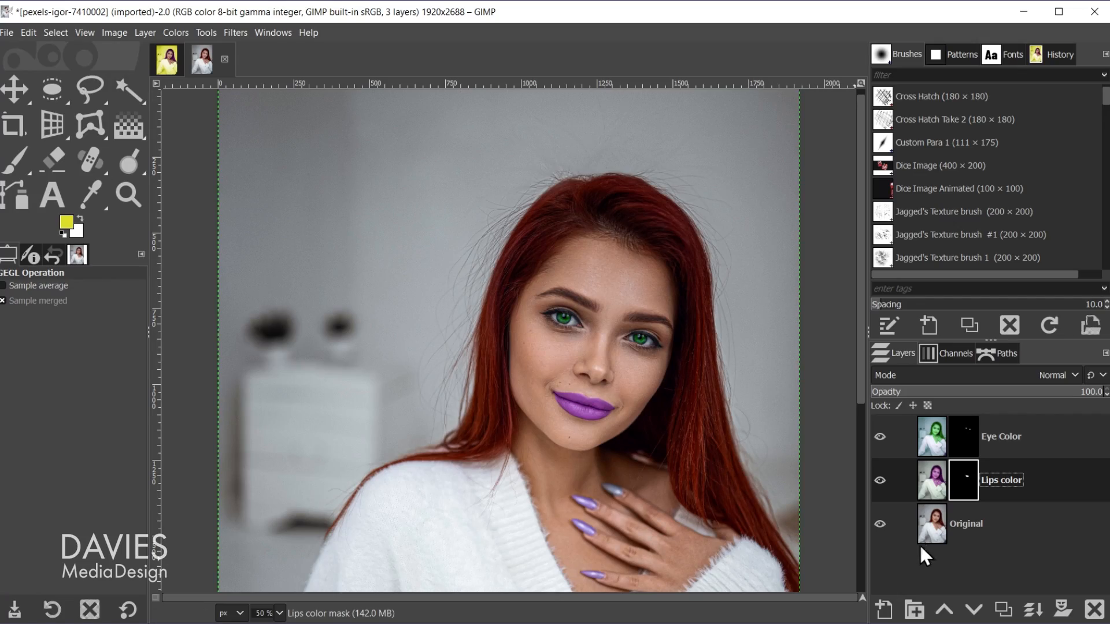
click(940, 529)
click(1004, 610)
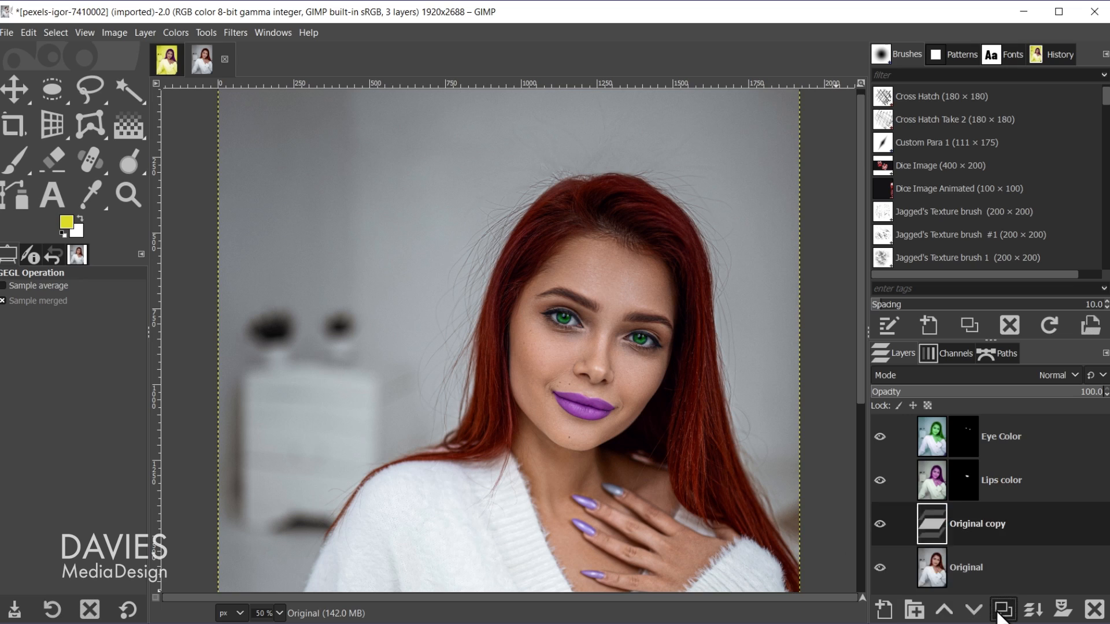
double_click(989, 525)
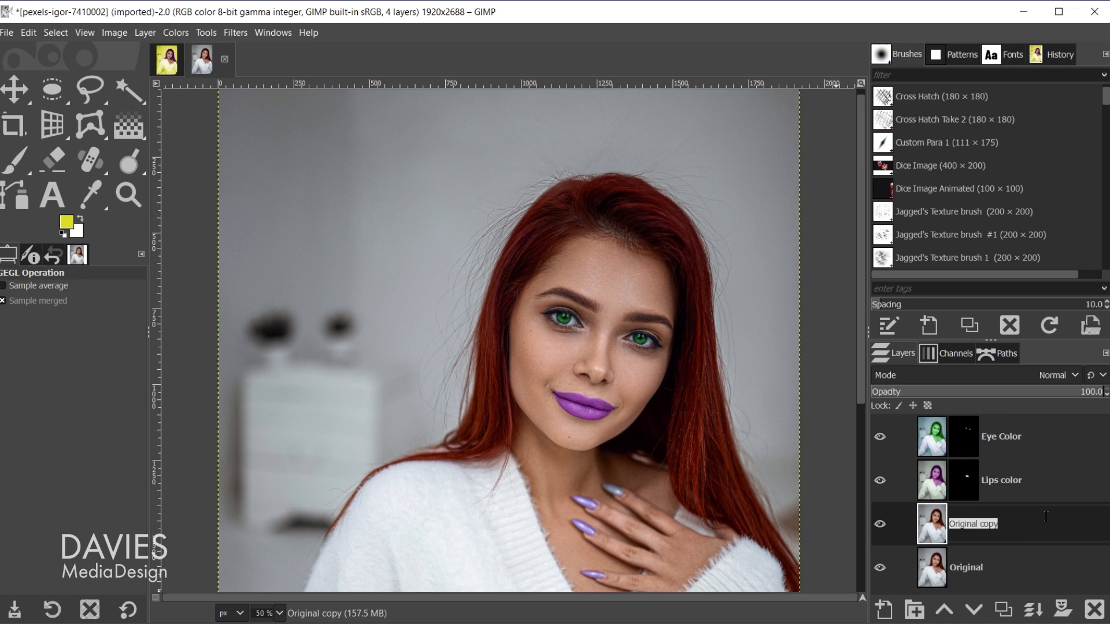
text(Hair color)
key(Return)
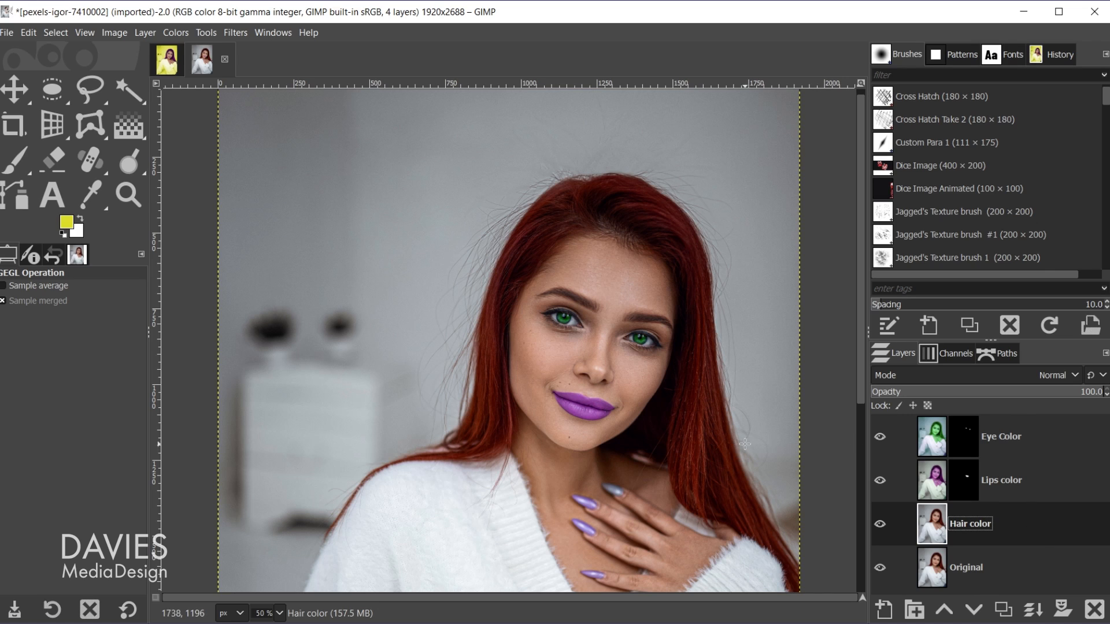
With Foreground Select, roughly outline the hair's outer edge from the shoulder on the photo's left over the head to the opposite lower hair ends.
scroll(475, 404, down, 4)
scroll(518, 284, up, 4)
click(95, 89)
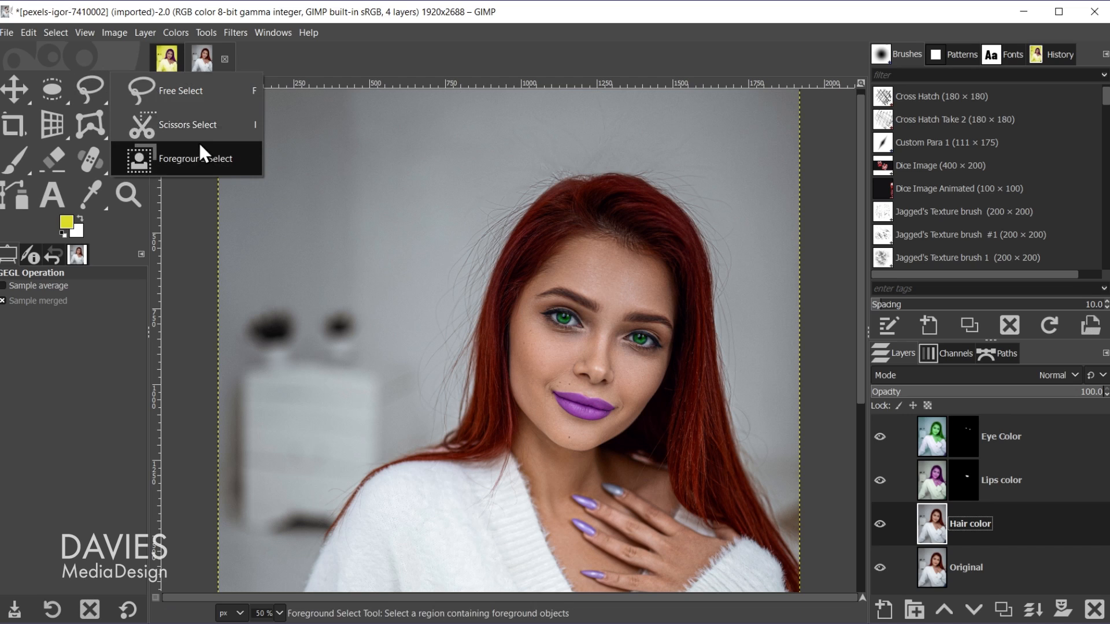
click(206, 157)
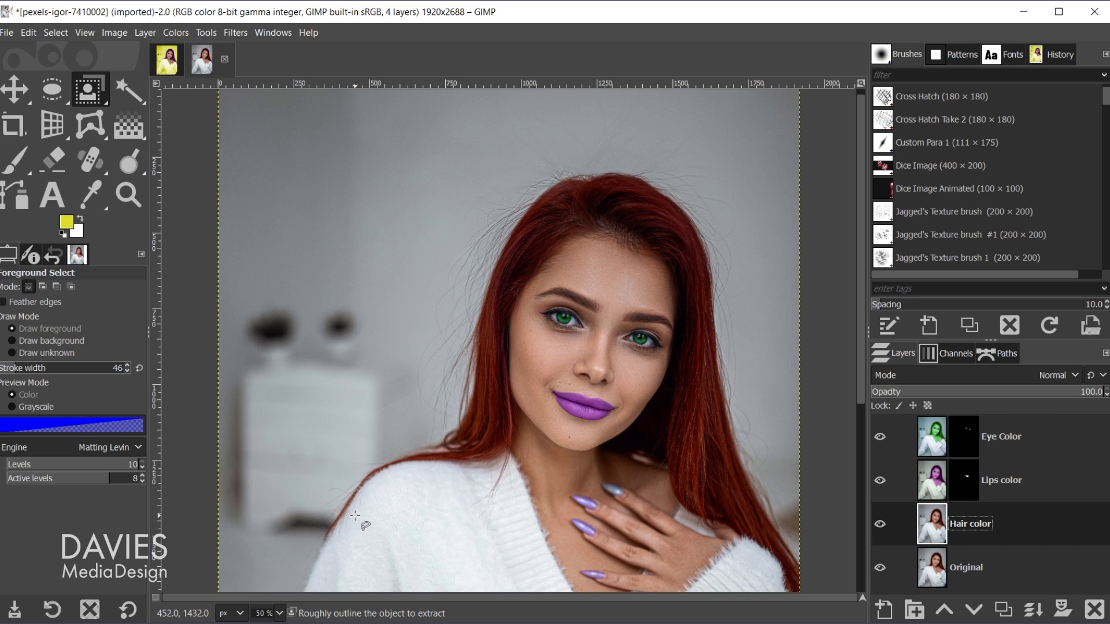
mouse_move(357, 512)
mouse_down()
mouse_move(338, 548)
mouse_move(307, 545)
mouse_move(353, 475)
mouse_move(419, 435)
mouse_move(434, 296)
mouse_move(461, 229)
mouse_move(577, 139)
mouse_move(671, 172)
mouse_move(719, 238)
mouse_move(759, 430)
mouse_up()
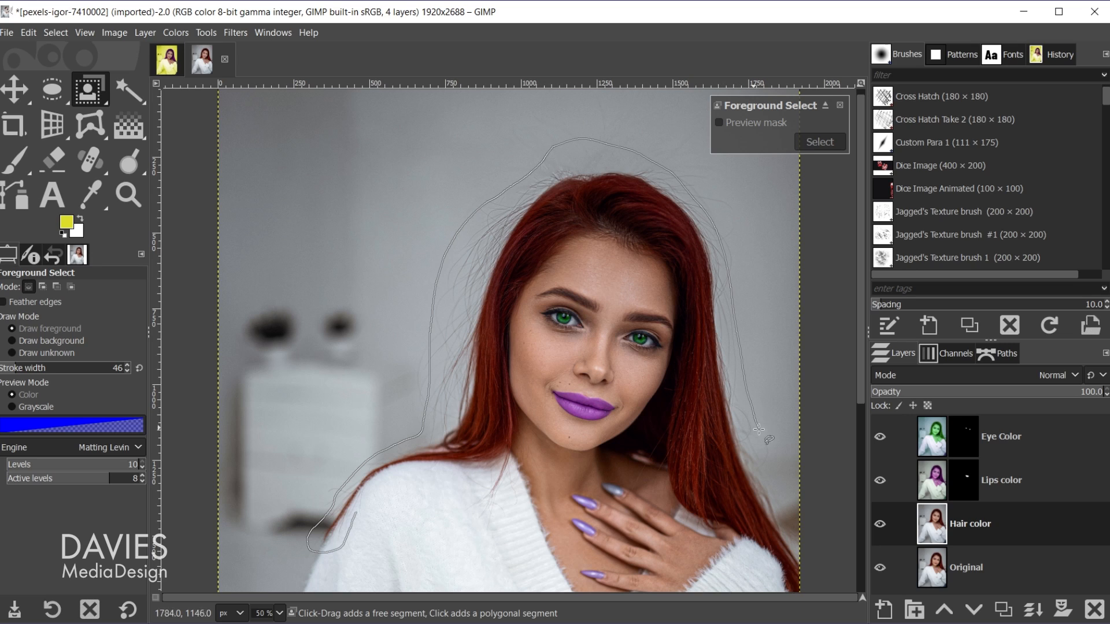
drag(781, 514, 805, 569)
scroll(810, 570, down, 3)
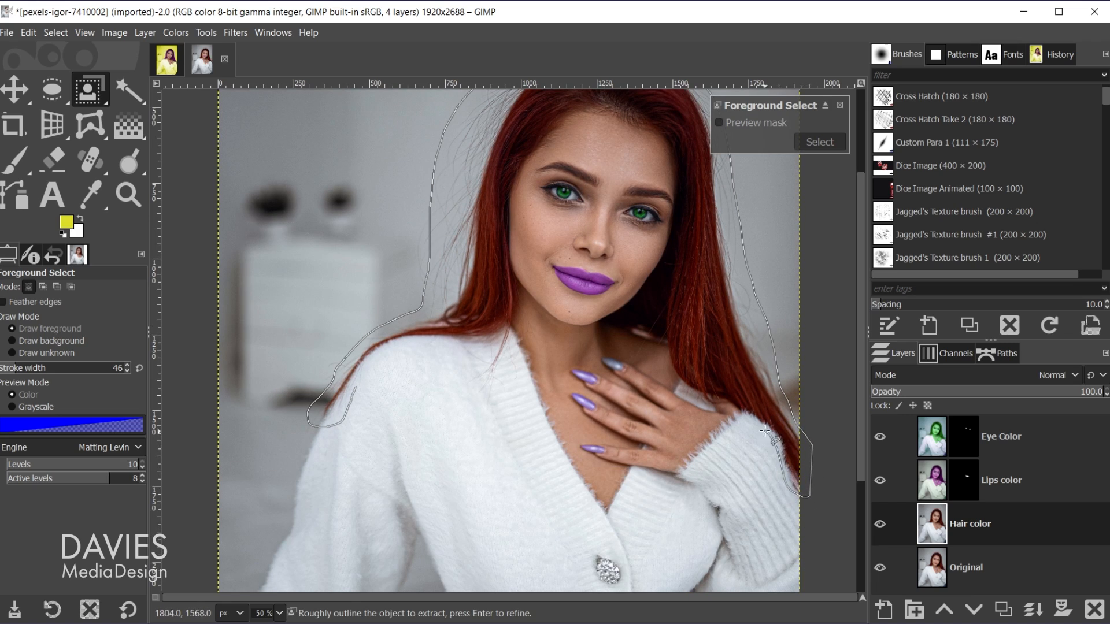
Continue the rough outline along the hair's inner edge around hand, face and neck, close it at the starting point and confirm it.
mouse_move(765, 431)
mouse_down()
mouse_move(693, 407)
mouse_move(646, 346)
mouse_move(585, 325)
mouse_up()
mouse_move(624, 287)
mouse_down()
mouse_move(656, 246)
mouse_move(663, 341)
mouse_move(663, 322)
mouse_up()
scroll(658, 257, up, 3)
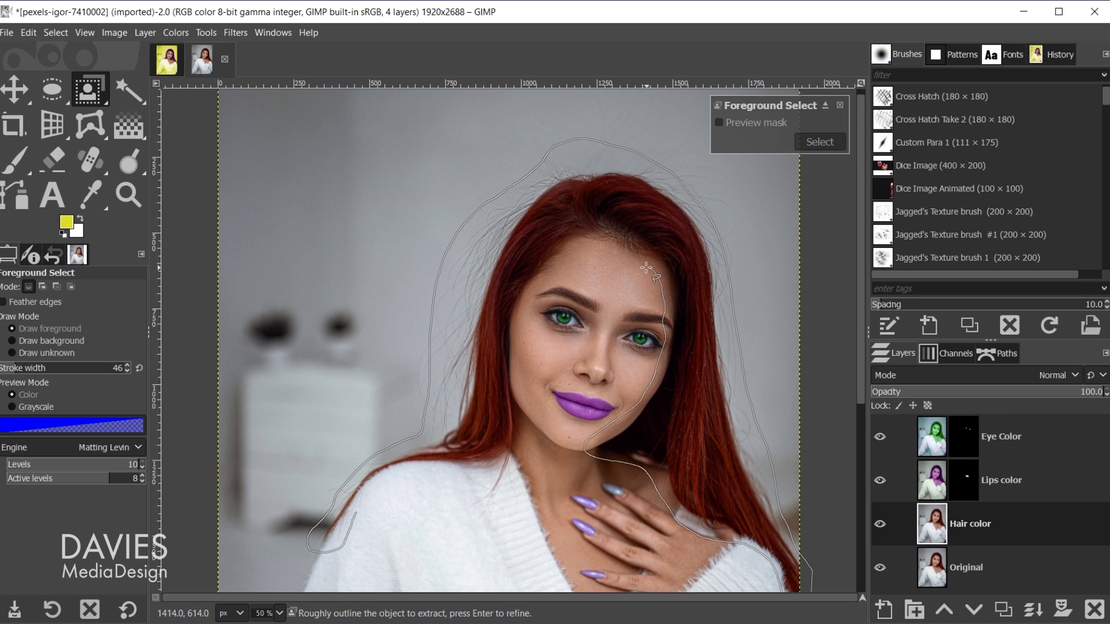
mouse_move(585, 246)
mouse_down()
mouse_move(526, 304)
mouse_move(517, 352)
mouse_up()
drag(527, 449, 521, 469)
mouse_move(504, 481)
mouse_down()
mouse_move(493, 511)
mouse_move(478, 510)
mouse_move(481, 478)
mouse_move(406, 472)
mouse_move(381, 479)
mouse_move(354, 516)
mouse_up()
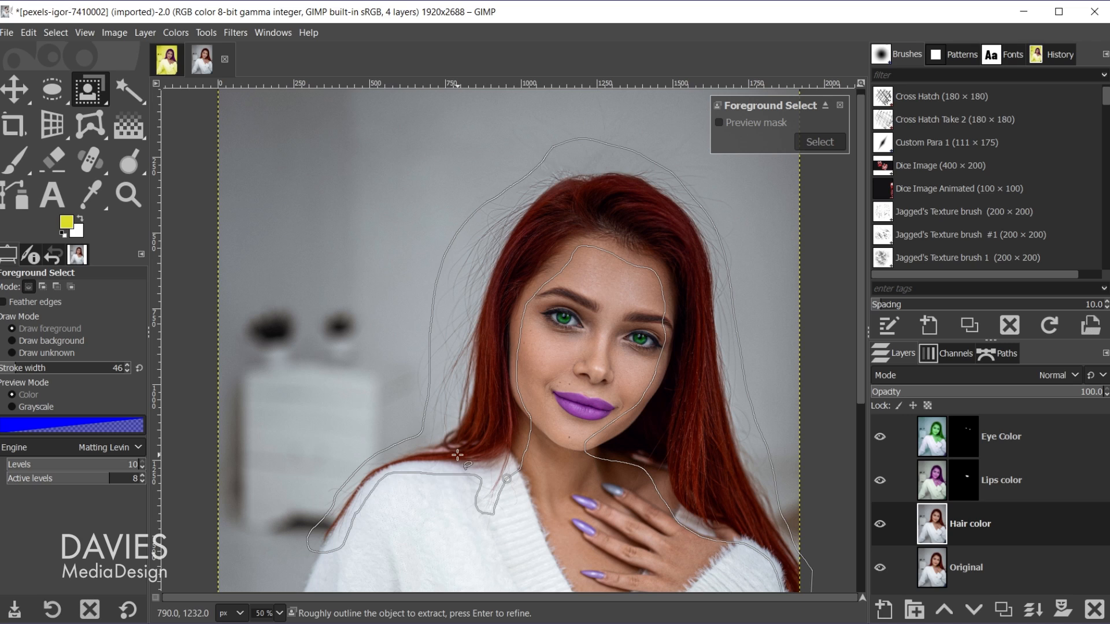
key(Return)
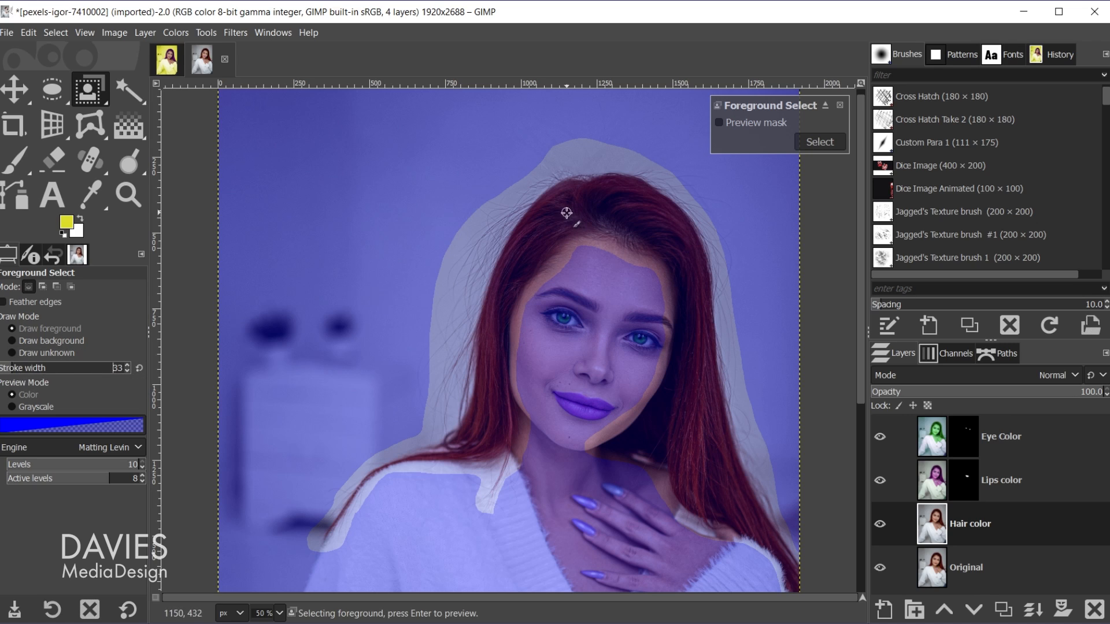
Paint foreground strokes through the main hair on both sides and over the crown with a stroke width of 33.
scroll(602, 212, up, 1)
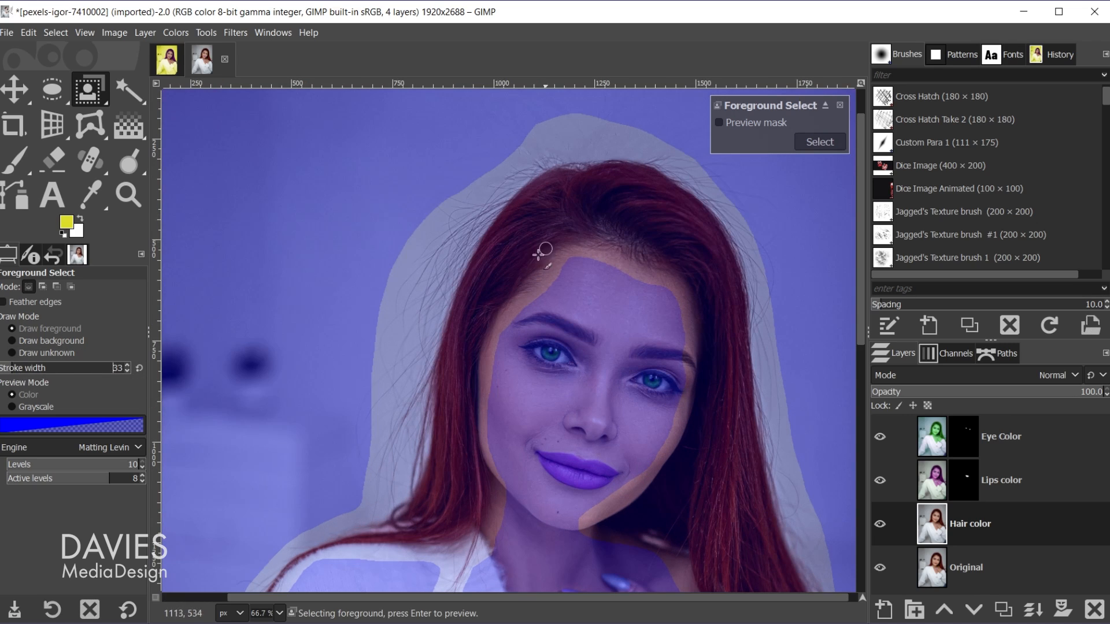
mouse_move(459, 503)
mouse_down()
mouse_move(428, 495)
mouse_move(452, 444)
mouse_move(457, 351)
mouse_move(476, 289)
mouse_move(553, 190)
mouse_move(637, 177)
mouse_move(714, 246)
mouse_move(763, 531)
mouse_up()
scroll(763, 531, down, 5)
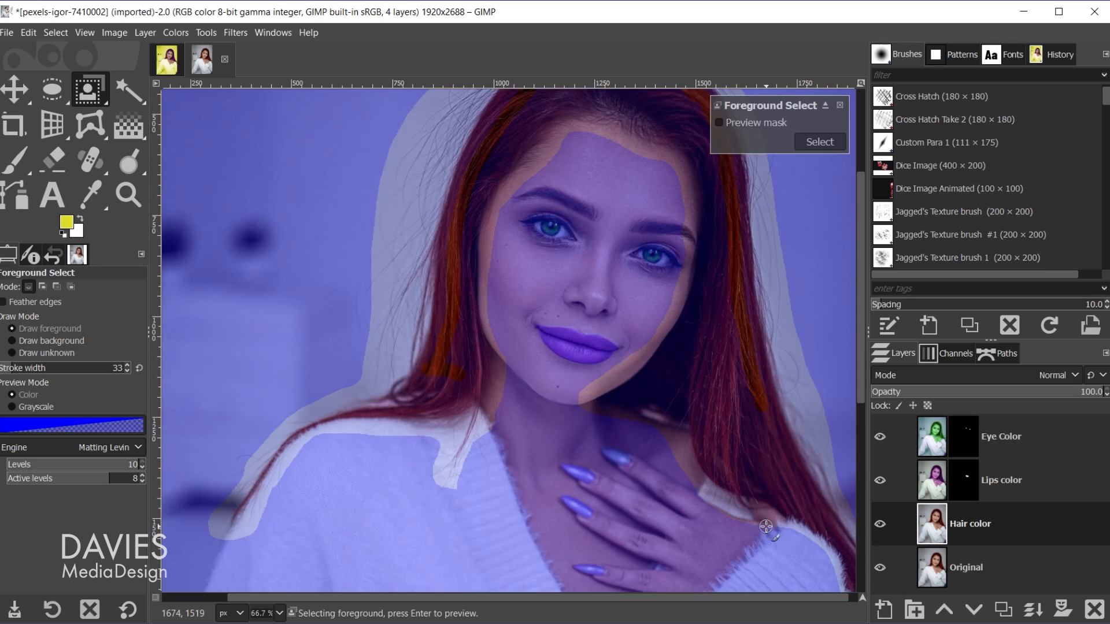
mouse_move(764, 408)
mouse_down()
mouse_move(798, 500)
mouse_move(720, 442)
mouse_move(702, 390)
mouse_move(656, 384)
mouse_move(688, 349)
mouse_move(720, 234)
mouse_move(714, 388)
mouse_move(750, 449)
mouse_up()
scroll(706, 285, up, 5)
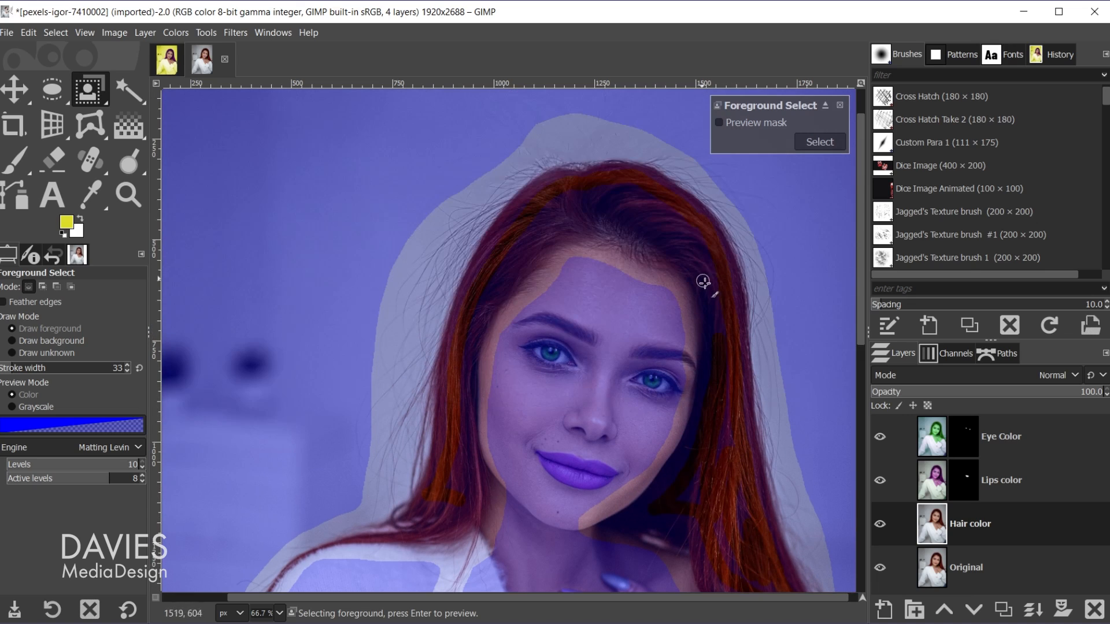
mouse_move(718, 341)
mouse_down()
mouse_move(595, 193)
mouse_move(697, 251)
mouse_up()
mouse_move(529, 209)
mouse_down()
mouse_move(487, 263)
mouse_move(472, 338)
mouse_up()
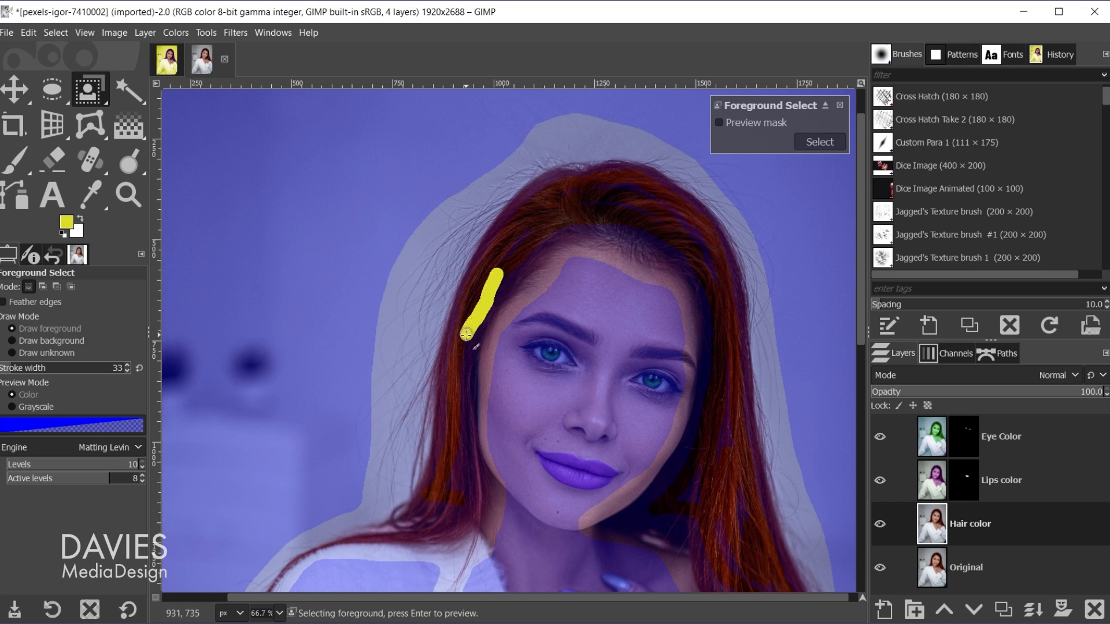
Reduce the stroke width to 17 and paint foreground strokes over the lower hair beside the neck on the photo's left.
scroll(457, 405, down, 3)
ctrl+scroll(375, 402, up, 2)
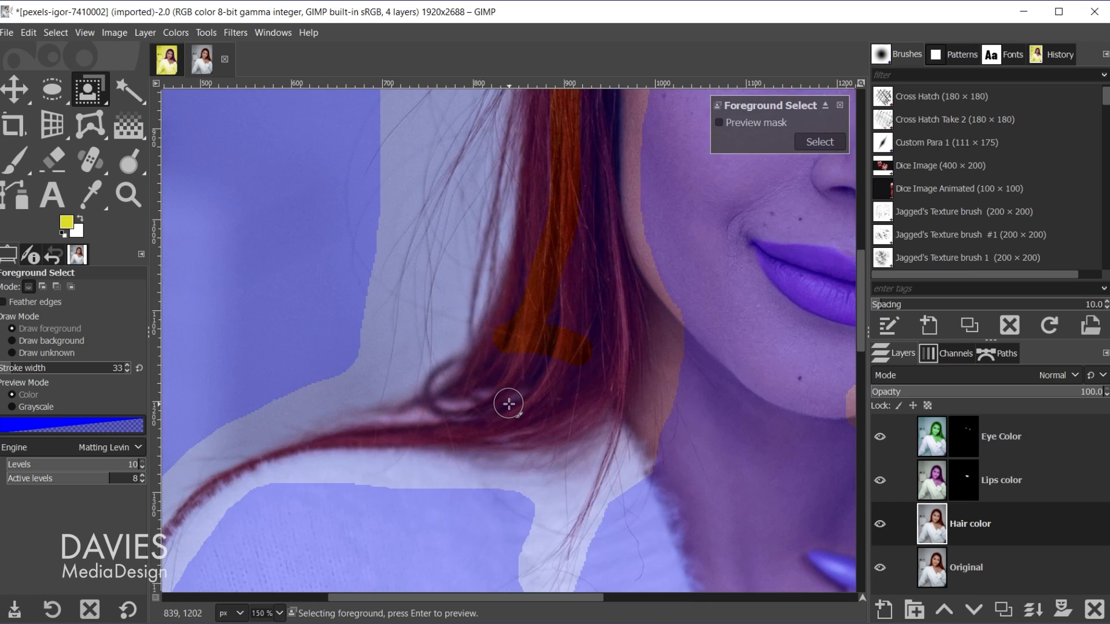
key(bracketleft)
key(bracketleft)
key(bracketleft)
key(bracketleft)
key(bracketleft)
key(bracketleft)
key(bracketleft)
key(bracketleft)
key(bracketleft)
key(bracketleft)
key(bracketleft)
key(bracketleft)
key(bracketleft)
key(bracketleft)
key(bracketleft)
key(bracketleft)
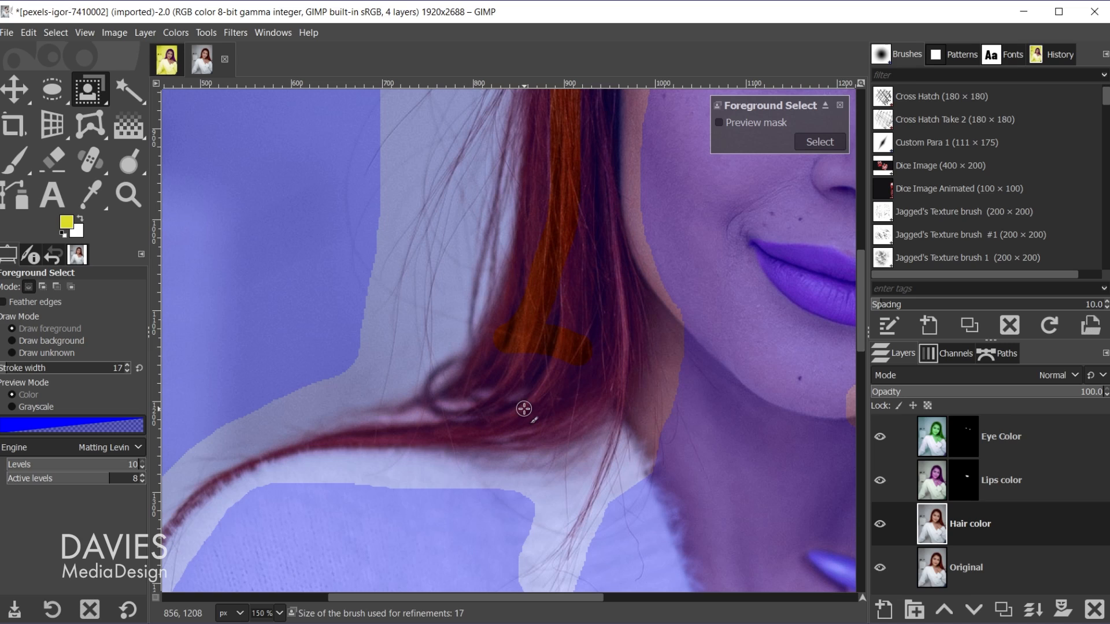
drag(510, 382, 538, 317)
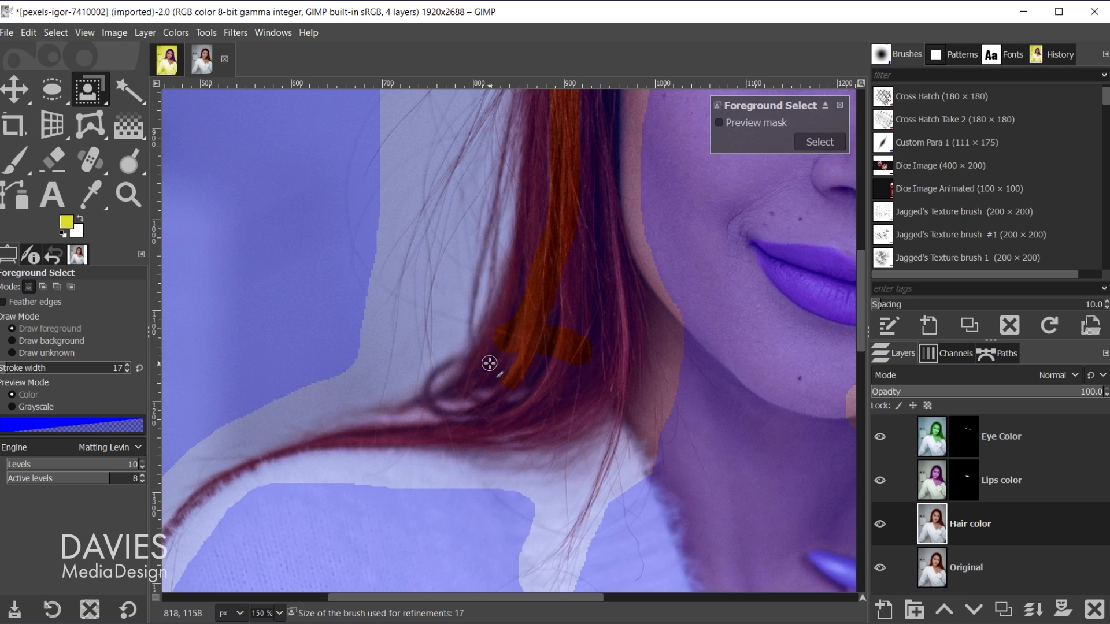
drag(543, 362, 578, 384)
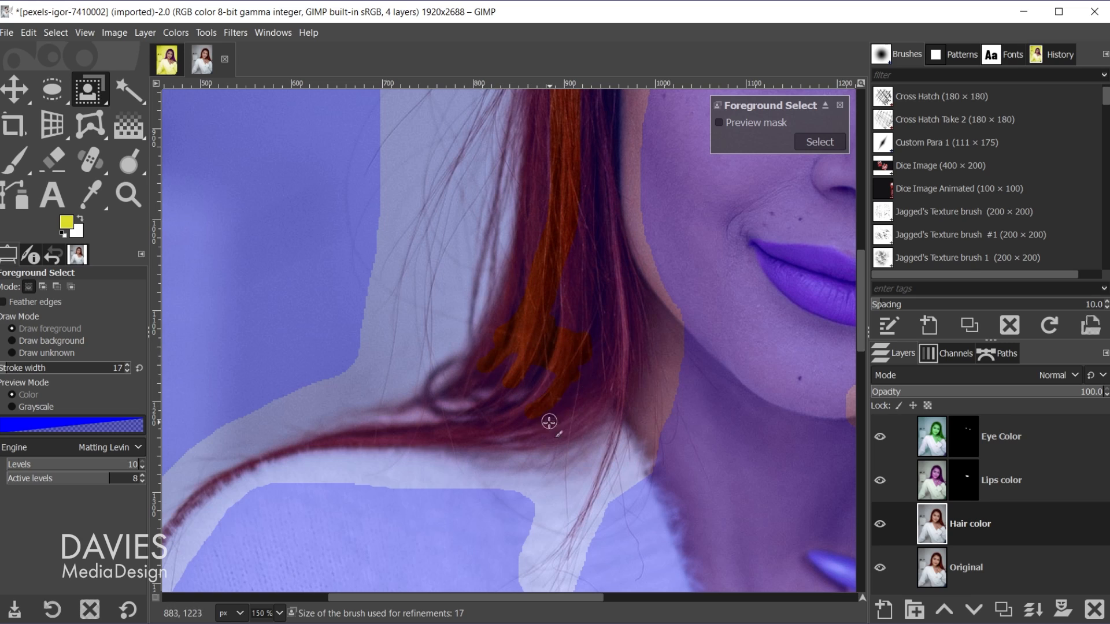
mouse_move(549, 423)
mouse_down()
mouse_move(592, 381)
mouse_move(602, 315)
mouse_move(597, 132)
mouse_up()
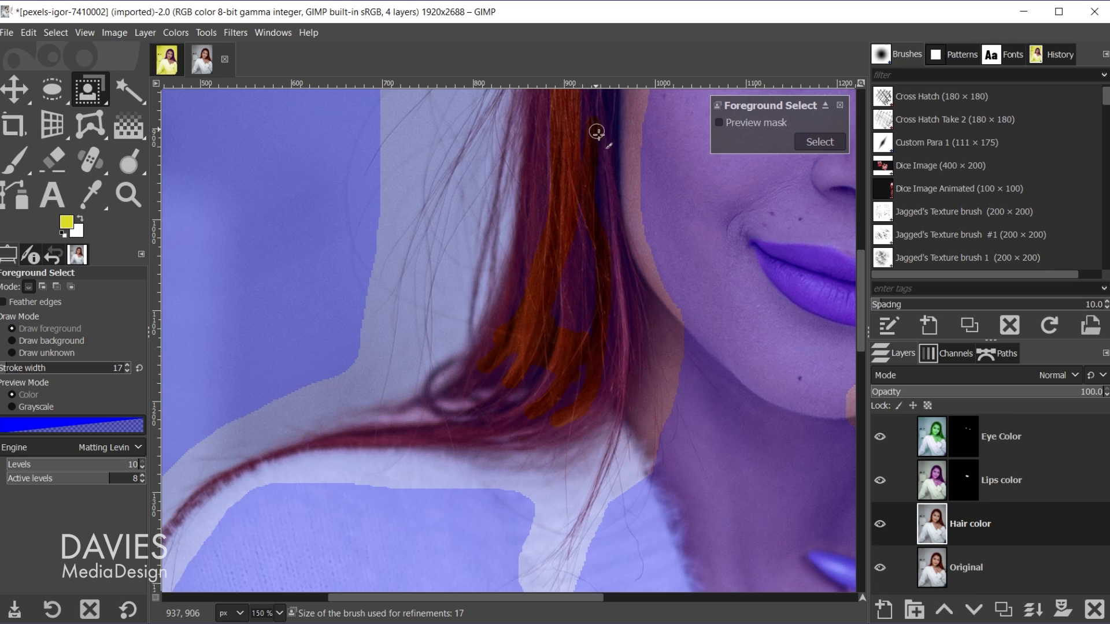
scroll(600, 260, up, 5)
scroll(596, 492, down, 5)
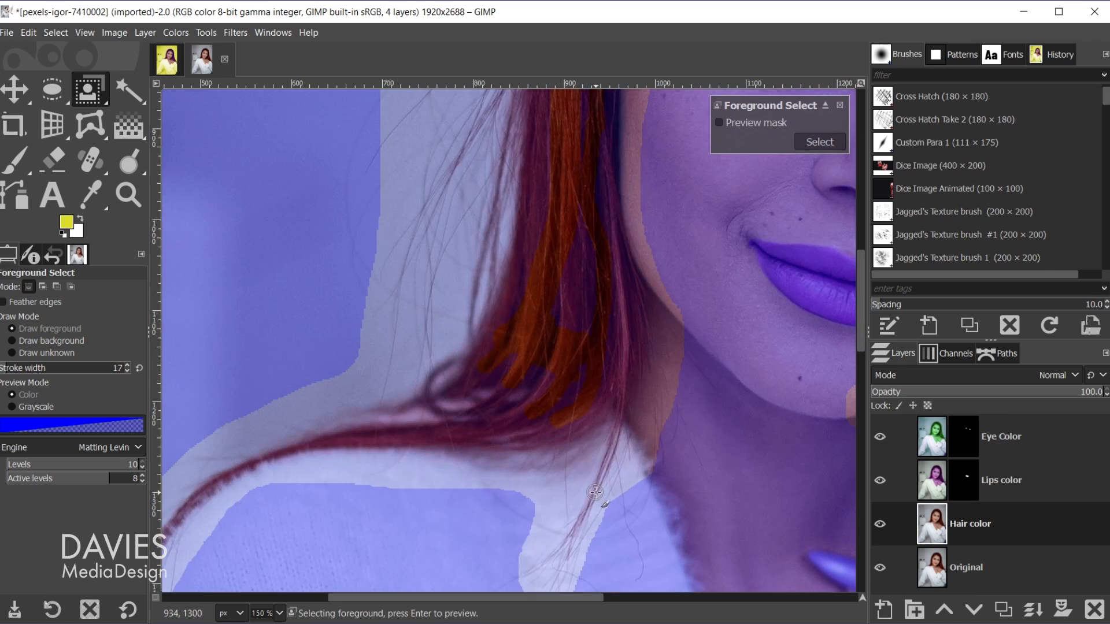
Reduce the stroke width to 5 and mark the thin hair strand running over the shoulder on the photo's left as foreground.
scroll(595, 492, down, 5)
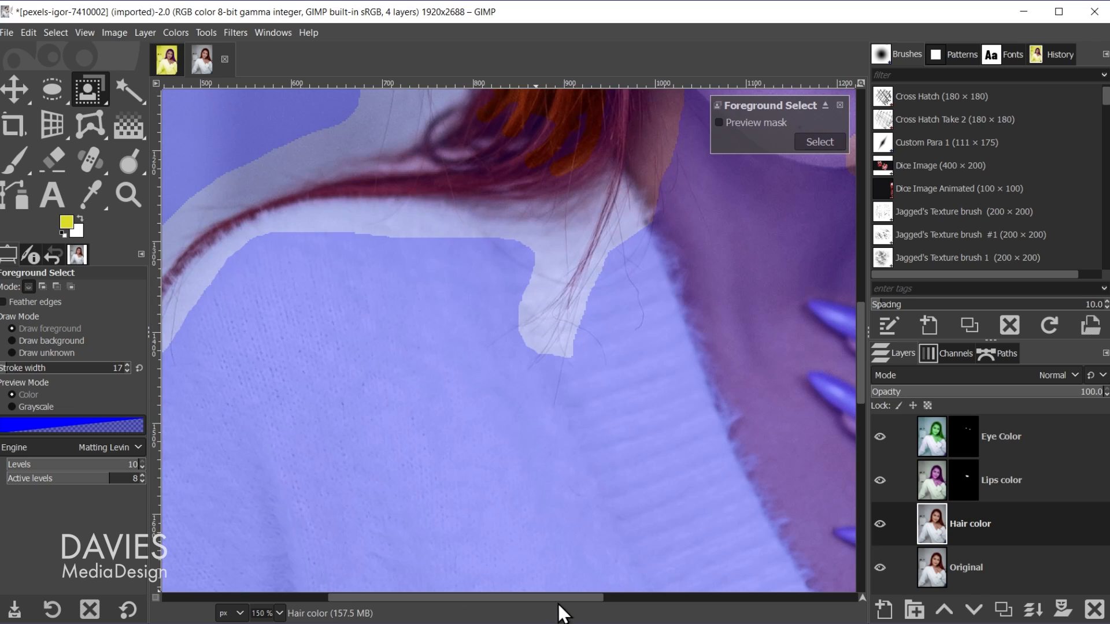
scroll(557, 595, left, 5)
scroll(635, 427, up, 3)
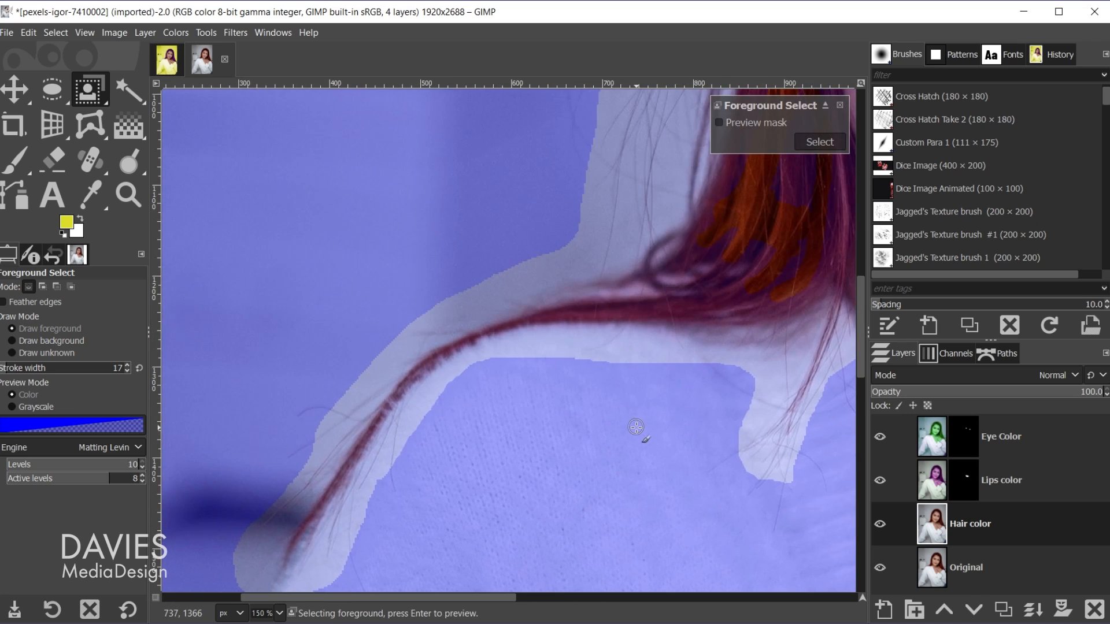
key(bracketleft)
key(bracketleft)
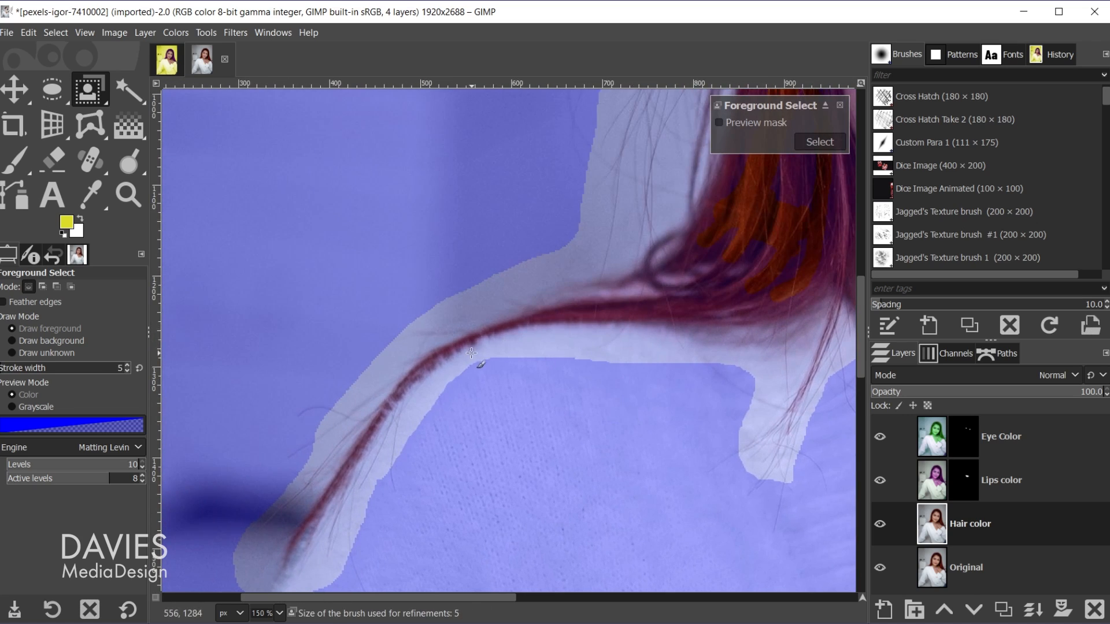
drag(583, 313, 729, 299)
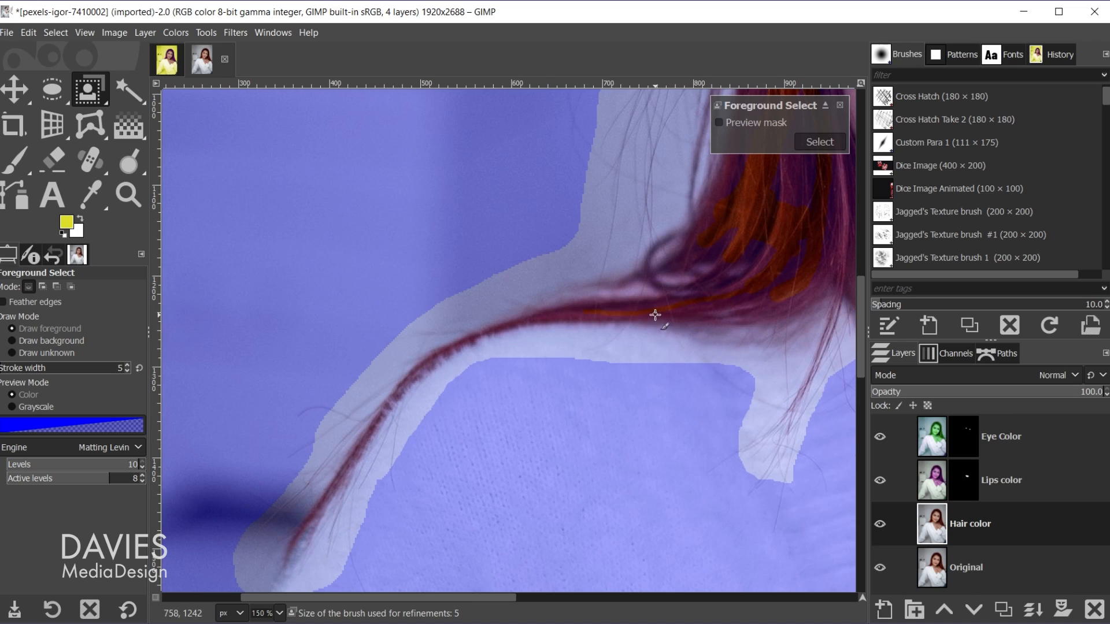
drag(654, 314, 699, 316)
Set the stroke width to 13 and mark the hair running over the sleeve to the photo's right border as foreground.
scroll(601, 488, down, 3)
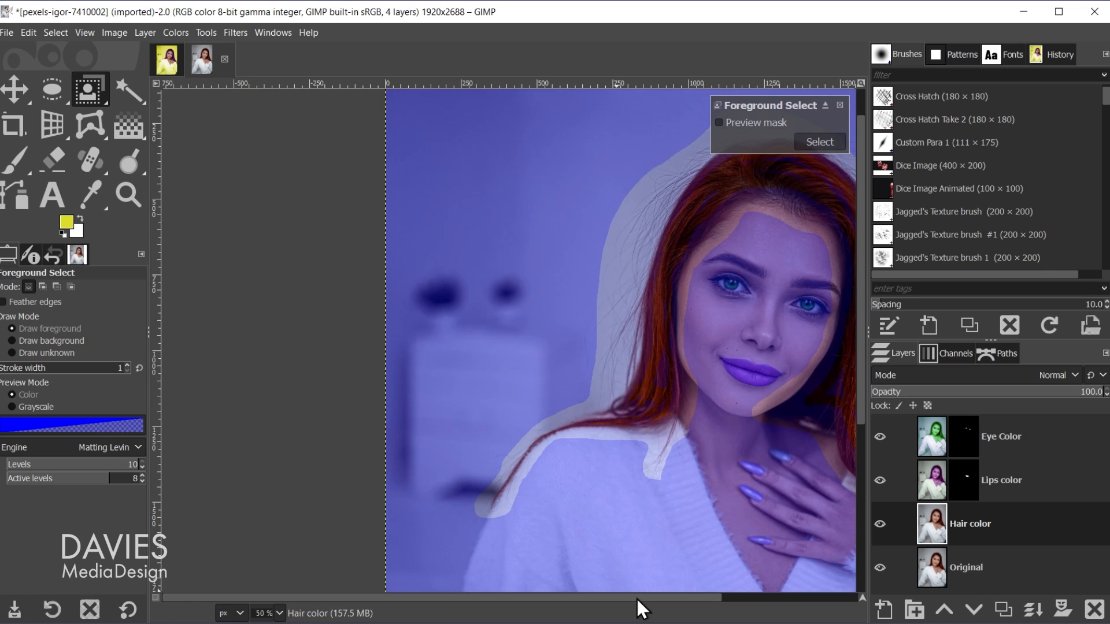
drag(637, 599, 721, 602)
scroll(806, 537, up, 2)
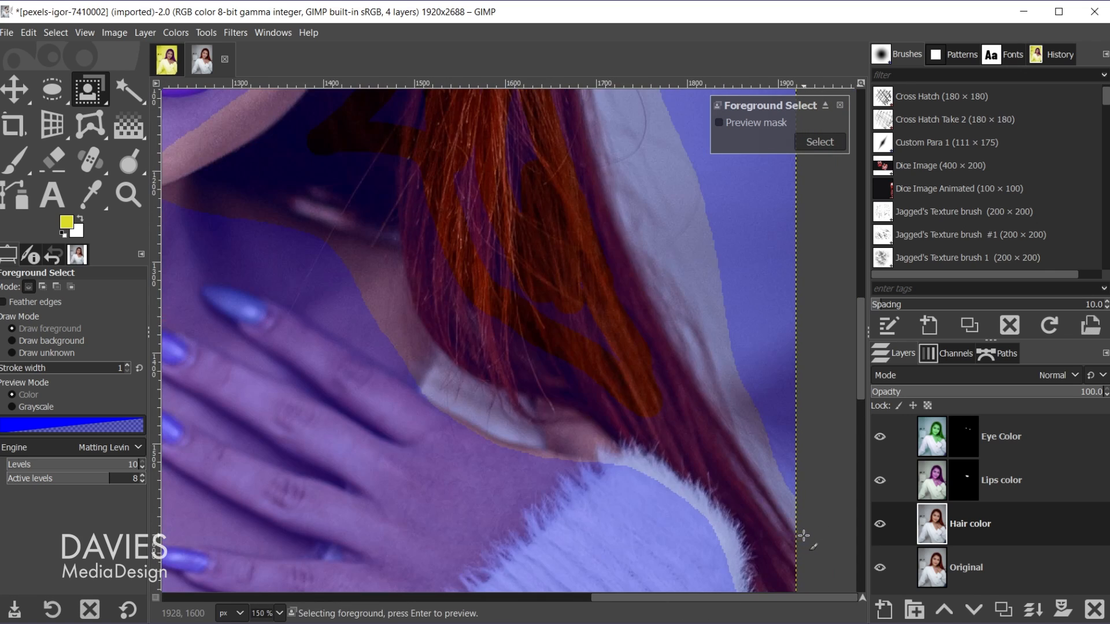
scroll(759, 457, down, 3)
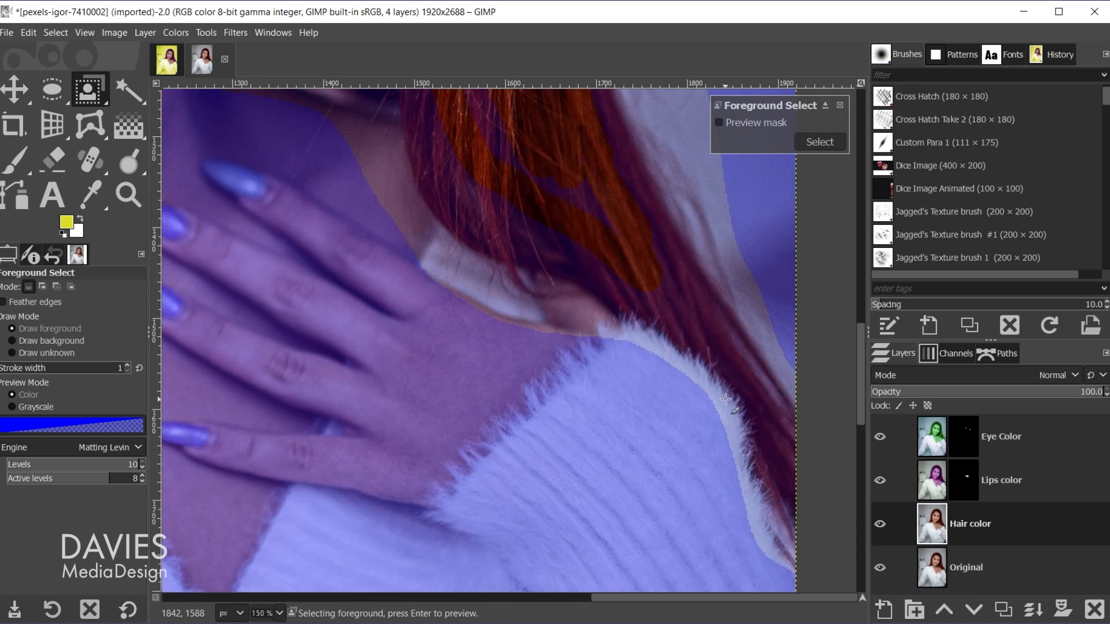
key(bracketright)
key(bracketright)
key(bracketright)
key(bracketright)
key(bracketright)
key(bracketright)
key(bracketright)
key(bracketright)
key(bracketright)
key(bracketright)
key(bracketright)
key(bracketright)
drag(598, 255, 715, 338)
key(ctrl+z)
drag(656, 238, 711, 313)
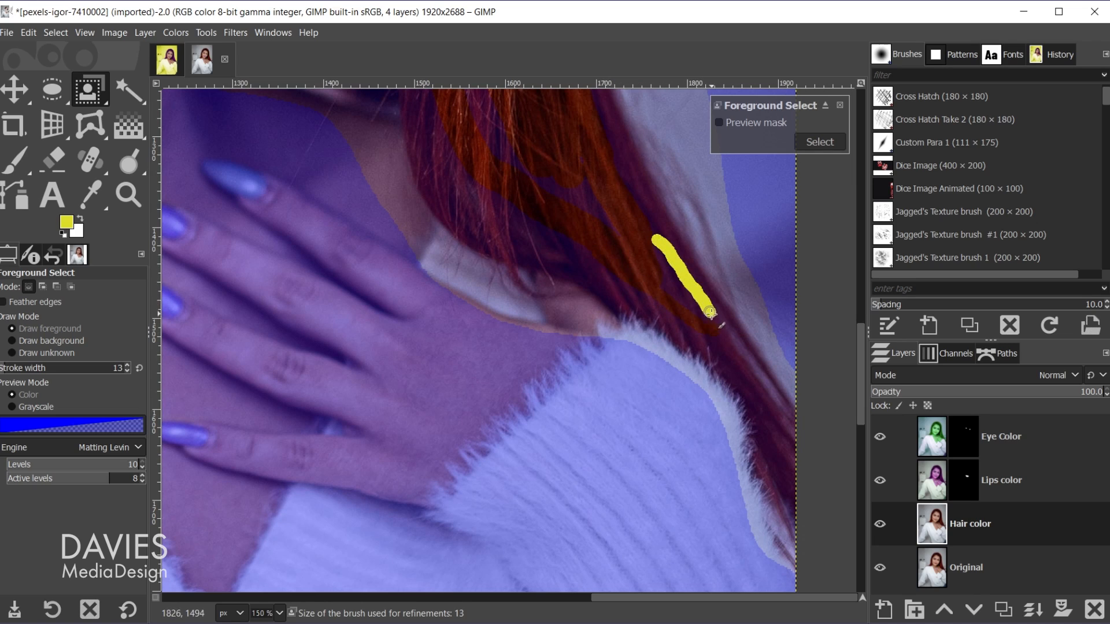
drag(731, 359, 802, 482)
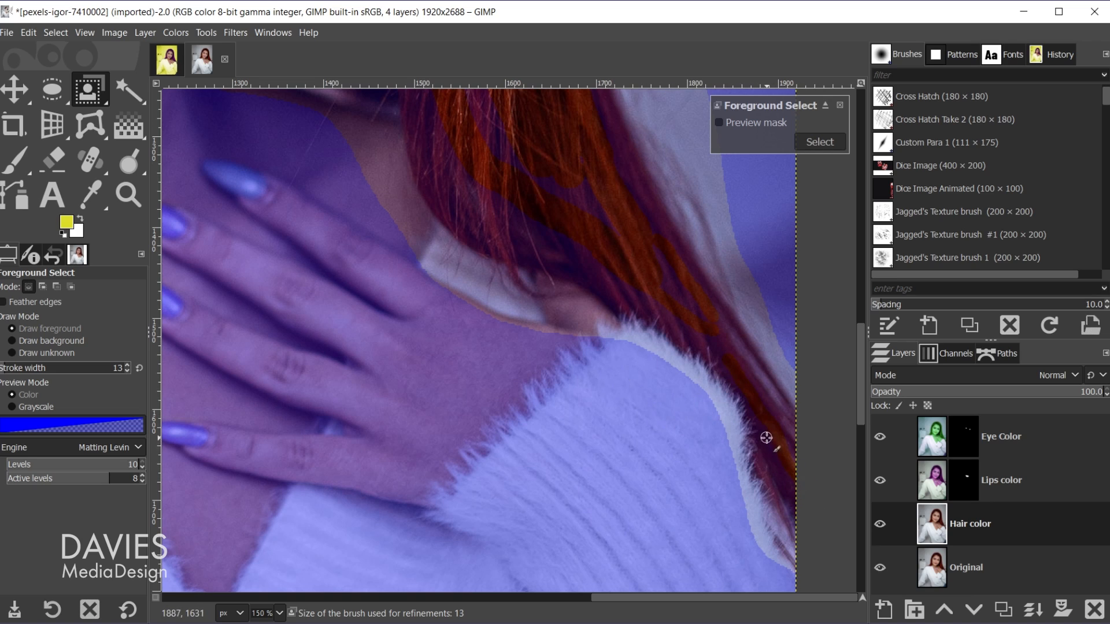
mouse_move(766, 441)
mouse_down()
mouse_move(806, 503)
mouse_move(803, 519)
mouse_up()
Preview the foreground mask over the whole portrait and apply it as a selection of the hair.
scroll(452, 303, down, 4)
scroll(215, 241, up, 2)
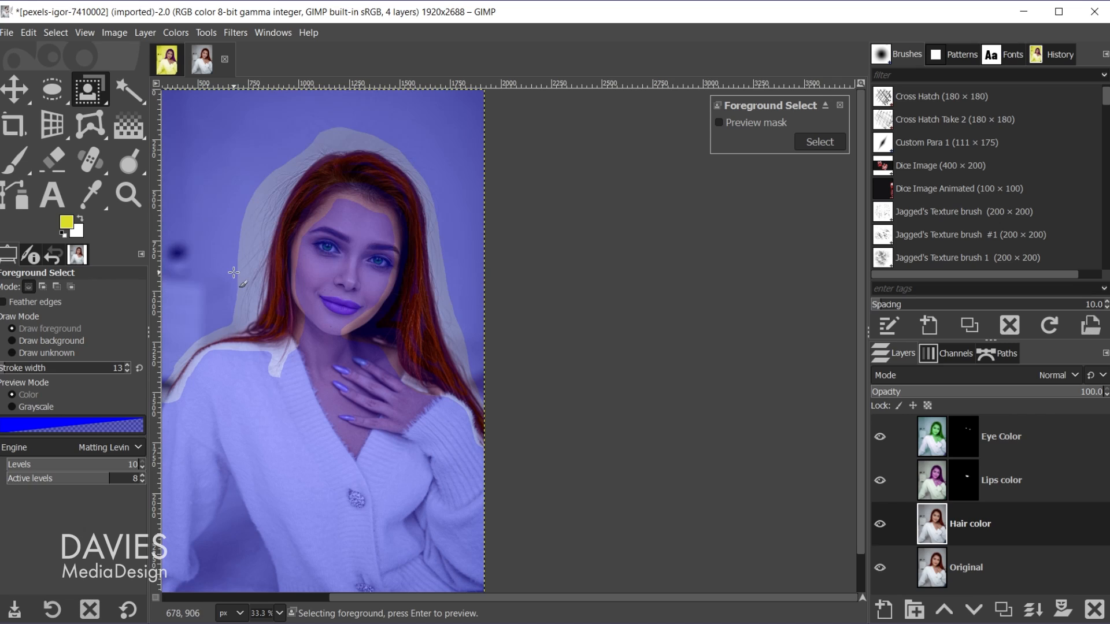
key(Return)
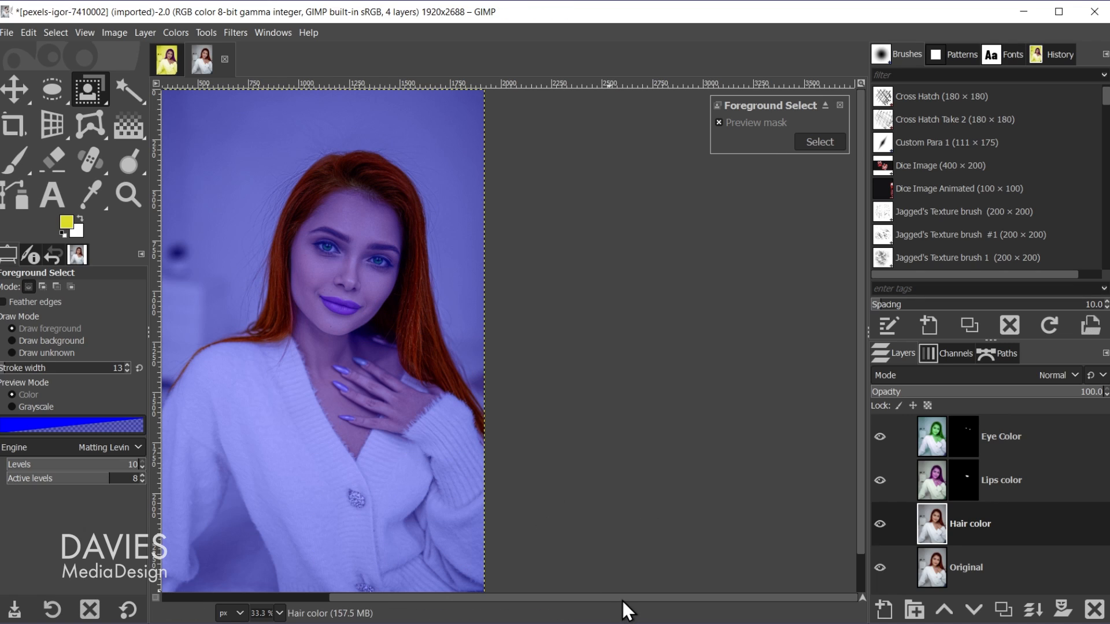
drag(623, 599, 556, 599)
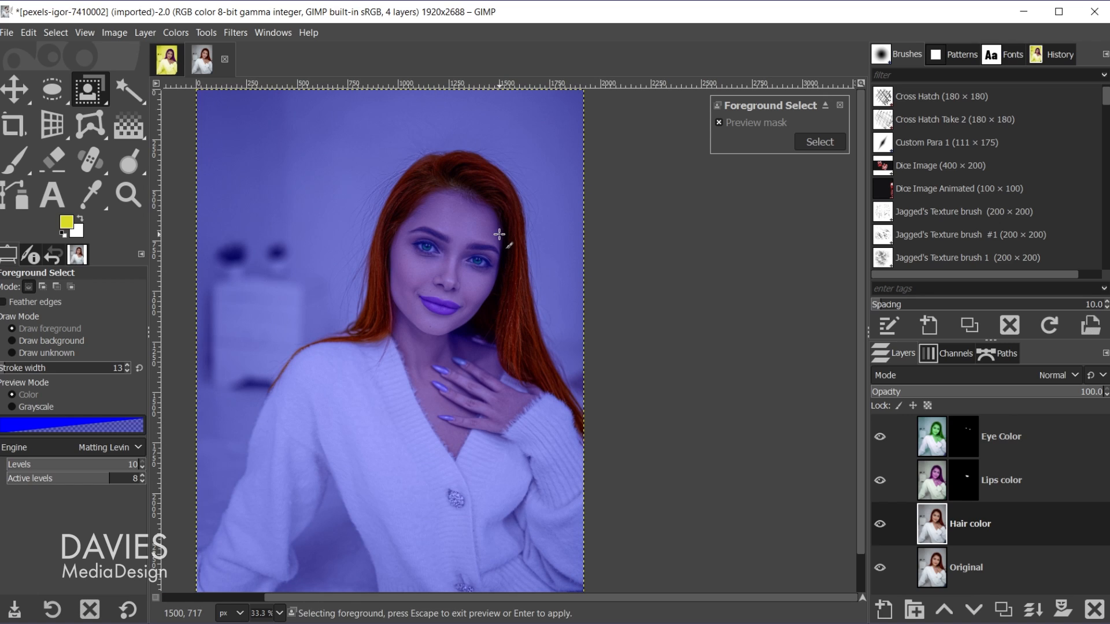
key(Return)
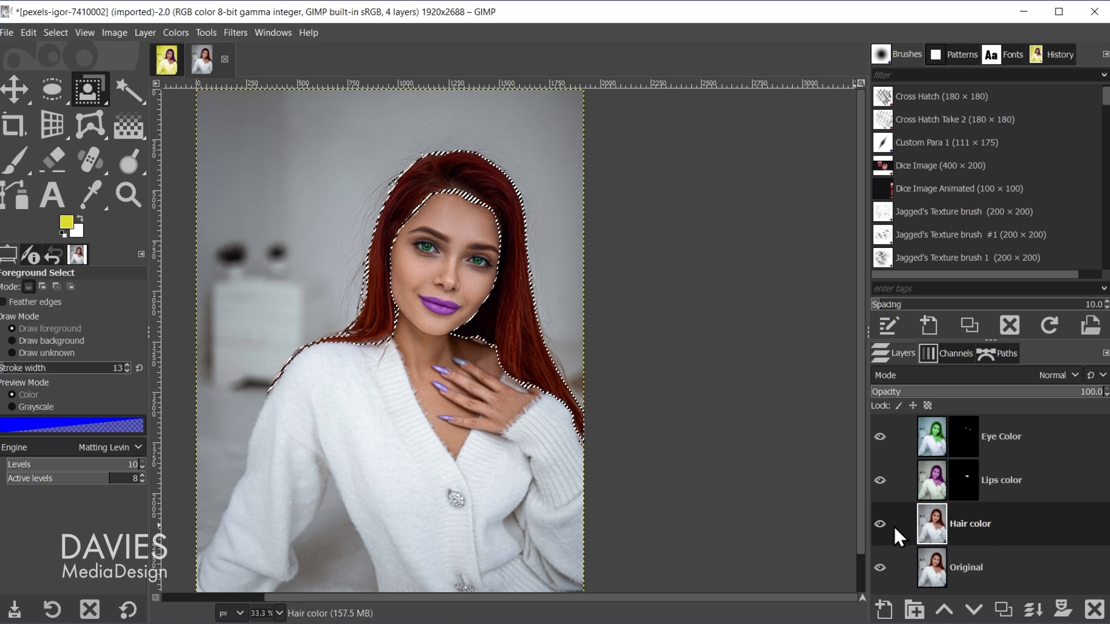
Add a layer mask to the Hair color layer, initialized to the selection.
right_click(933, 522)
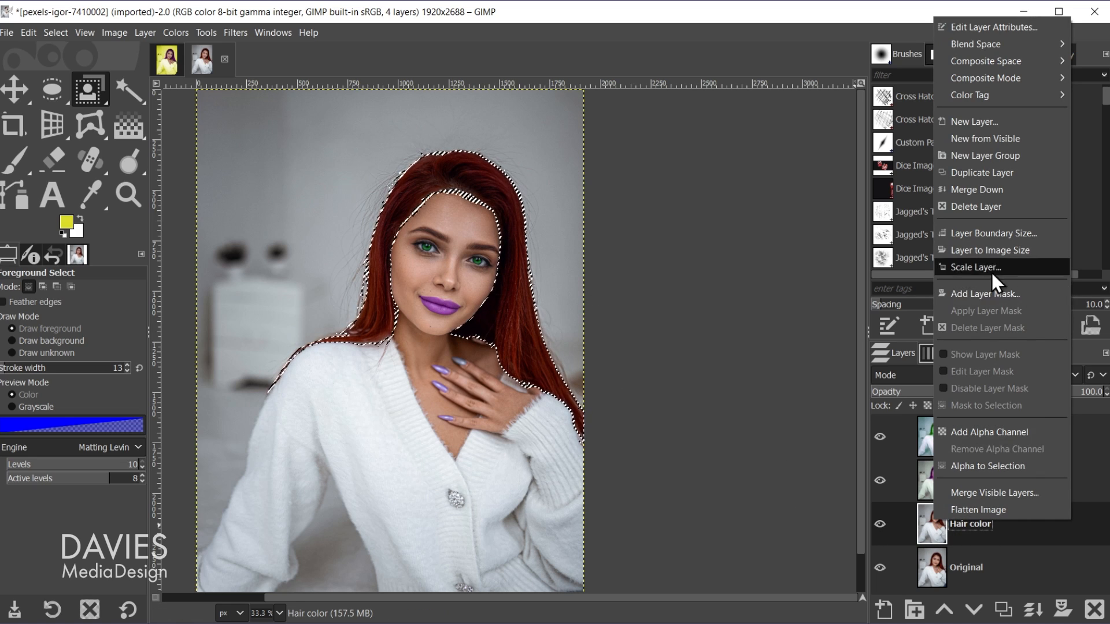
click(977, 294)
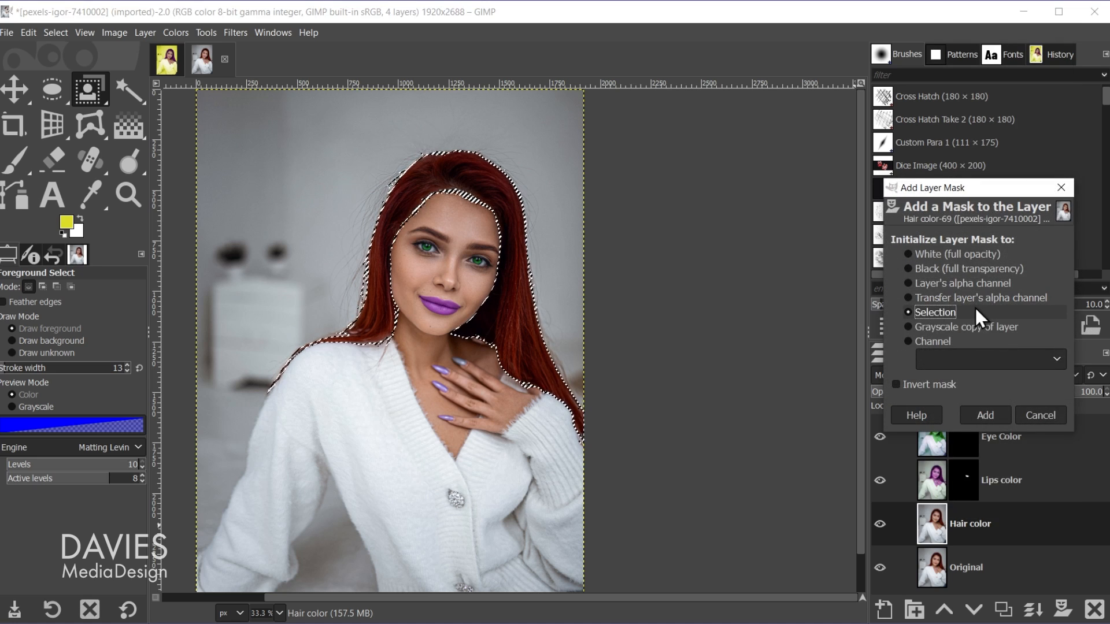
click(985, 414)
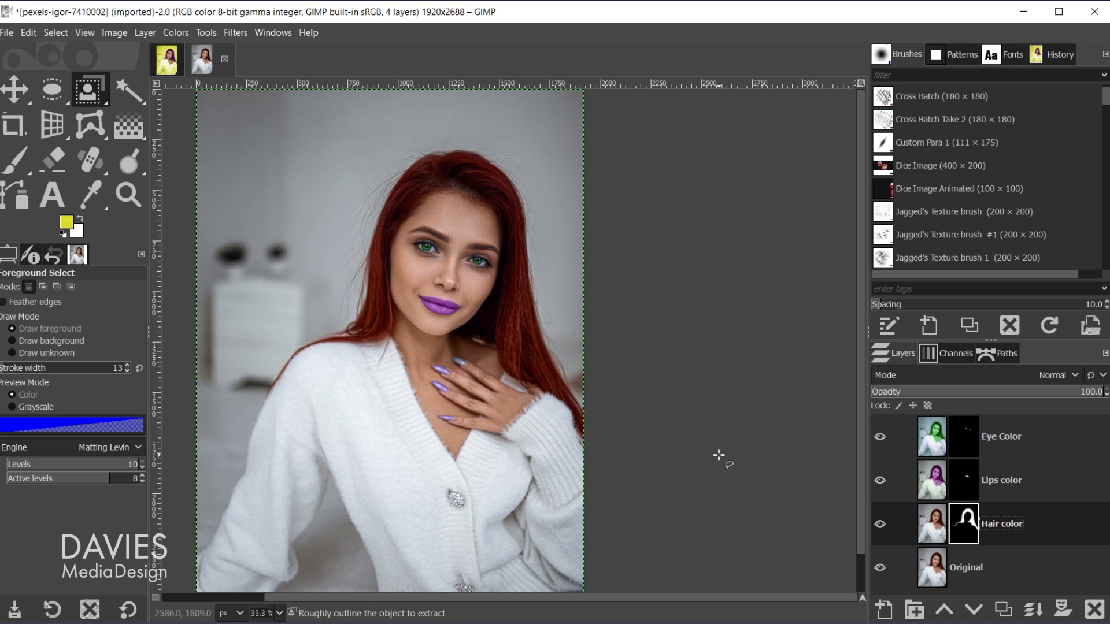
Target the Hair color layer's image instead of its mask and start a Hue-Saturation adjustment on it.
click(929, 523)
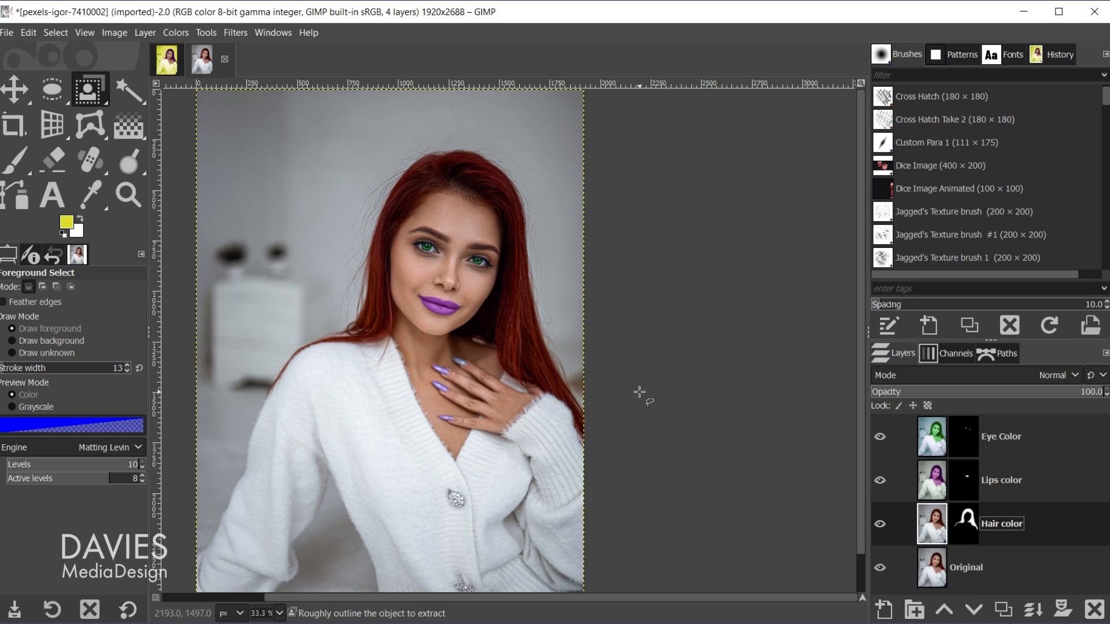
click(178, 33)
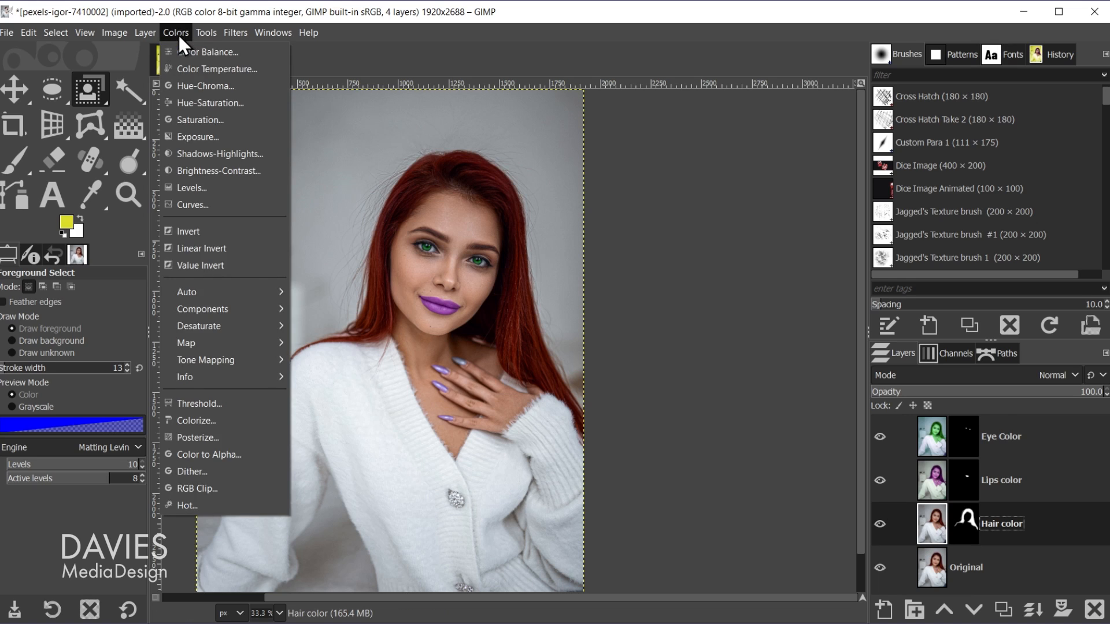
click(209, 102)
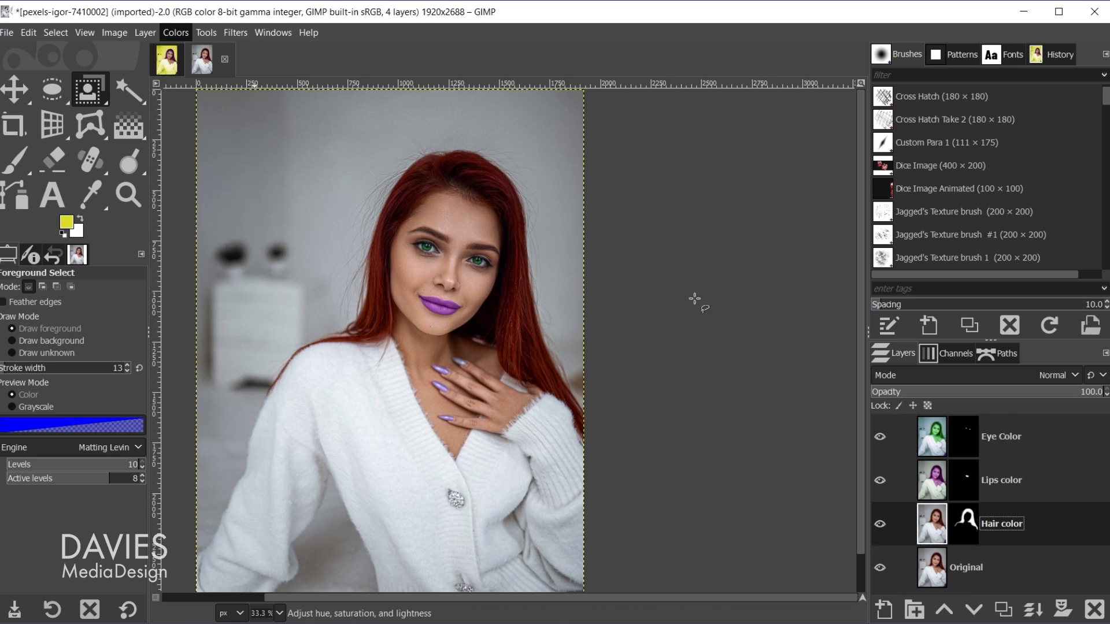
mouse_move(829, 258)
mouse_down()
mouse_move(772, 258)
mouse_move(843, 258)
mouse_move(728, 255)
mouse_move(916, 258)
mouse_move(844, 257)
mouse_up()
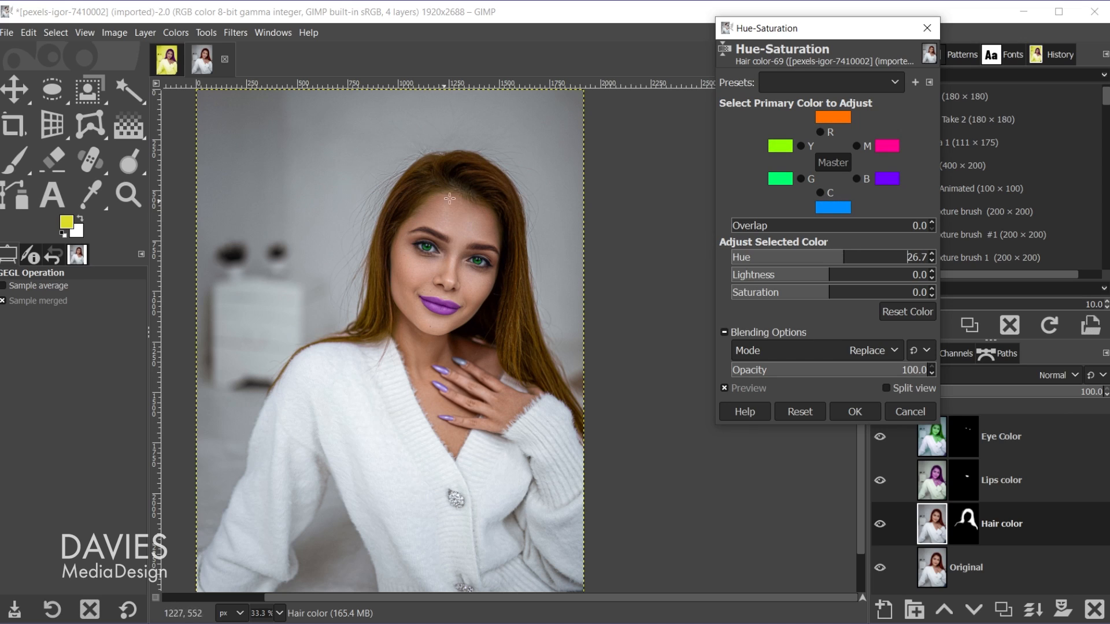
mouse_move(840, 257)
mouse_down()
mouse_move(870, 256)
mouse_move(802, 257)
mouse_move(863, 254)
mouse_move(847, 277)
mouse_move(866, 295)
mouse_move(838, 279)
mouse_move(855, 258)
mouse_up()
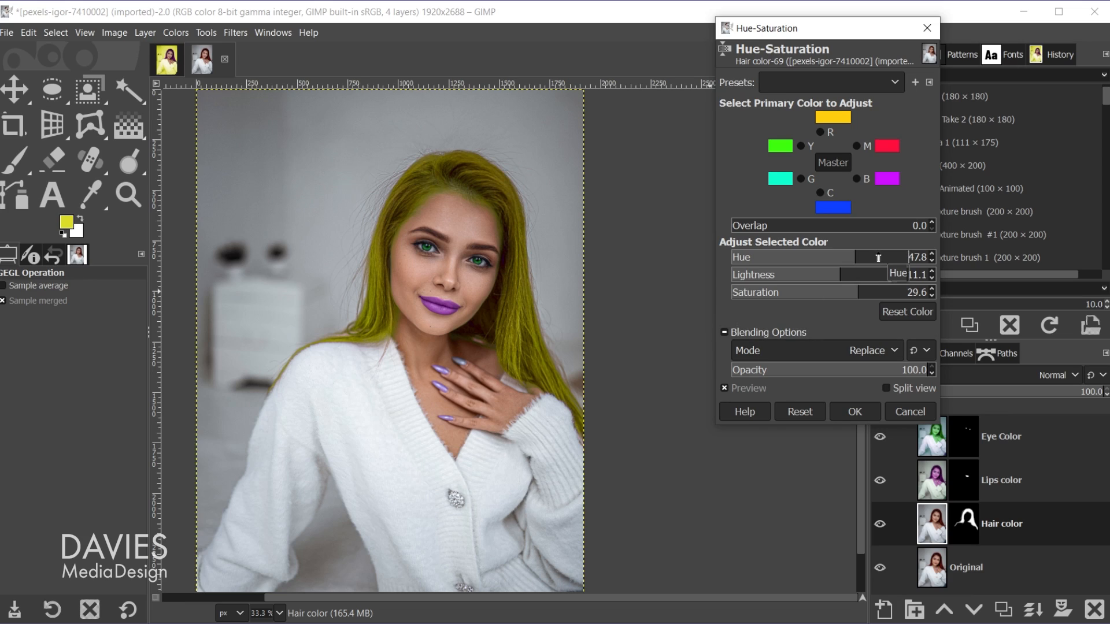
click(801, 146)
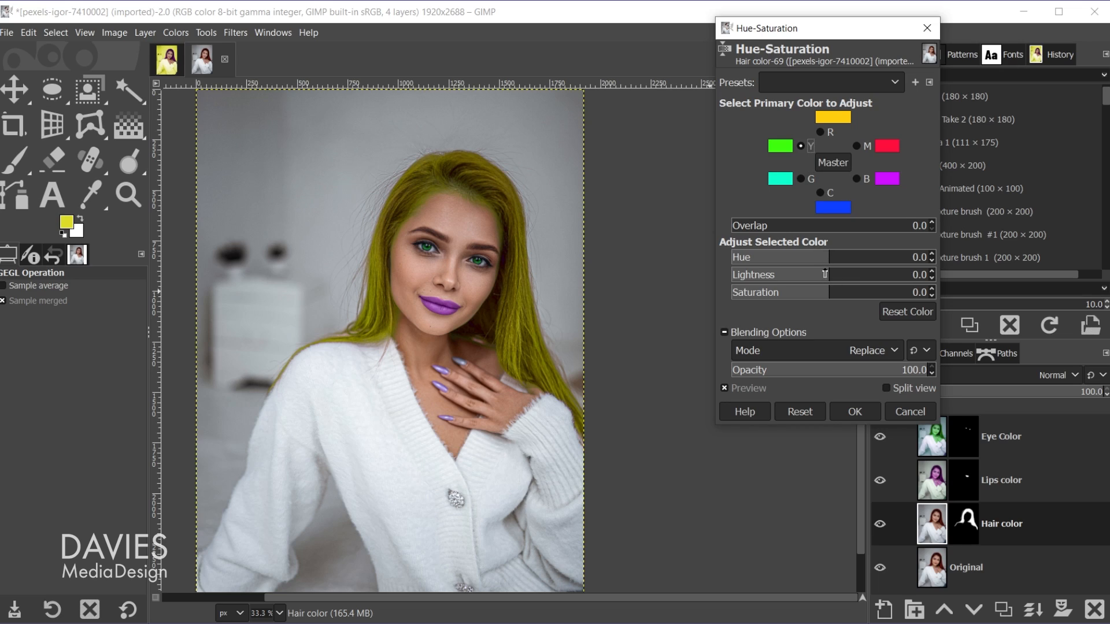
mouse_move(825, 274)
mouse_down()
mouse_move(804, 293)
mouse_move(814, 294)
mouse_move(804, 259)
mouse_move(847, 259)
mouse_move(828, 258)
mouse_up()
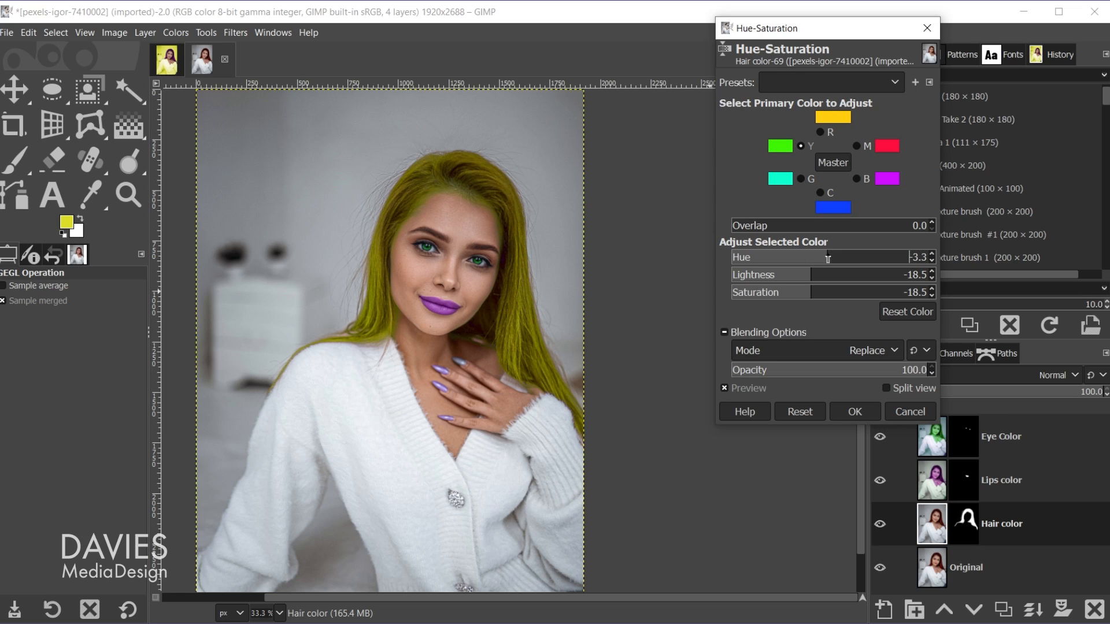
drag(801, 295, 716, 299)
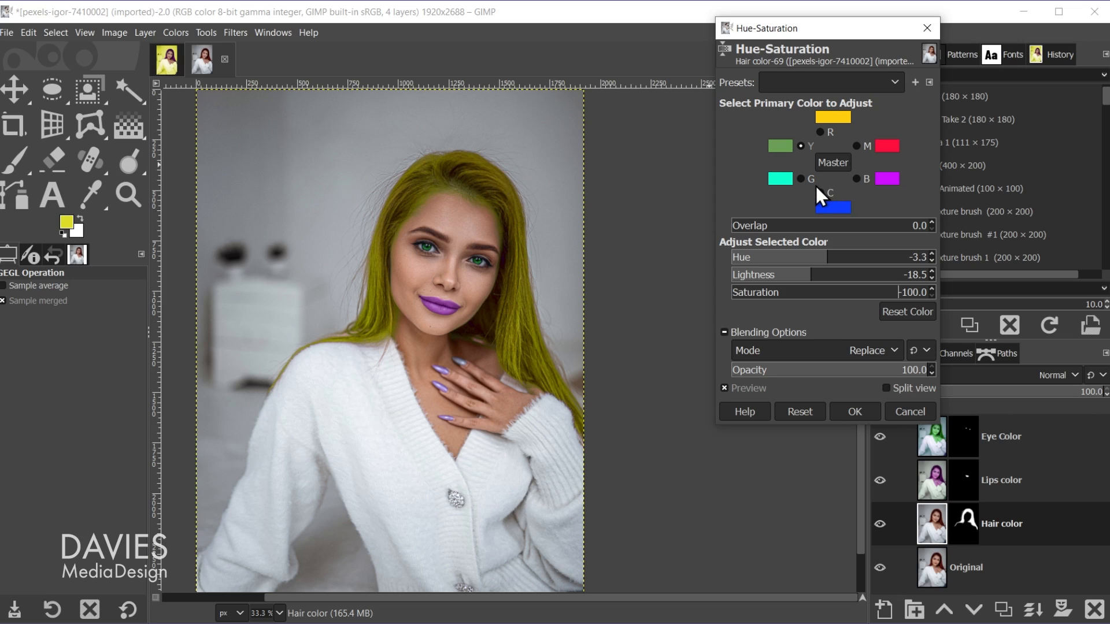
click(821, 132)
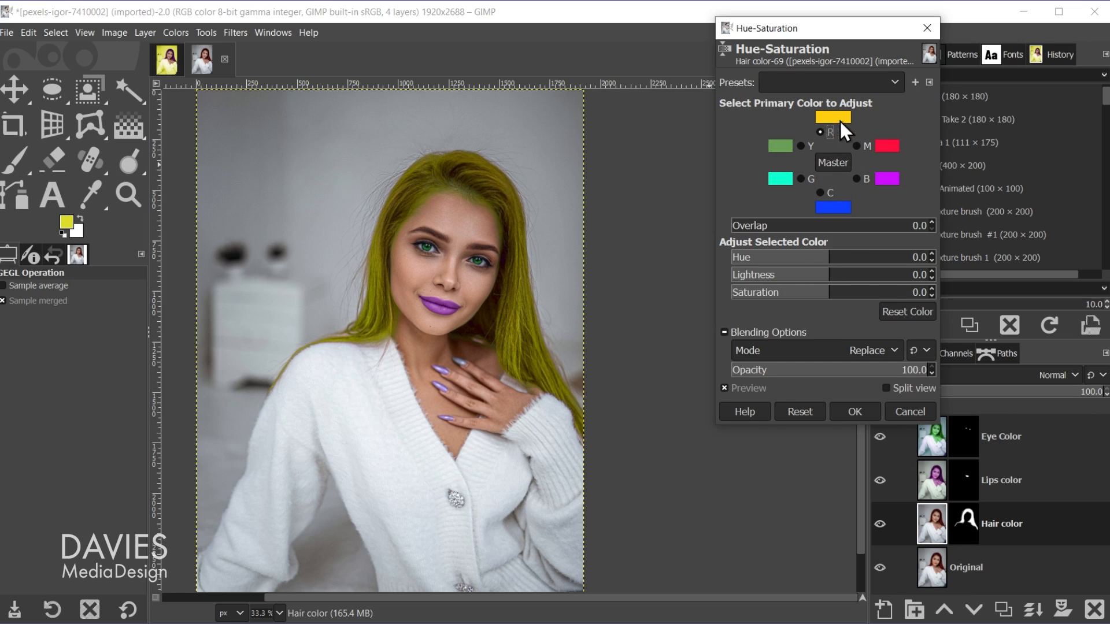
drag(827, 258, 831, 258)
click(836, 275)
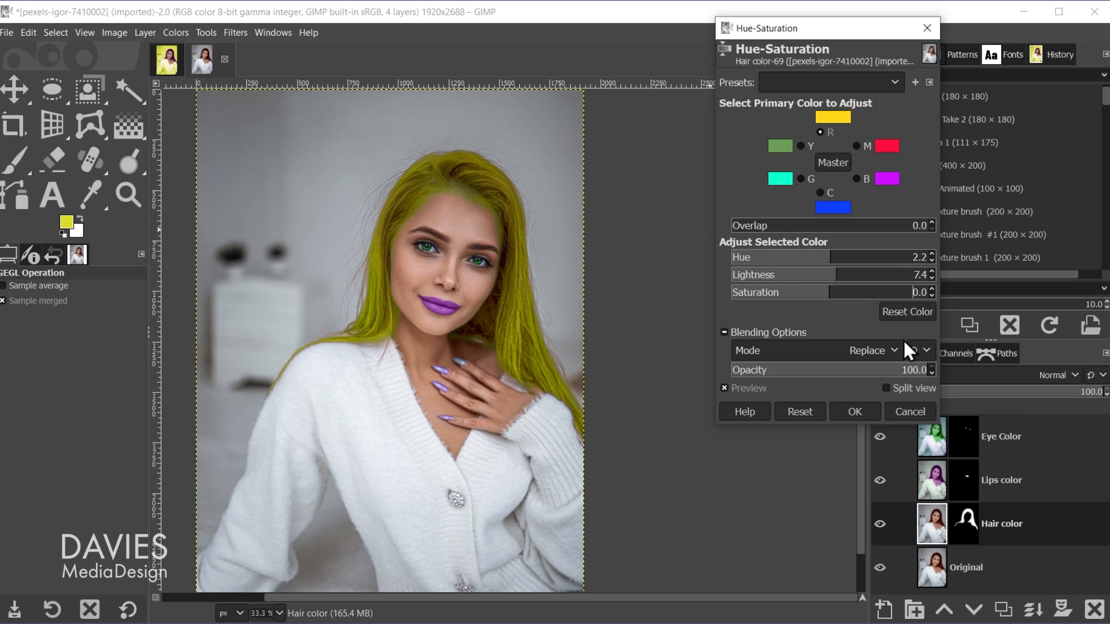
click(809, 407)
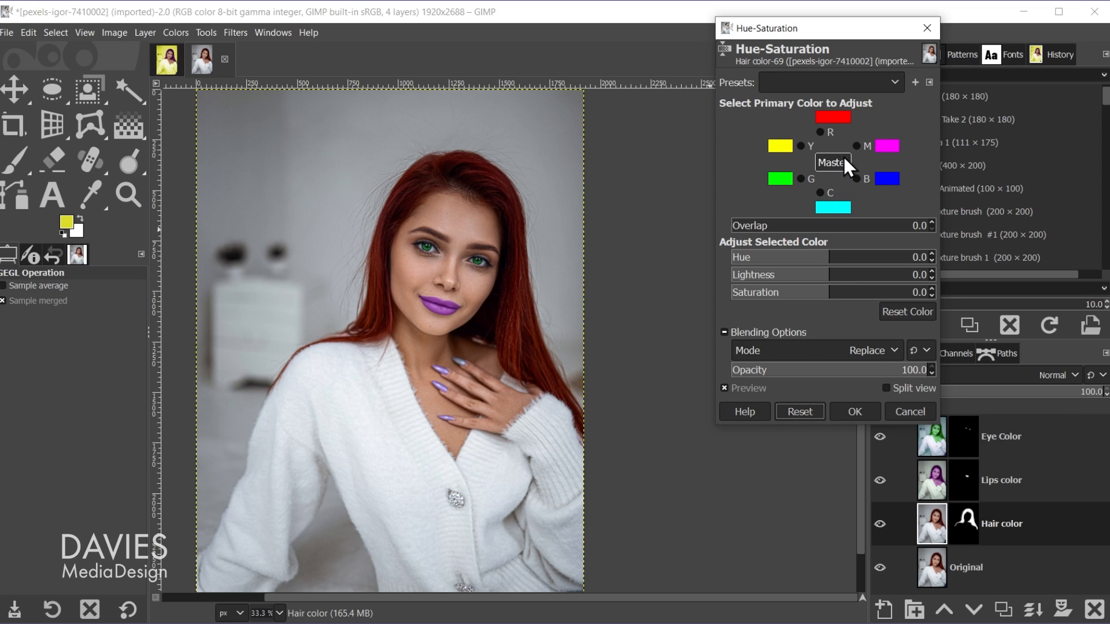
Turn the hair purple with master hue -63.3, lightness 8.0 and saturation 21.0, and apply the adjustment.
drag(832, 259, 795, 253)
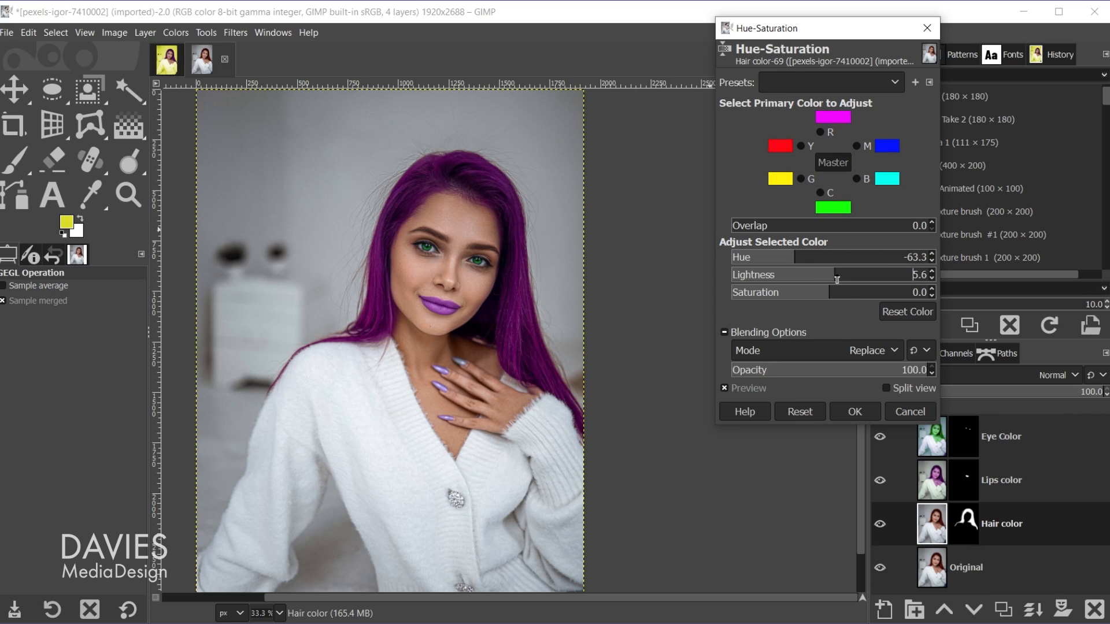
drag(836, 280, 850, 293)
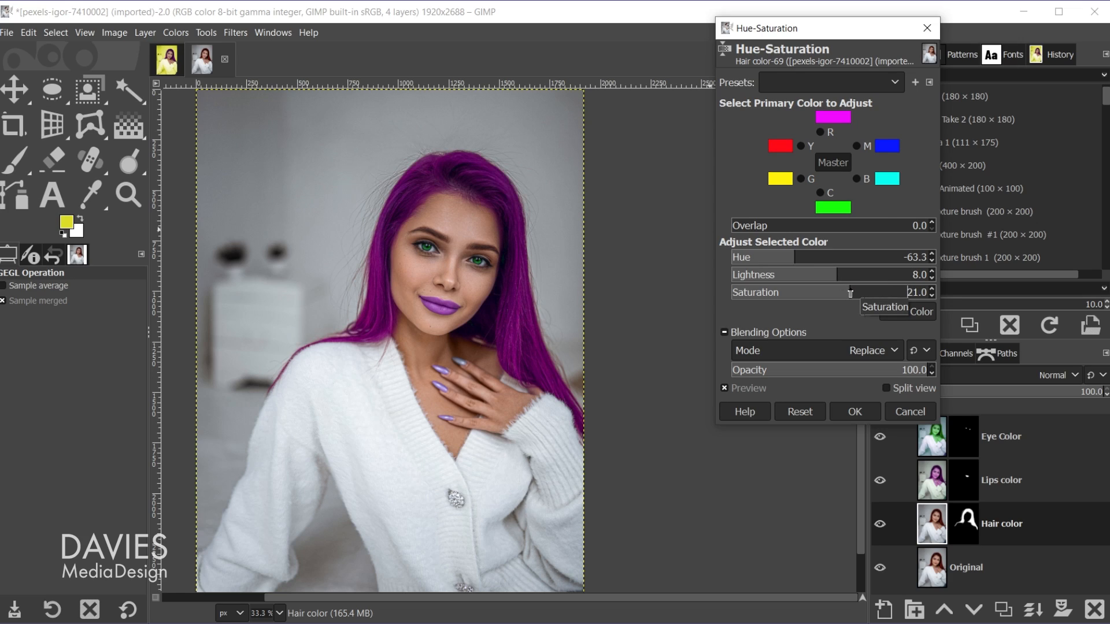
click(865, 413)
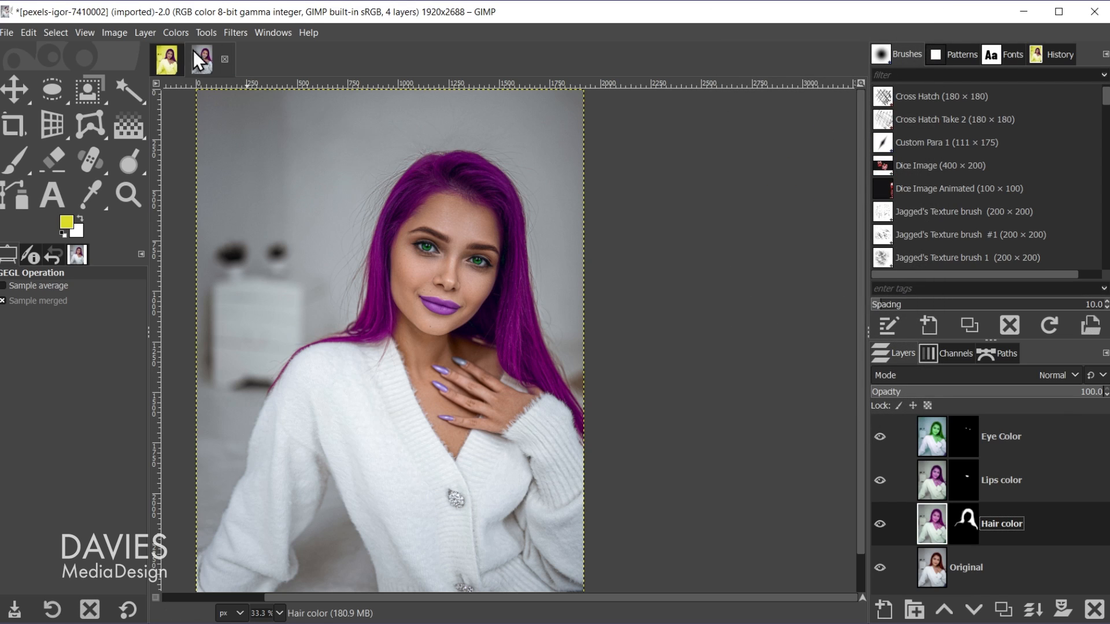
Start a Levels adjustment on the Hair color layer and set the Value input levels to 6, 1.24 and 237.
click(179, 33)
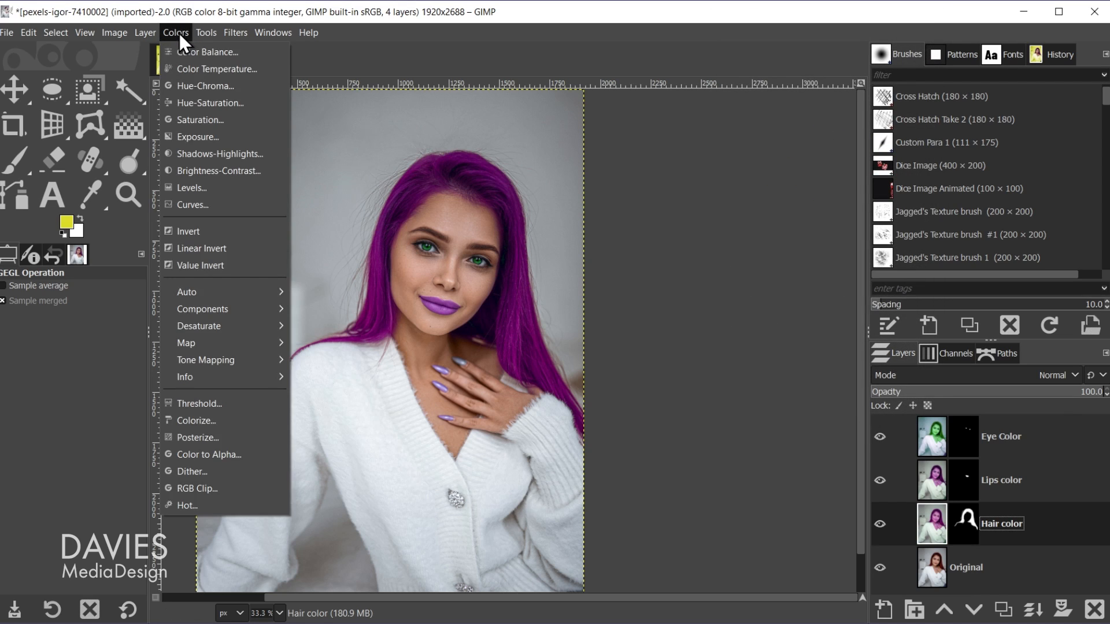
click(199, 187)
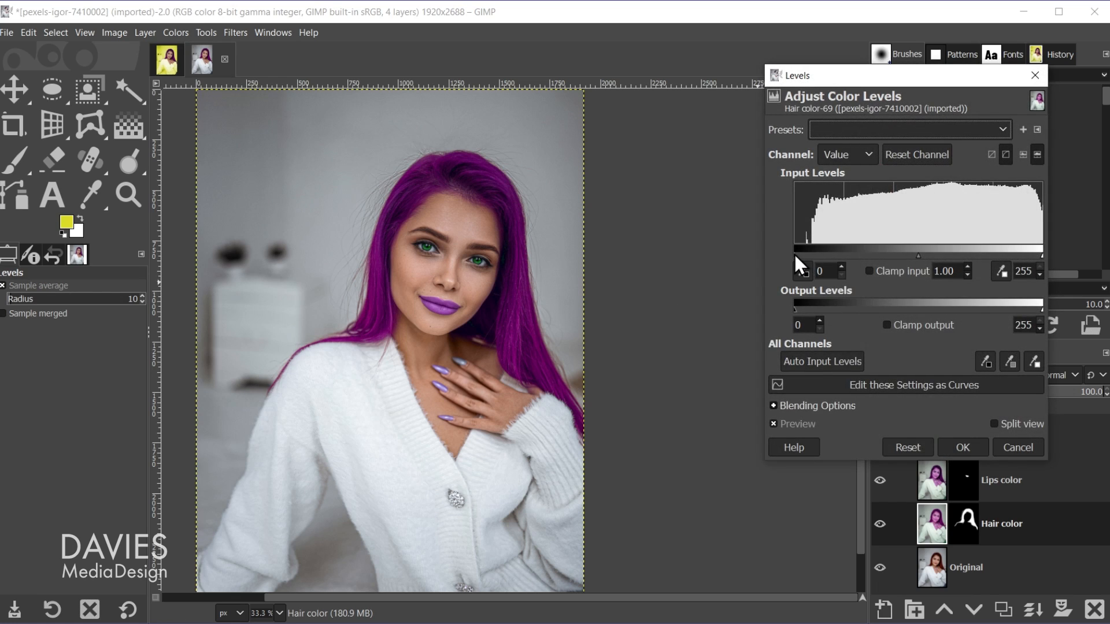
mouse_move(793, 252)
mouse_down()
mouse_move(807, 255)
mouse_move(795, 254)
mouse_up()
drag(1042, 255, 1029, 254)
drag(912, 255, 902, 252)
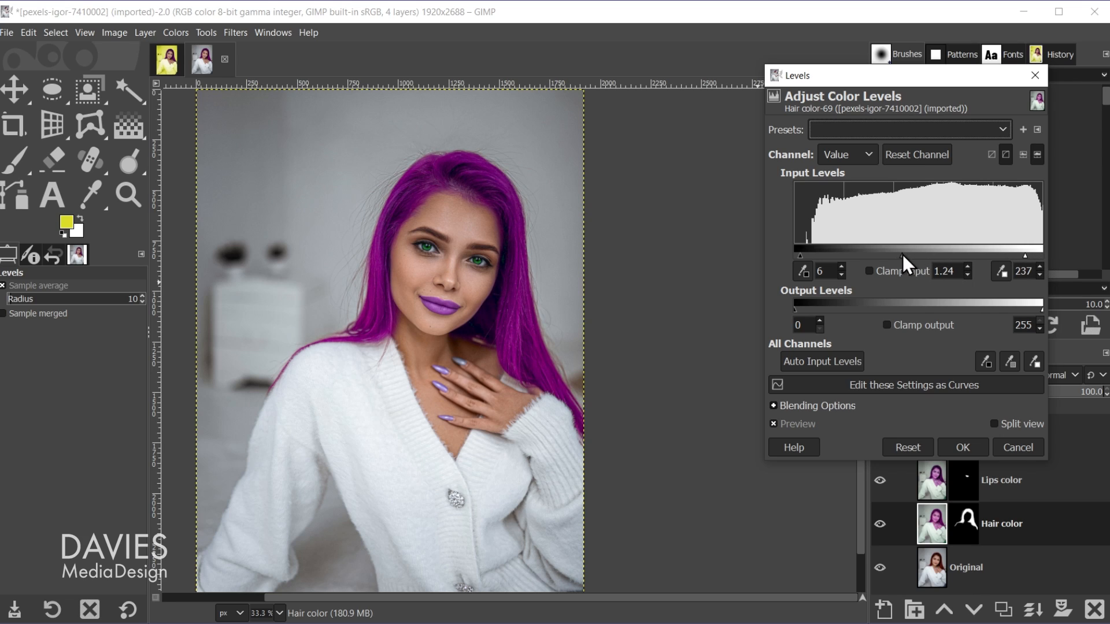
Lower the Red channel's white input level and shift its midtone slightly to strengthen red in the hair.
click(841, 146)
click(855, 194)
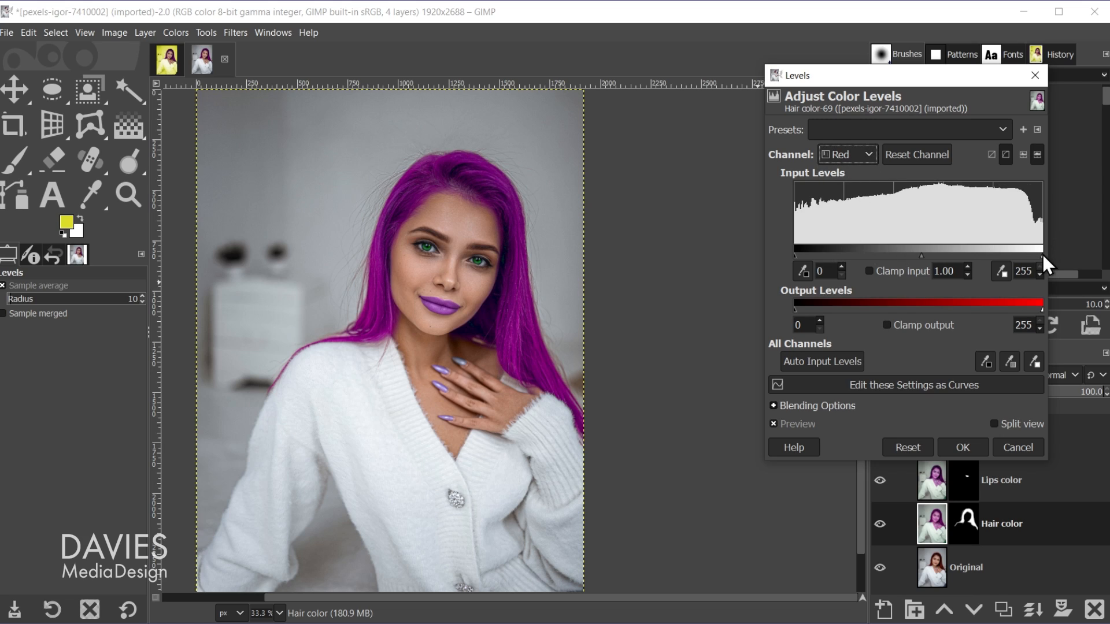
drag(1042, 255, 1029, 255)
drag(914, 255, 910, 255)
drag(795, 254, 803, 255)
Set the Blue channel's black input level to 4, compare the hair without and with the preview, and apply the levels.
click(856, 152)
click(852, 209)
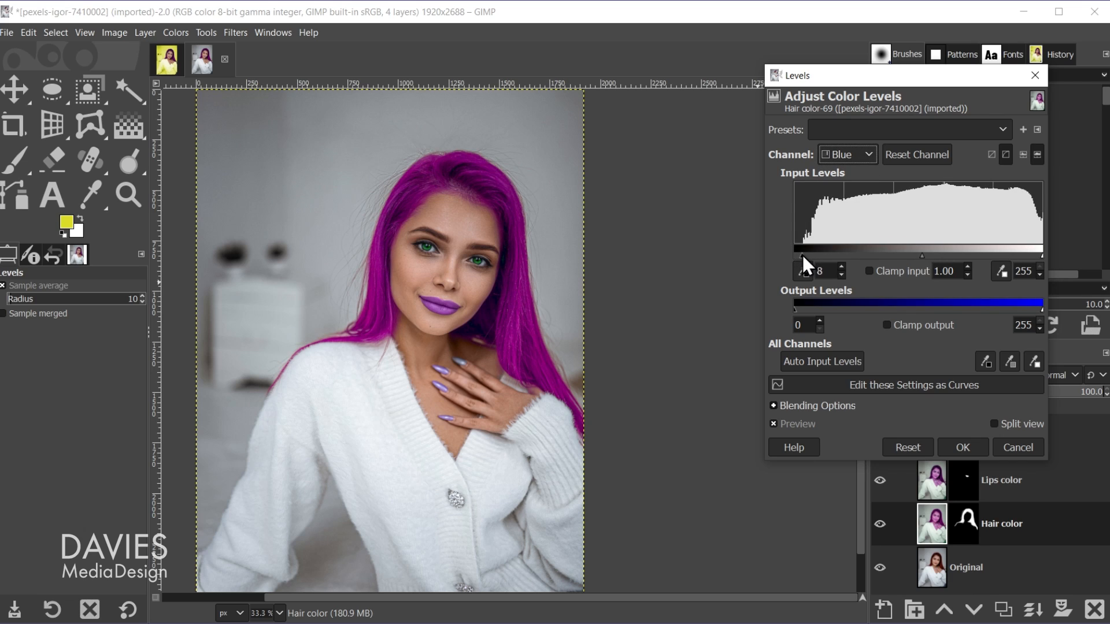
drag(803, 254, 797, 255)
click(815, 422)
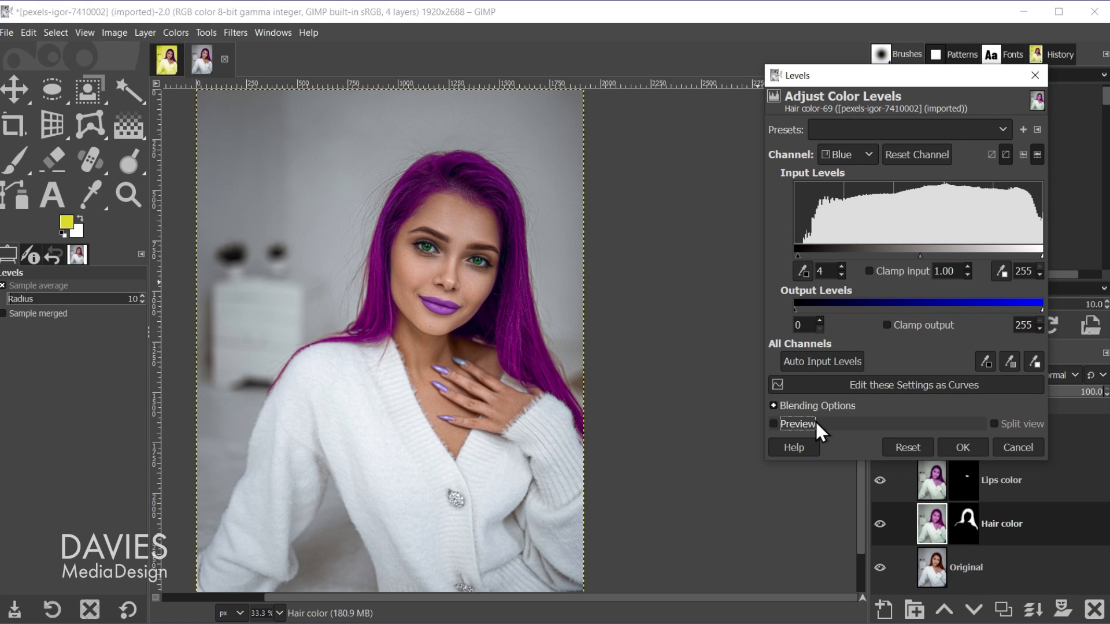
click(815, 422)
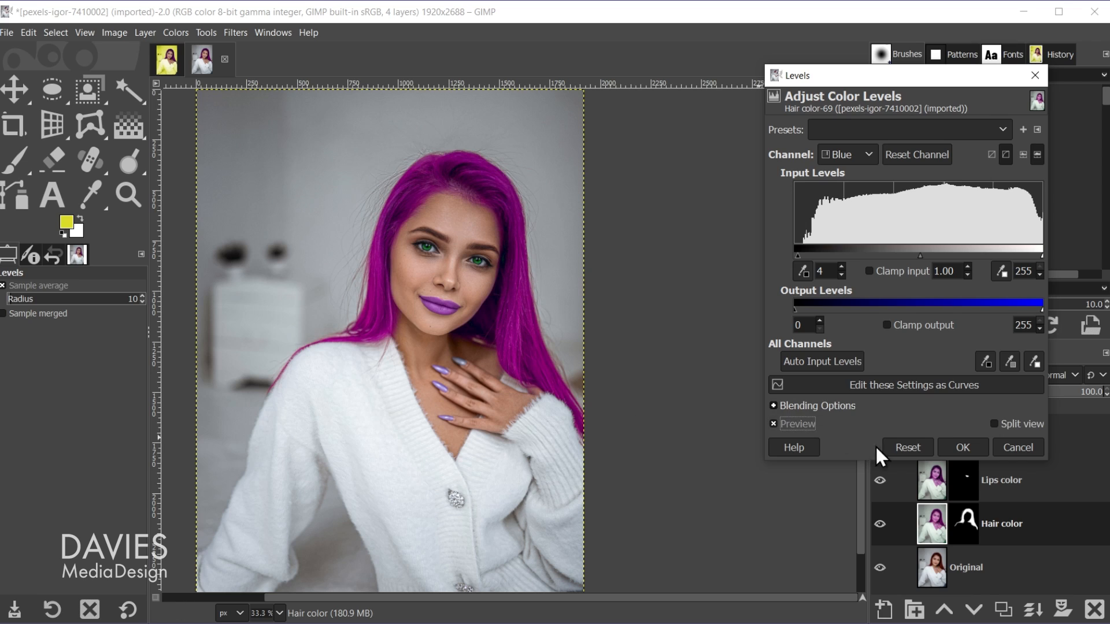
click(961, 448)
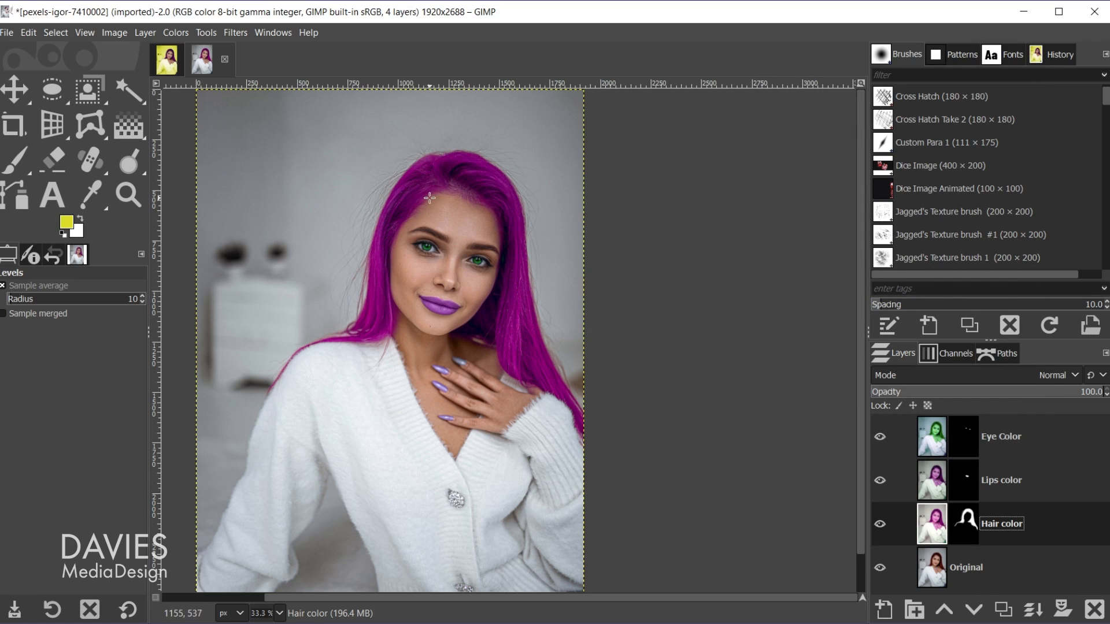
Set up the Airbrush with a black foreground and size 68, and make the Hair color layer's mask active.
scroll(420, 212, up, 2)
scroll(419, 213, up, 2)
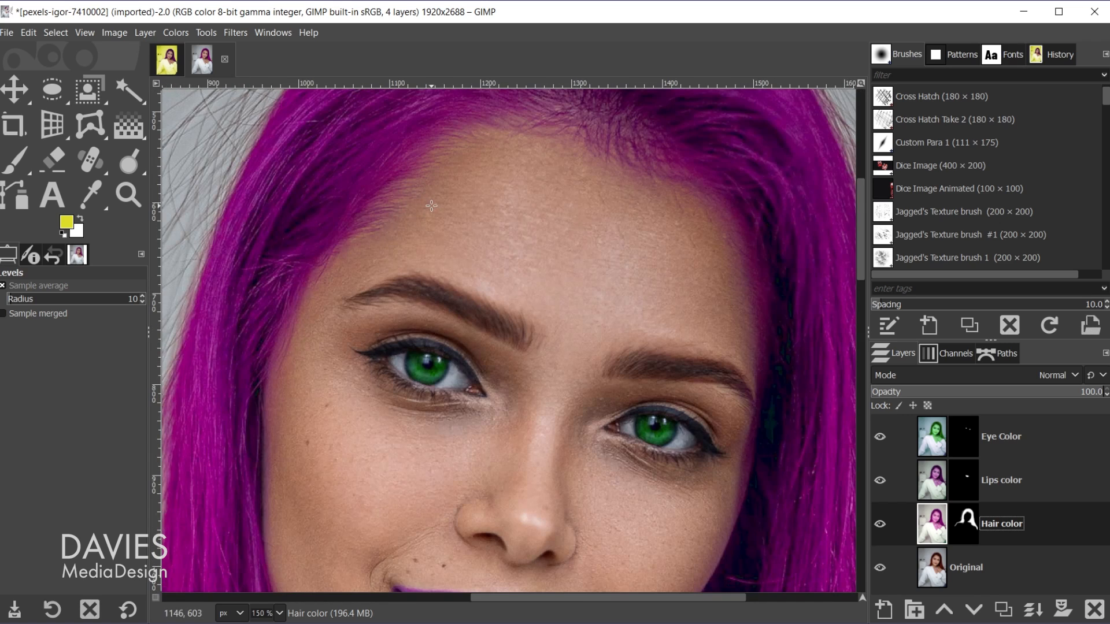
scroll(551, 210, down, 1)
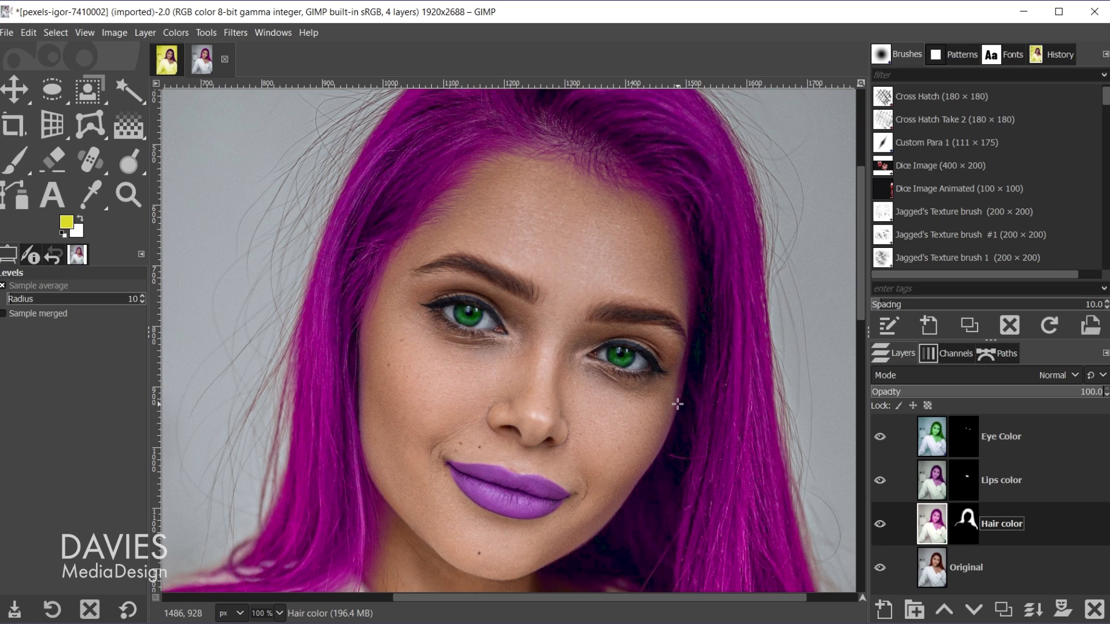
click(18, 159)
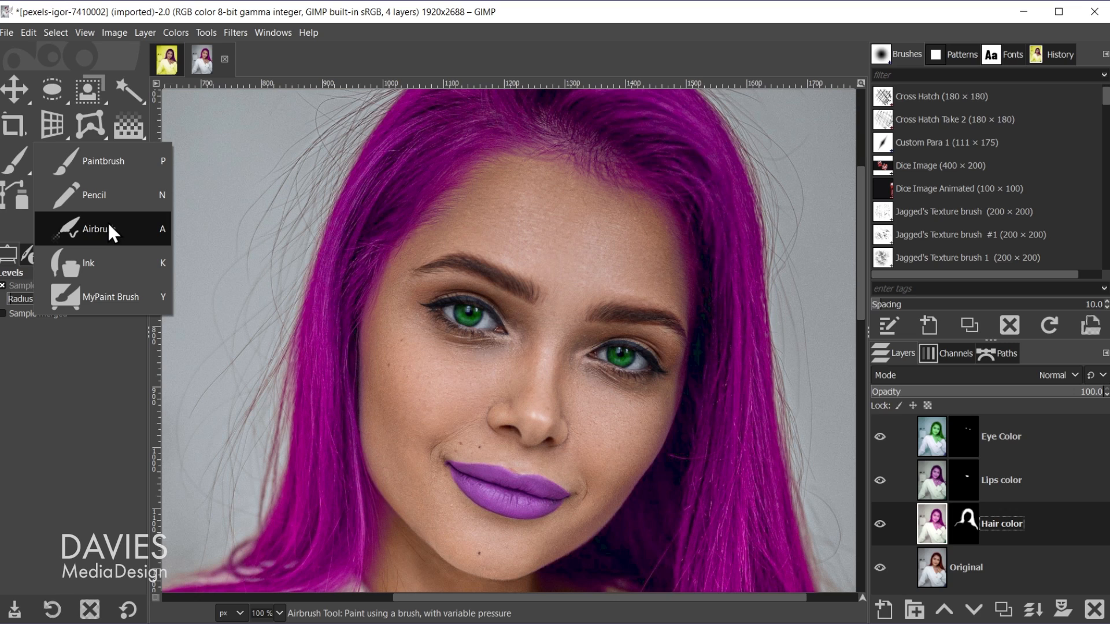
click(110, 229)
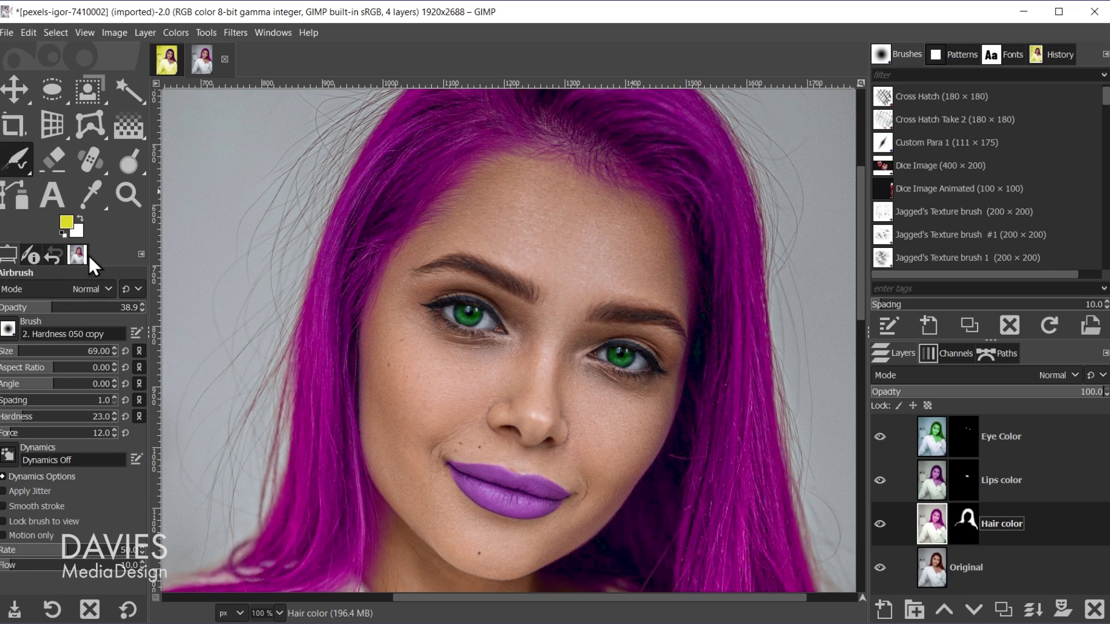
click(64, 237)
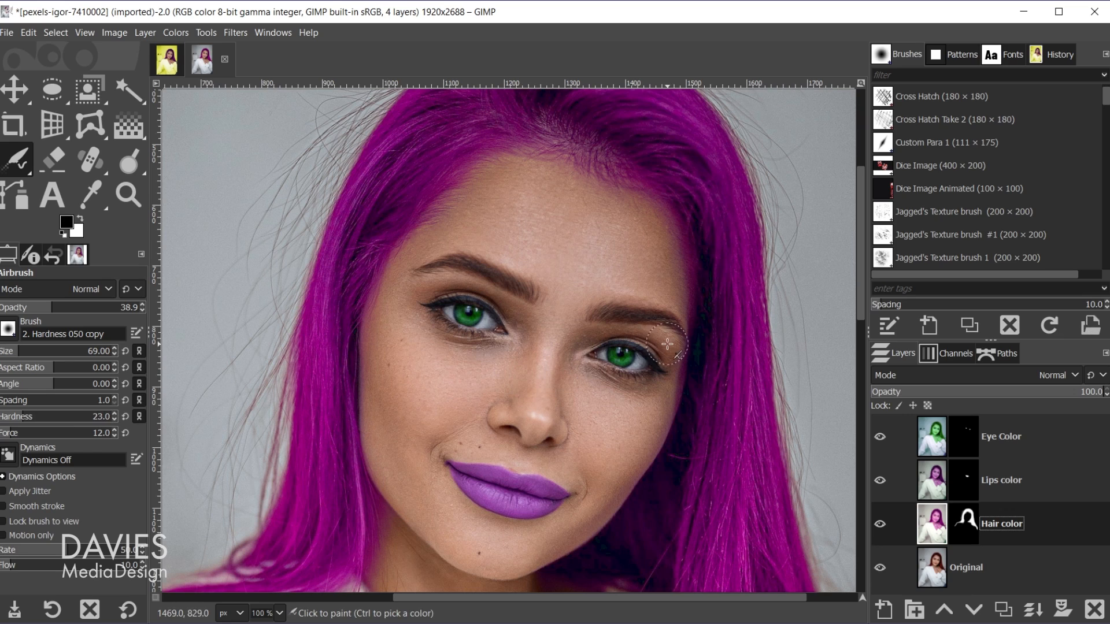
click(17, 351)
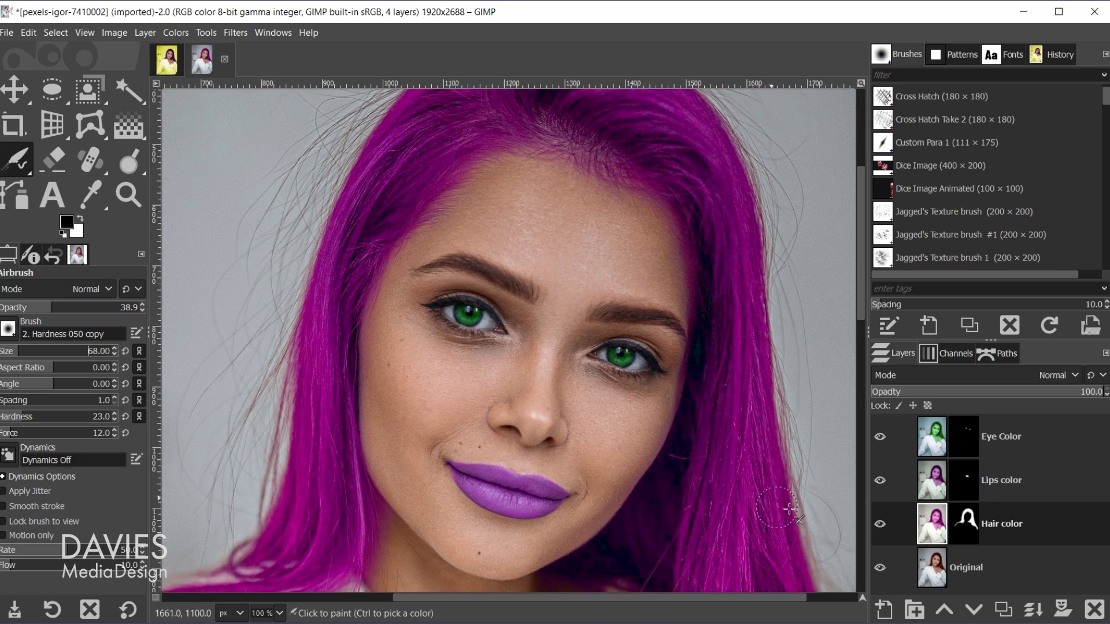
click(963, 523)
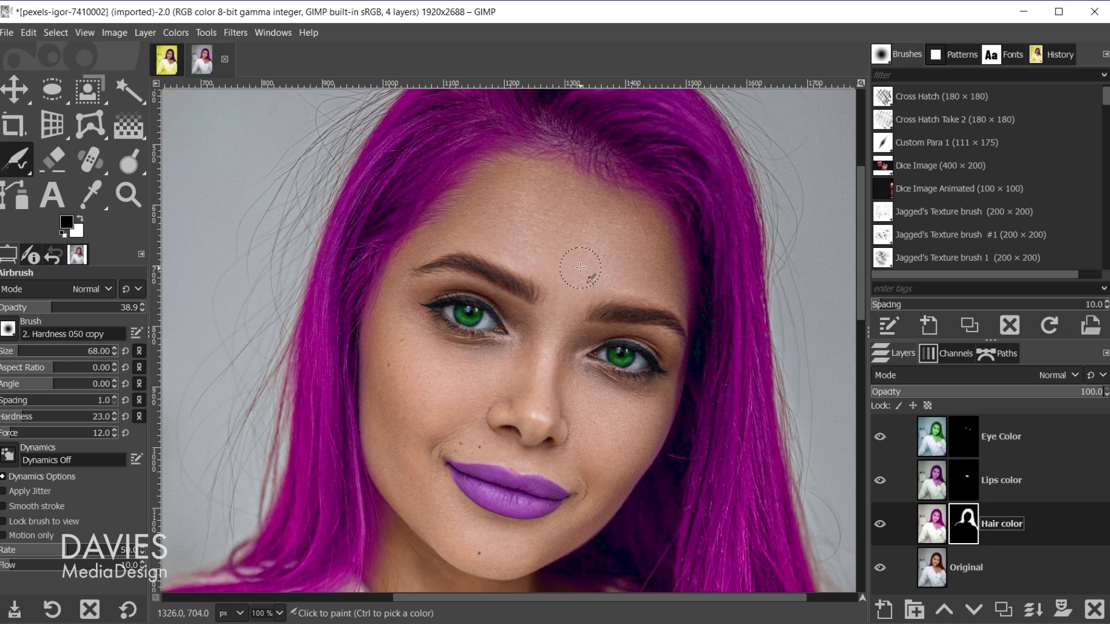
Try airbrushing white on the hair mask across the forehead beside the hairline, undo the stroke and restore the black foreground.
key(x)
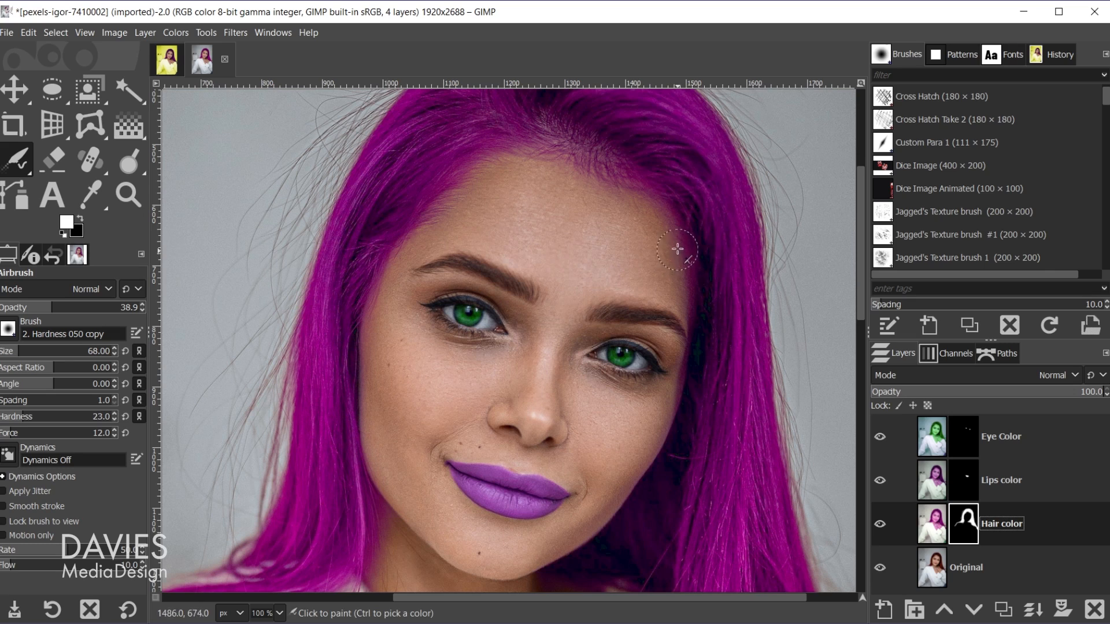
mouse_move(656, 255)
mouse_down()
mouse_move(633, 240)
mouse_move(684, 237)
mouse_move(577, 242)
mouse_move(654, 182)
mouse_move(555, 255)
mouse_move(675, 200)
mouse_move(578, 267)
mouse_move(663, 246)
mouse_move(624, 286)
mouse_move(716, 260)
mouse_up()
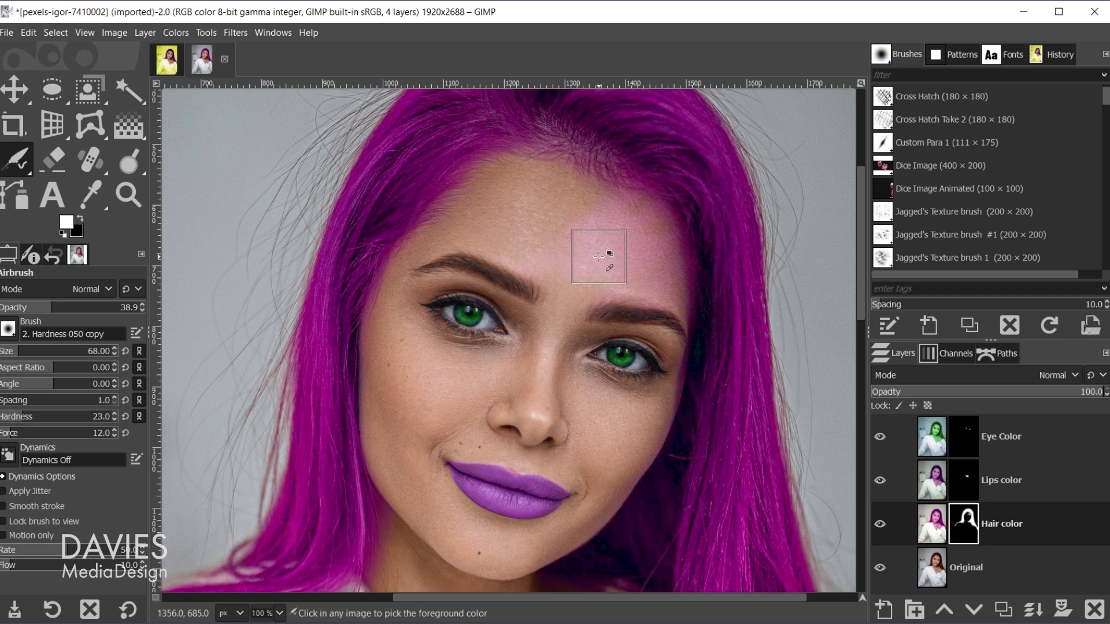
key(ctrl+z)
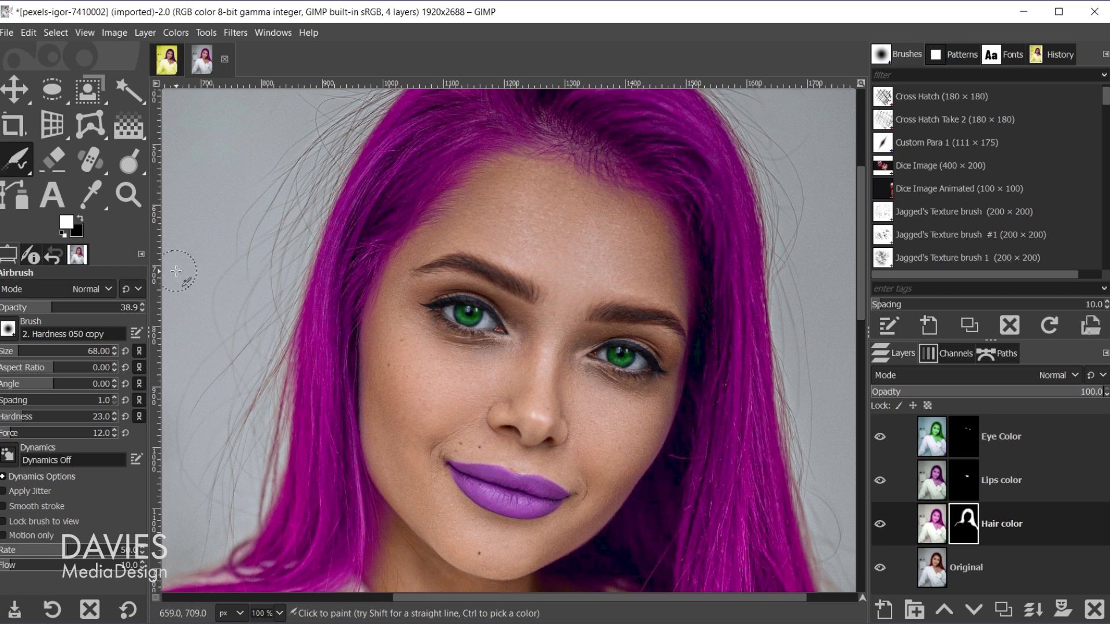
key(x)
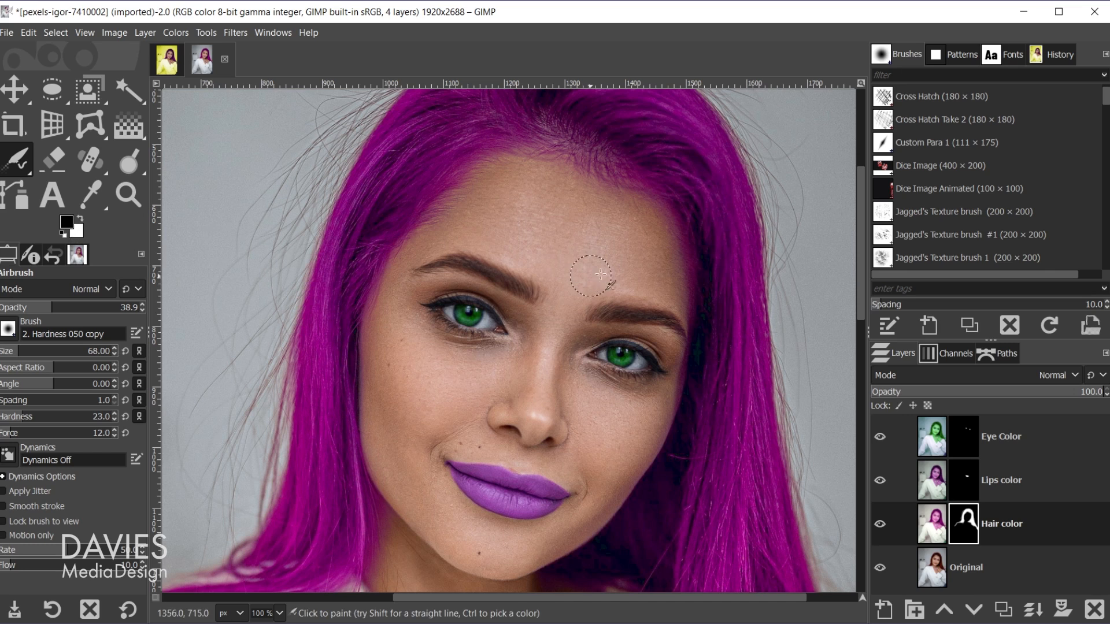
Airbrush black on the hair mask to clean purple spill off the right forehead, cheek and jaw edge, raising the opacity to 100.
scroll(684, 252, up, 2)
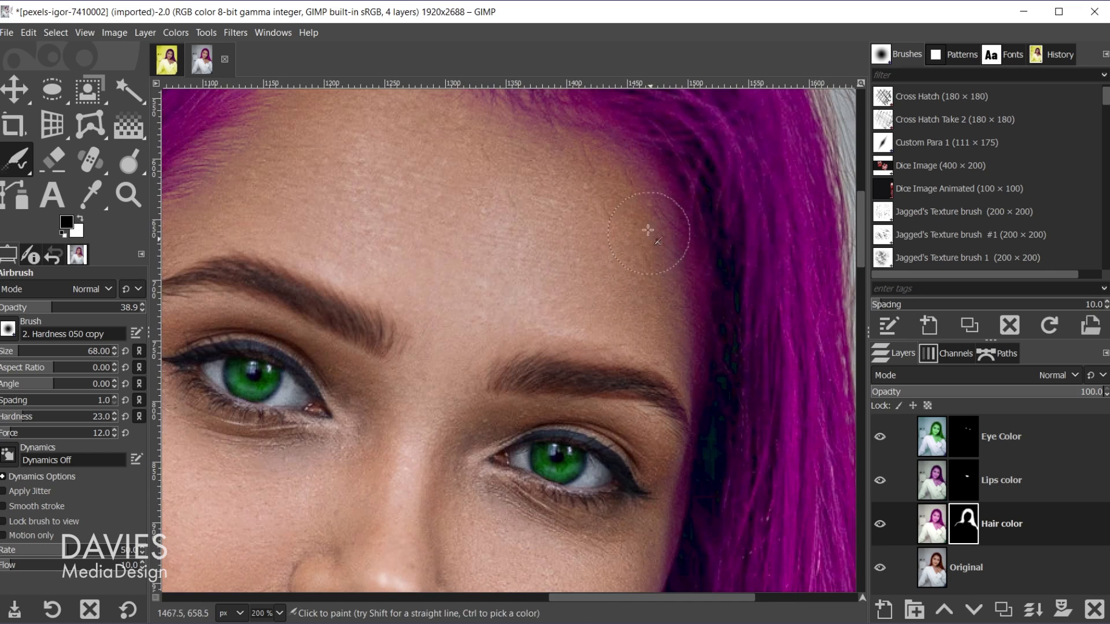
mouse_move(668, 250)
mouse_down()
mouse_move(687, 389)
mouse_move(650, 191)
mouse_move(669, 218)
mouse_move(676, 370)
mouse_up()
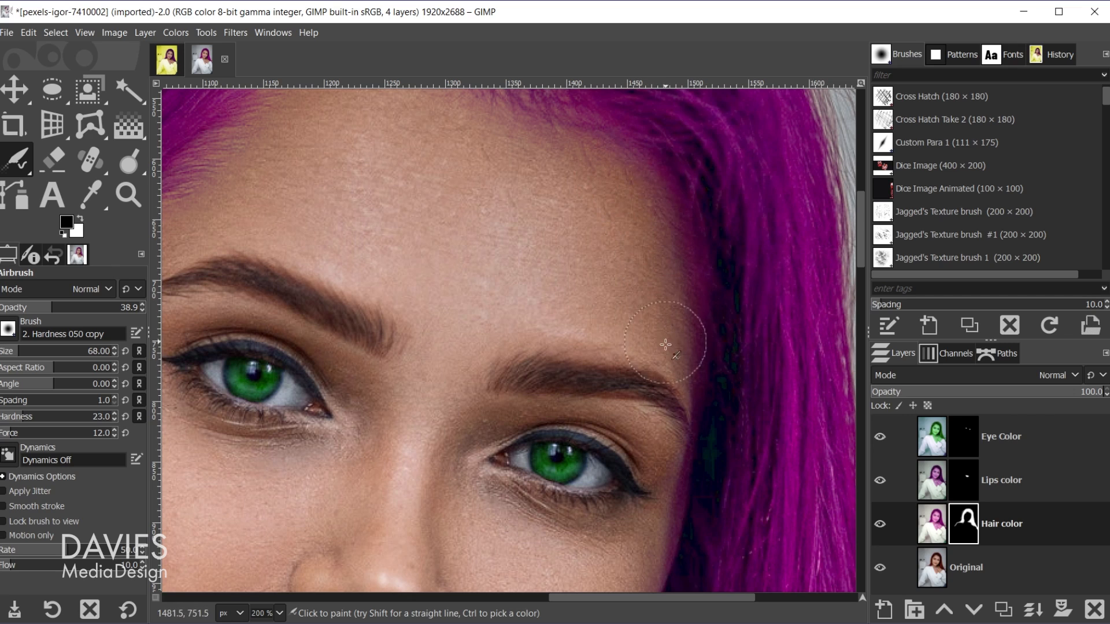
scroll(671, 370, down, 3)
mouse_move(659, 418)
mouse_down()
mouse_move(672, 373)
mouse_move(656, 444)
mouse_move(638, 469)
mouse_move(681, 353)
mouse_move(682, 383)
mouse_move(639, 534)
mouse_up()
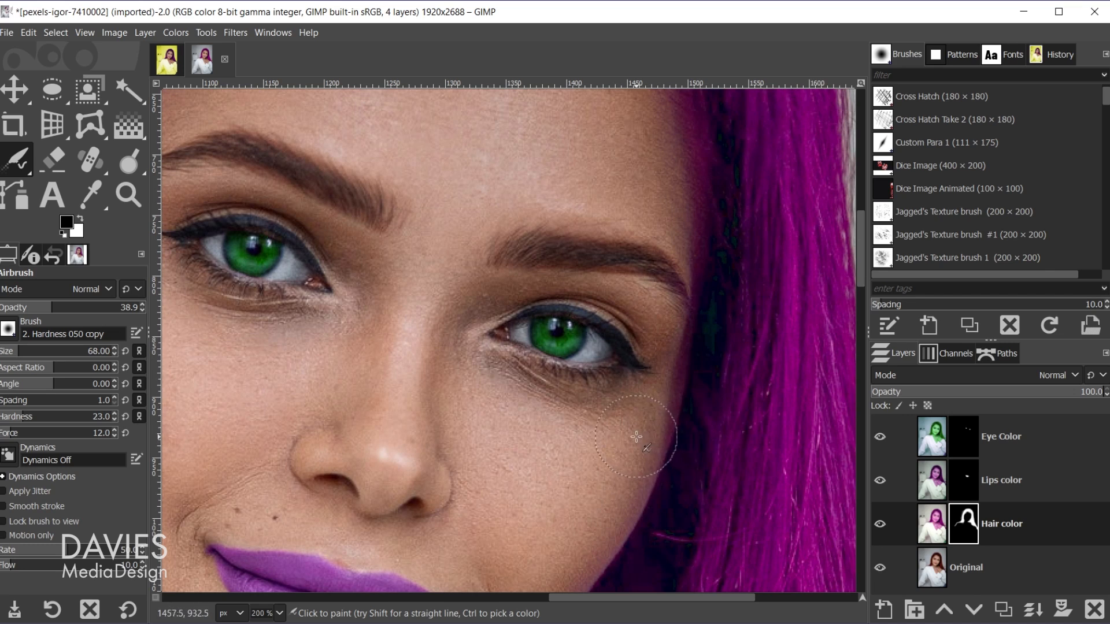
drag(55, 308, 144, 308)
mouse_move(639, 441)
mouse_down()
mouse_move(657, 392)
mouse_move(612, 506)
mouse_move(649, 400)
mouse_up()
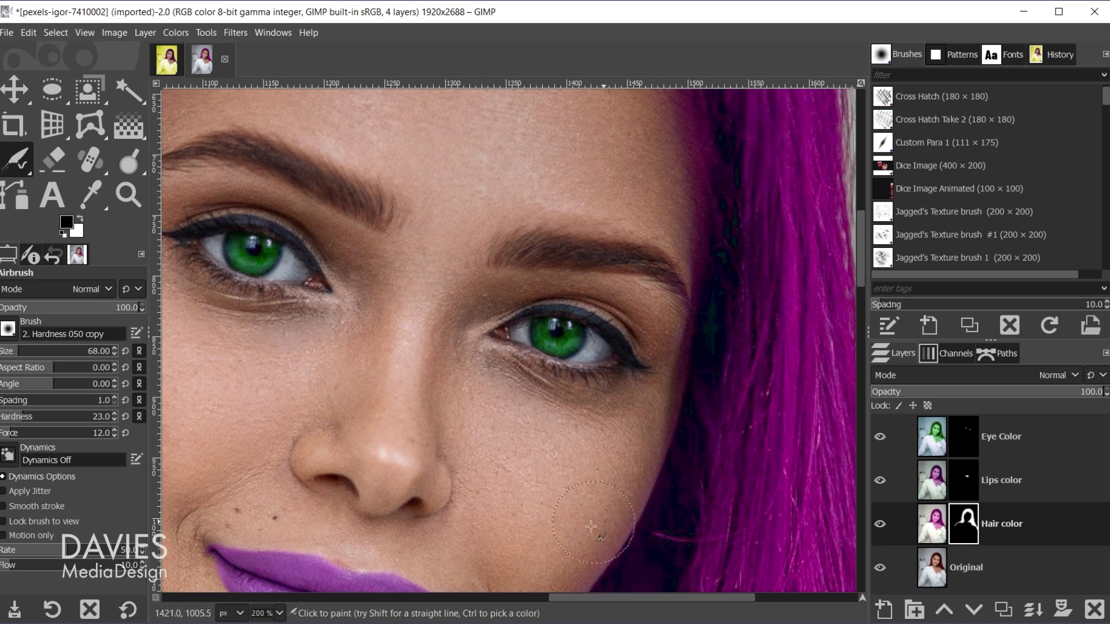
scroll(626, 474, down, 2)
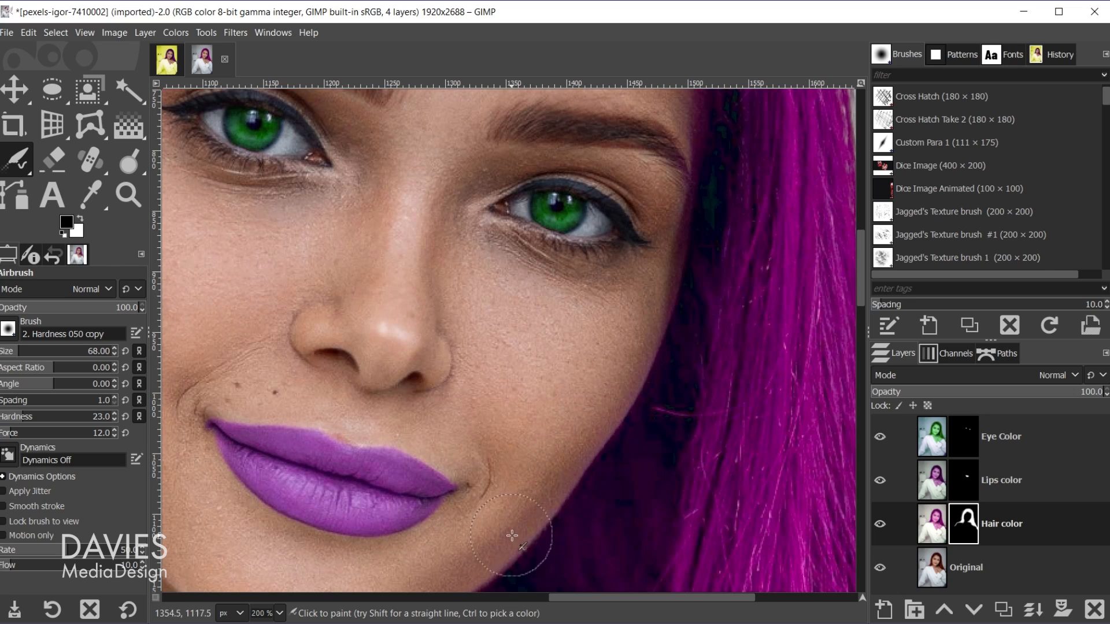
scroll(538, 508, up, 5)
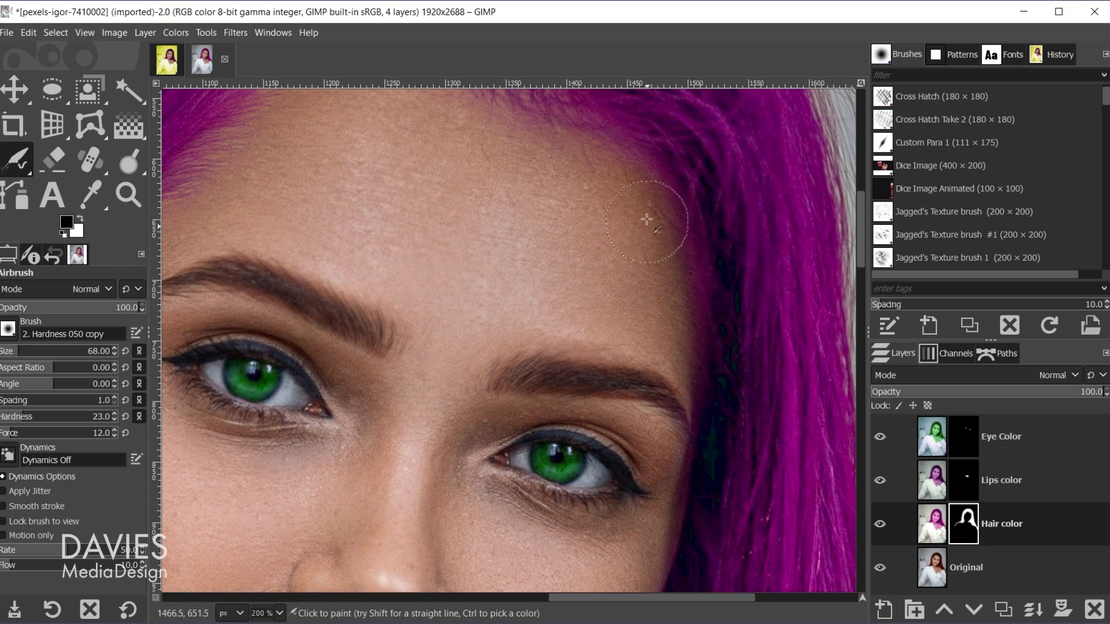
Inspect the hair mask's edges around the neck, shoulder and crown for leftover purple spill.
scroll(671, 231, down, 4)
scroll(752, 518, down, 5)
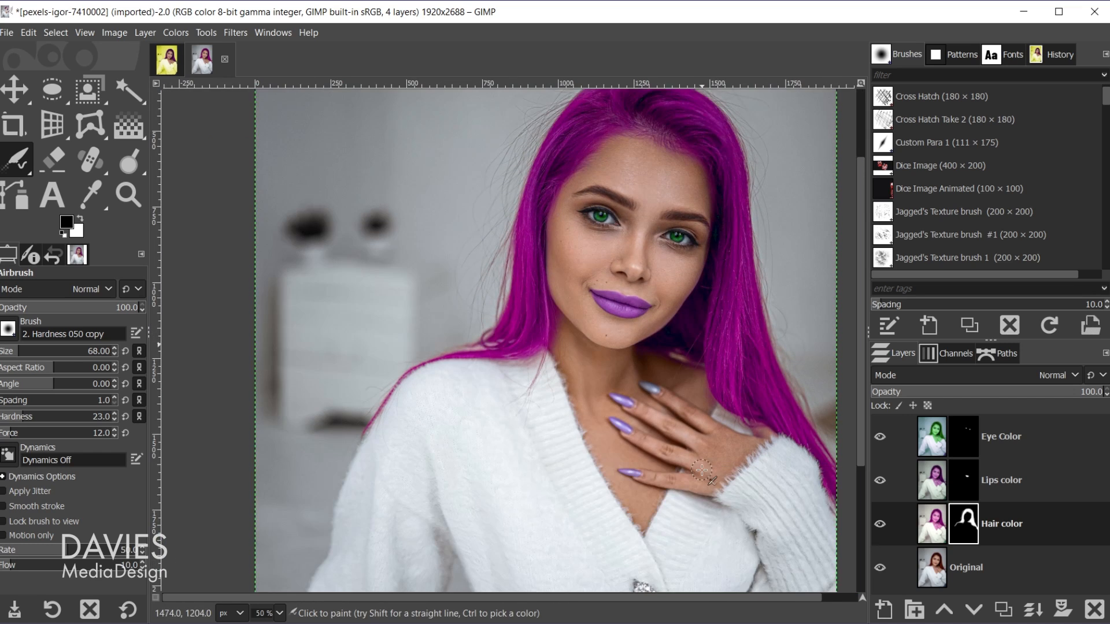
scroll(578, 318, up, 4)
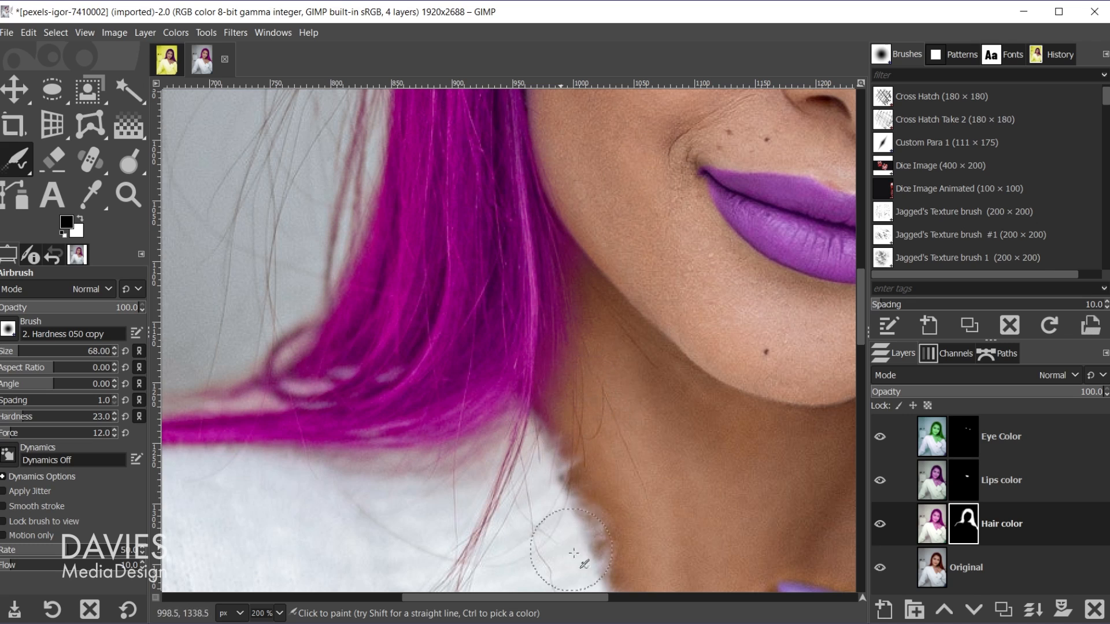
scroll(652, 490, down, 5)
scroll(784, 477, up, 1)
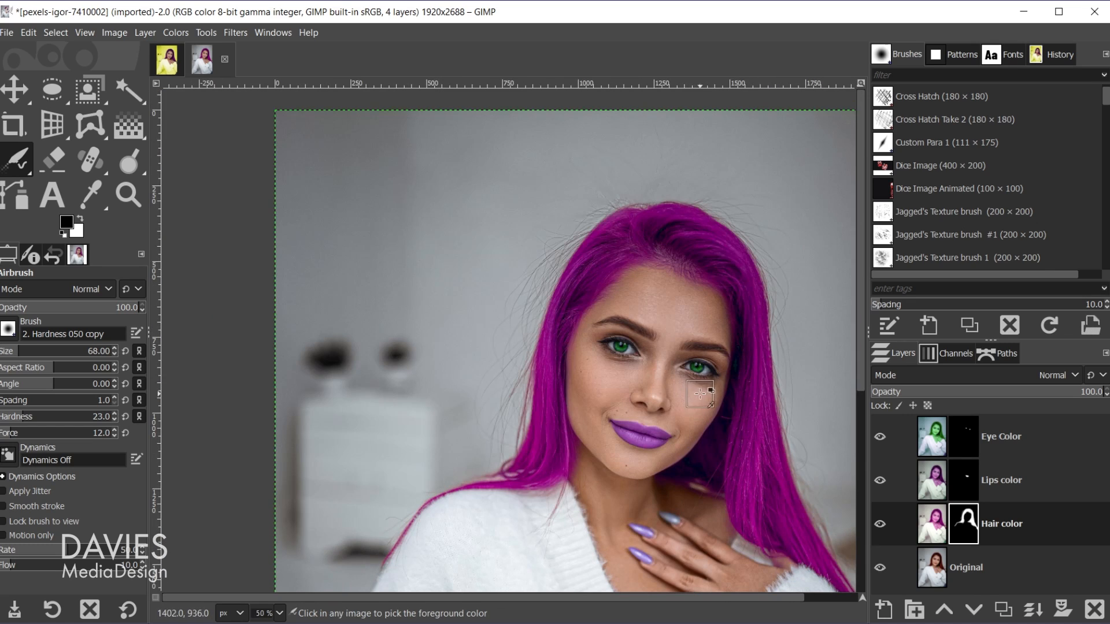
scroll(712, 381, up, 2)
scroll(717, 336, up, 2)
scroll(717, 361, up, 1)
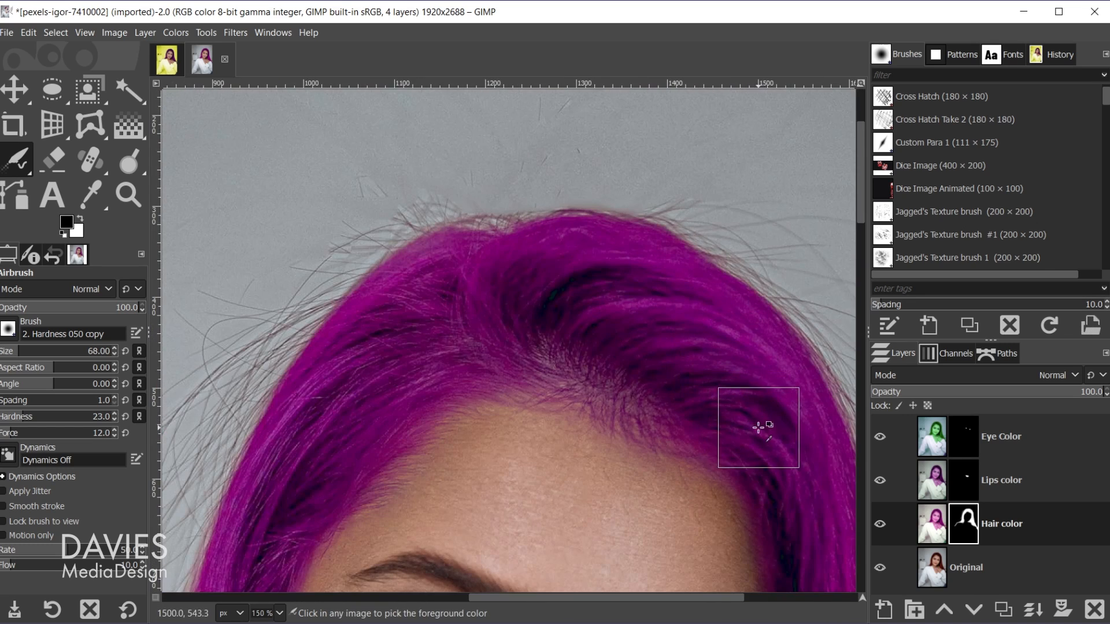
scroll(669, 441, down, 6)
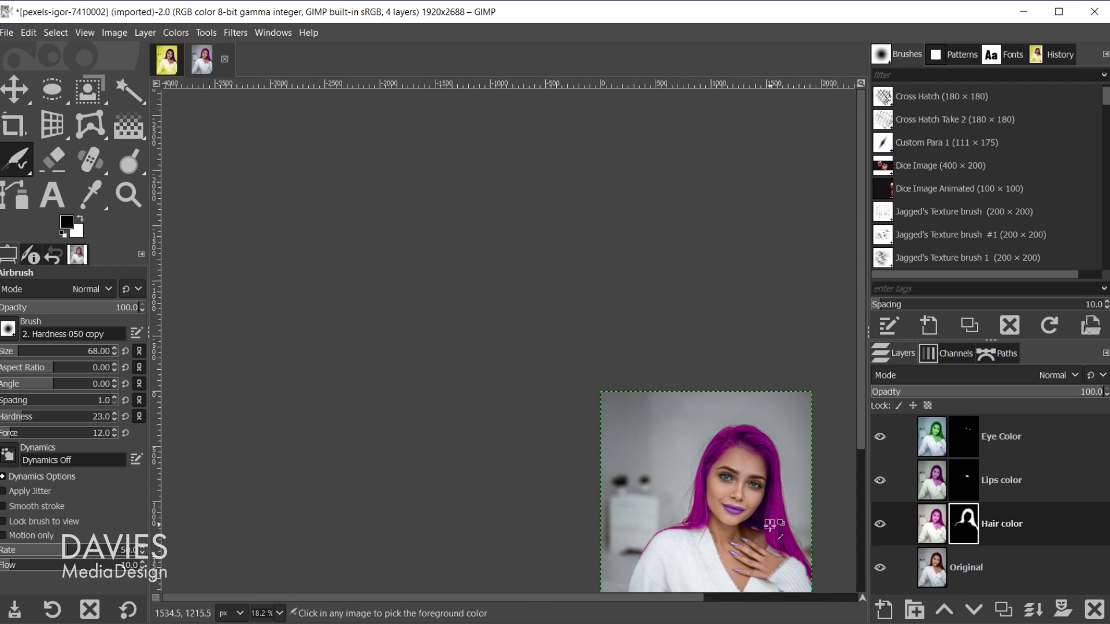
scroll(775, 526, up, 1)
scroll(731, 597, right, 2)
scroll(730, 597, right, 3)
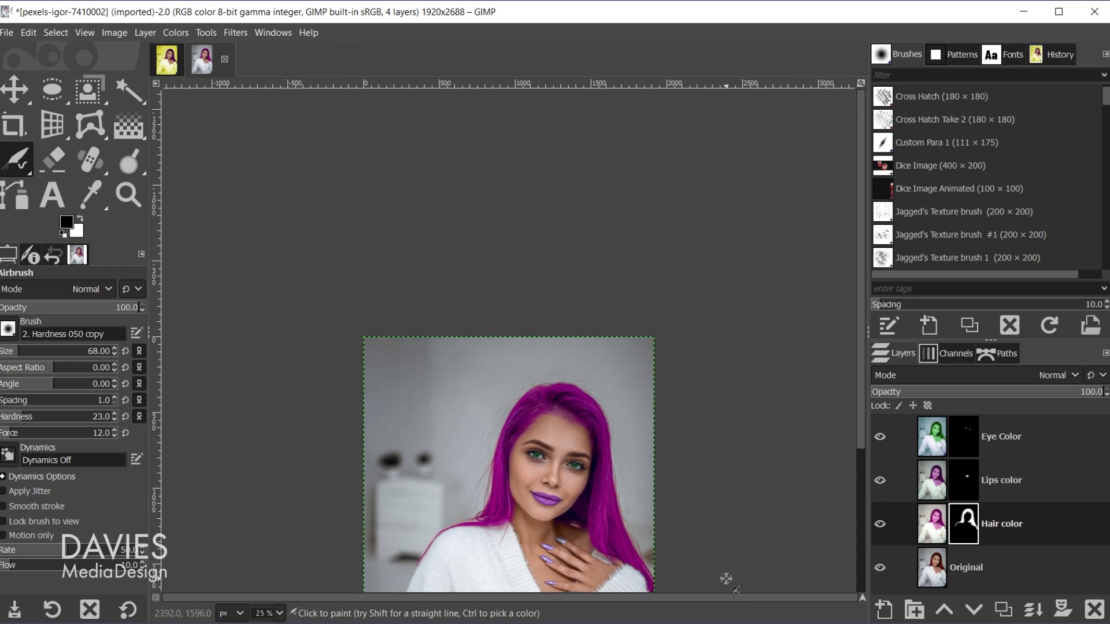
Compare the whole recolored portrait with the untouched photo by showing only the Original layer, and restore all layers.
key(shift+ctrl+j)
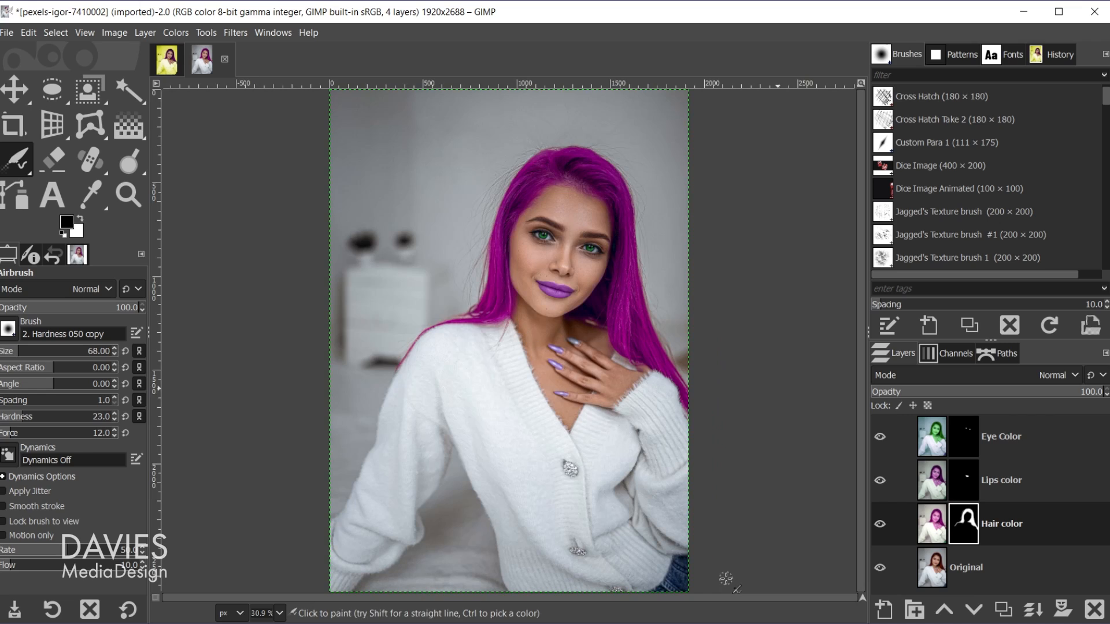
shift+click(880, 568)
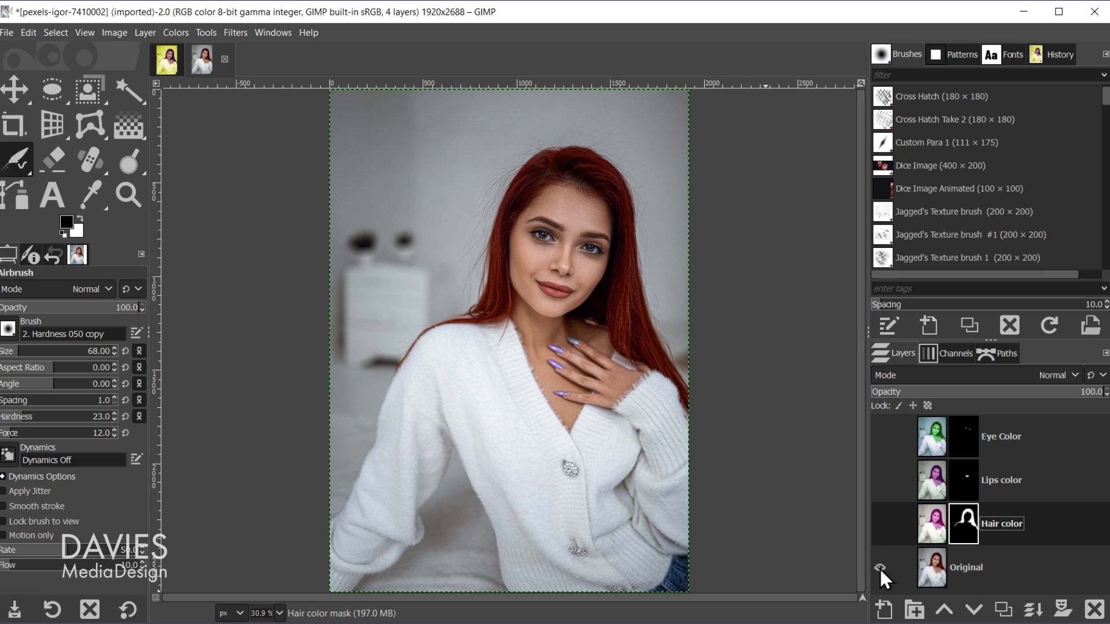
shift+click(880, 568)
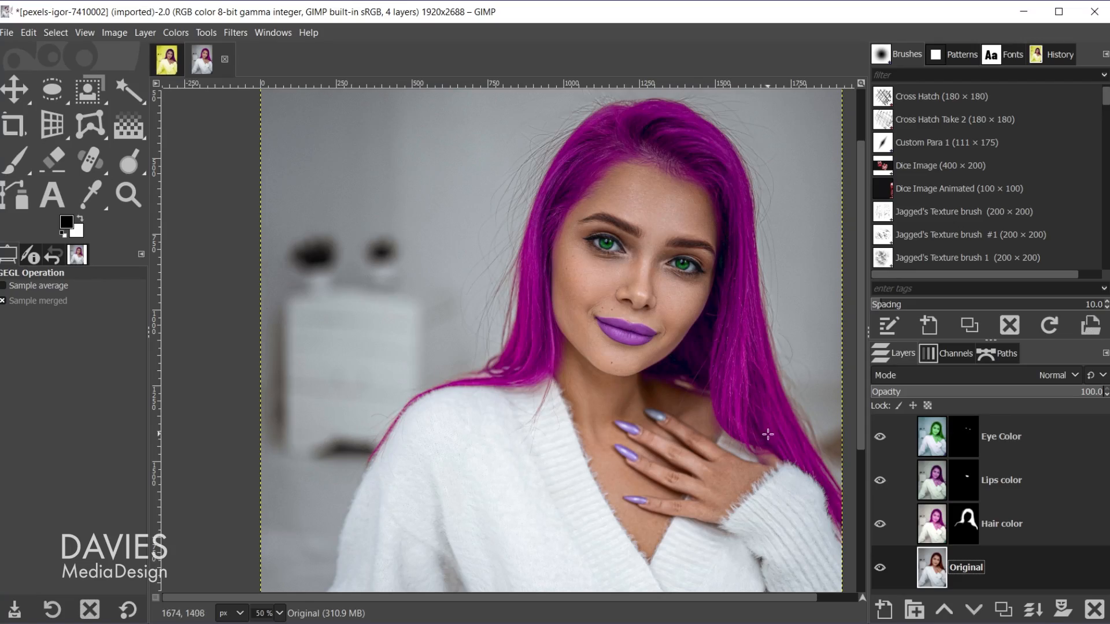
Duplicate the Original layer and rename the copy as Nails color.
click(1003, 610)
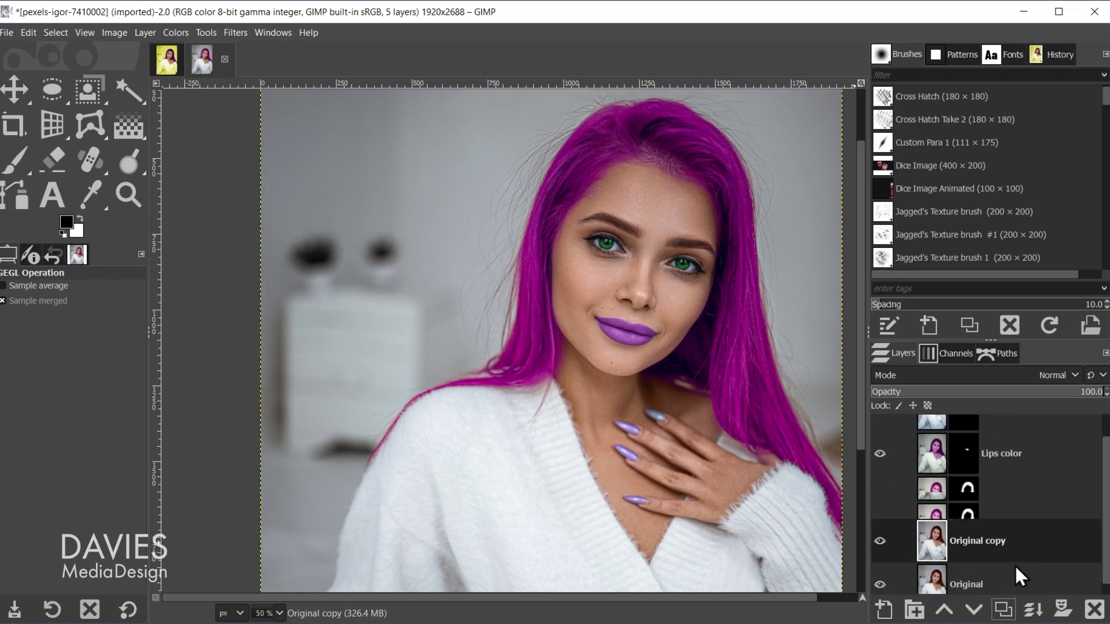
double_click(966, 528)
text(Nails color)
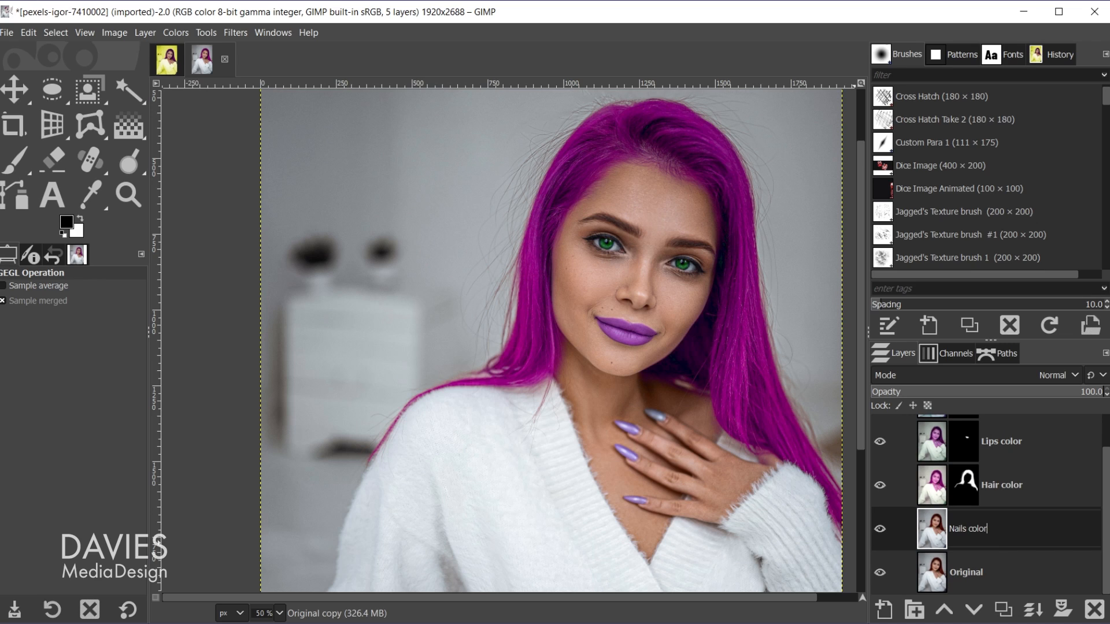
key(Return)
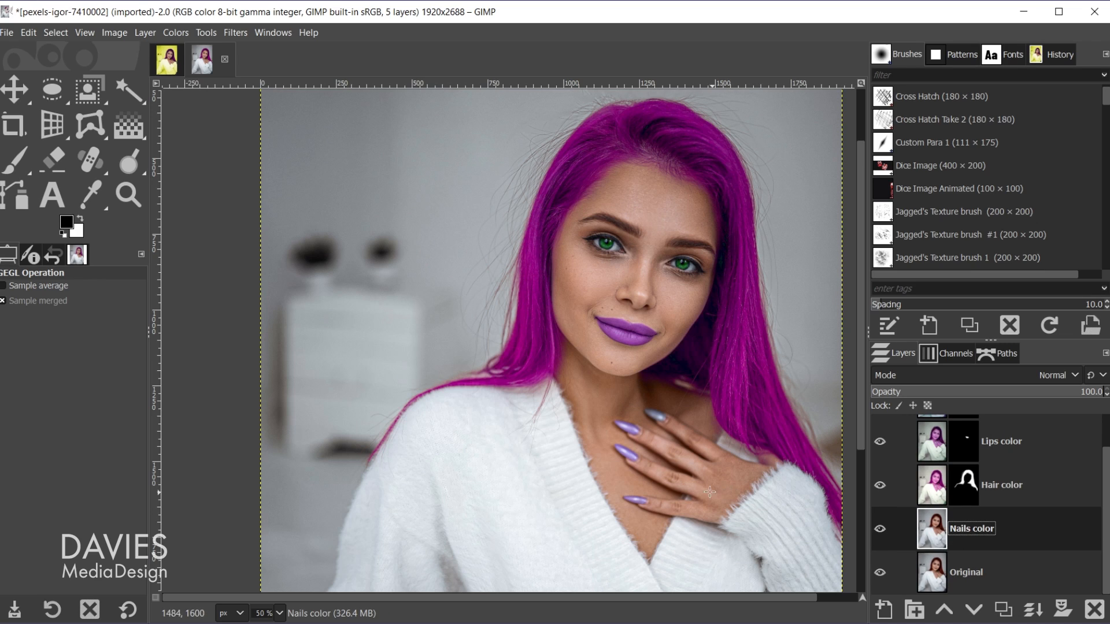
Turn on the Quick Mask for selecting the purple fingernails on the hand.
scroll(711, 492, up, 2)
scroll(697, 481, up, 1)
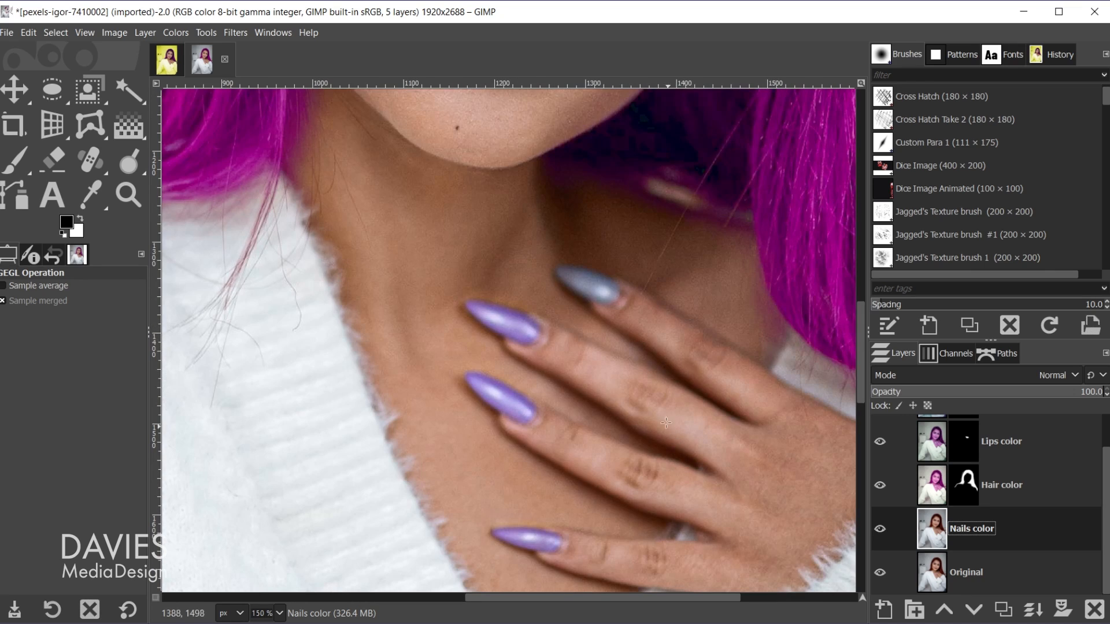
scroll(659, 408, down, 2)
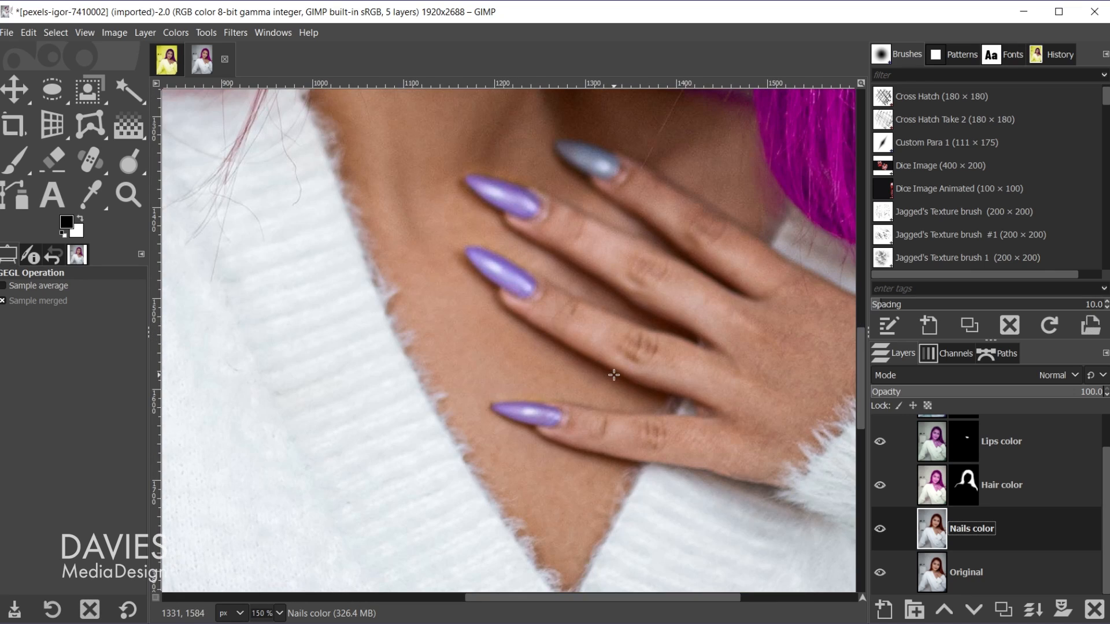
click(155, 598)
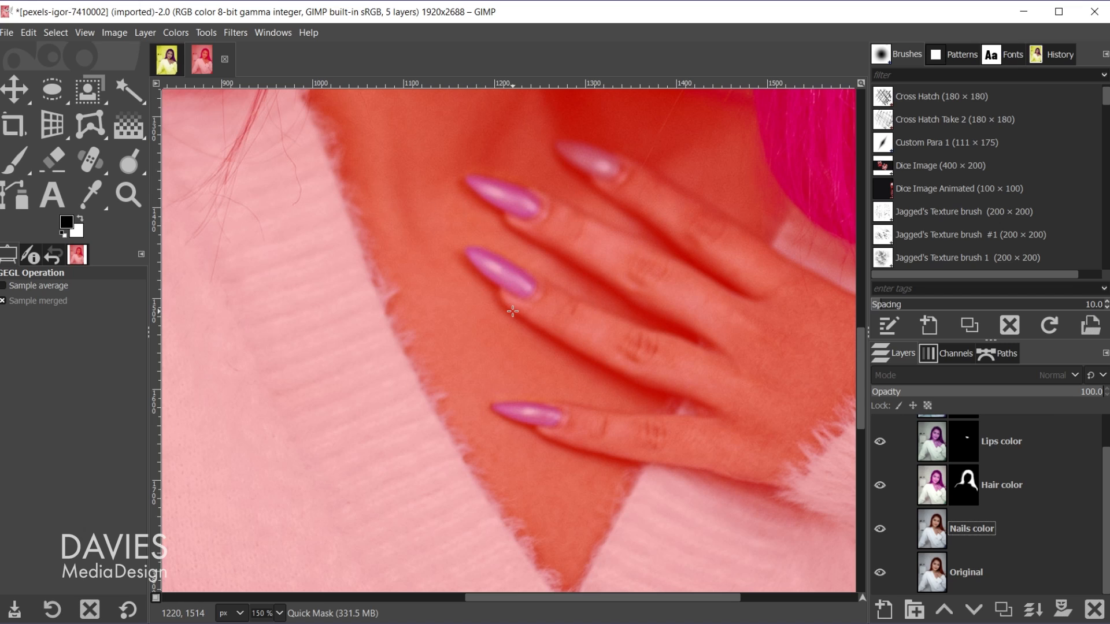
Paint white over the body of the little finger's nail in the Quick Mask, using a size 15 Paintbrush with hardness 32 and force 35.
click(16, 161)
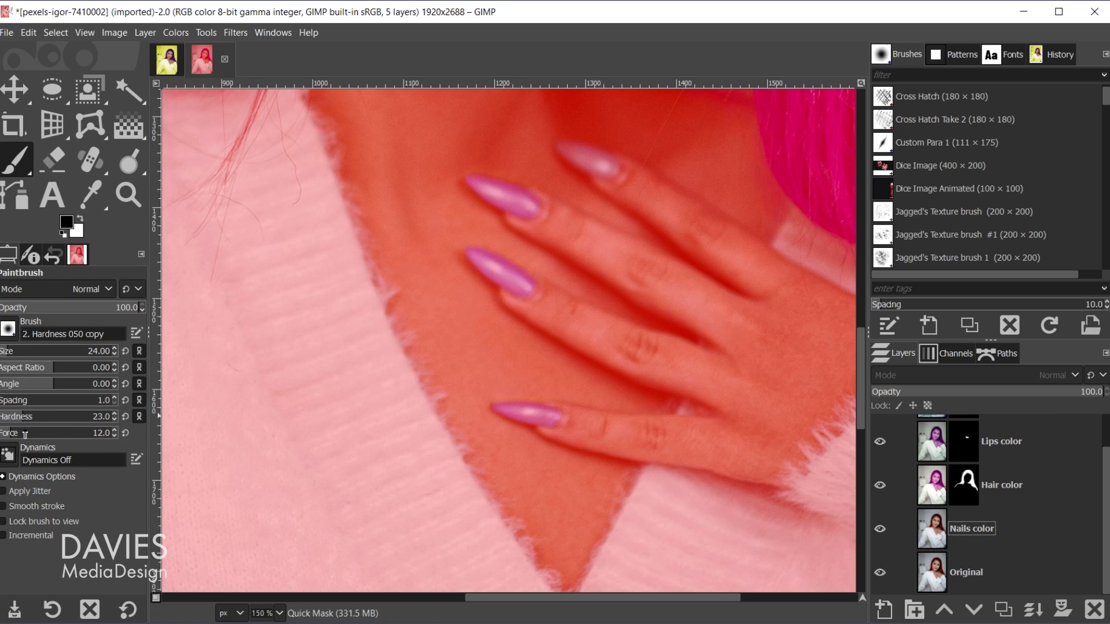
drag(11, 433, 25, 433)
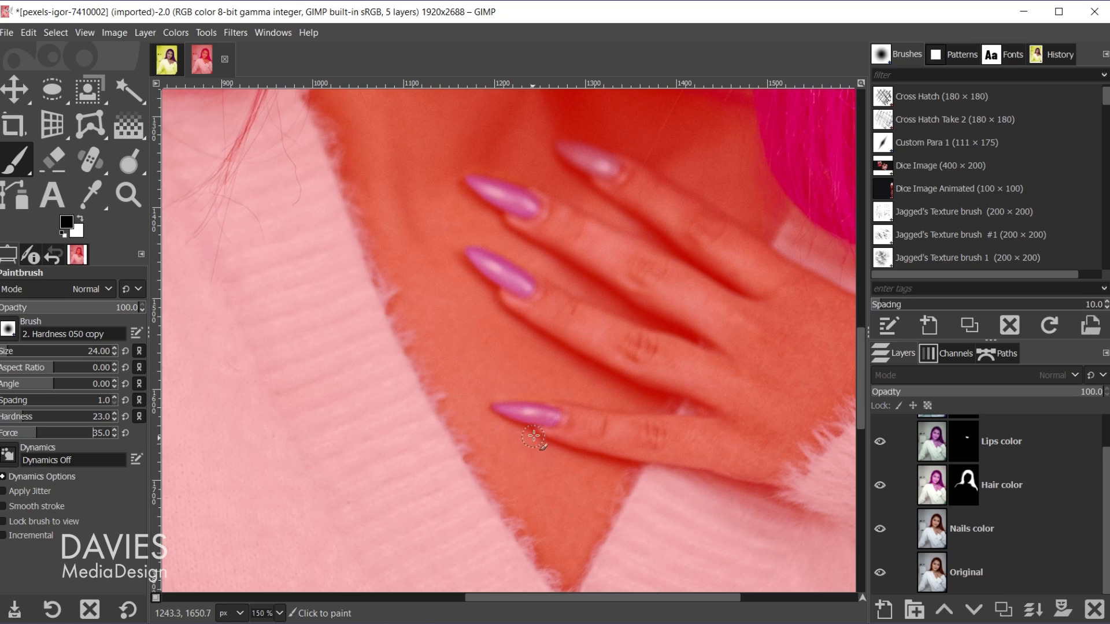
scroll(537, 433, up, 1)
scroll(540, 428, up, 3)
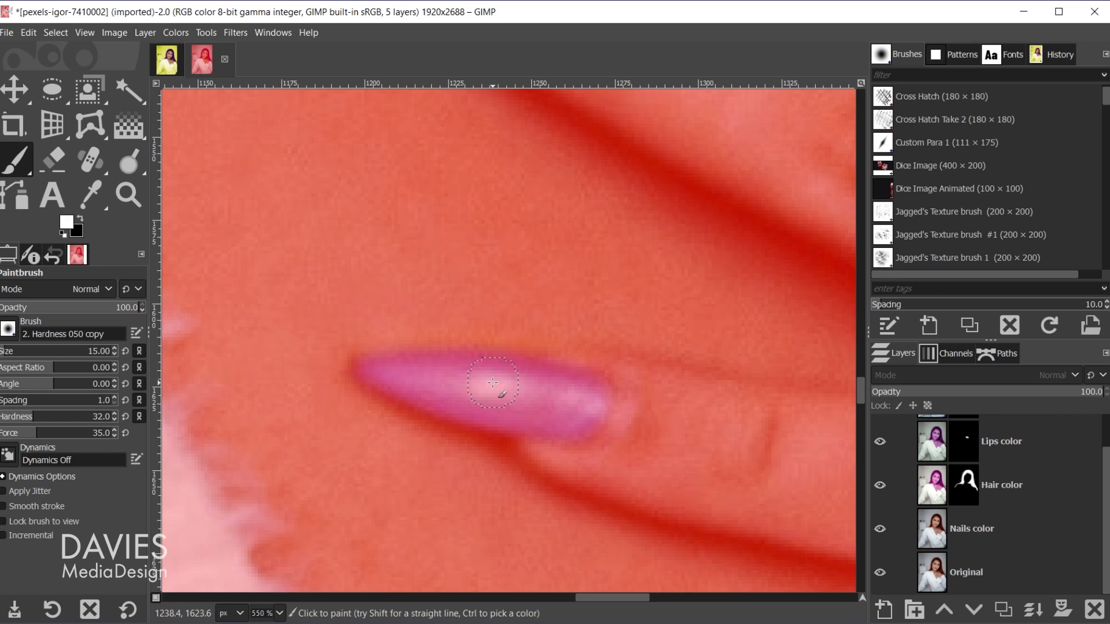
mouse_move(493, 383)
mouse_down()
mouse_move(440, 376)
mouse_move(483, 377)
mouse_move(452, 387)
mouse_move(525, 400)
mouse_move(509, 379)
mouse_move(428, 374)
mouse_up()
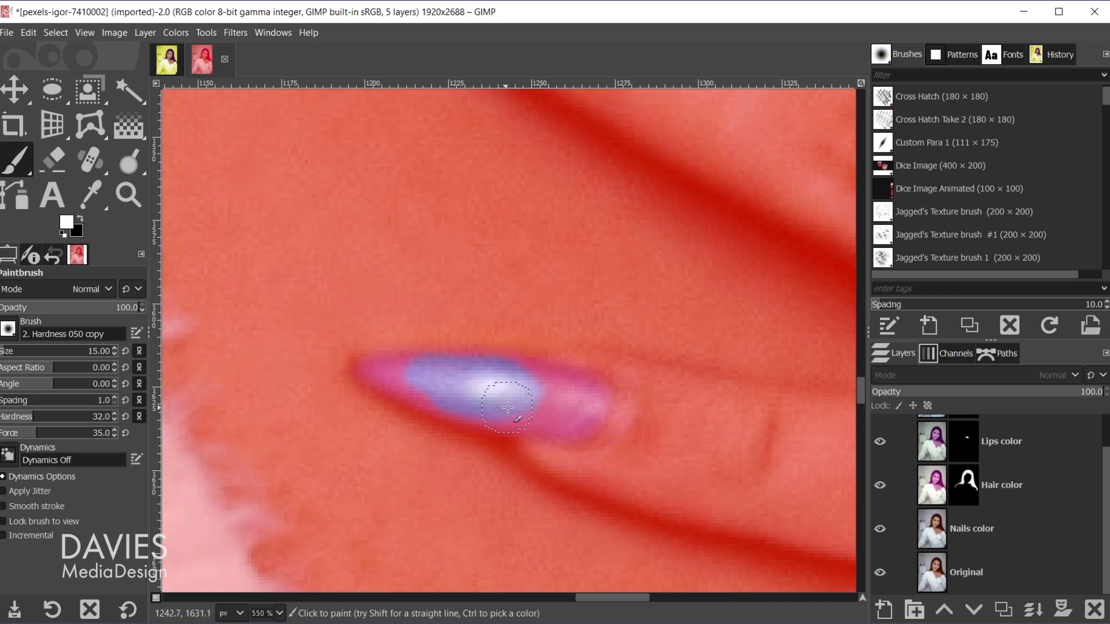
mouse_move(507, 408)
mouse_down()
mouse_move(590, 409)
mouse_move(569, 379)
mouse_move(508, 374)
mouse_move(507, 405)
mouse_move(414, 383)
mouse_up()
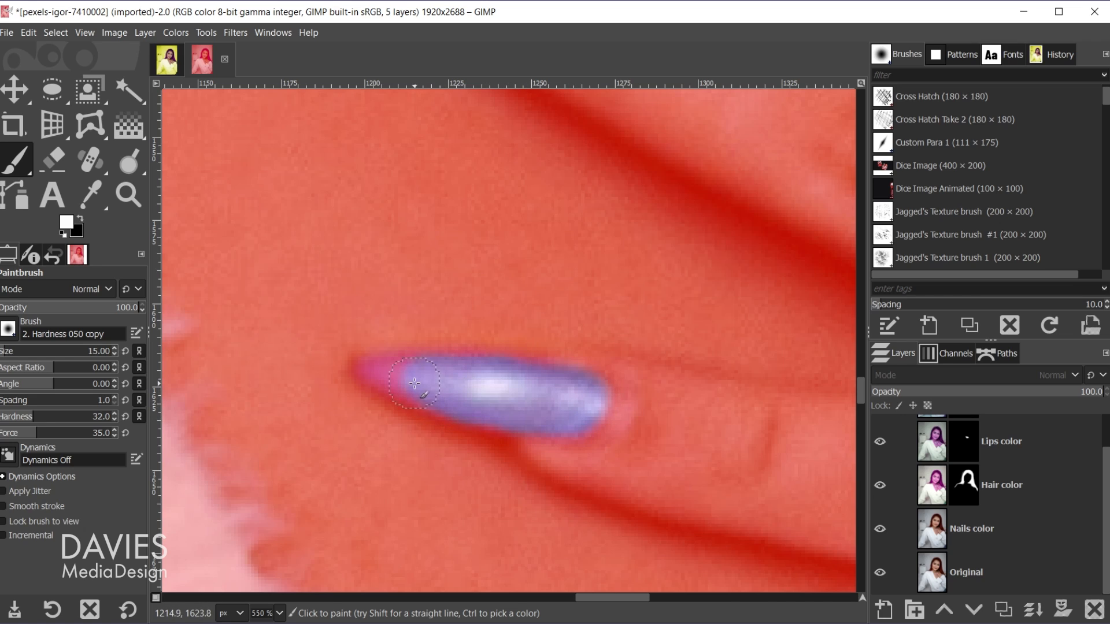
Reduce the brush size to 8 and paint the little fingernail's pointed tip and upper edge into the Quick Mask.
key(bracketleft)
key(bracketleft)
key(bracketleft)
key(bracketleft)
key(bracketleft)
key(bracketleft)
key(bracketleft)
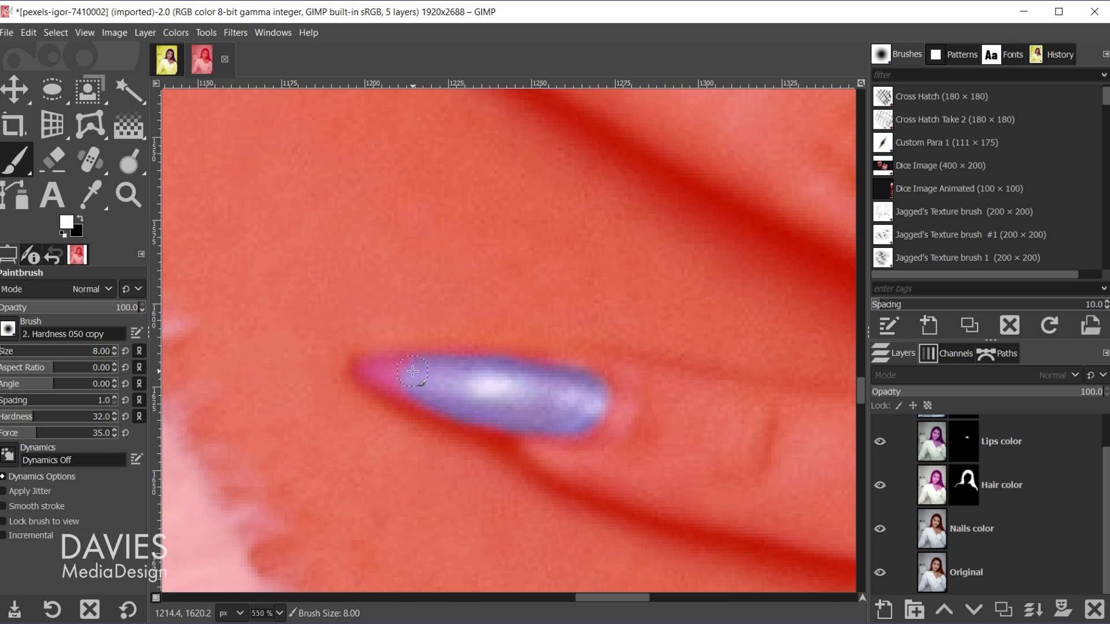
mouse_move(410, 369)
mouse_down()
mouse_move(361, 371)
mouse_move(425, 398)
mouse_up()
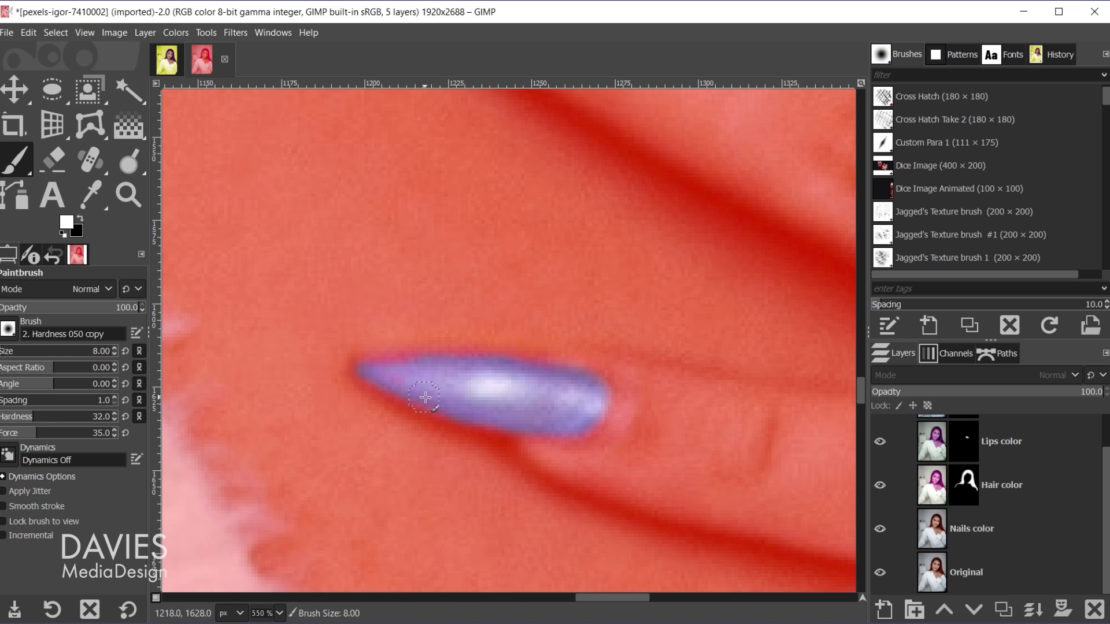
drag(366, 369, 430, 363)
drag(511, 364, 561, 373)
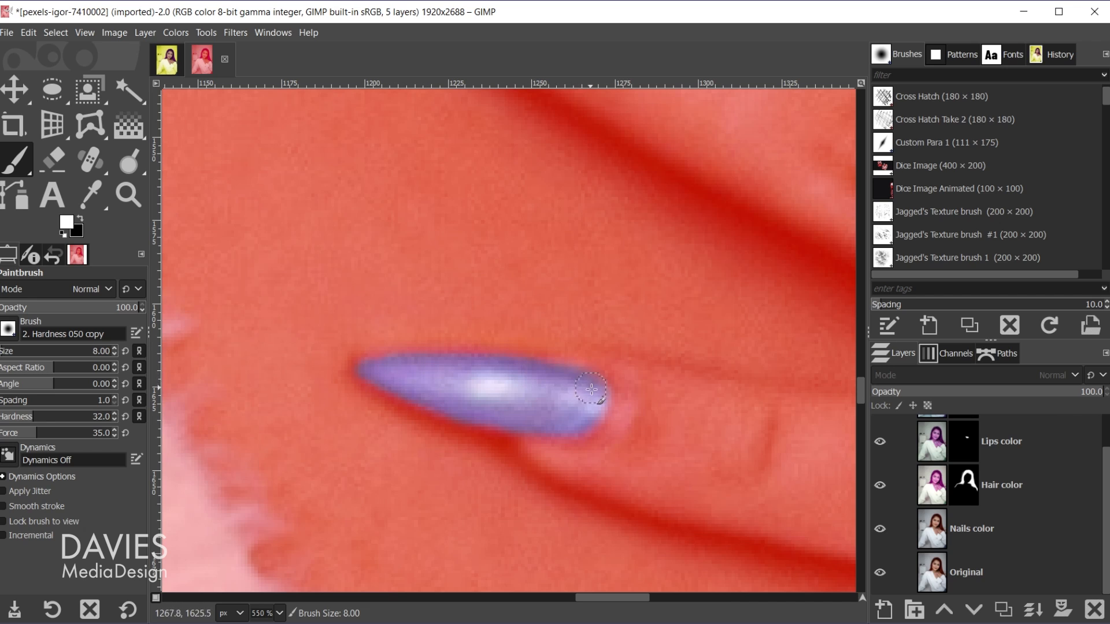
Paint the next fingernail above into the Quick Mask, enlarging the brush to size 12 to fill its middle.
scroll(638, 442, up, 3)
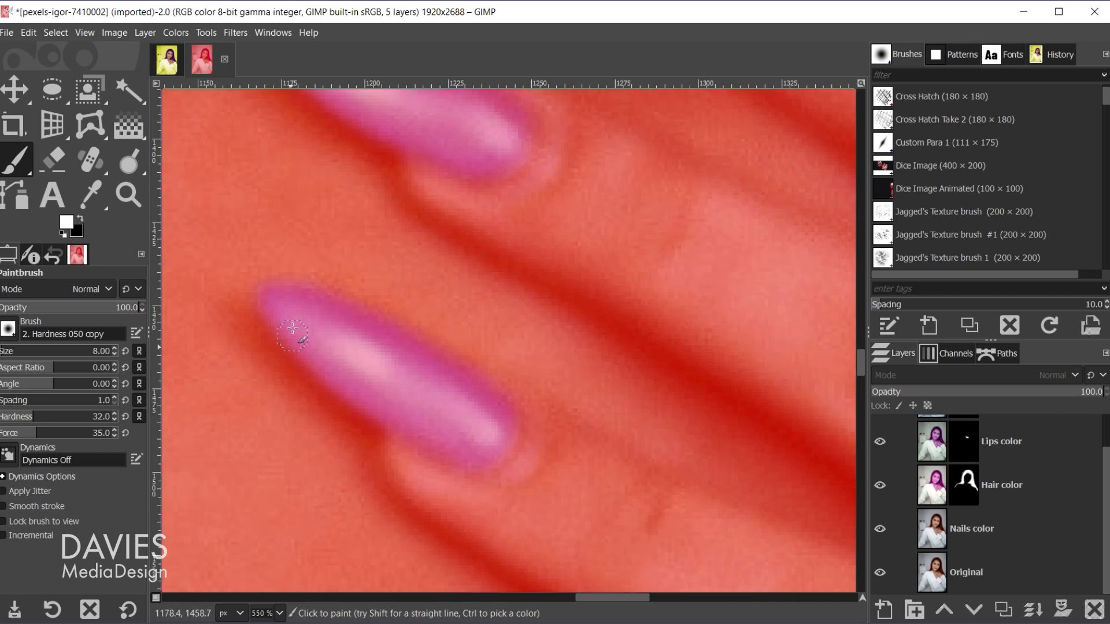
scroll(292, 328, down, 2)
mouse_move(289, 183)
mouse_down()
mouse_move(269, 174)
mouse_move(318, 172)
mouse_move(347, 260)
mouse_move(457, 332)
mouse_up()
key(bracketright)
key(bracketright)
key(bracketright)
key(bracketright)
mouse_move(339, 261)
mouse_down()
mouse_move(387, 245)
mouse_move(319, 216)
mouse_move(408, 273)
mouse_move(316, 183)
mouse_move(503, 289)
mouse_move(467, 332)
mouse_move(355, 237)
mouse_move(386, 240)
mouse_move(359, 246)
mouse_up()
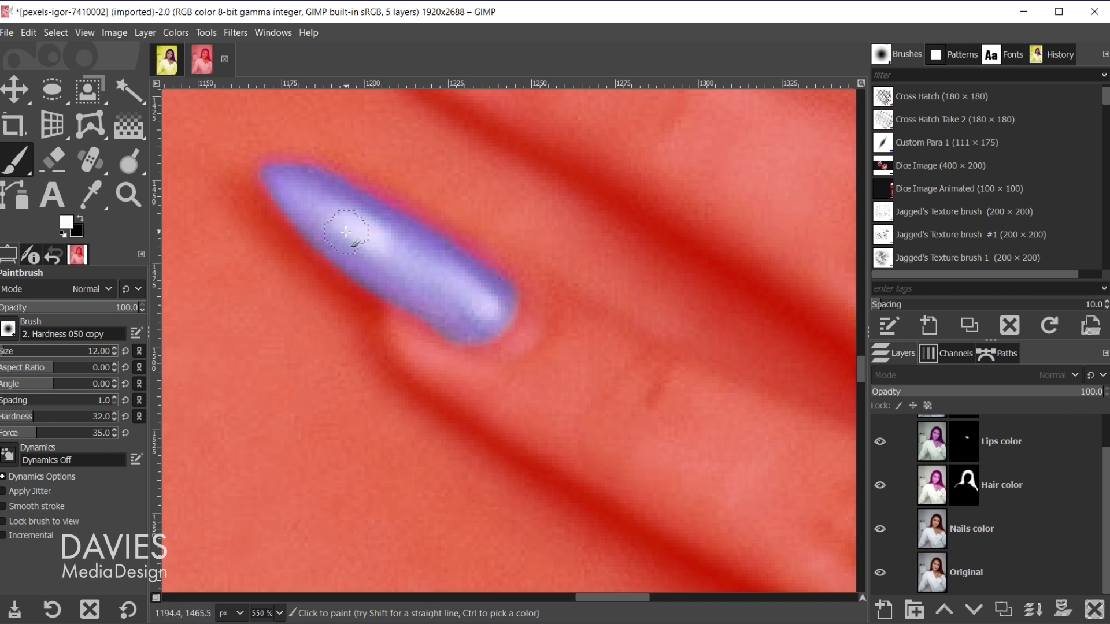
Paint the third fingernail up from the little finger into the Quick Mask with the size 12 brush.
scroll(575, 299, up, 2)
scroll(536, 304, up, 2)
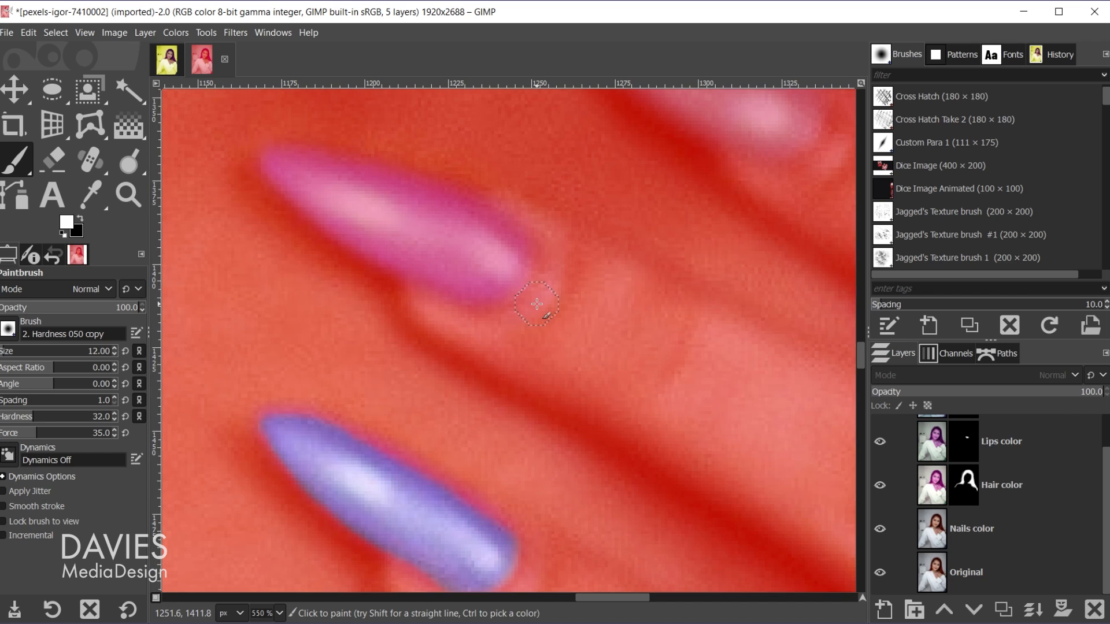
scroll(536, 304, up, 2)
mouse_move(272, 289)
mouse_down()
mouse_move(474, 412)
mouse_move(448, 331)
mouse_move(445, 346)
mouse_move(499, 379)
mouse_up()
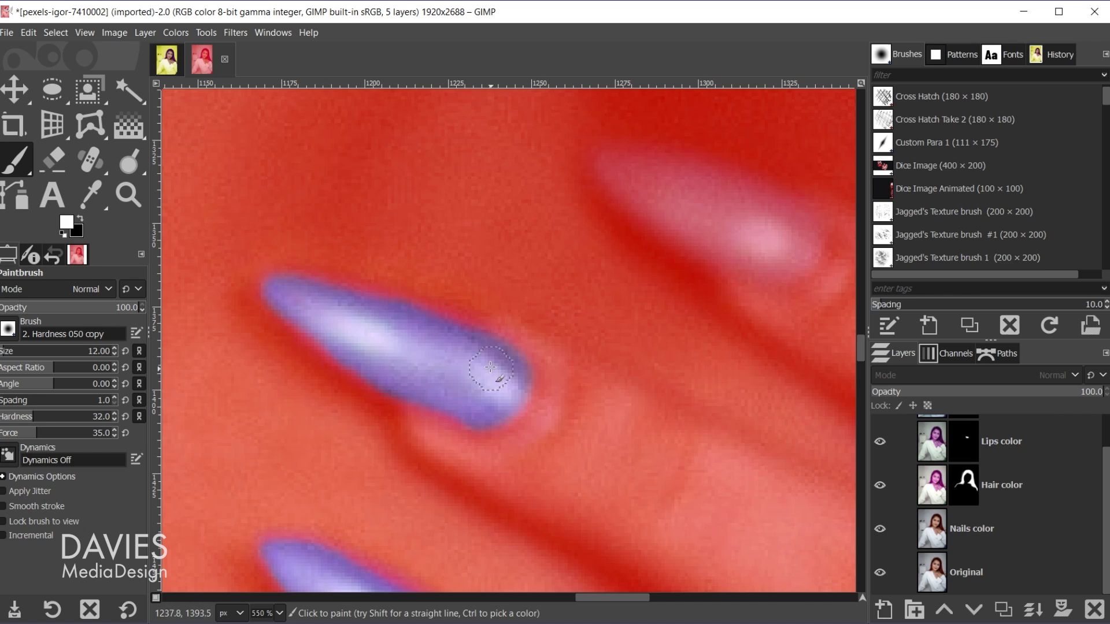
Paint the uppermost, paler fingernail into the Quick Mask from its tip to the cuticle.
drag(706, 260, 454, 339)
mouse_move(361, 248)
mouse_down()
mouse_move(441, 307)
mouse_move(377, 280)
mouse_move(502, 283)
mouse_up()
mouse_move(393, 241)
mouse_down()
mouse_move(359, 240)
mouse_move(356, 266)
mouse_move(349, 234)
mouse_move(341, 261)
mouse_move(343, 223)
mouse_move(347, 292)
mouse_up()
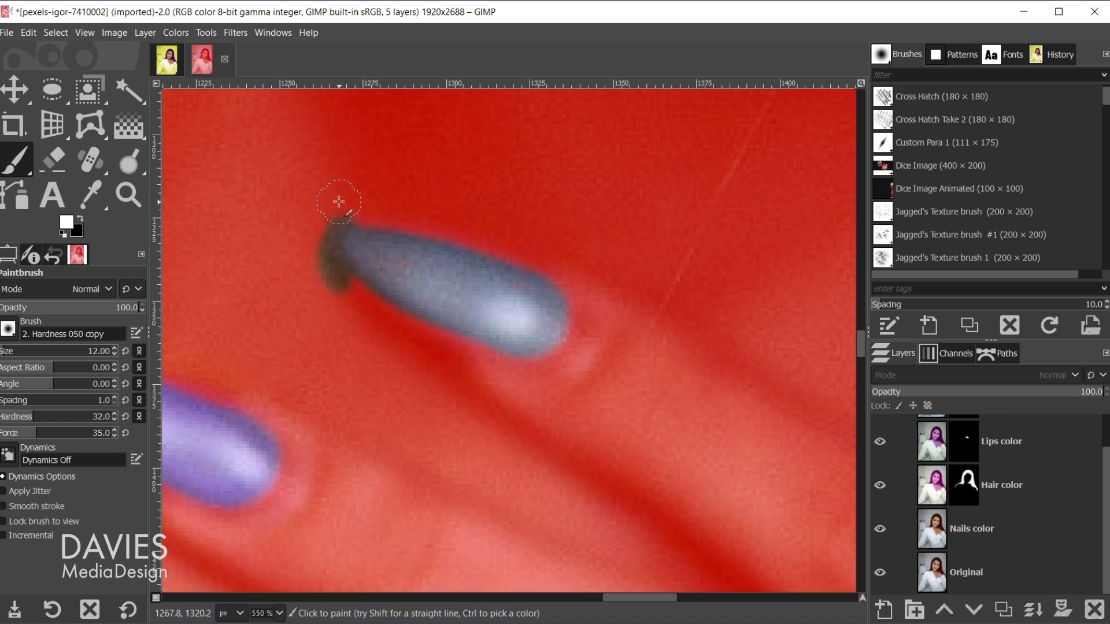
Paint black over the Quick Mask spill around the uppermost nail's tip, and restore white as the foreground color.
key(x)
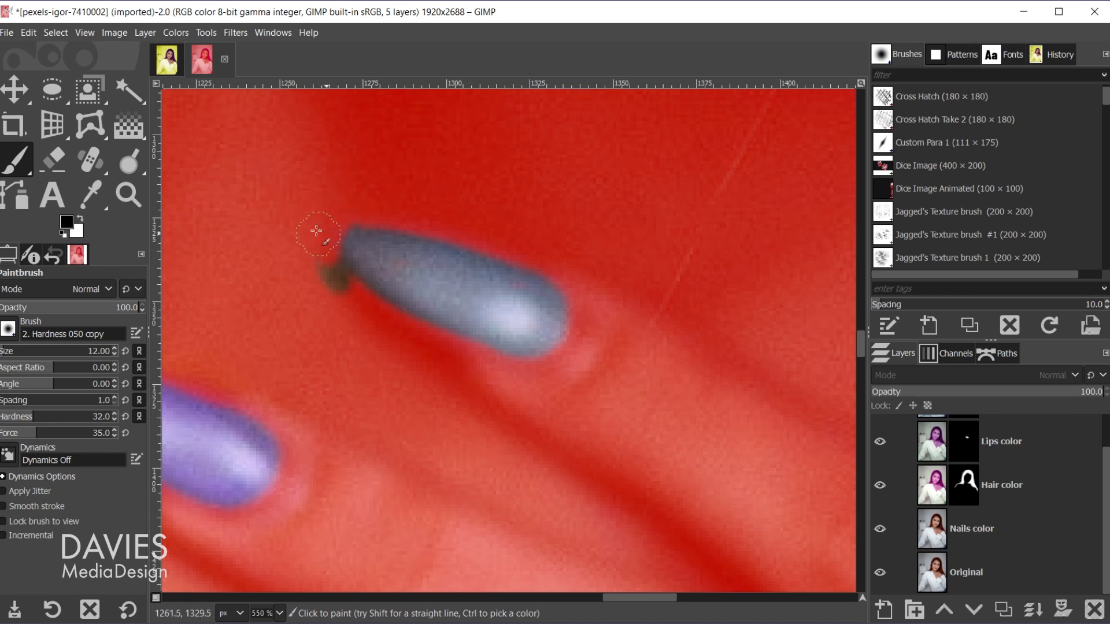
drag(320, 264, 352, 293)
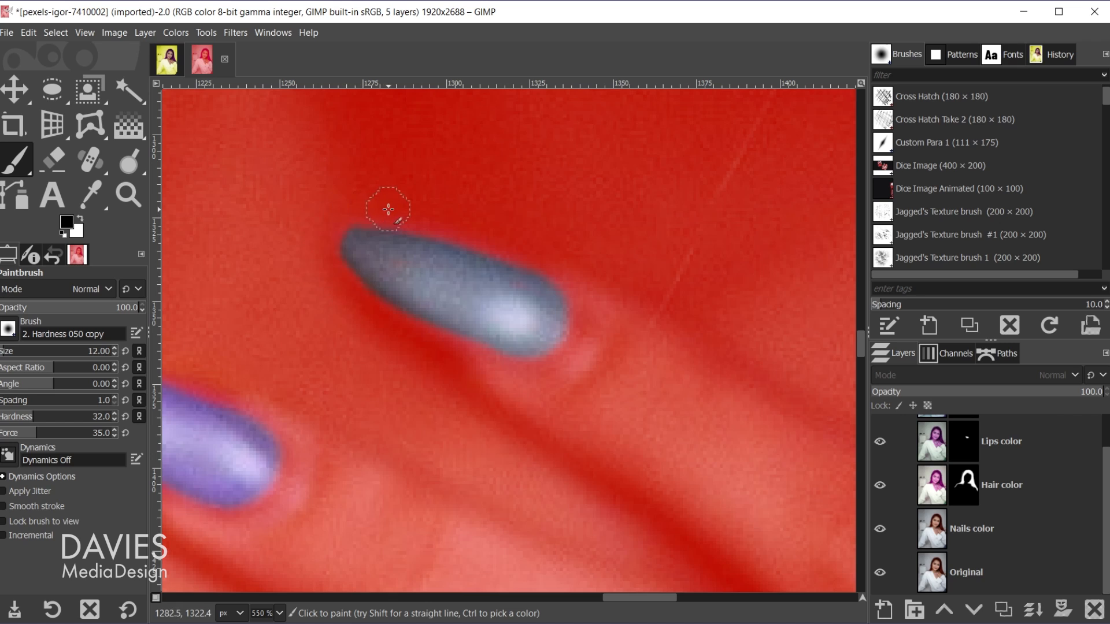
scroll(428, 372, down, 3)
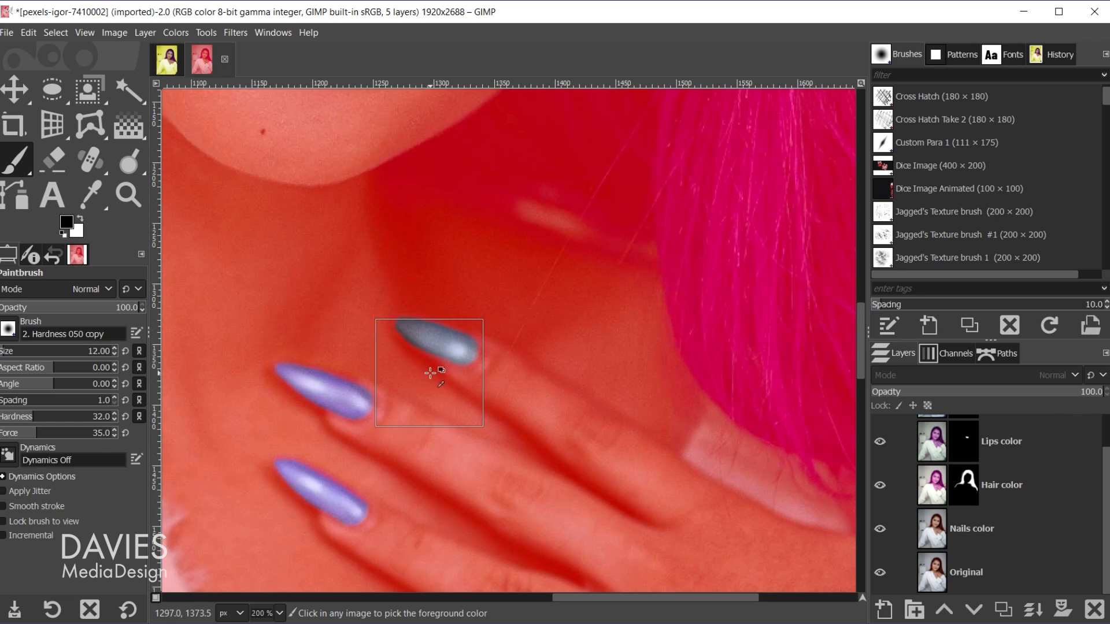
scroll(453, 362, up, 3)
key(x)
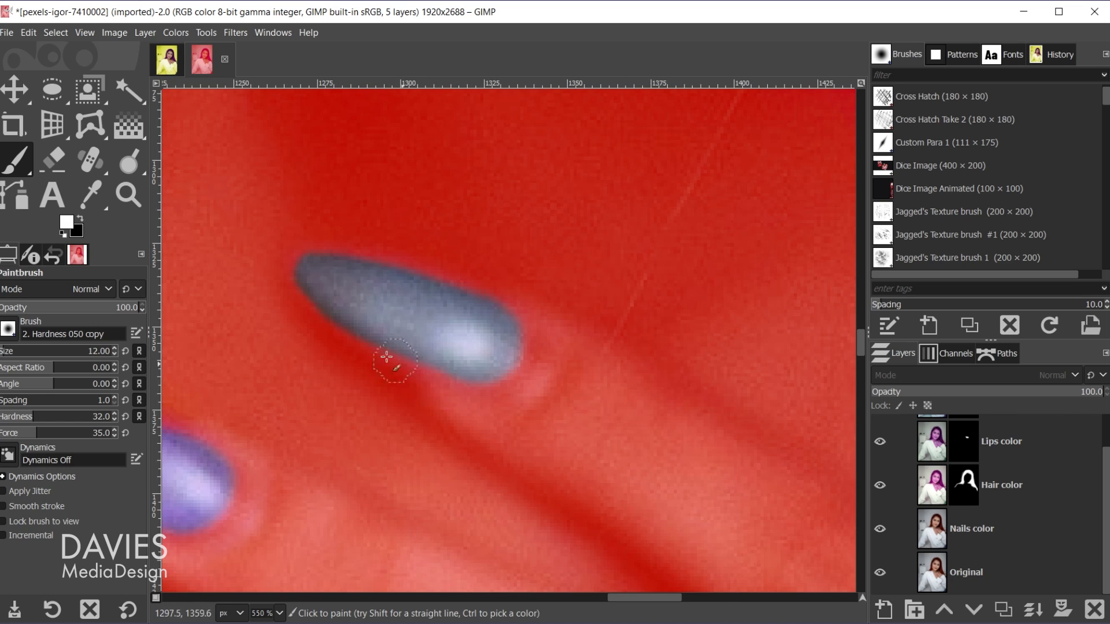
Turn off the Quick Mask to convert the four painted fingernails into a selection.
scroll(352, 347, down, 6)
scroll(286, 371, down, 3)
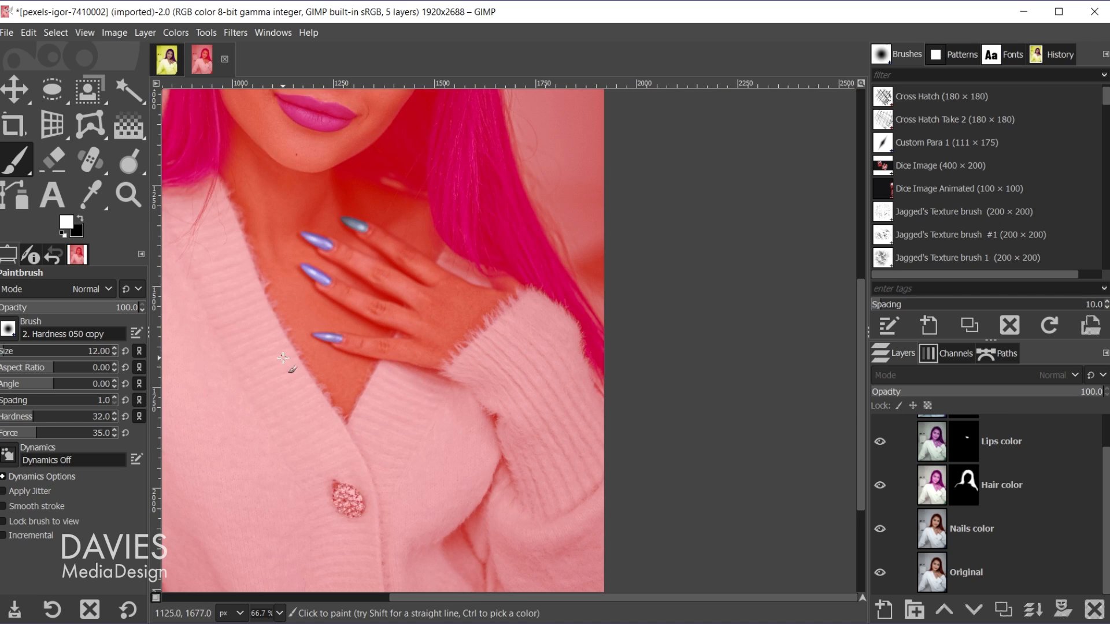
scroll(282, 357, down, 3)
scroll(300, 361, up, 3)
click(155, 599)
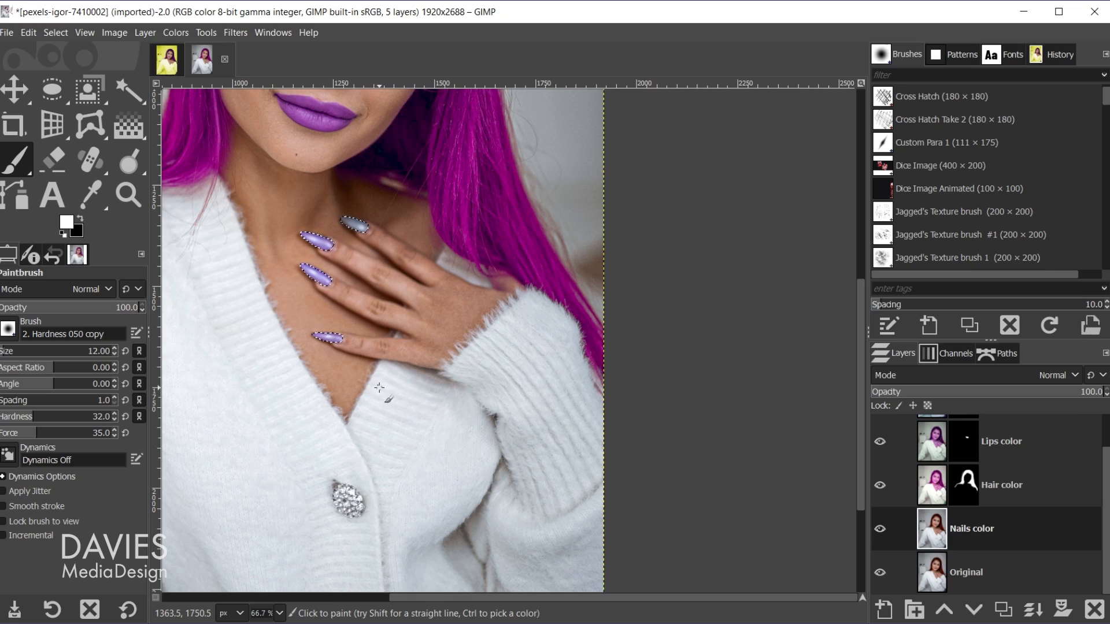
Add a layer mask initialized to Selection on the Nails color layer, and clear the selection.
right_click(935, 532)
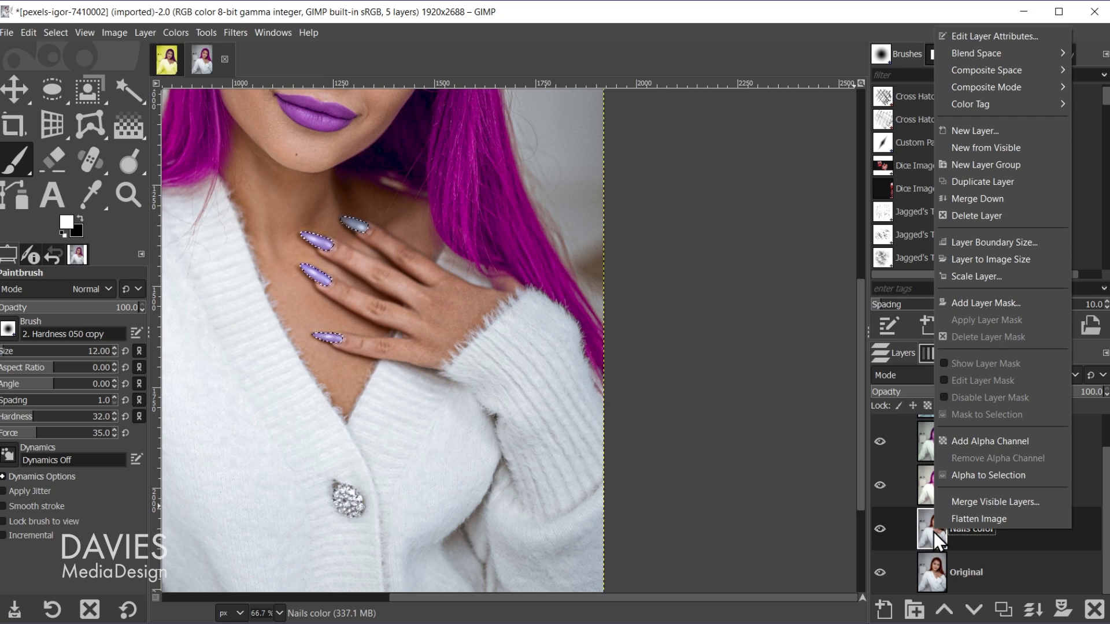
click(1029, 300)
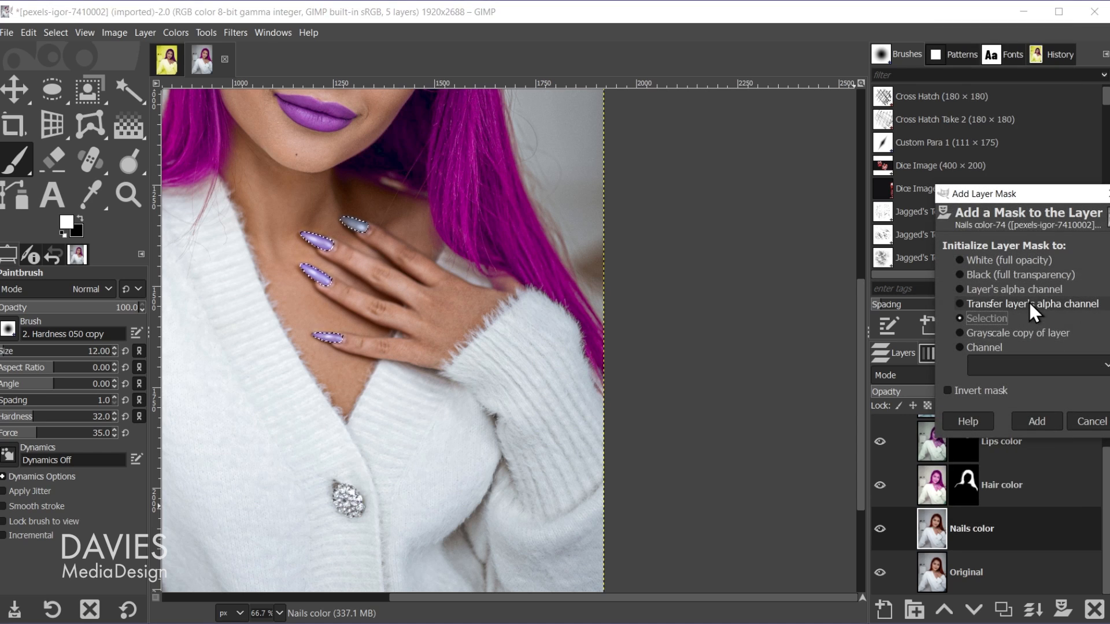
drag(1016, 200, 845, 197)
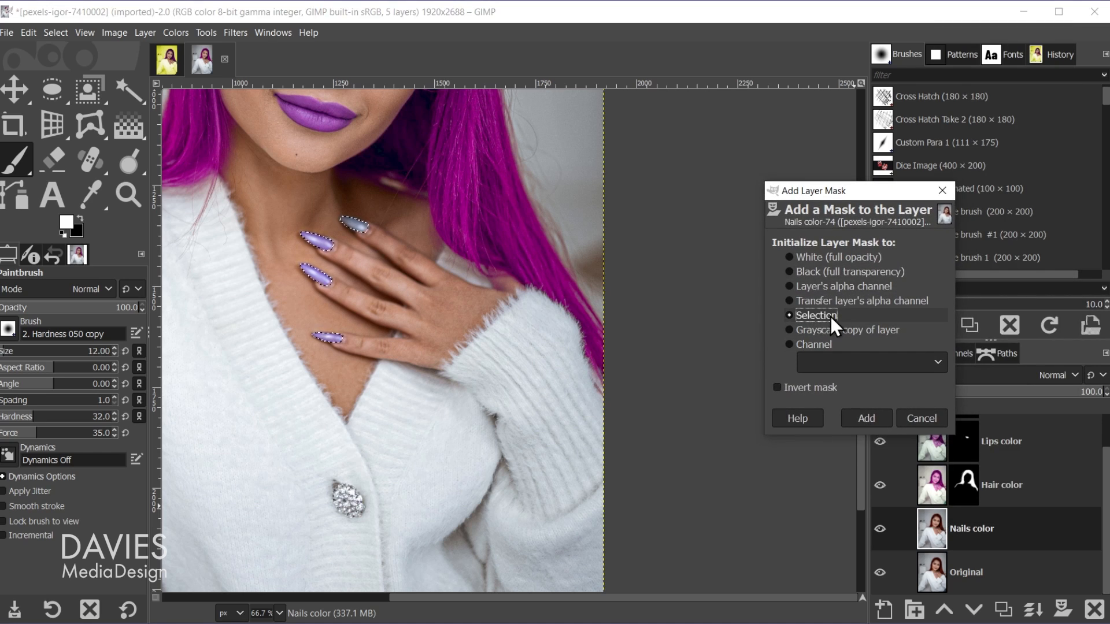
click(872, 413)
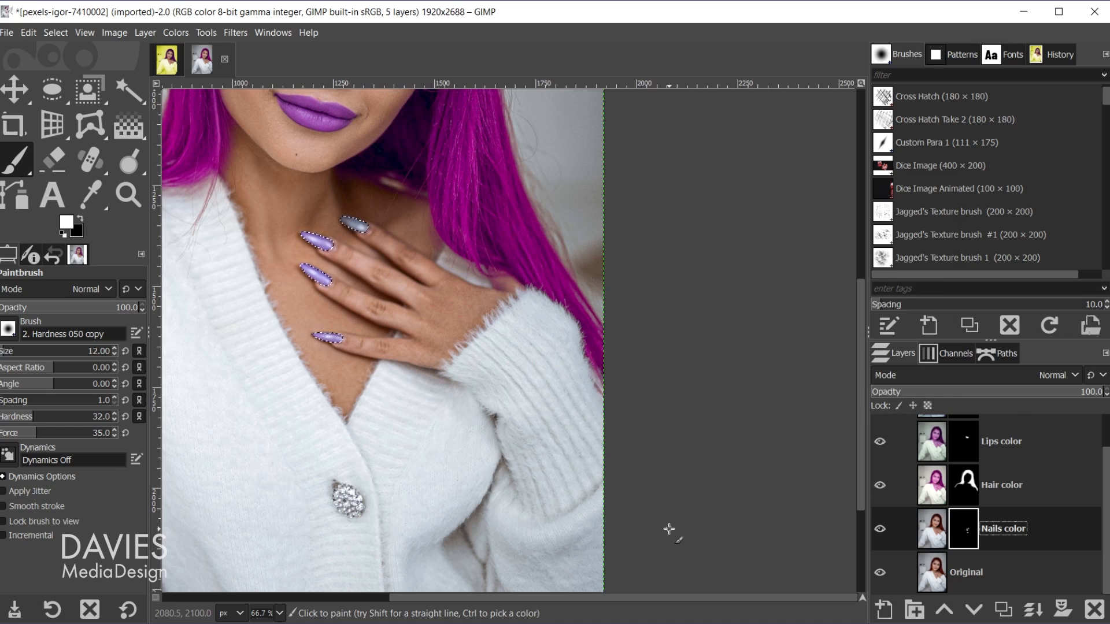
key(ctrl+shift+a)
Apply Hue-Saturation to the Nails color layer's image with Hue -78.9, Lightness 7.4 and Saturation 14.8, comparing the preview before accepting.
drag(661, 601, 530, 590)
scroll(530, 545, up, 3)
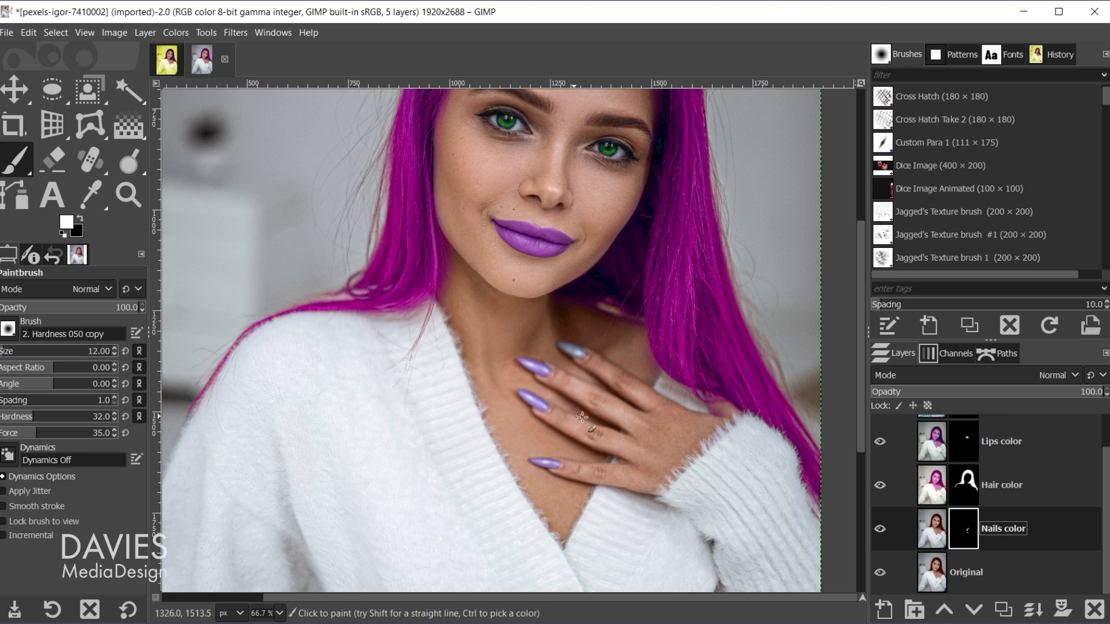
click(932, 533)
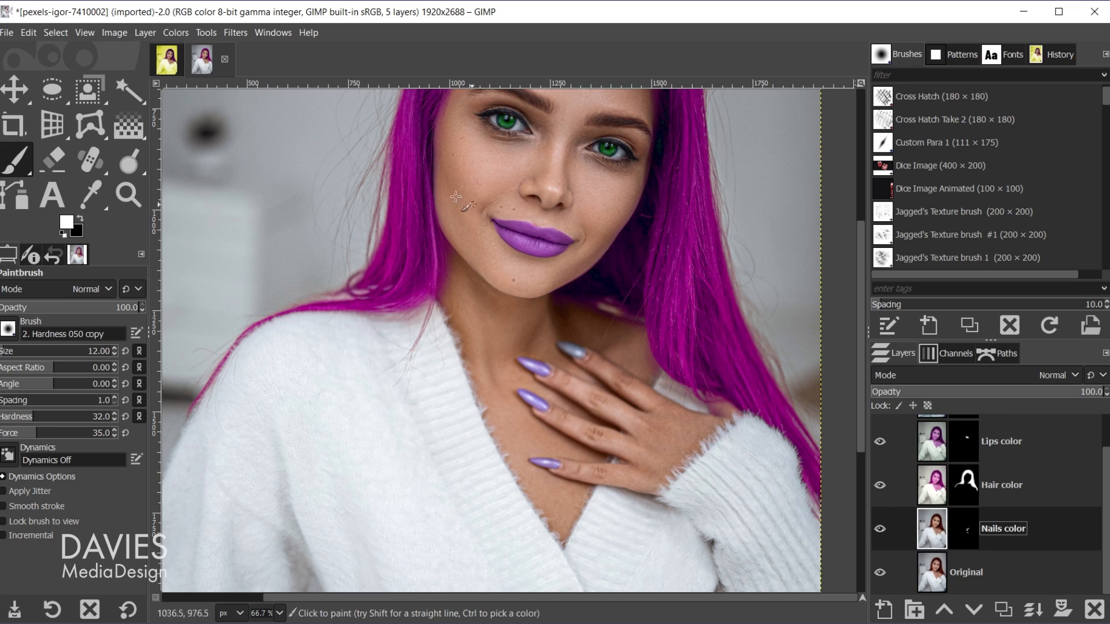
click(170, 32)
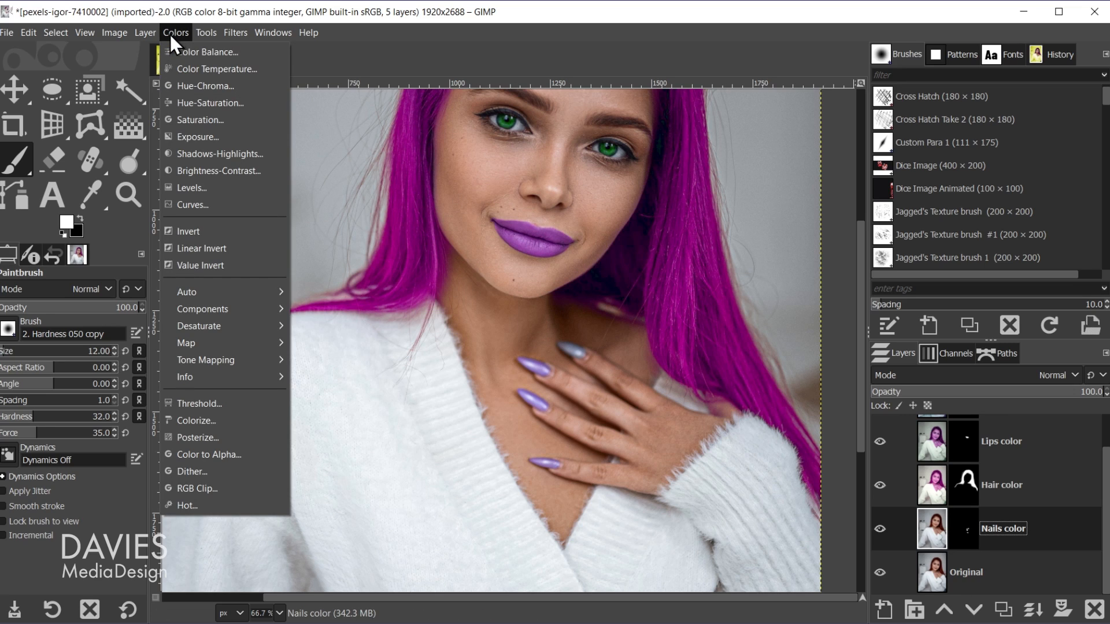
click(188, 104)
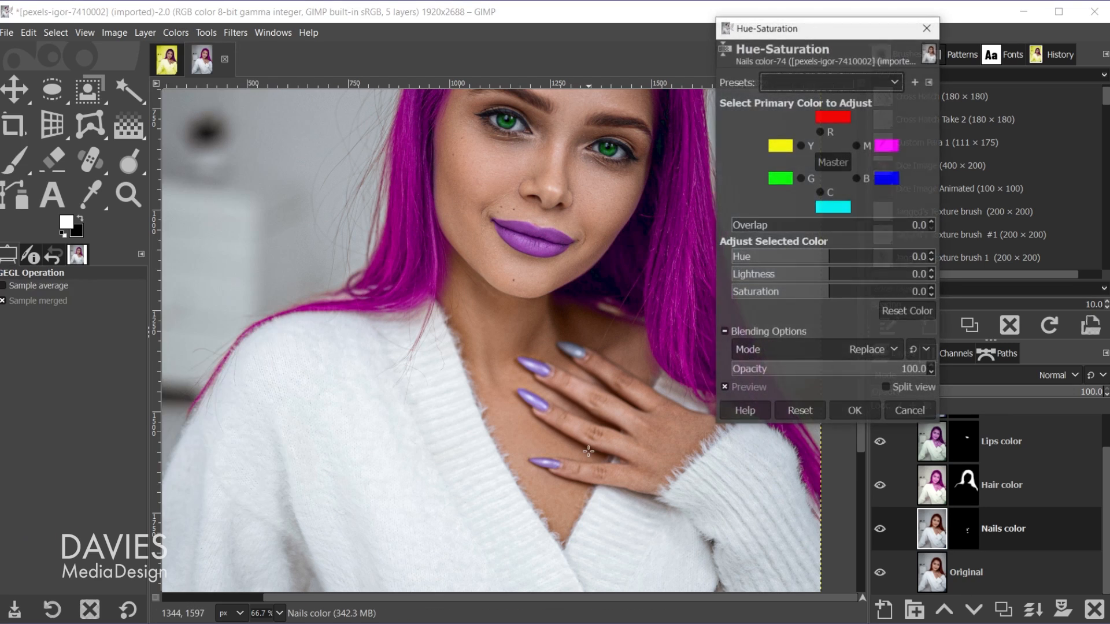
drag(822, 266, 786, 269)
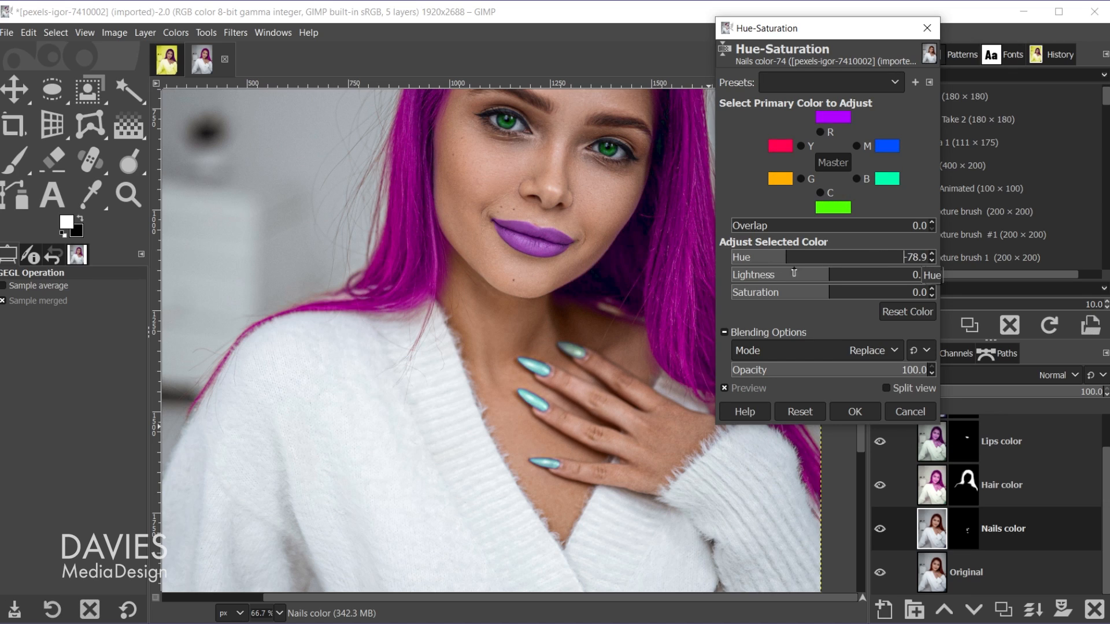
mouse_move(834, 280)
mouse_down()
mouse_move(871, 292)
mouse_move(819, 292)
mouse_move(844, 292)
mouse_up()
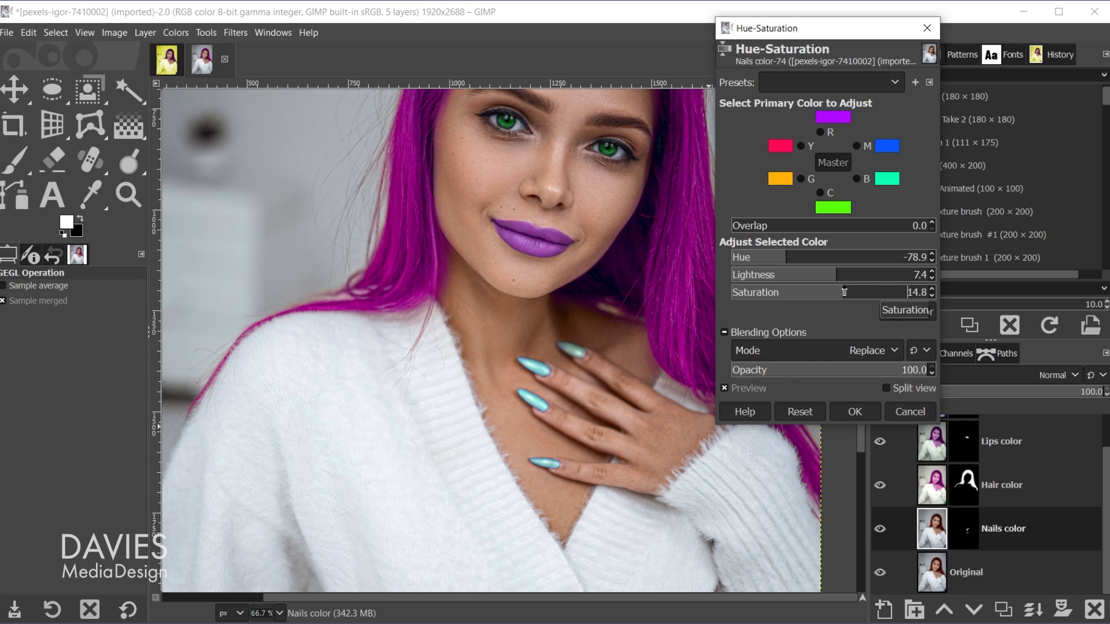
click(762, 389)
click(765, 389)
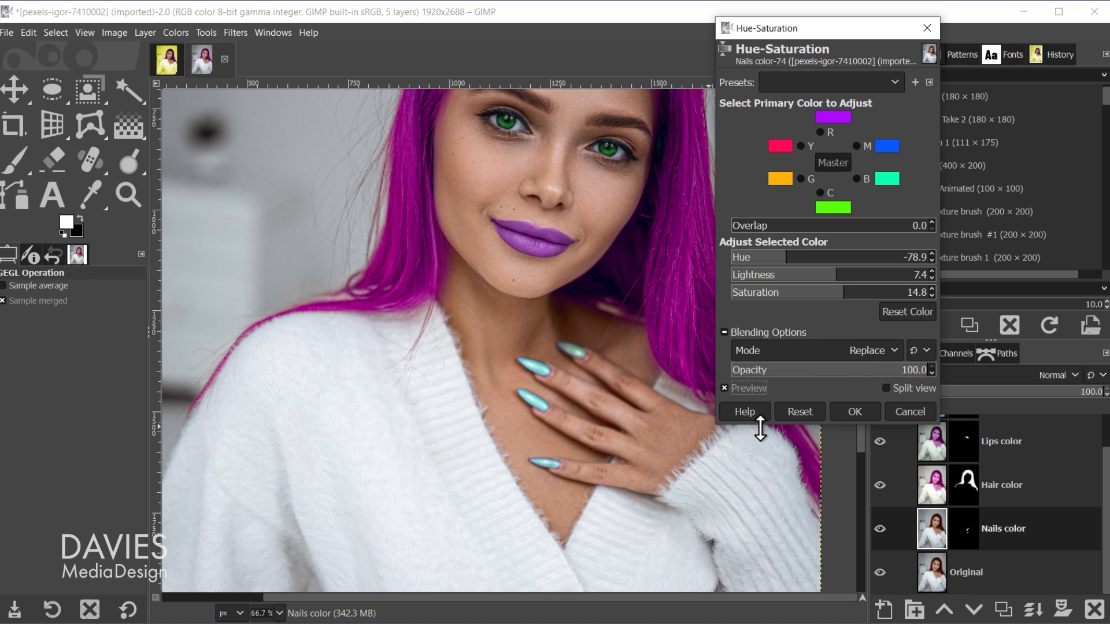
click(832, 414)
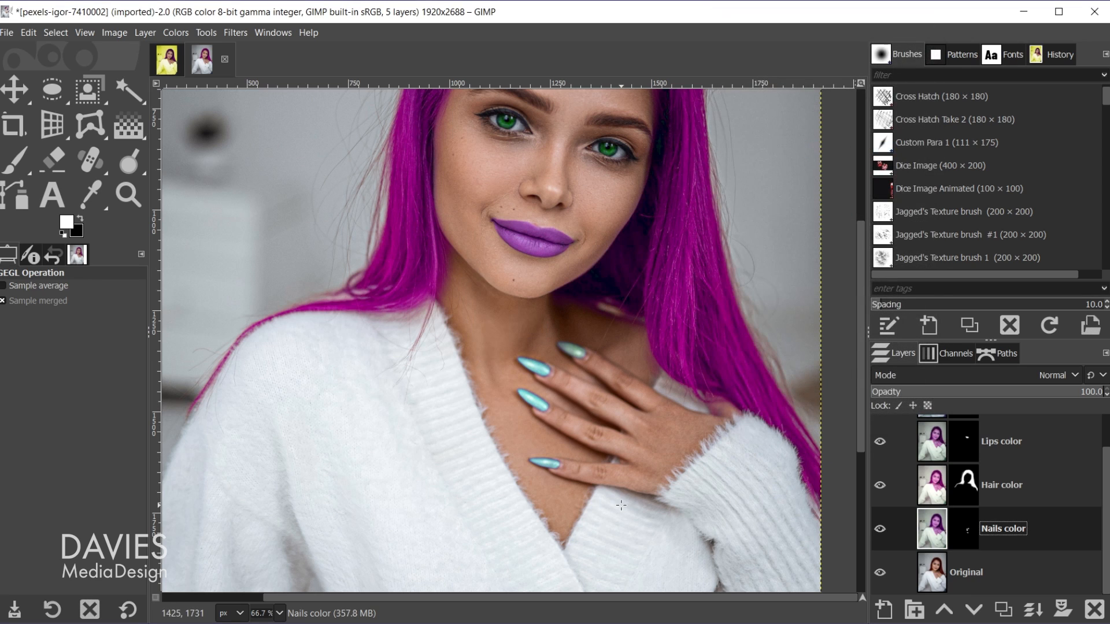
Apply Rotate Colors to the Nails color layer with source range 214.10 to 273.81 and destination range 325.94 to 55.94, comparing the preview before accepting.
scroll(549, 381, up, 5)
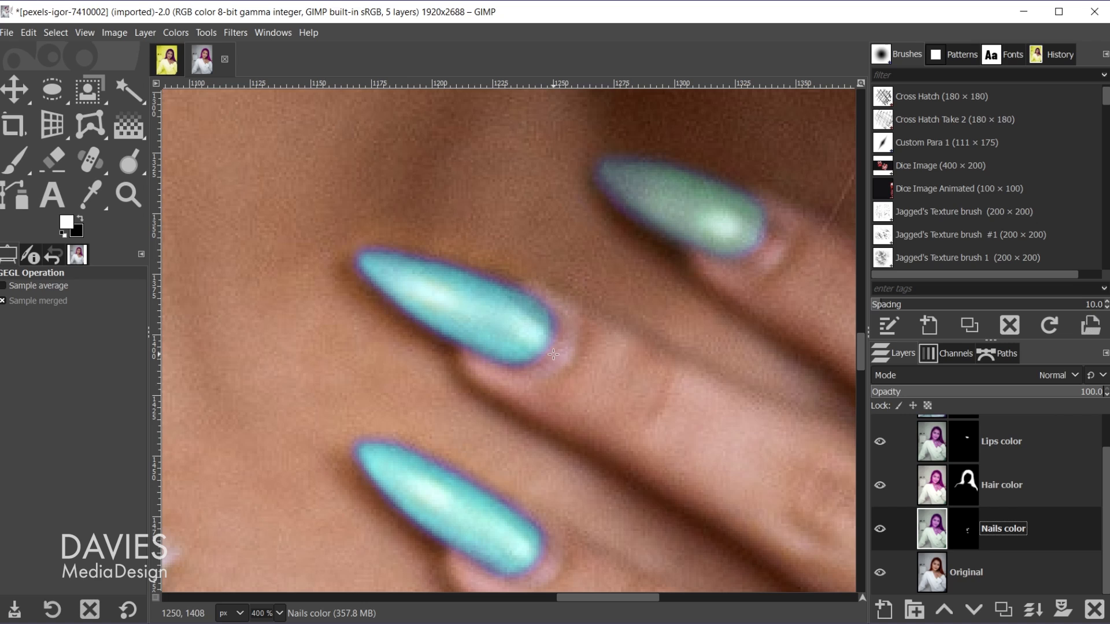
click(175, 32)
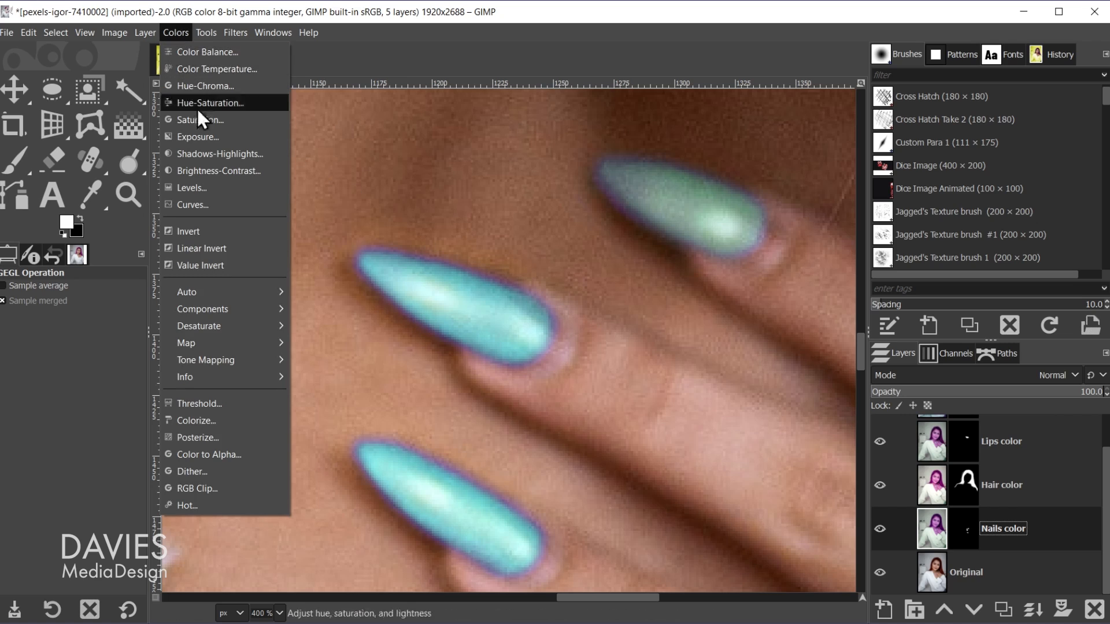
mouse_move(222, 342)
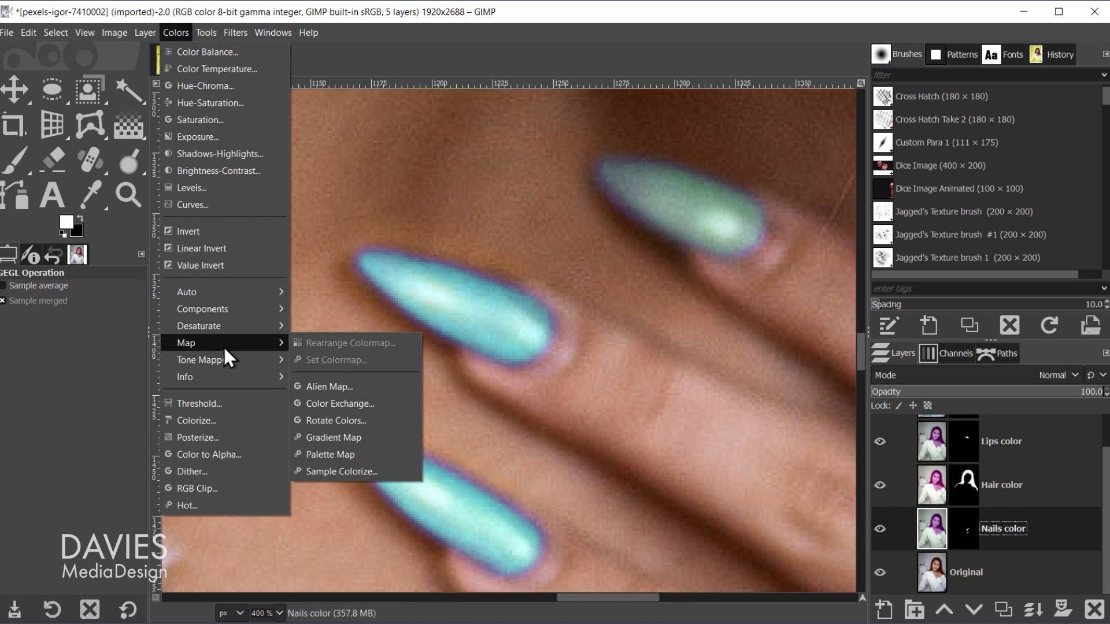
click(356, 419)
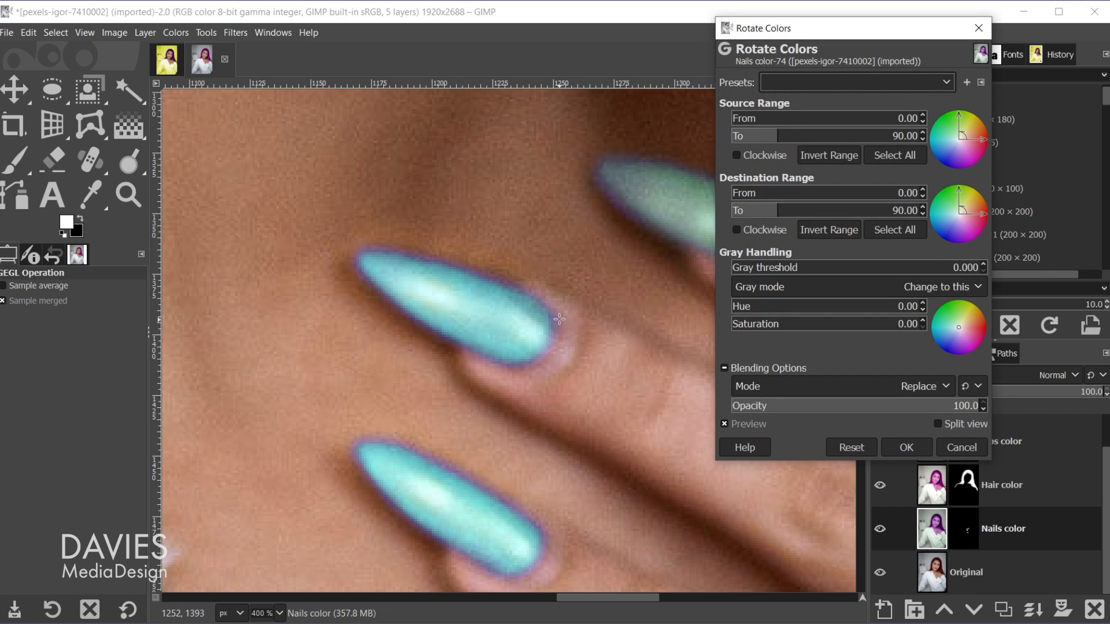
drag(974, 126, 962, 168)
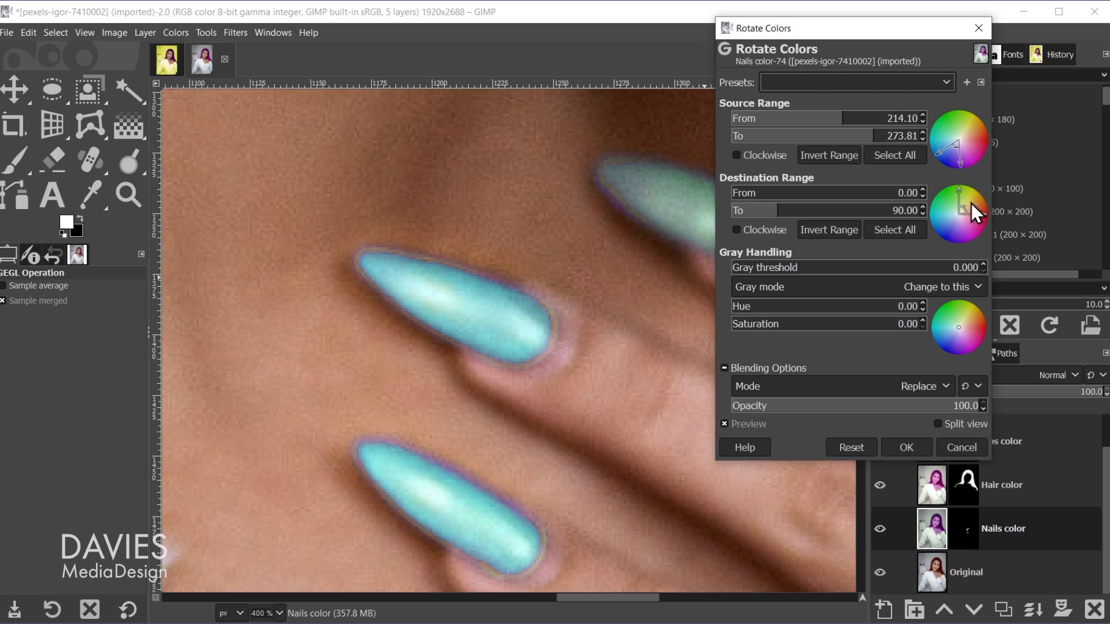
drag(971, 203, 994, 208)
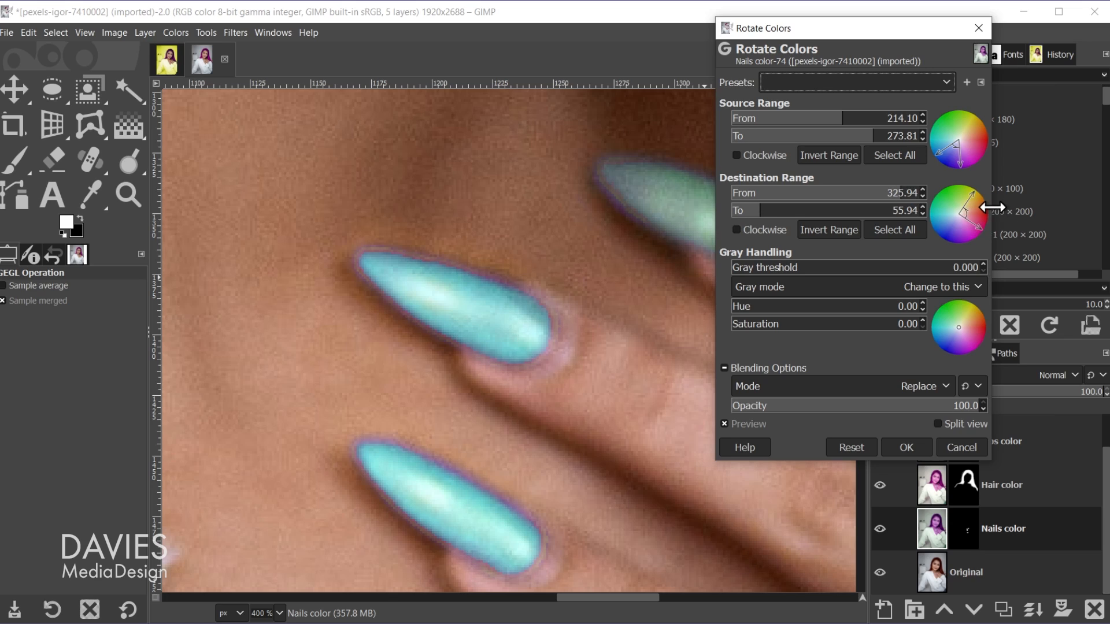
click(753, 424)
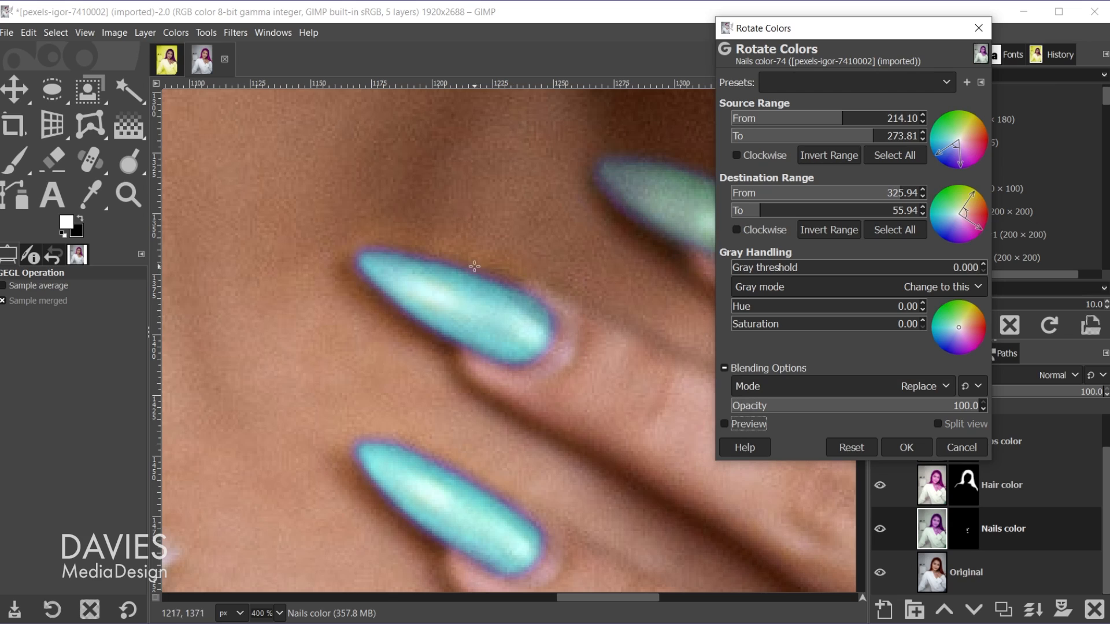
click(758, 422)
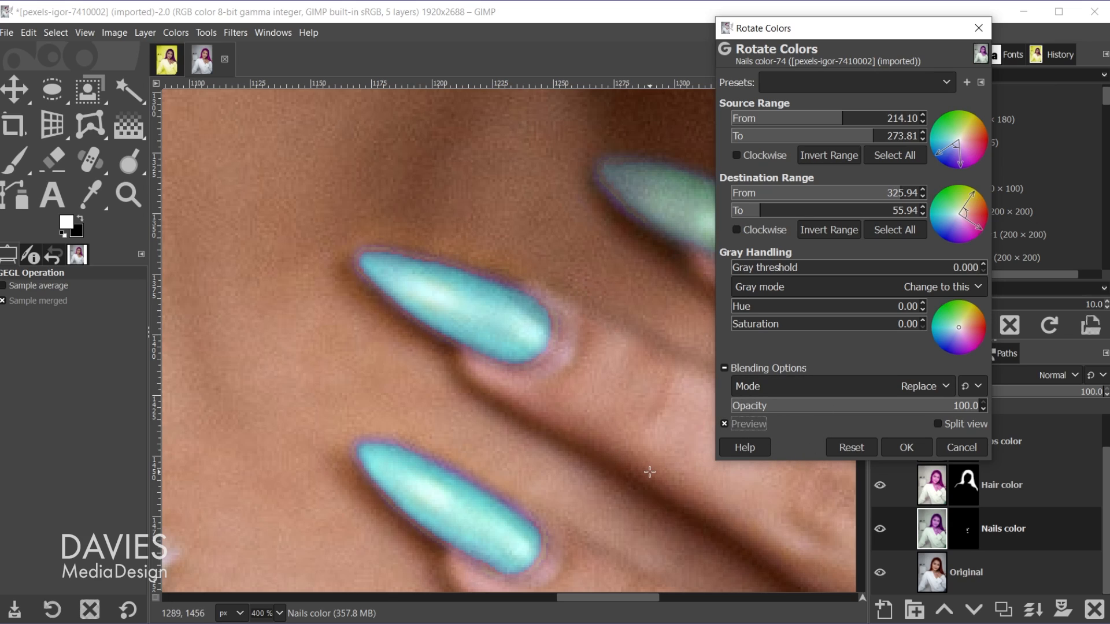
click(907, 448)
ctrl+scroll(684, 486, down, 7)
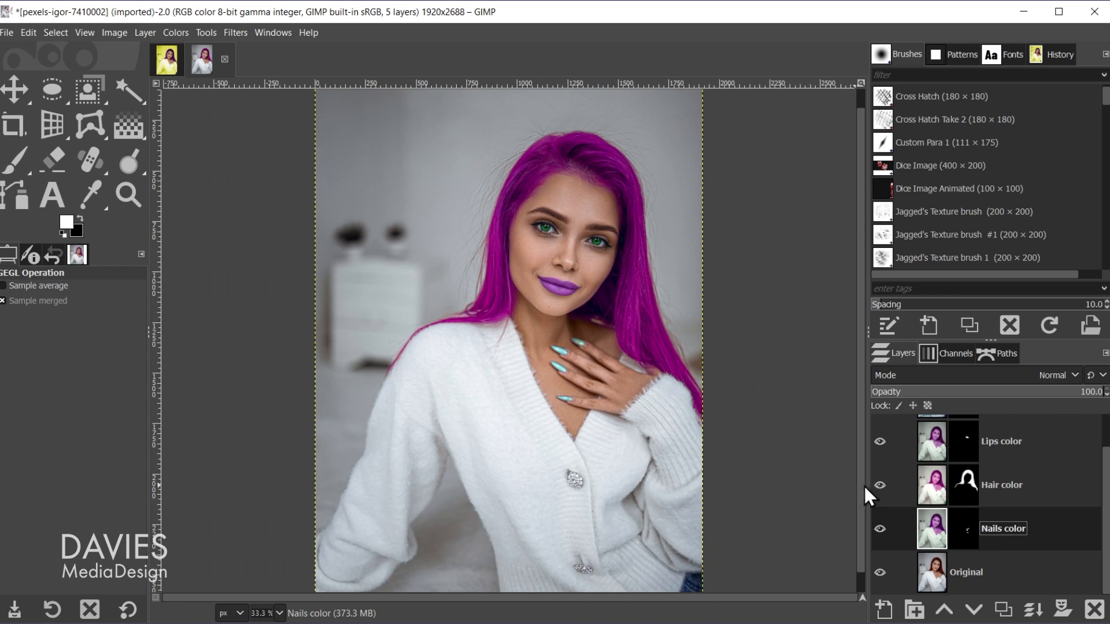
click(172, 31)
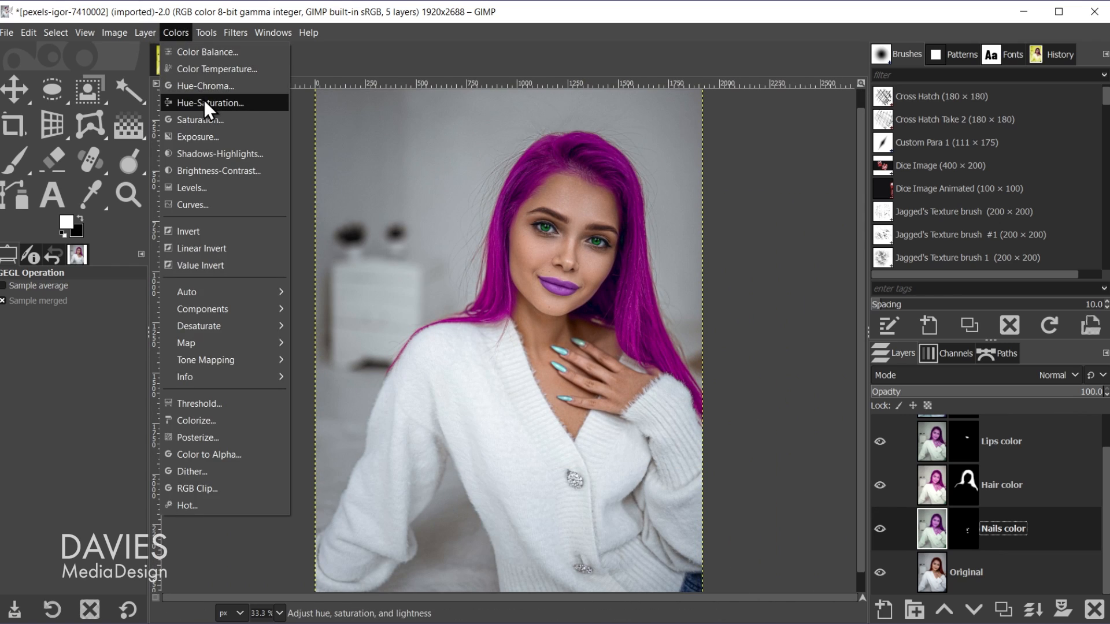
click(204, 102)
click(839, 258)
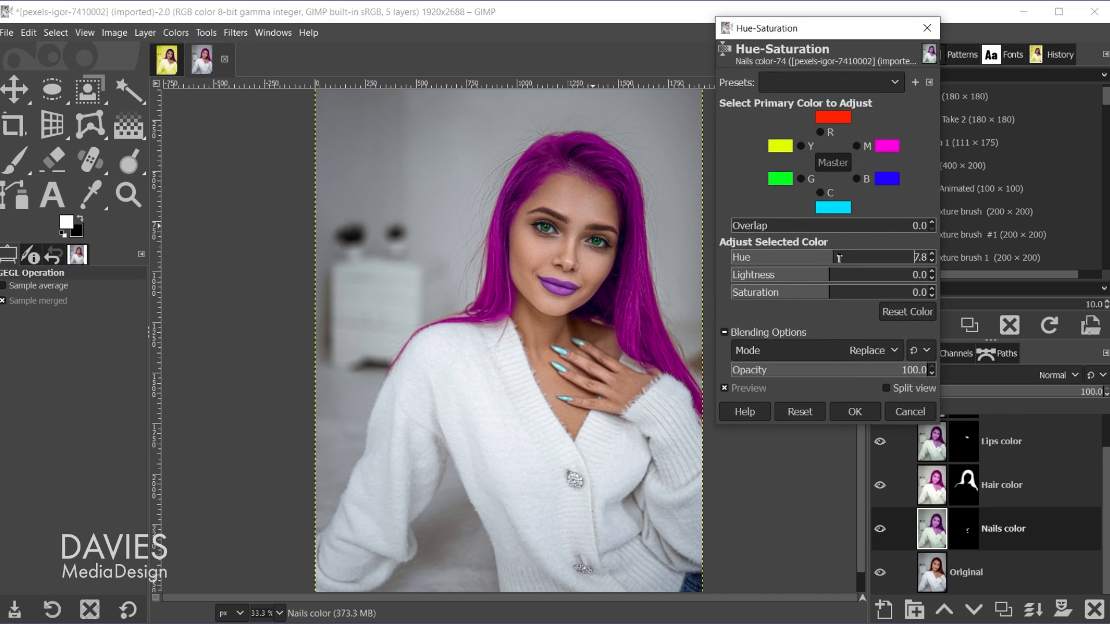
drag(840, 258, 770, 252)
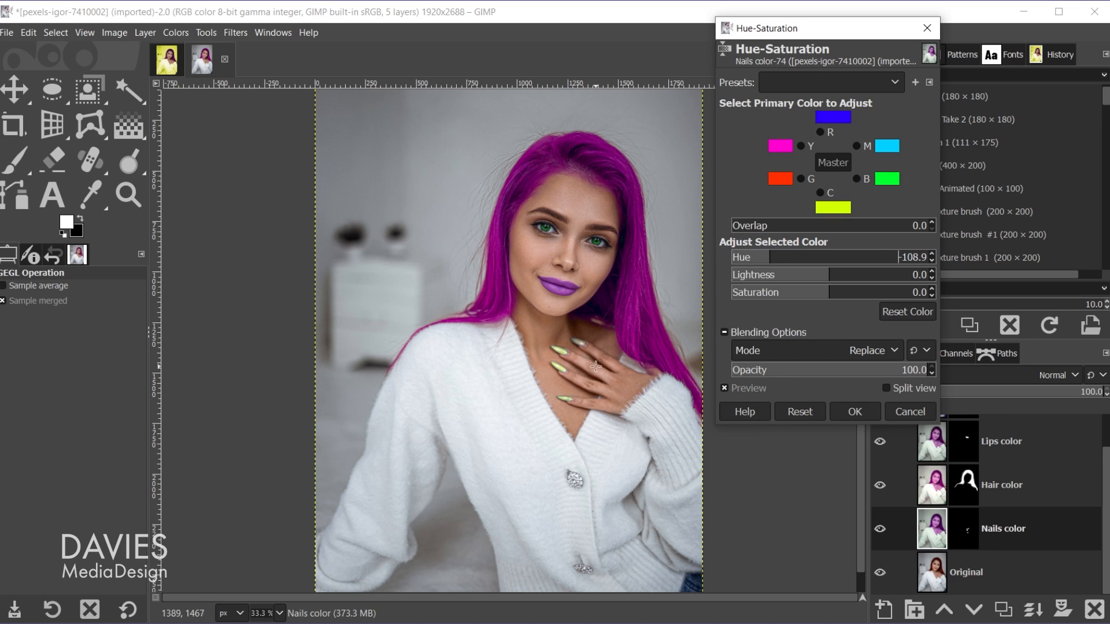
ctrl+scroll(596, 366, up, 2)
click(754, 258)
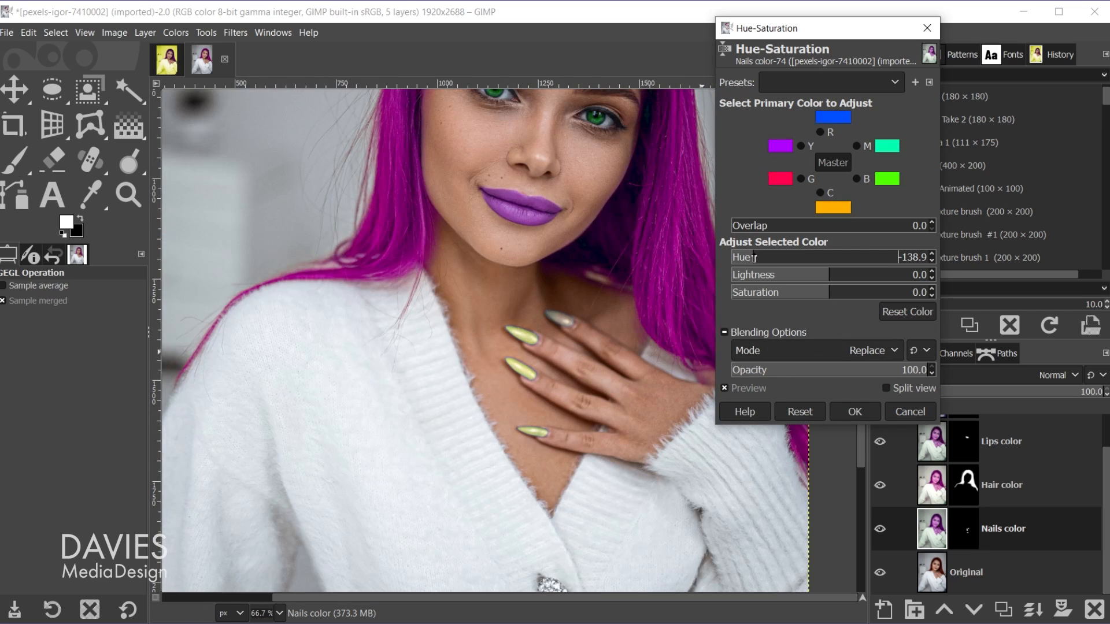
drag(754, 258, 793, 257)
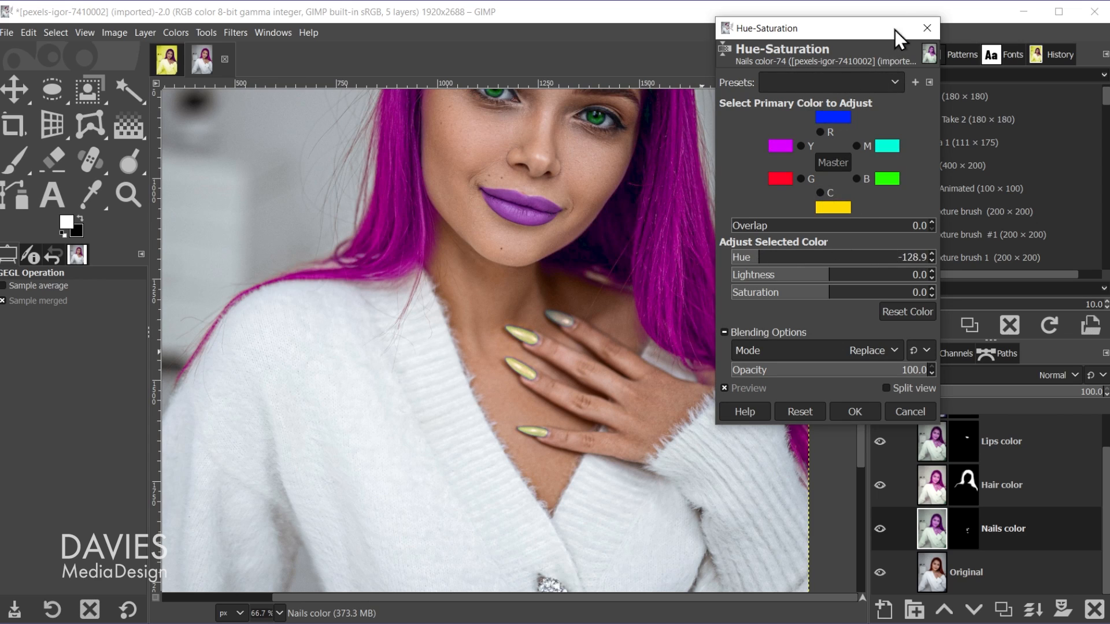
click(928, 28)
ctrl+scroll(700, 445, down, 2)
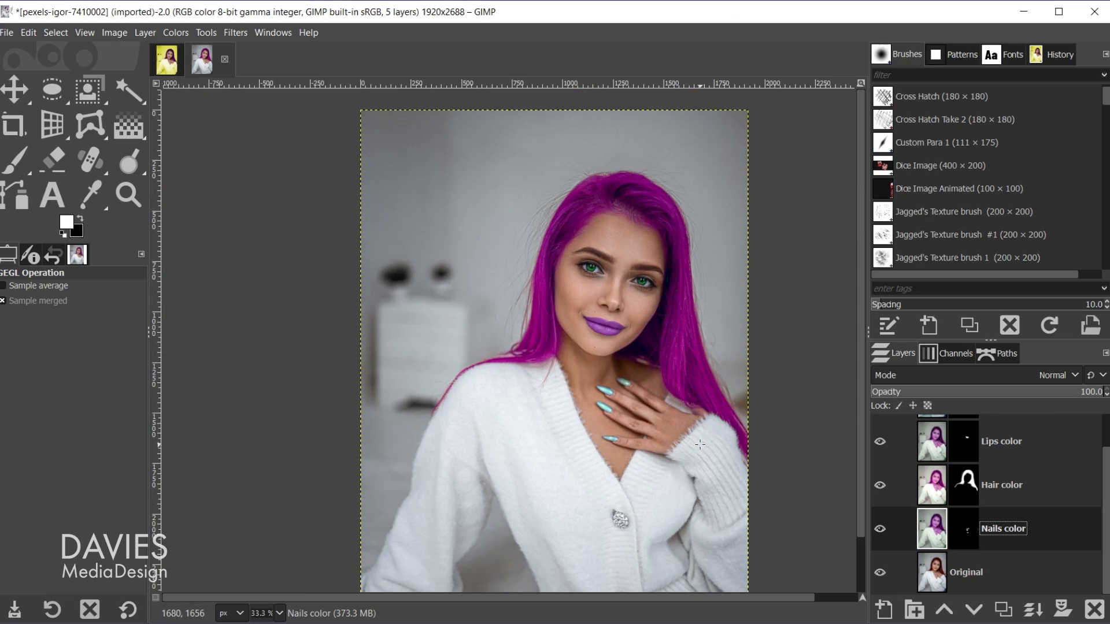
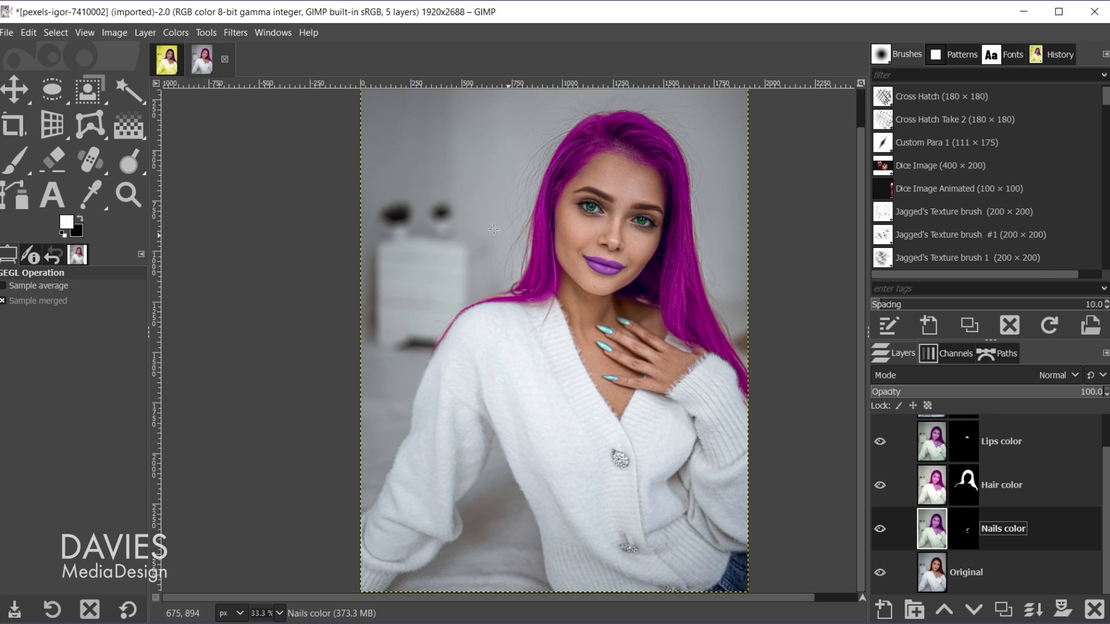
Roughly outline the woman's hair, face, neck and hand with Foreground Select, leaving out the sweater, and generate the initial mask.
click(95, 92)
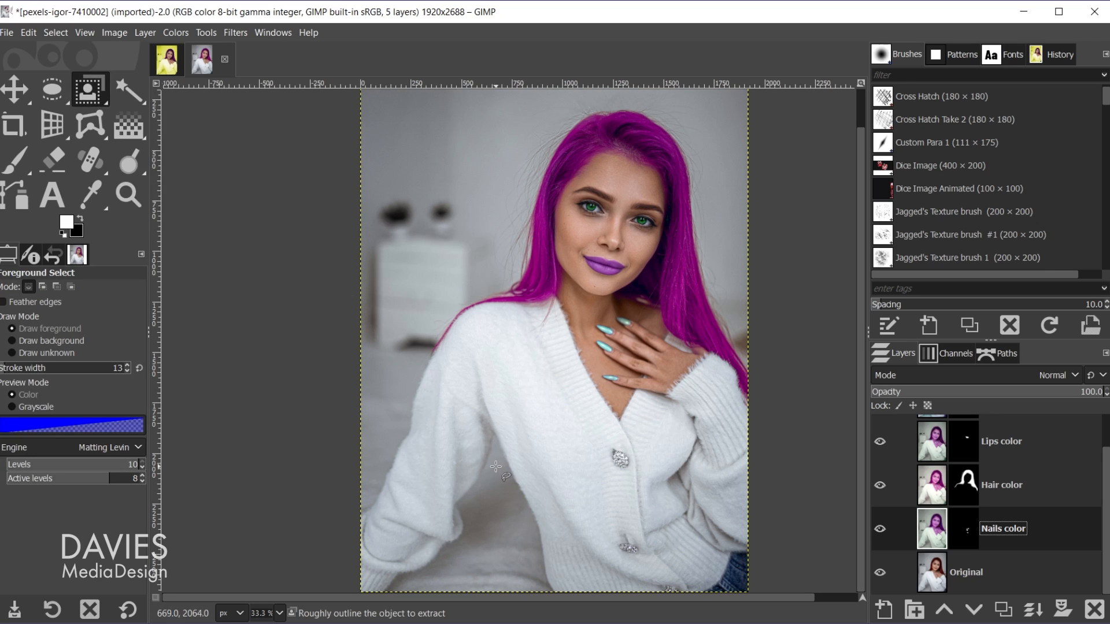
scroll(532, 285, up, 1)
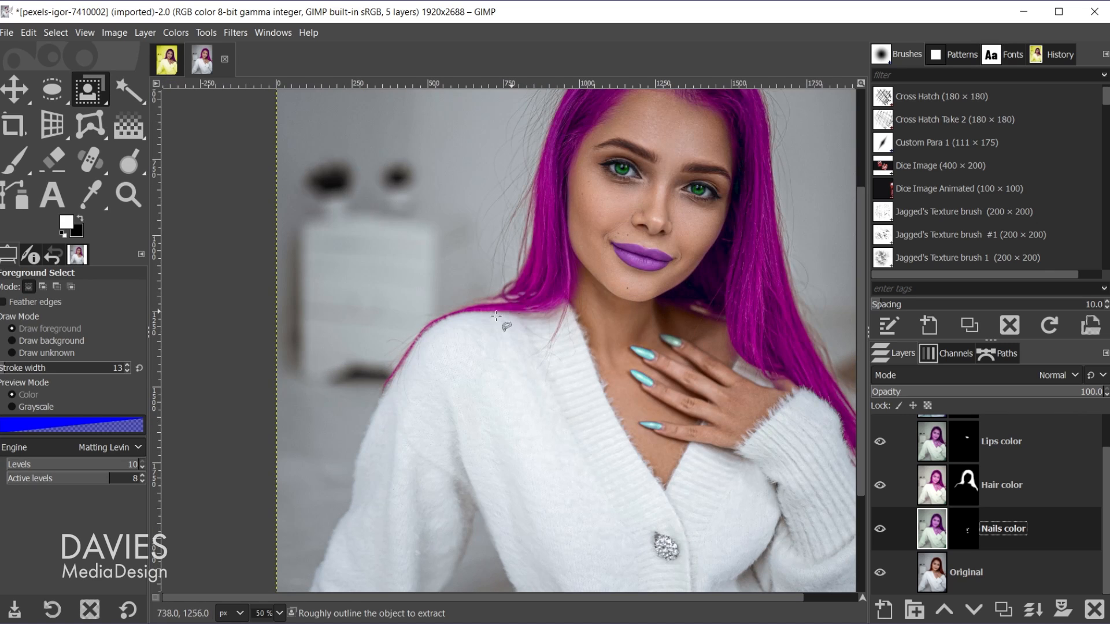
mouse_move(428, 343)
mouse_down()
mouse_move(414, 386)
mouse_move(368, 403)
mouse_move(392, 338)
mouse_move(483, 277)
mouse_move(516, 122)
mouse_move(402, 201)
mouse_move(371, 203)
mouse_move(495, 153)
mouse_move(632, 263)
mouse_move(642, 454)
mouse_move(684, 578)
mouse_move(680, 510)
mouse_move(642, 485)
mouse_move(626, 429)
mouse_move(557, 492)
mouse_move(504, 489)
mouse_move(480, 533)
mouse_move(438, 488)
mouse_move(385, 353)
mouse_move(359, 401)
mouse_move(337, 404)
mouse_move(355, 354)
mouse_move(233, 380)
mouse_up()
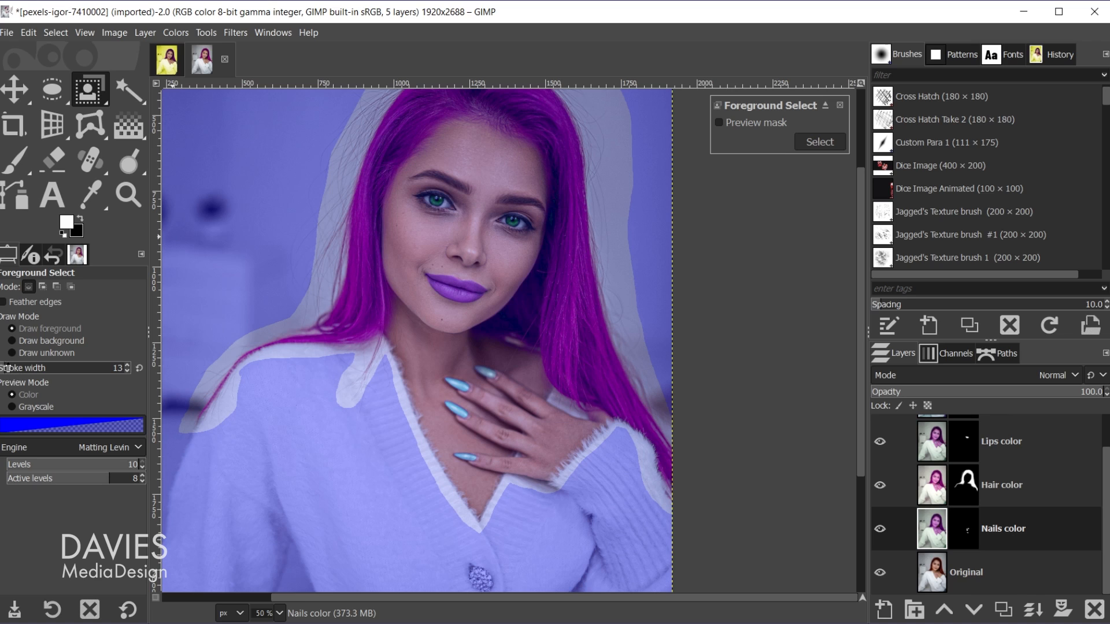
Set the Foreground Select stroke width to 33 and mark the face, neck, chest and hair as foreground.
scroll(11, 368, up, 2)
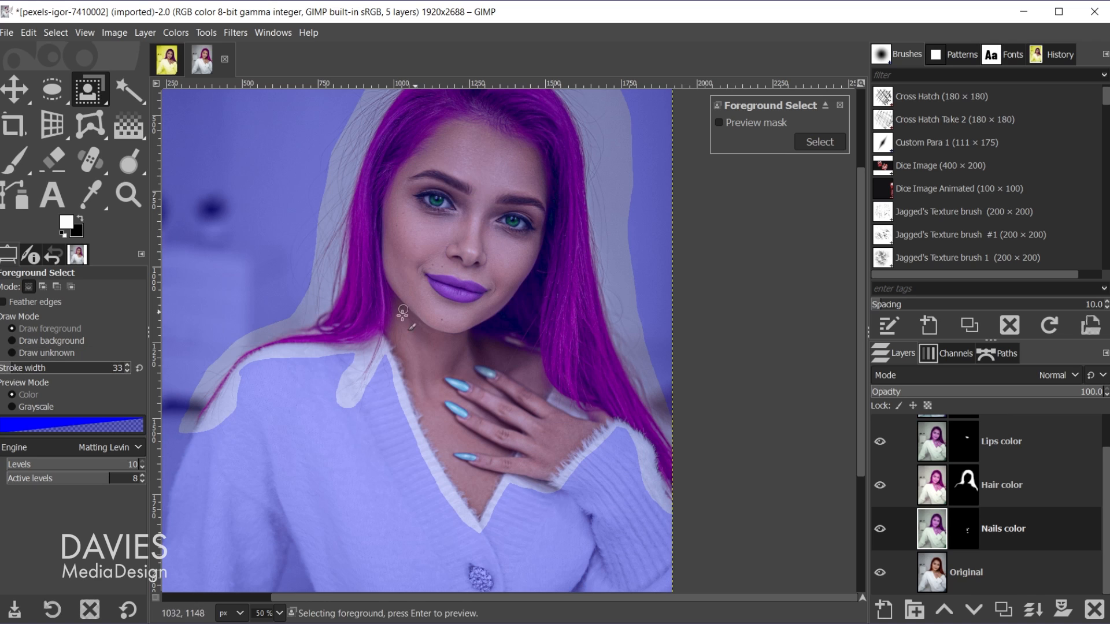
scroll(396, 317, up, 4)
scroll(445, 491, down, 4)
mouse_move(578, 432)
mouse_down()
mouse_move(525, 425)
mouse_move(434, 358)
mouse_move(456, 445)
mouse_move(483, 492)
mouse_move(528, 393)
mouse_move(440, 133)
mouse_move(497, 284)
mouse_up()
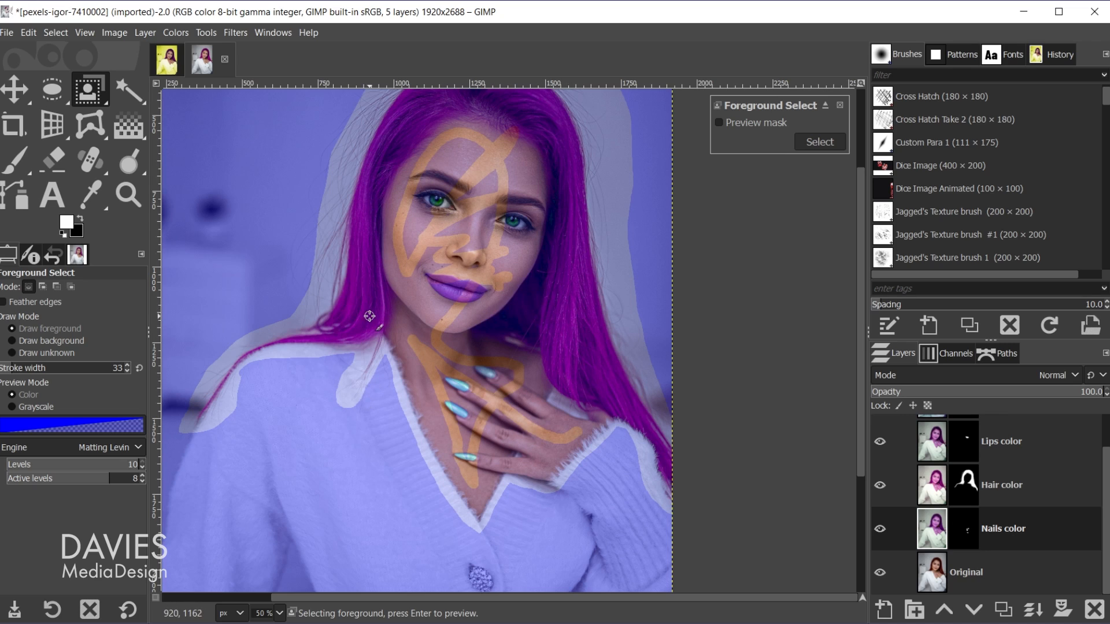
mouse_move(376, 317)
mouse_down()
mouse_move(350, 310)
mouse_move(368, 203)
mouse_move(411, 129)
mouse_up()
scroll(424, 222, up, 3)
mouse_move(388, 259)
mouse_down()
mouse_move(482, 197)
mouse_move(575, 366)
mouse_move(595, 509)
mouse_move(405, 315)
mouse_move(434, 468)
mouse_move(480, 489)
mouse_up()
Add foreground strokes over the hand, the fingers and the long hair falling beside the raised hand.
scroll(521, 439, down, 2)
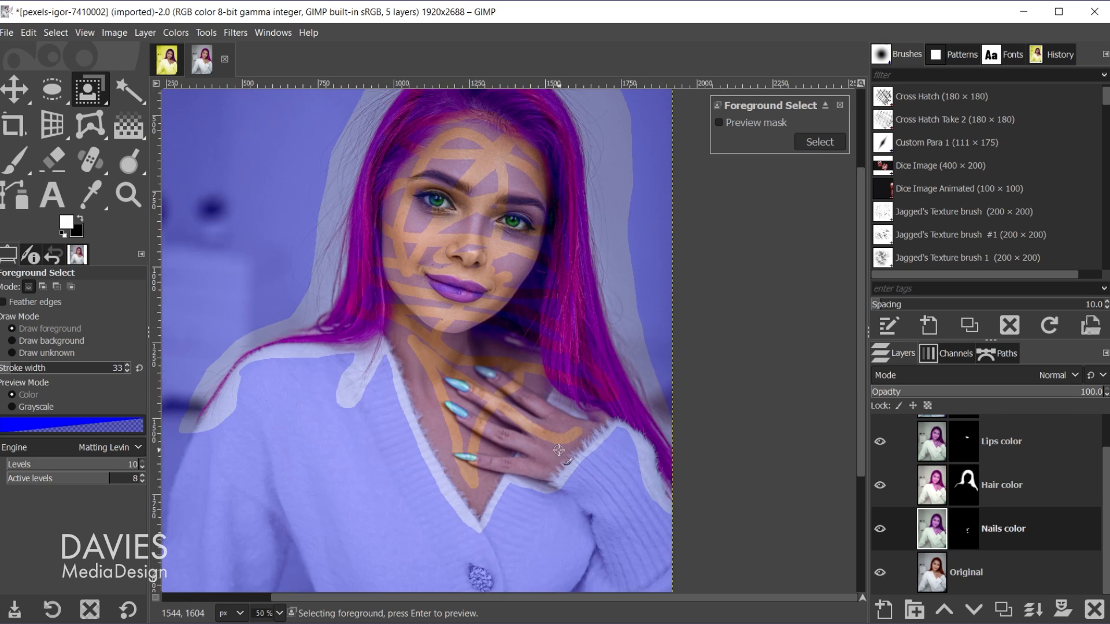
drag(559, 449, 543, 465)
drag(507, 436, 471, 422)
drag(505, 430, 479, 482)
scroll(644, 436, up, 2)
drag(630, 413, 610, 395)
drag(547, 382, 548, 395)
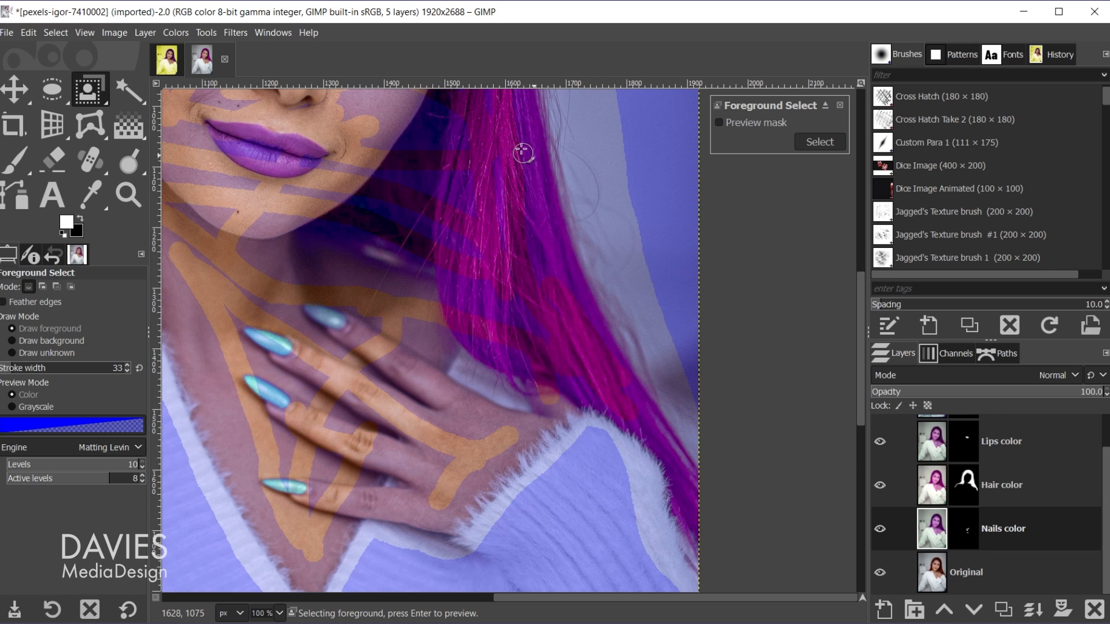
scroll(577, 218, down, 2)
scroll(576, 218, up, 4)
drag(508, 152, 535, 451)
Preview the foreground mask, check its edges around the hand and nails, and convert it into a selection.
scroll(535, 458, down, 3)
scroll(462, 458, down, 3)
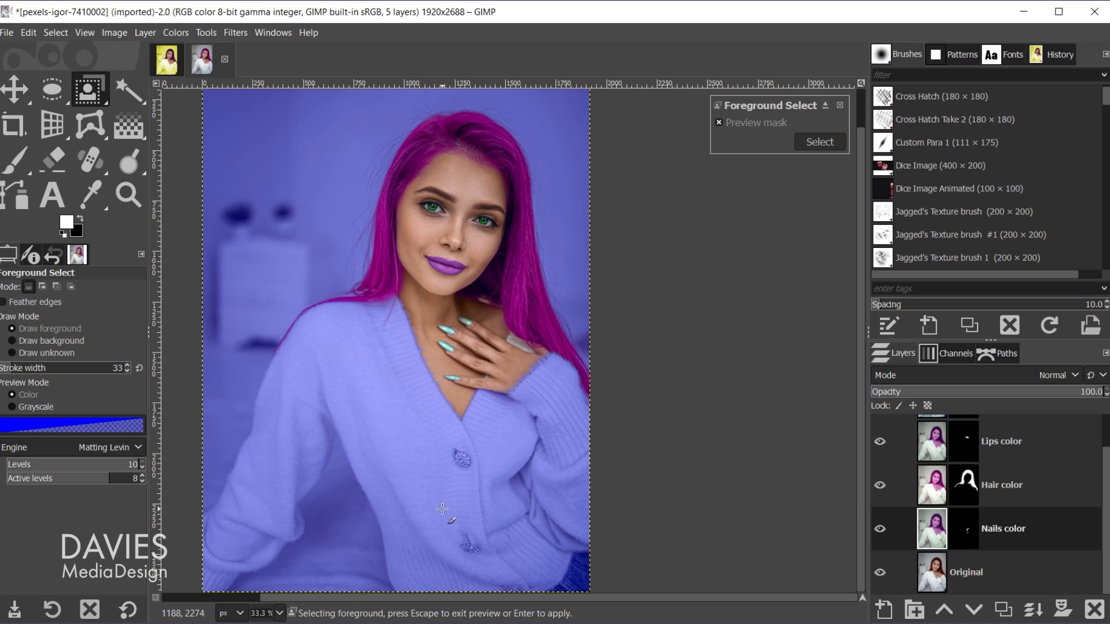
scroll(532, 340, up, 5)
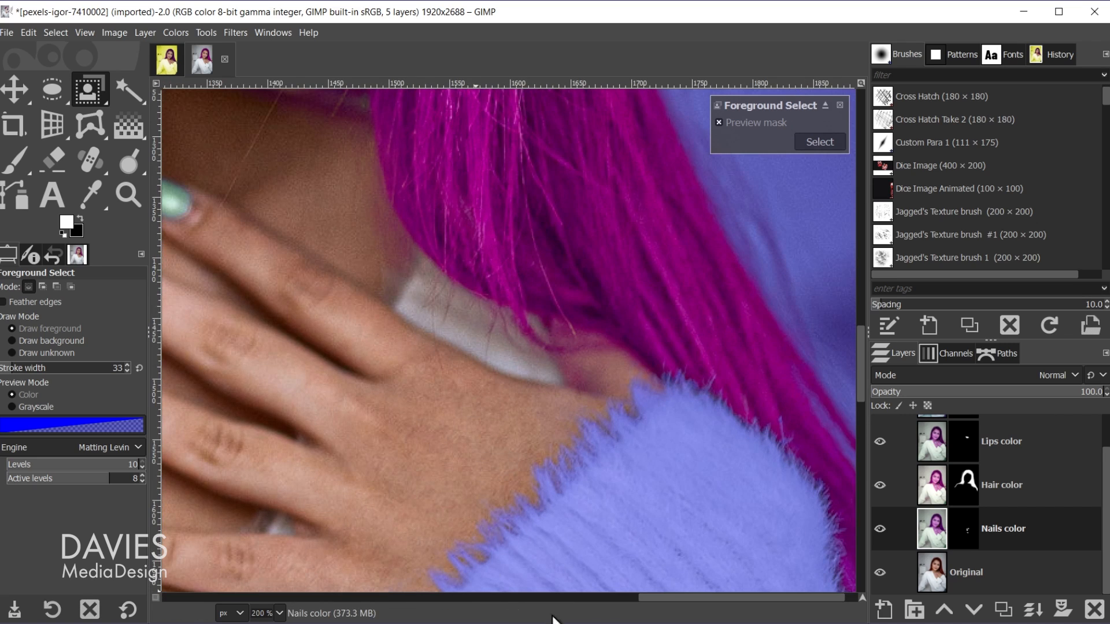
drag(668, 599, 588, 596)
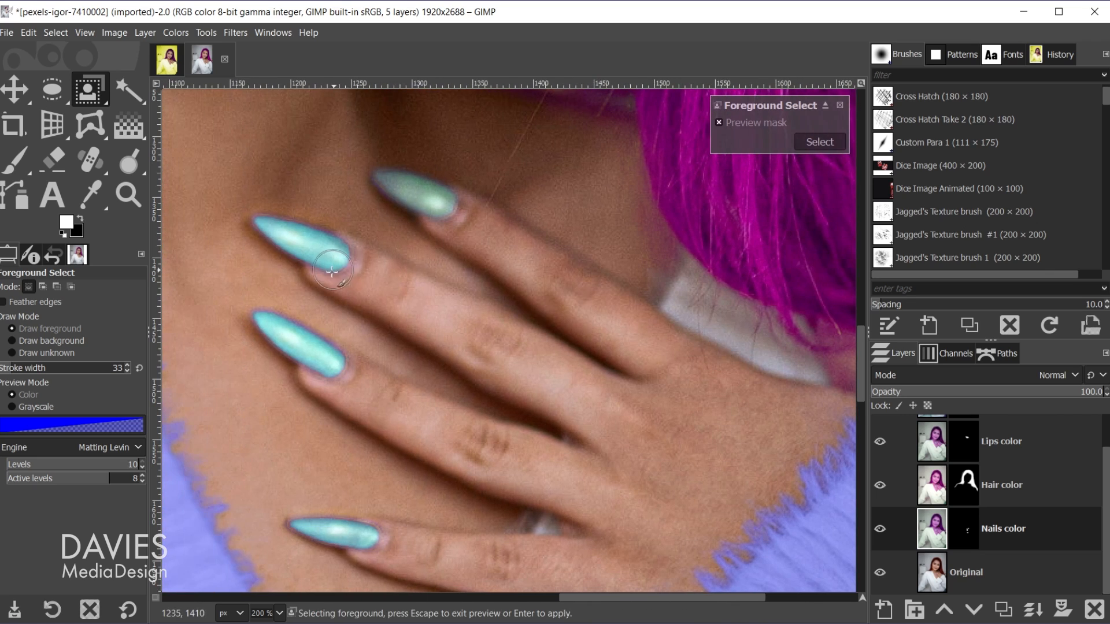
scroll(302, 289, down, 8)
scroll(462, 196, up, 2)
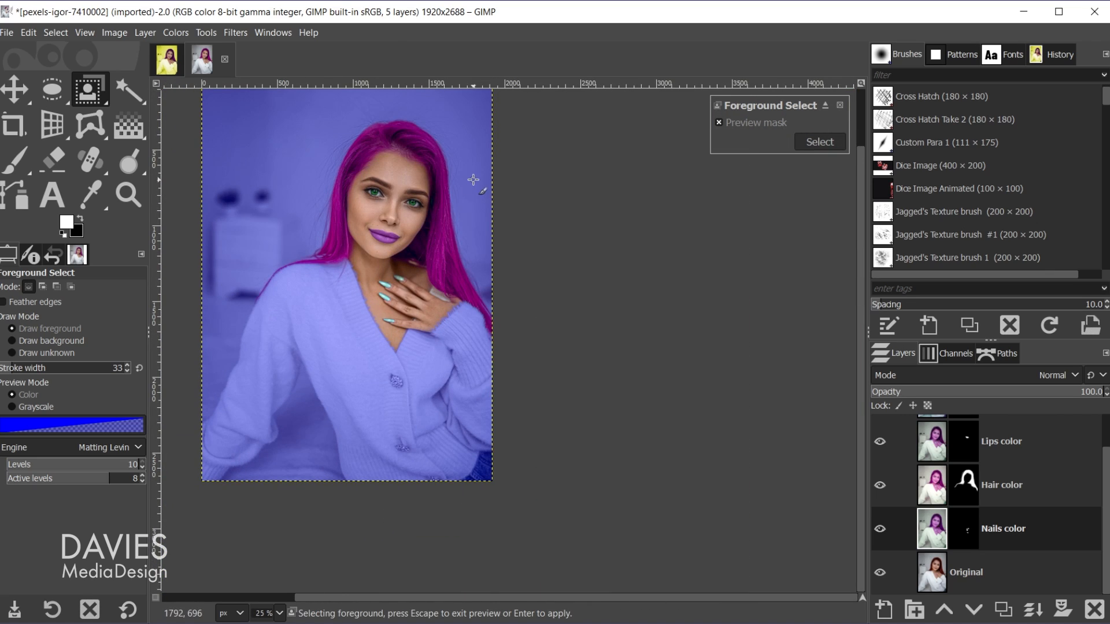
key(Return)
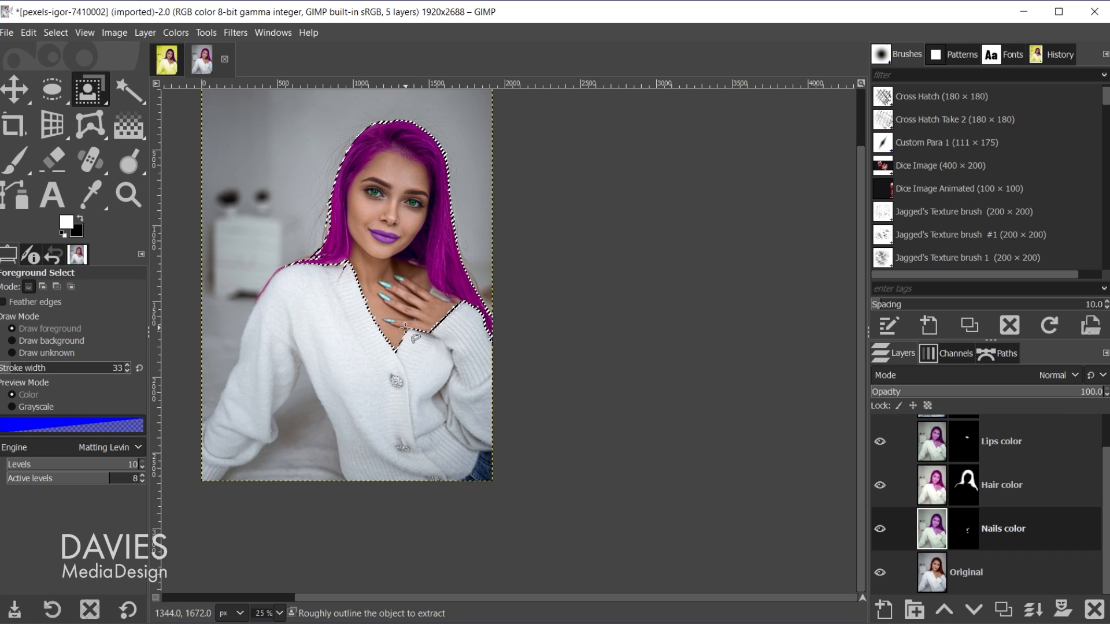
Create a new transparent layer named Color directly above the Original layer.
click(934, 573)
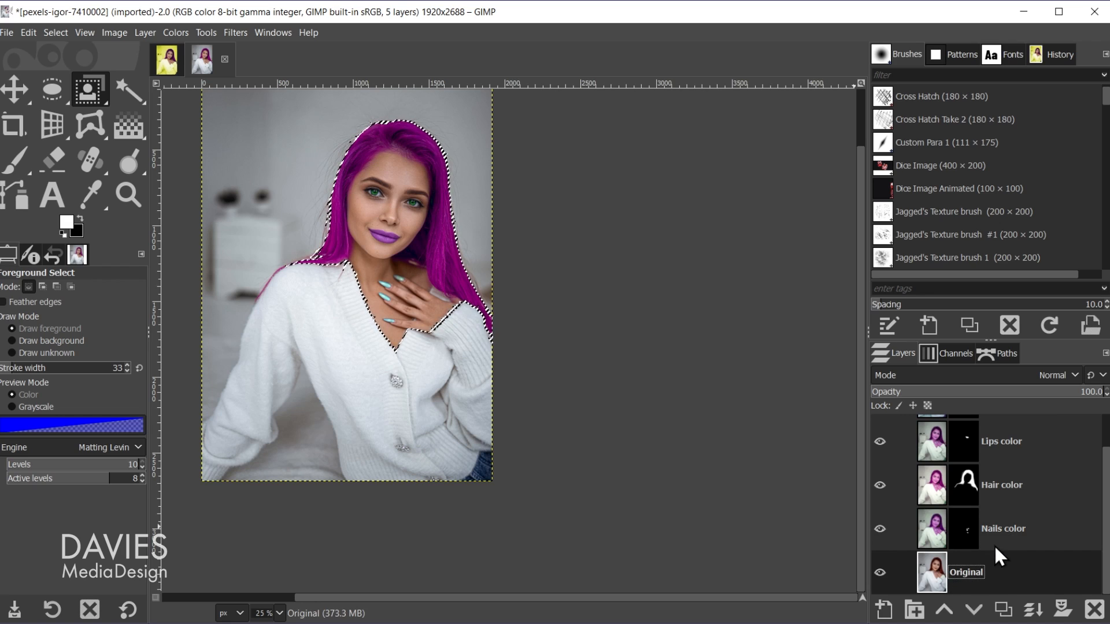
click(882, 609)
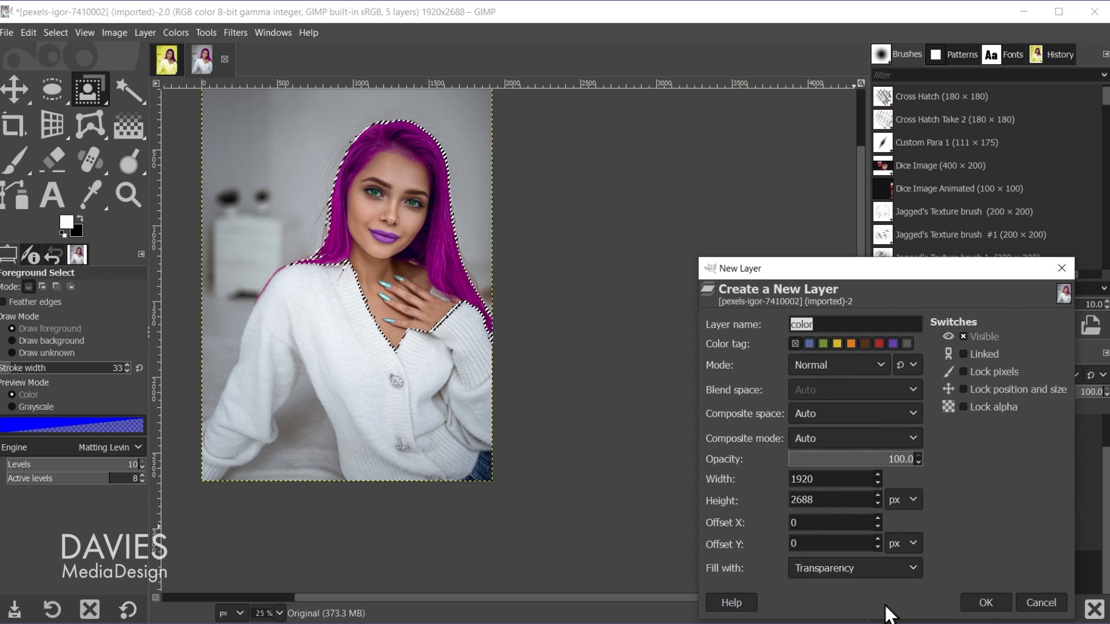
text(Color)
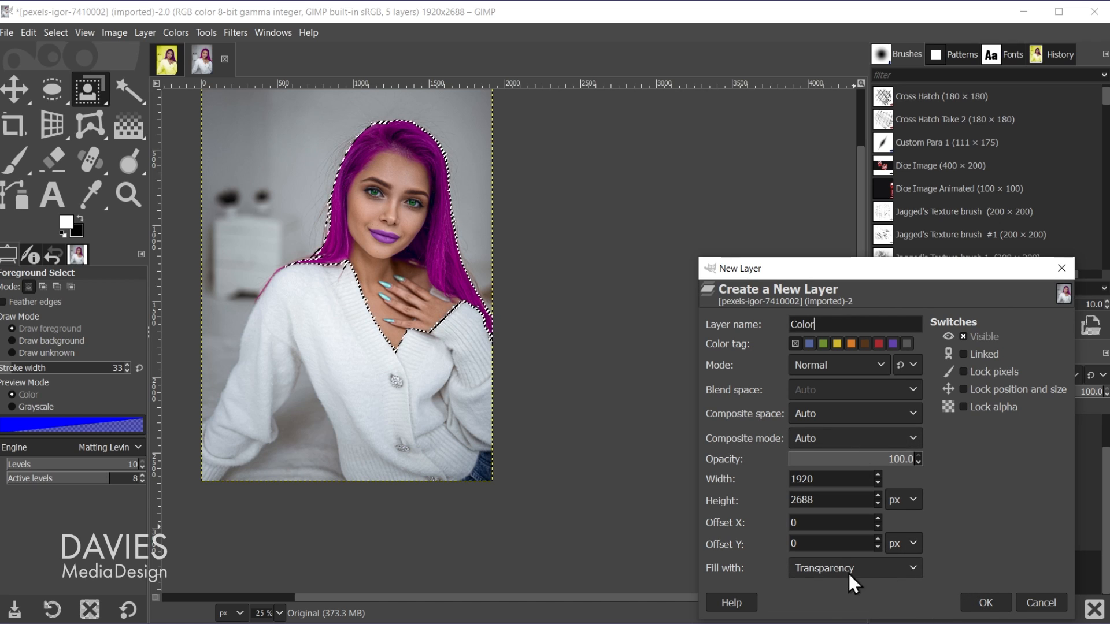
click(990, 603)
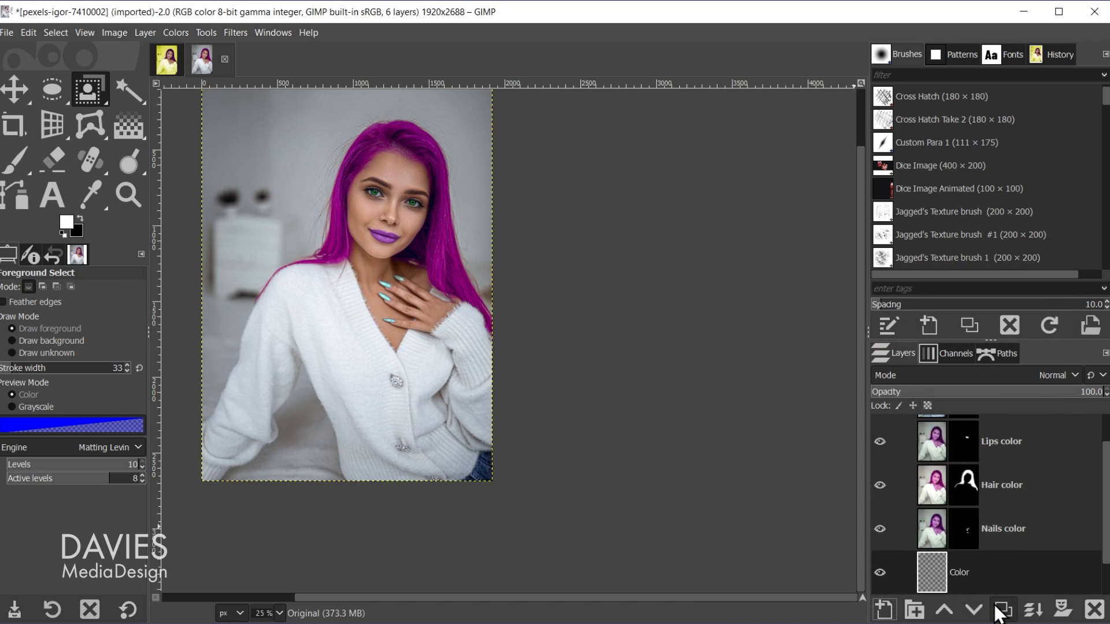
Add an inverted layer mask from the current selection to the Color layer, and clear the selection.
right_click(934, 577)
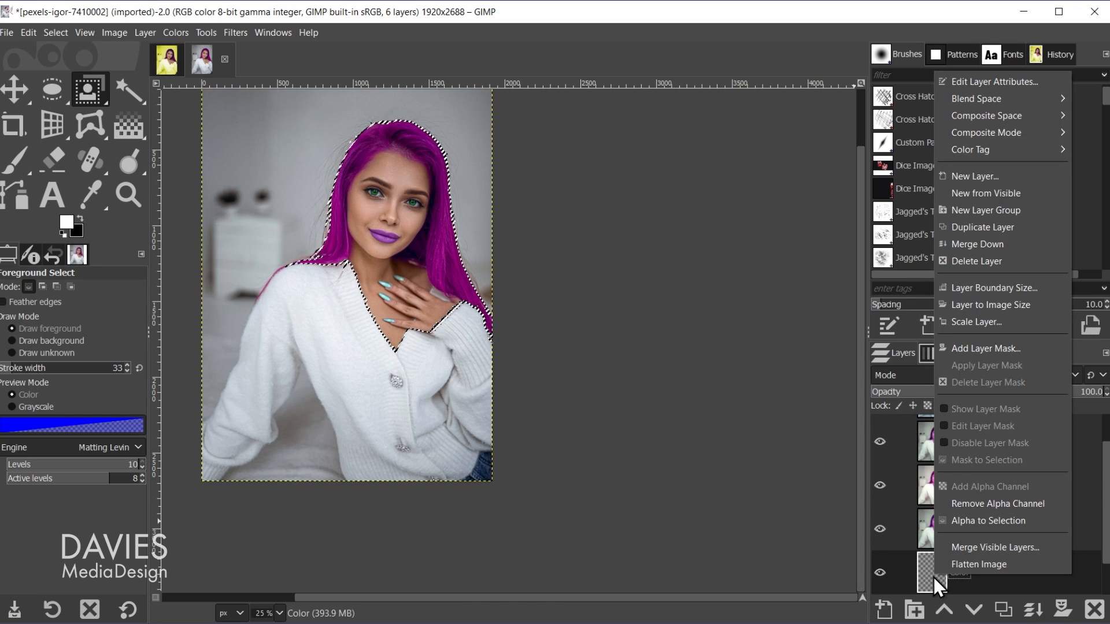
click(1023, 348)
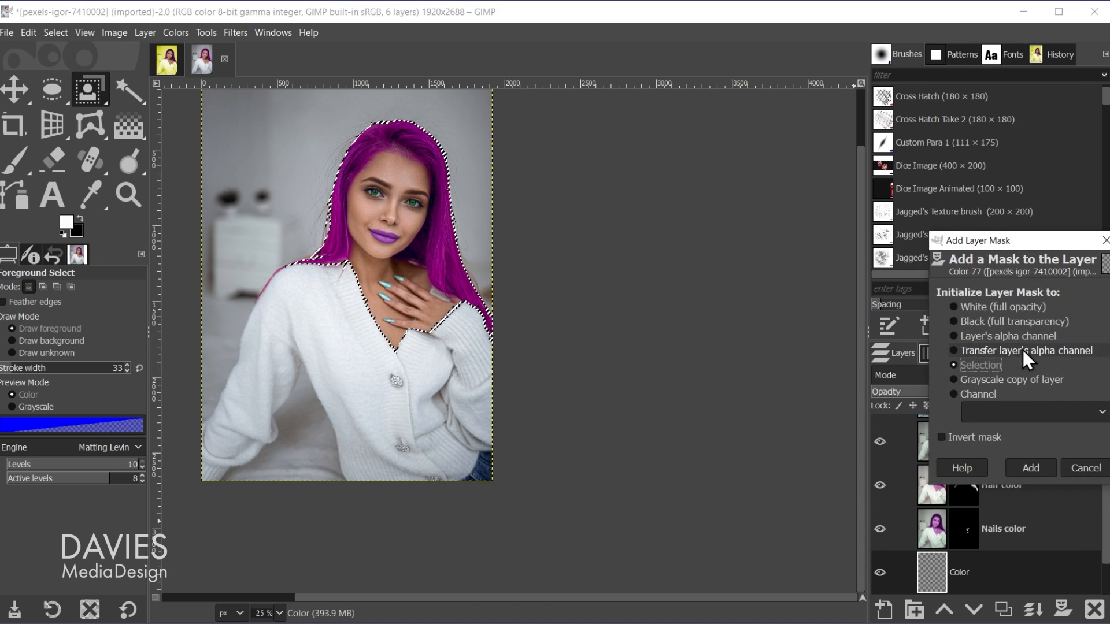
drag(1020, 255, 801, 133)
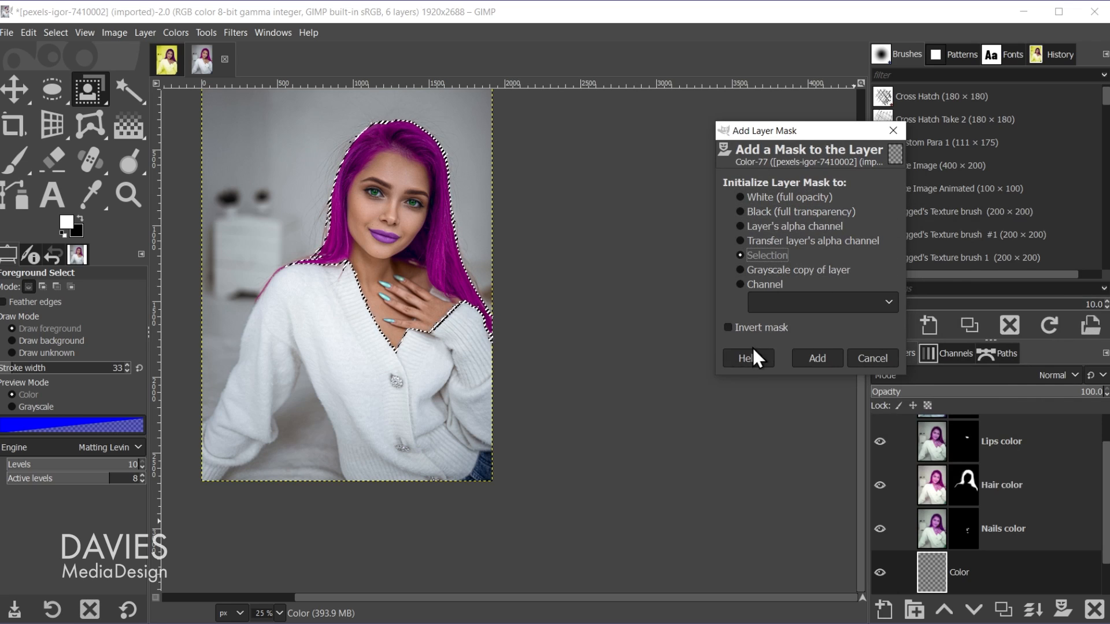
click(750, 331)
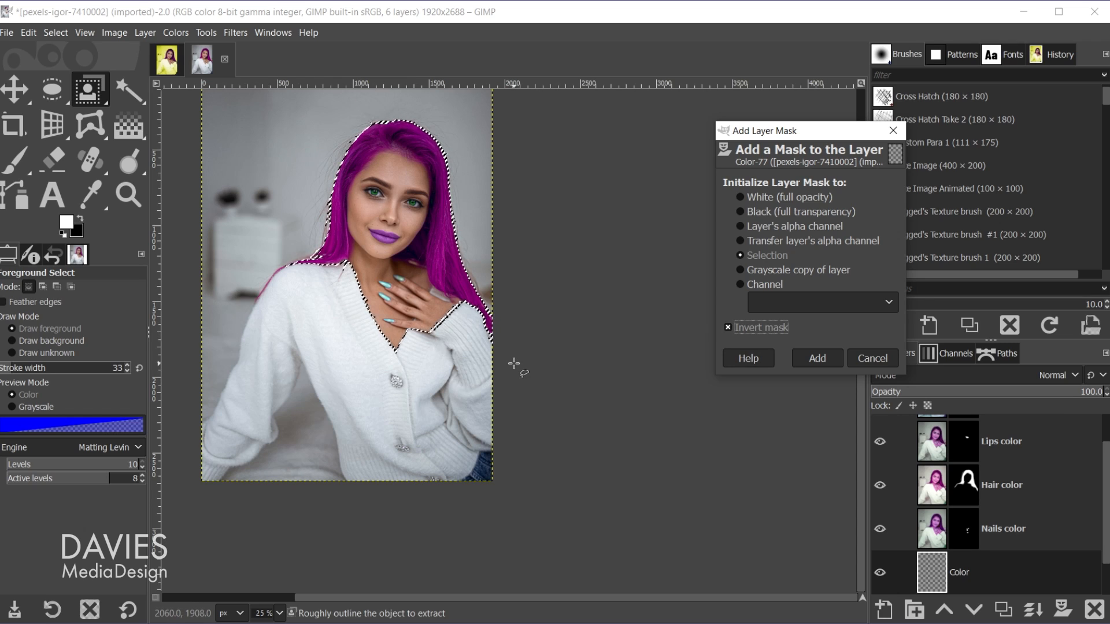
click(815, 361)
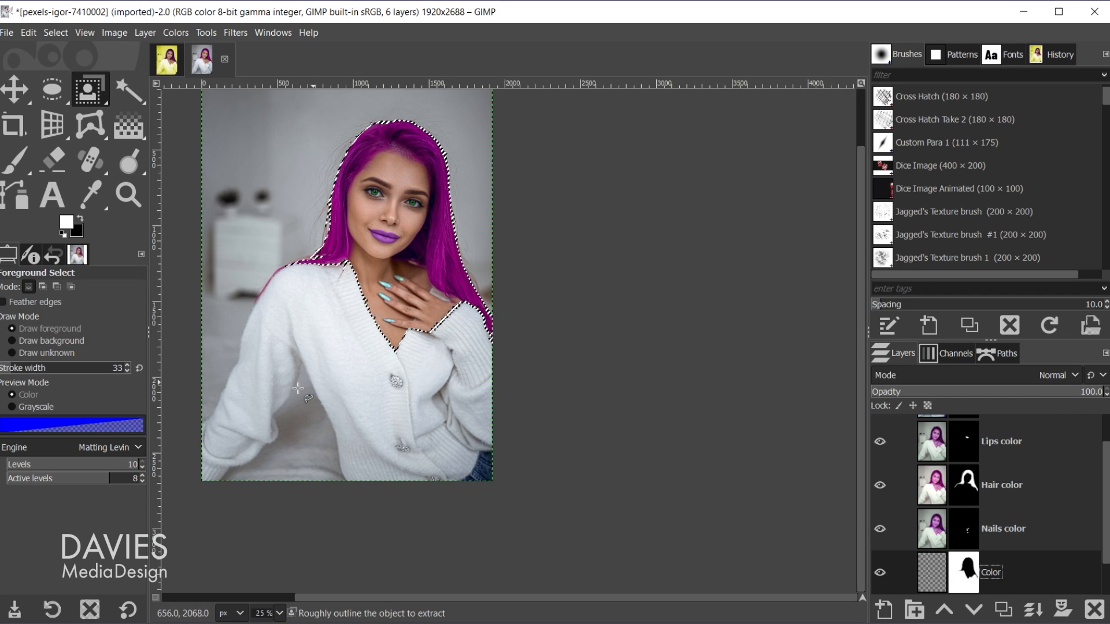
key(ctrl+shift+a)
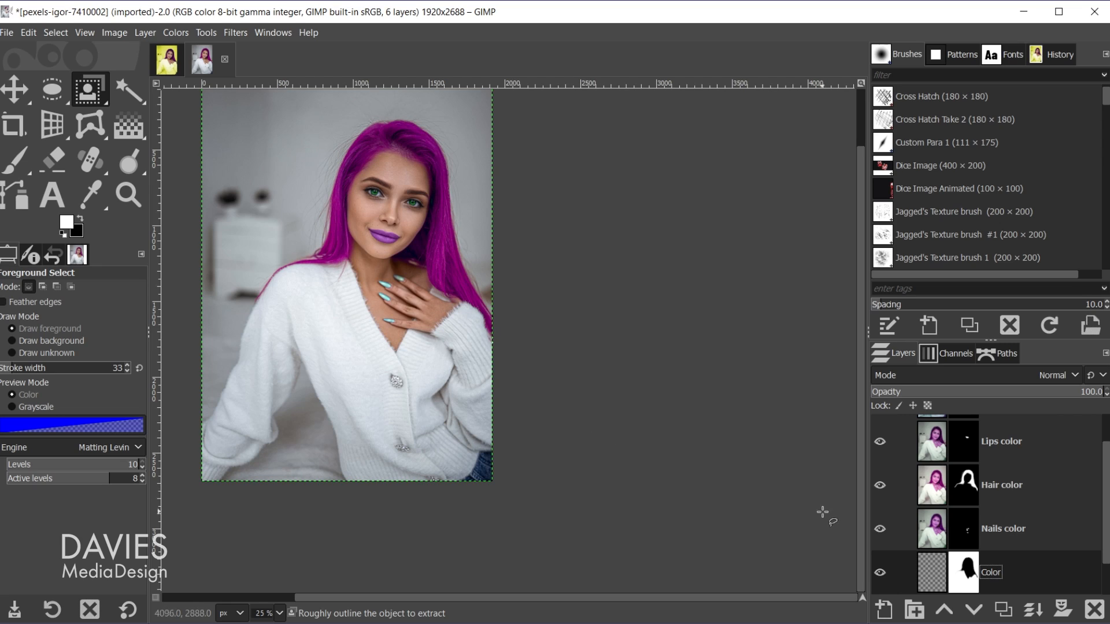
Set the foreground color to yellow dbdc28 and fill the Color layer itself, not its mask, with it.
click(929, 571)
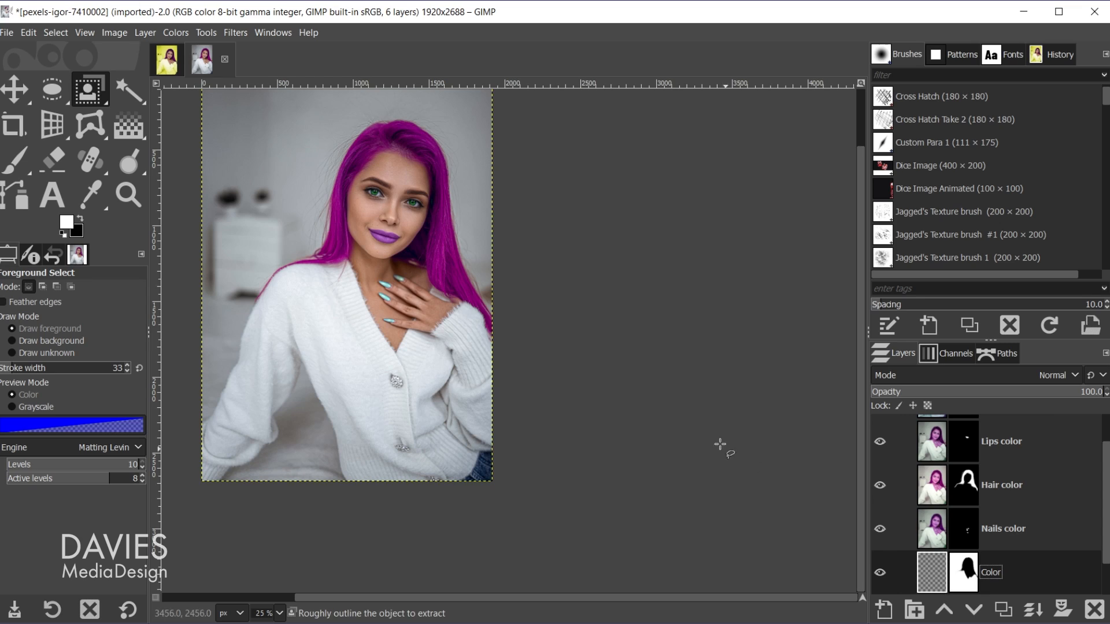
click(70, 226)
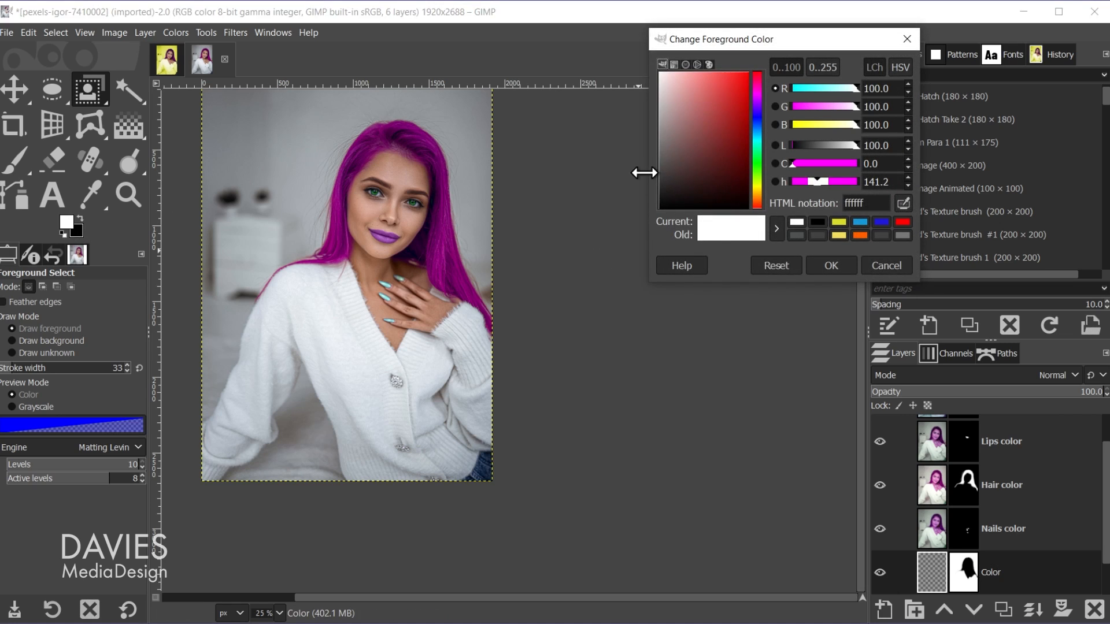
click(838, 222)
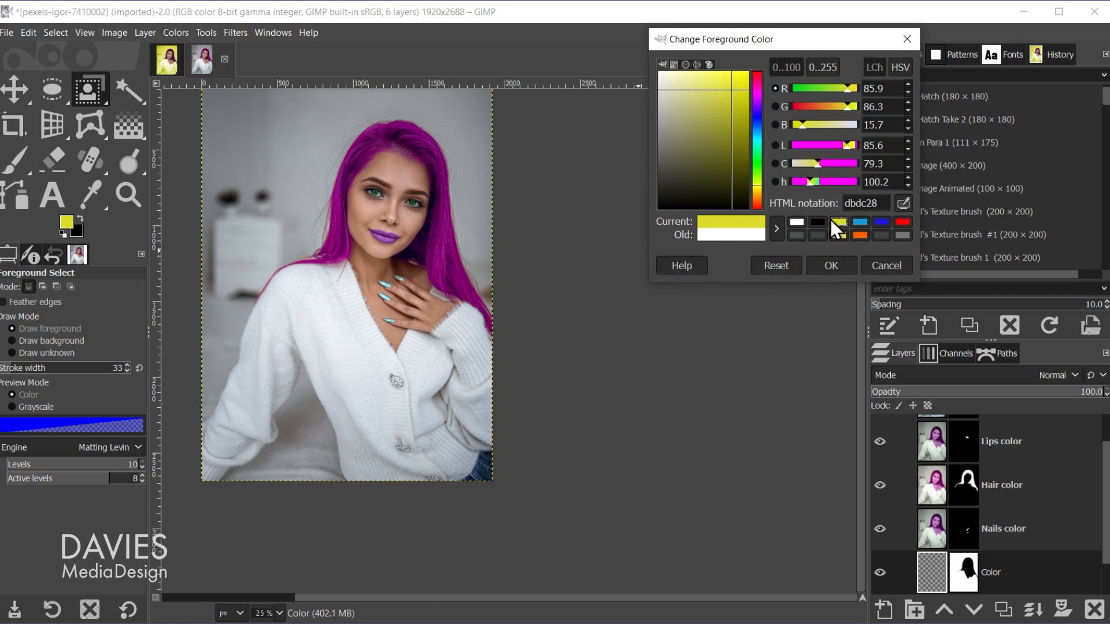
drag(754, 67, 762, 183)
drag(731, 93, 758, 177)
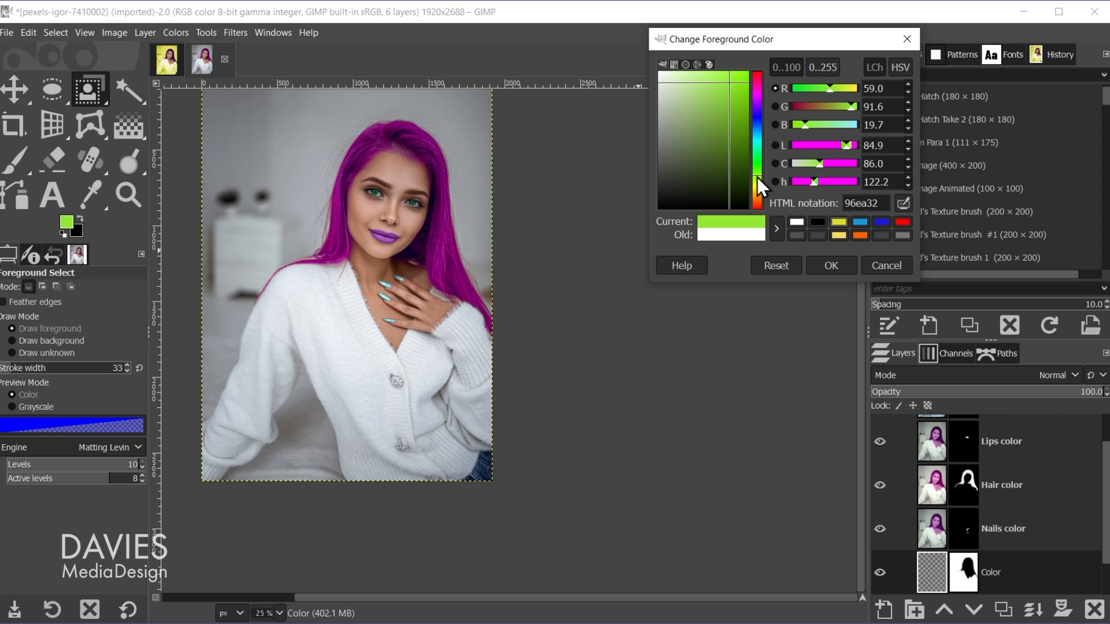
click(839, 222)
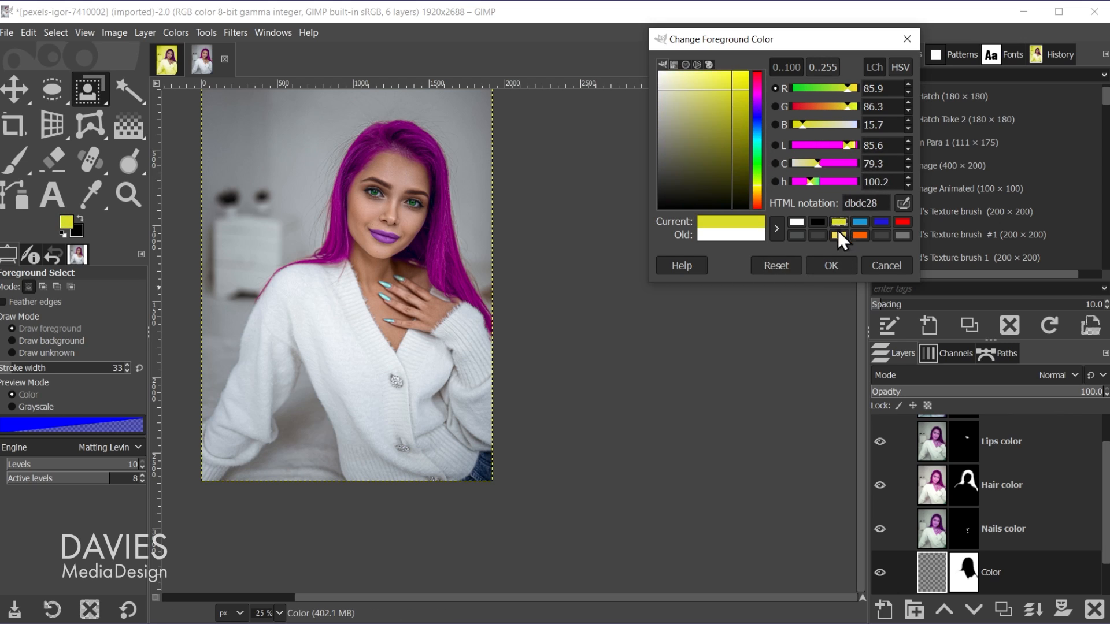
click(833, 266)
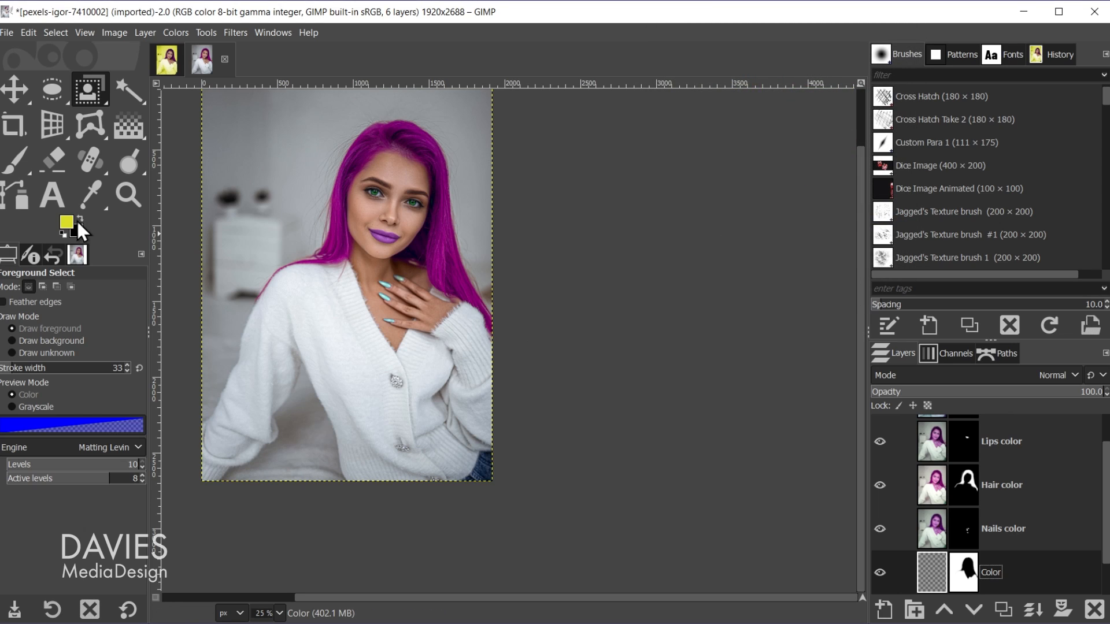
drag(72, 224, 343, 333)
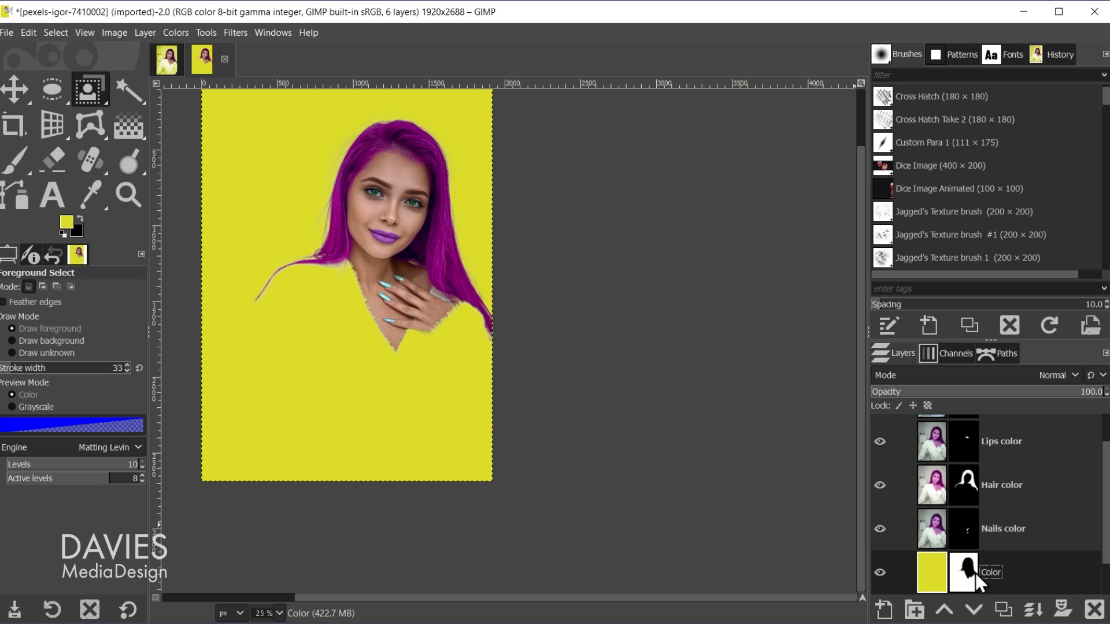
Set the Color layer's blend mode to HSL Color and its opacity to 83.3.
click(986, 374)
drag(1077, 179, 1080, 352)
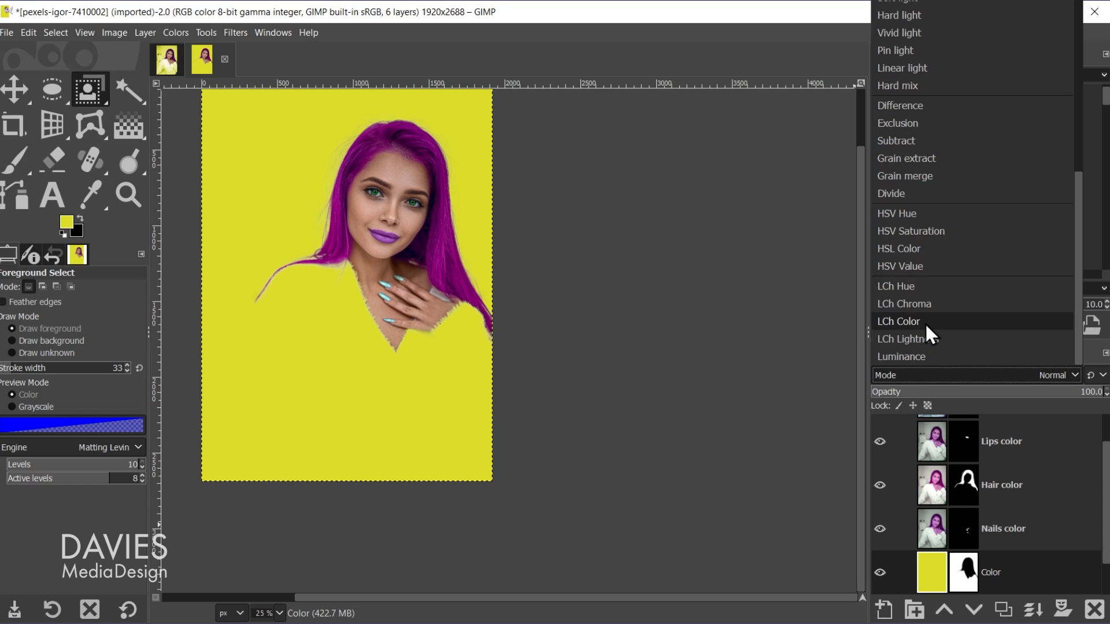
click(903, 248)
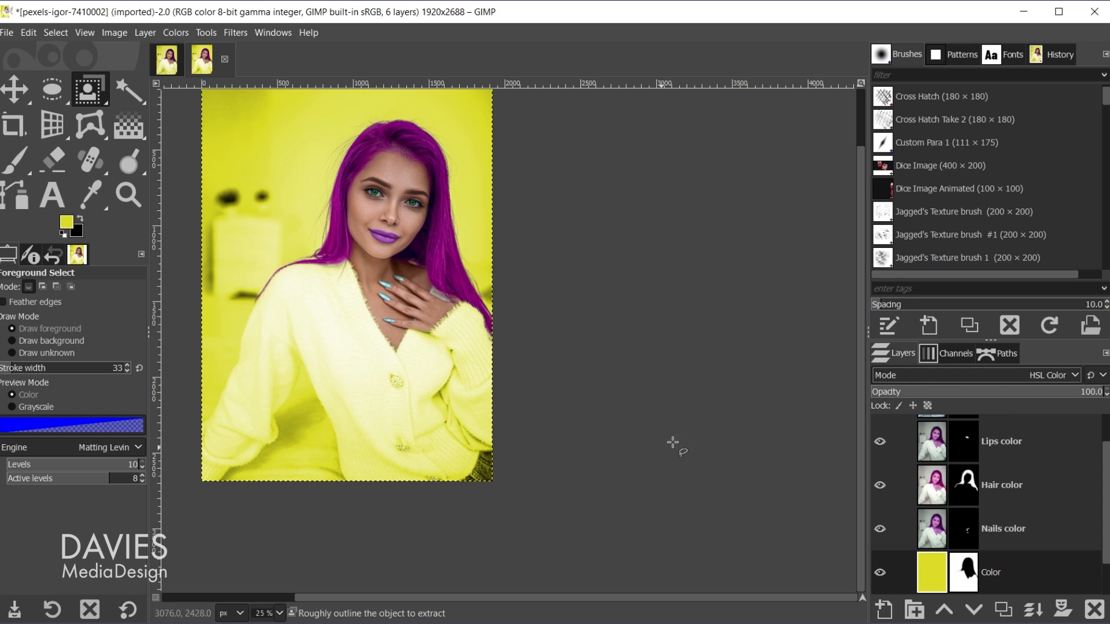
drag(1015, 394, 1002, 398)
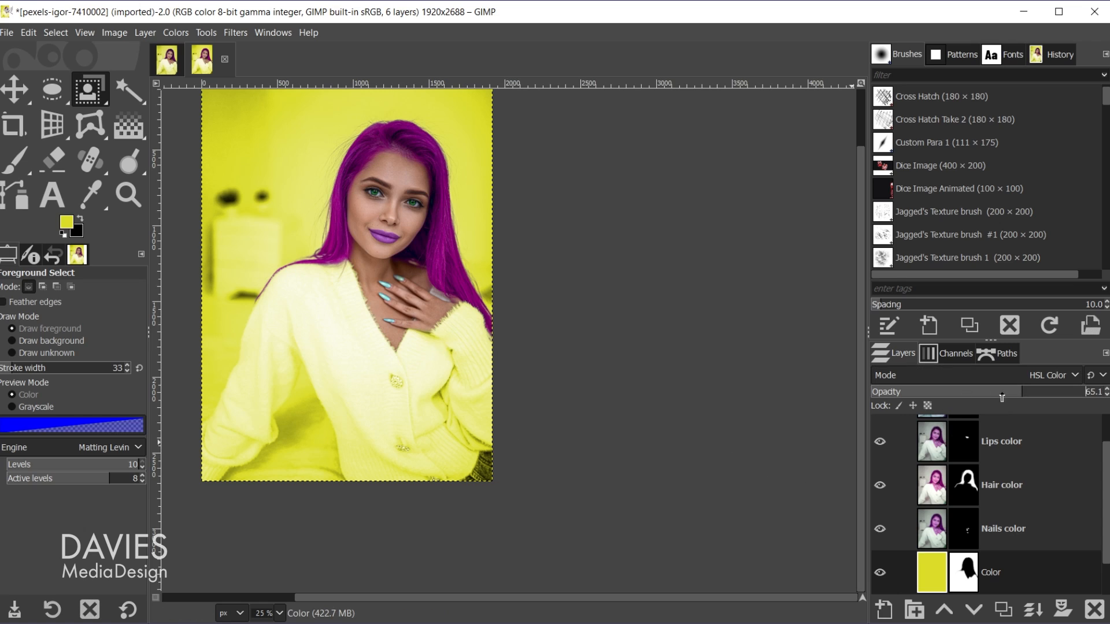
drag(887, 396, 1074, 417)
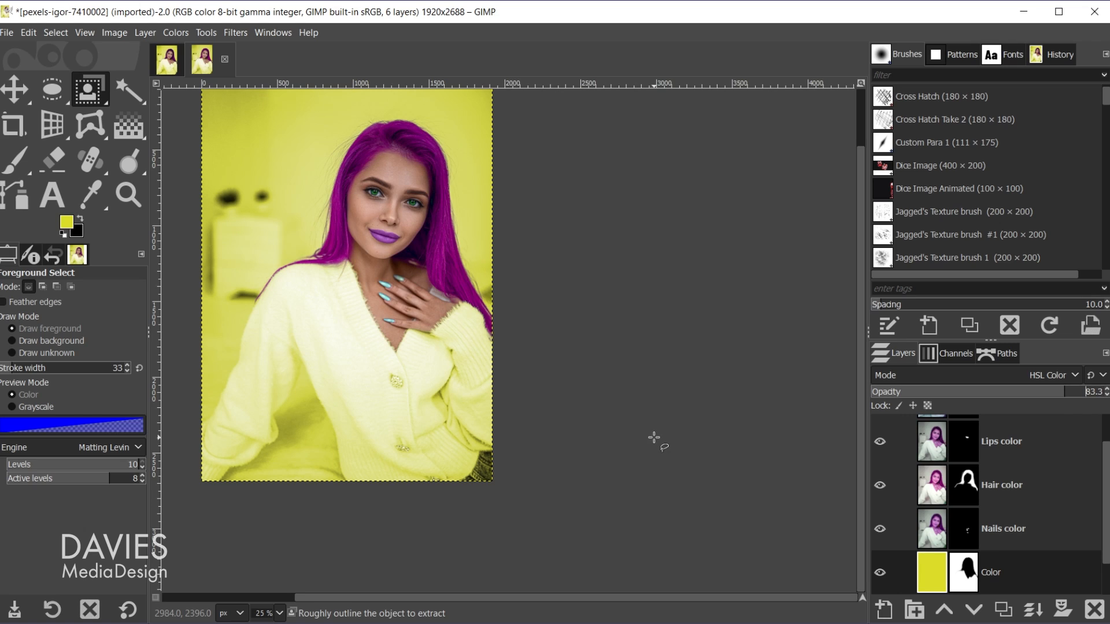
Paint the Color mask black over the jeans with a size 71 Paintbrush, and restore the adjoining sweater edge in white.
scroll(348, 367, up, 2)
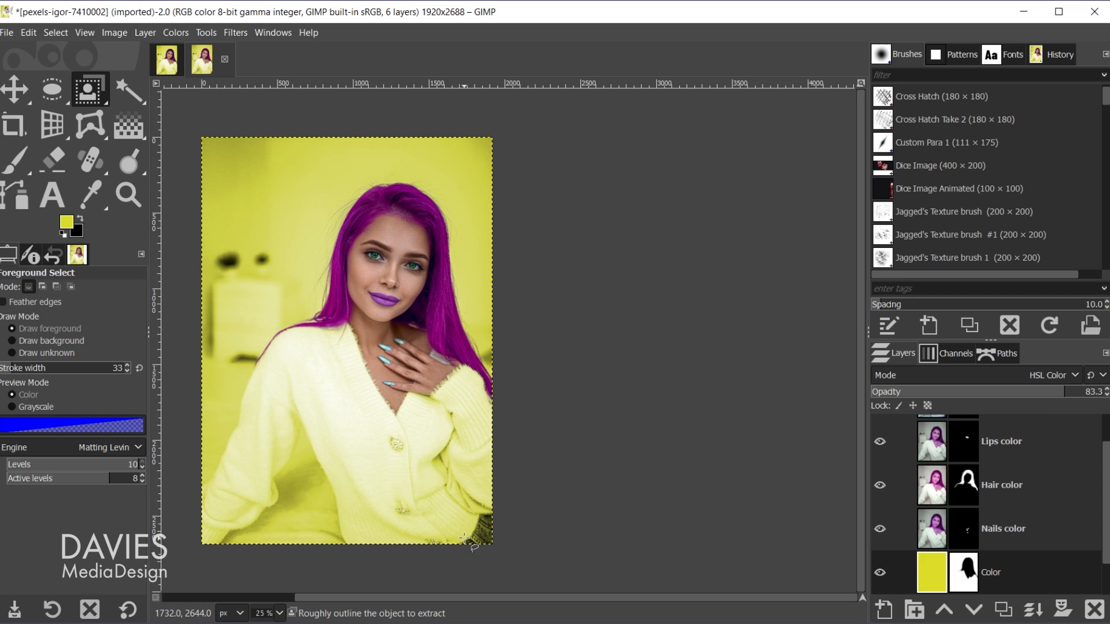
click(965, 571)
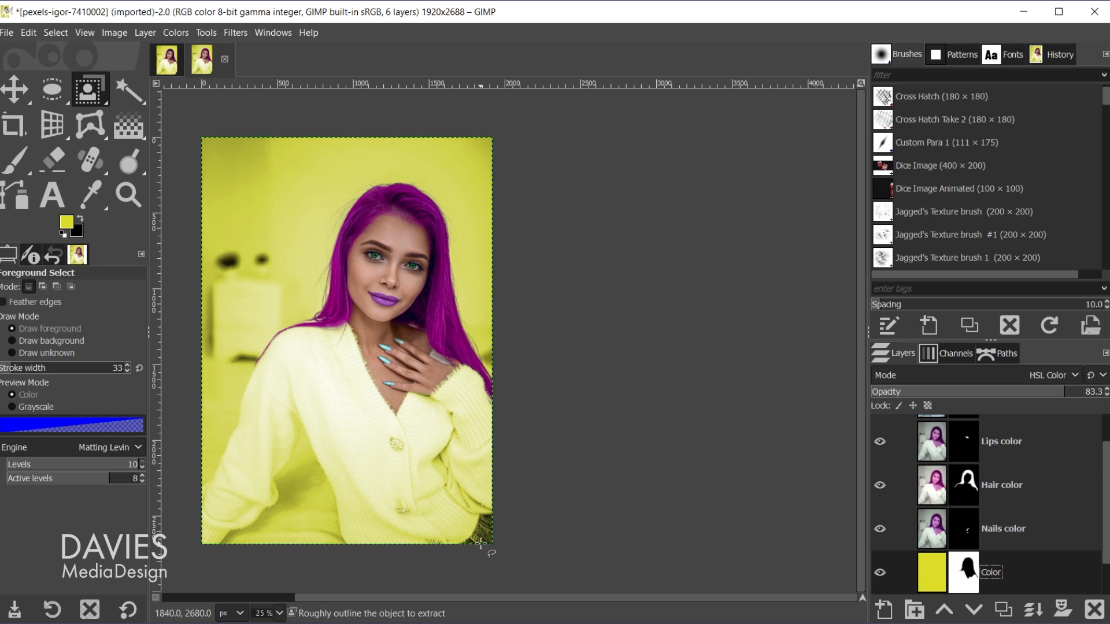
scroll(481, 544, up, 4)
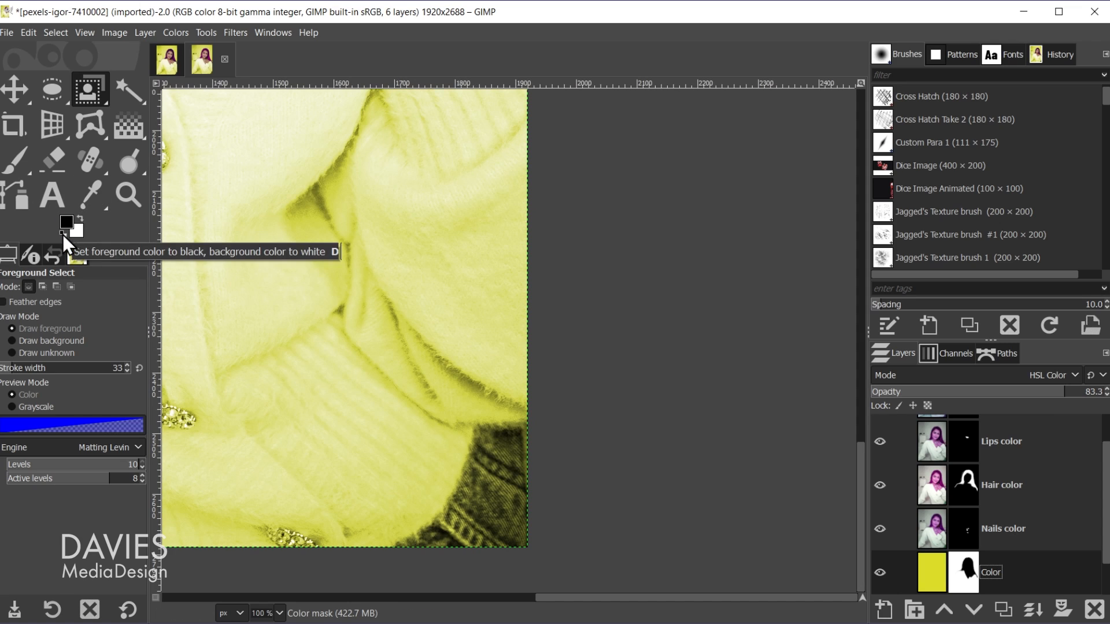
click(15, 164)
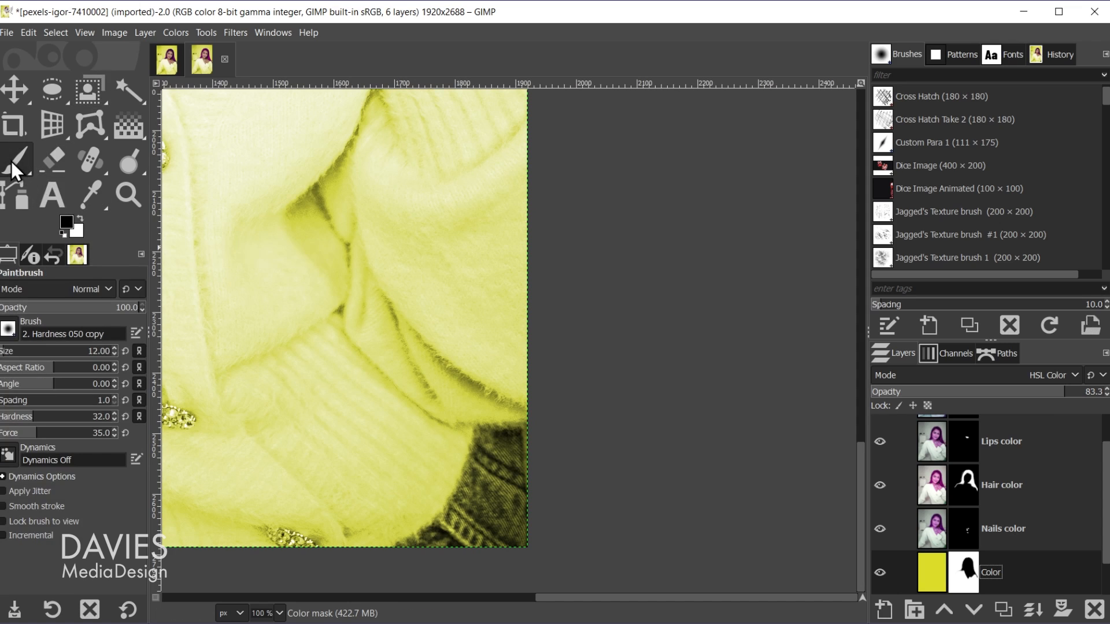
click(8, 351)
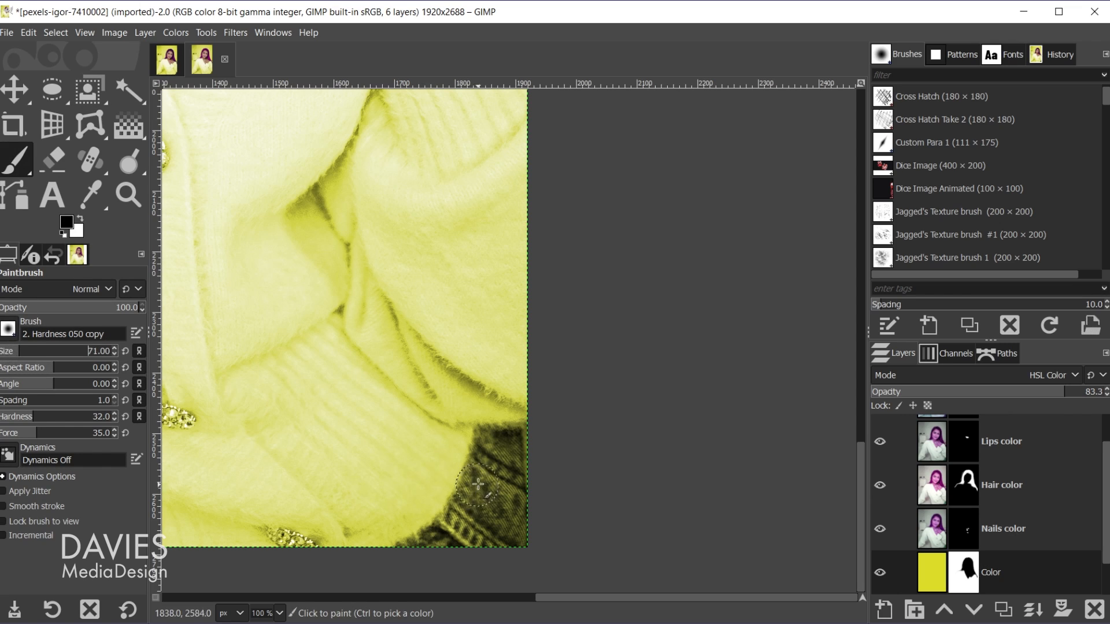
mouse_move(494, 506)
mouse_down()
mouse_move(494, 458)
mouse_move(432, 537)
mouse_move(482, 486)
mouse_move(492, 508)
mouse_move(533, 479)
mouse_move(506, 446)
mouse_move(488, 468)
mouse_move(488, 448)
mouse_move(500, 447)
mouse_move(487, 490)
mouse_move(414, 566)
mouse_move(511, 517)
mouse_move(519, 479)
mouse_up()
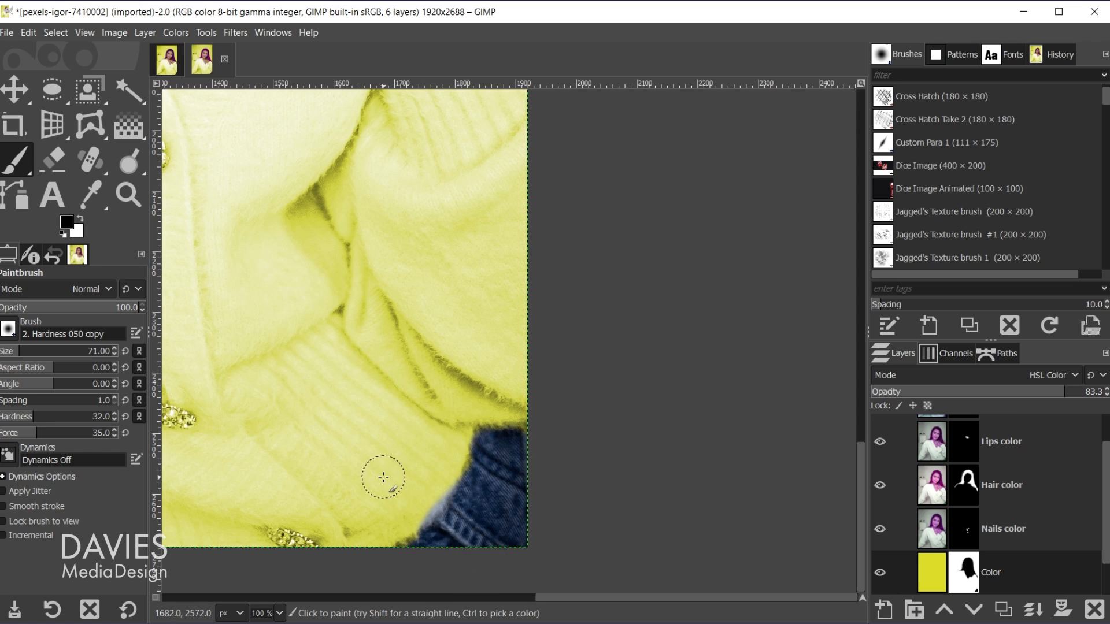
key(x)
mouse_move(434, 487)
mouse_down()
mouse_move(393, 528)
mouse_move(446, 453)
mouse_up()
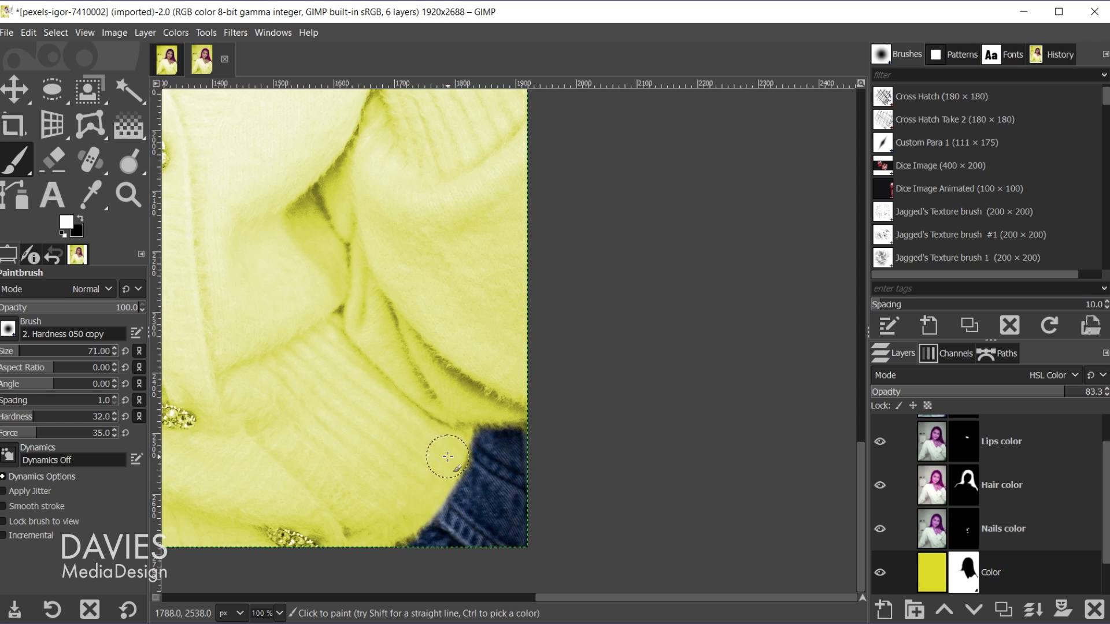
Switch to the Airbrush and try a white stroke on the Color mask over the uncolored fabric patch between hand and hair.
scroll(446, 453, down, 4)
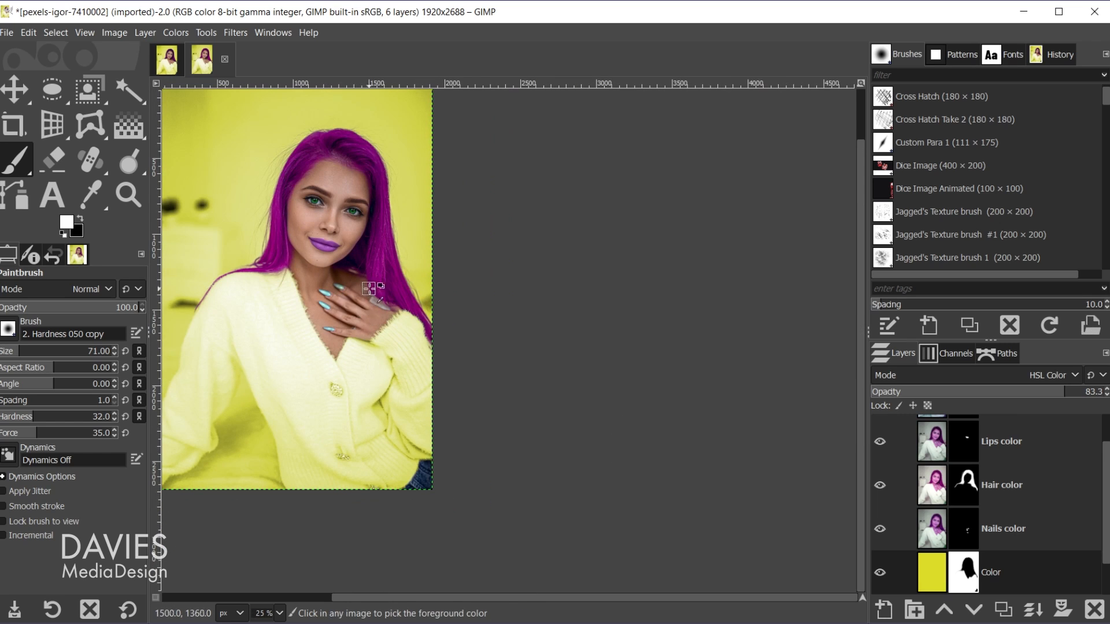
scroll(373, 289, up, 4)
scroll(385, 302, up, 1)
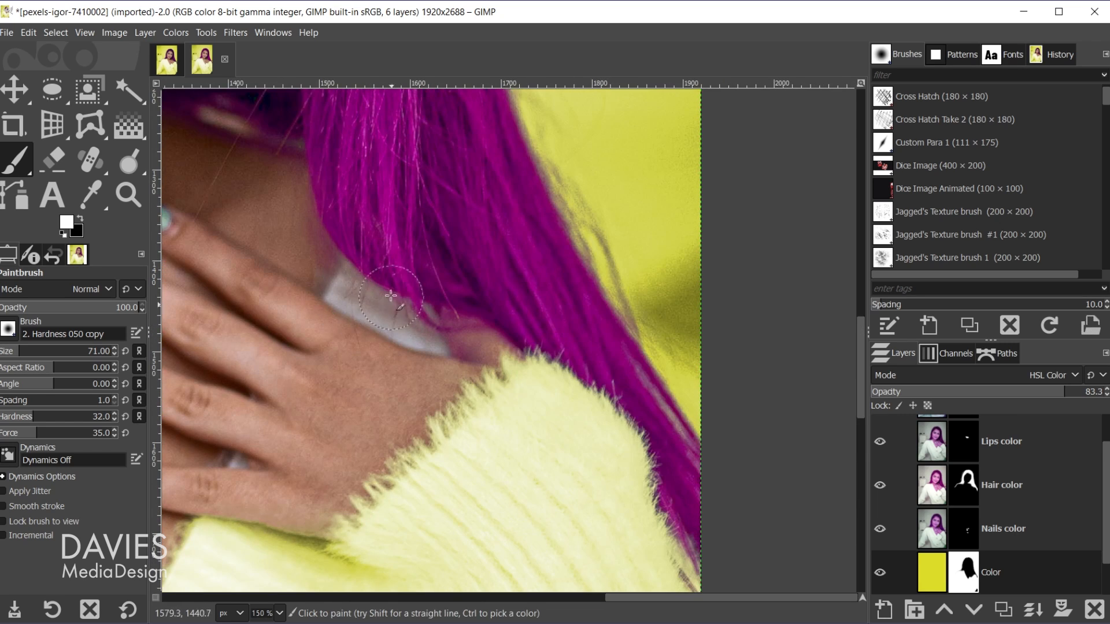
scroll(364, 354, down, 3)
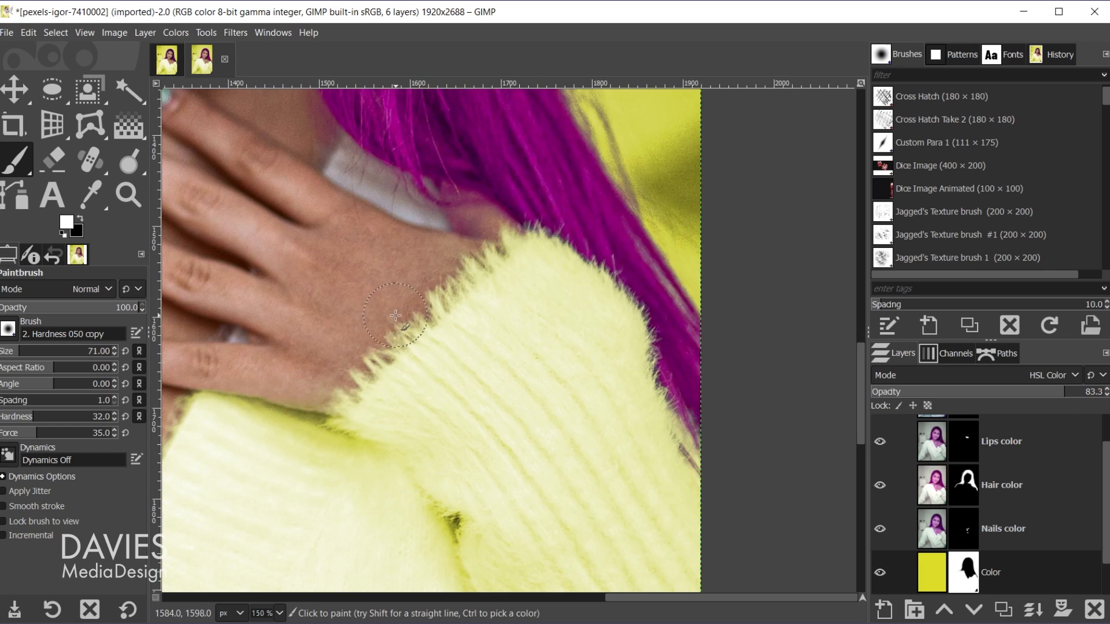
right_click(15, 155)
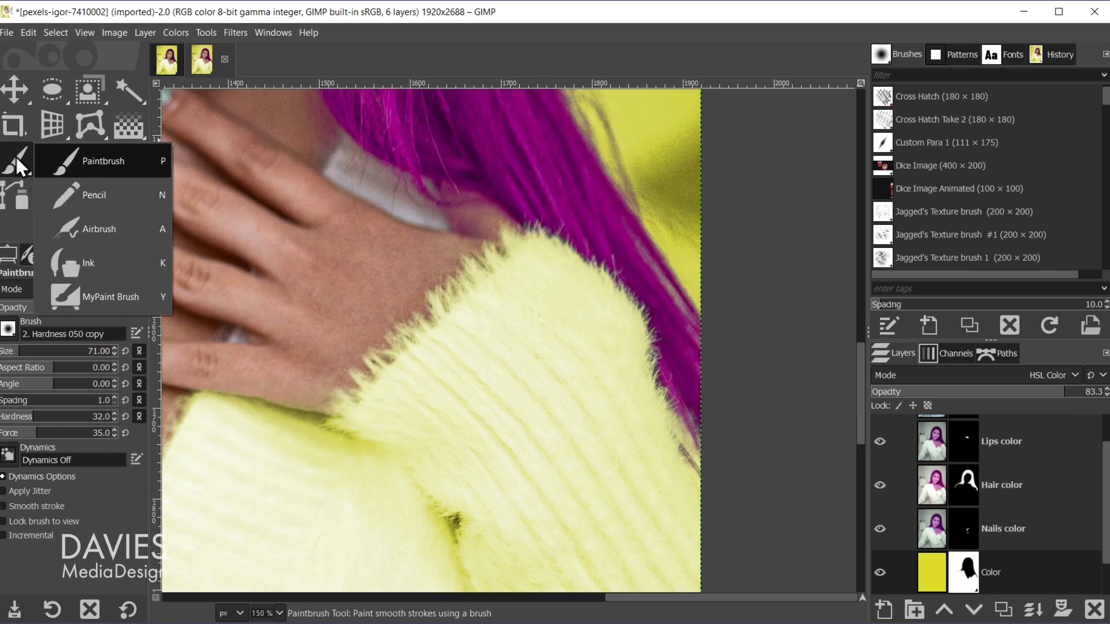
click(99, 225)
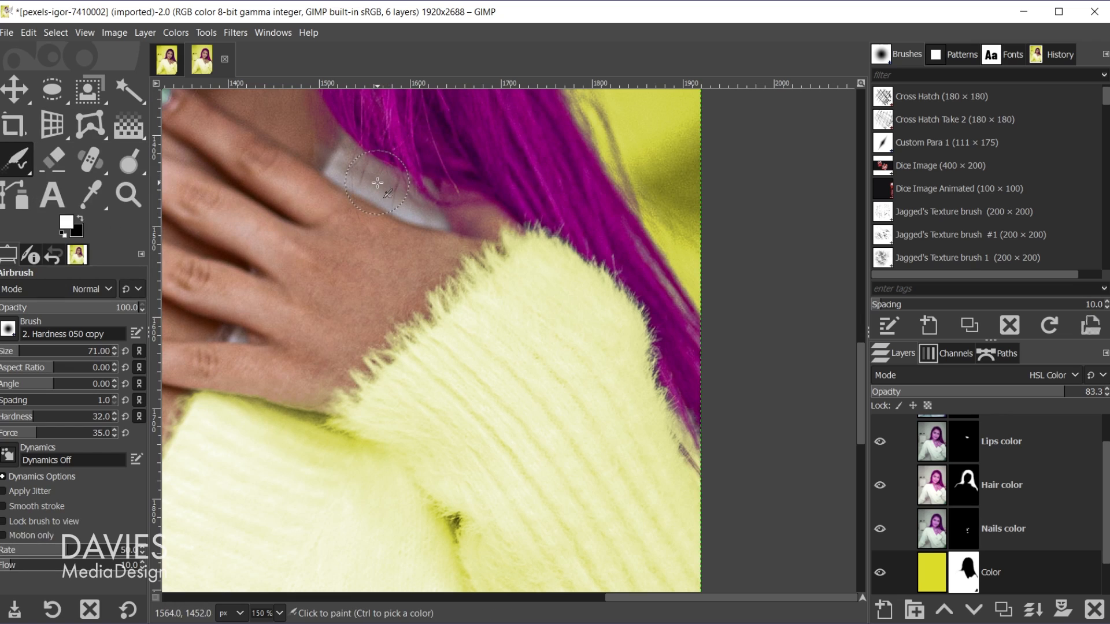
drag(376, 180, 385, 193)
key(ctrl+z)
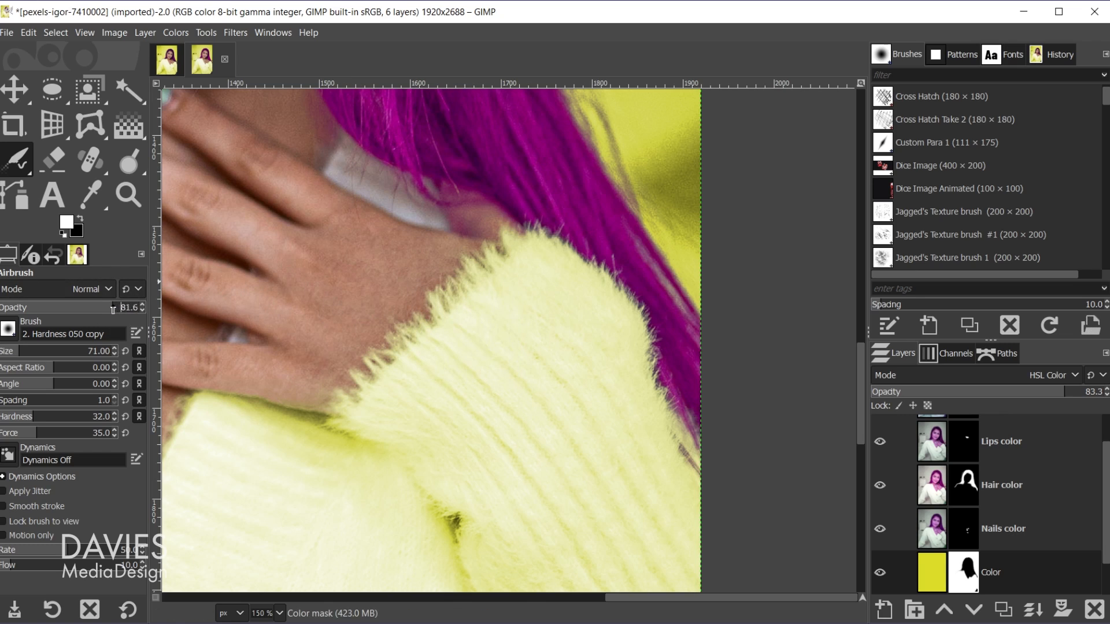
Airbrush the fabric patch white on the mask with opacity 71.4 and force 15, and clean the spill on the hand in black.
drag(104, 308, 99, 308)
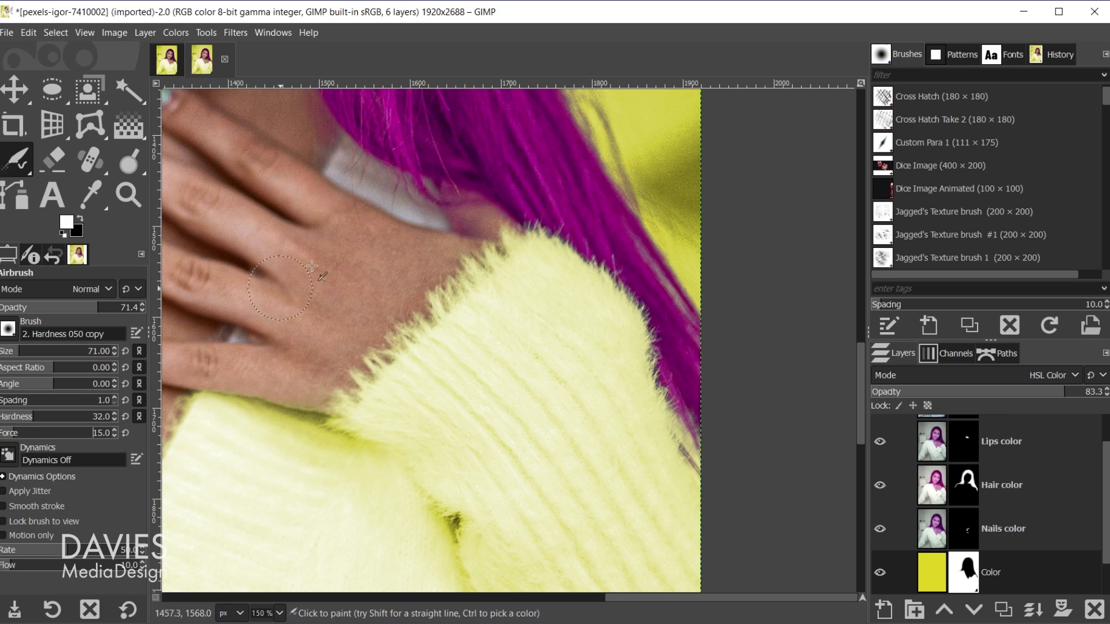
mouse_move(364, 172)
mouse_down()
mouse_move(350, 154)
mouse_move(348, 200)
mouse_move(345, 164)
mouse_move(385, 207)
mouse_move(367, 178)
mouse_move(386, 197)
mouse_move(380, 177)
mouse_move(355, 182)
mouse_move(347, 156)
mouse_move(343, 188)
mouse_move(447, 224)
mouse_move(392, 209)
mouse_move(427, 235)
mouse_up()
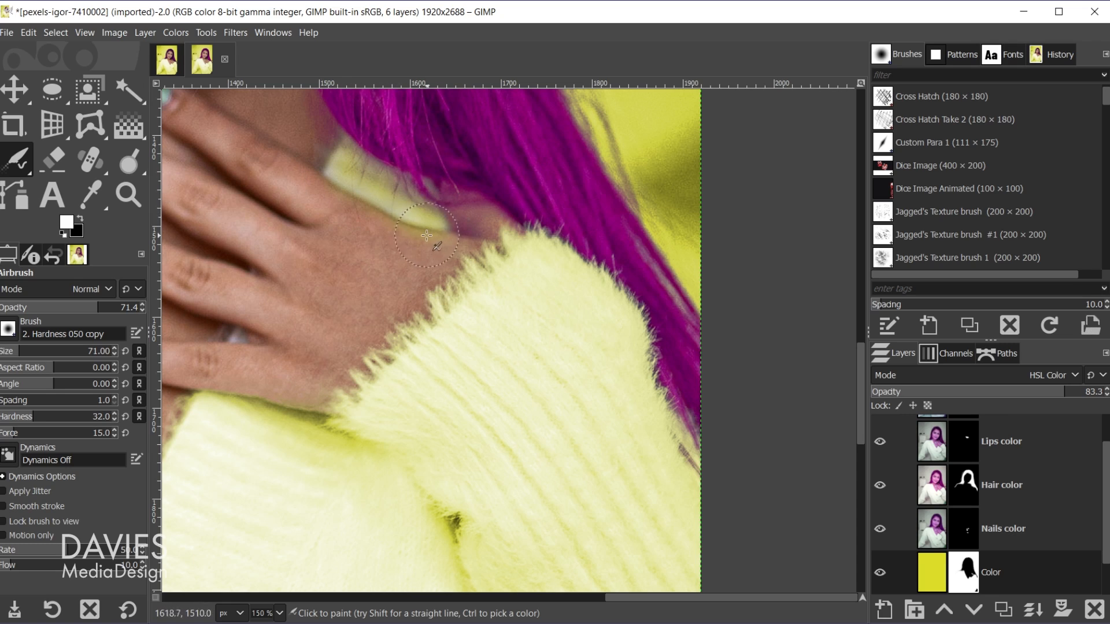
mouse_move(340, 184)
mouse_down()
mouse_move(396, 218)
mouse_move(335, 176)
mouse_move(423, 232)
mouse_move(426, 262)
mouse_up()
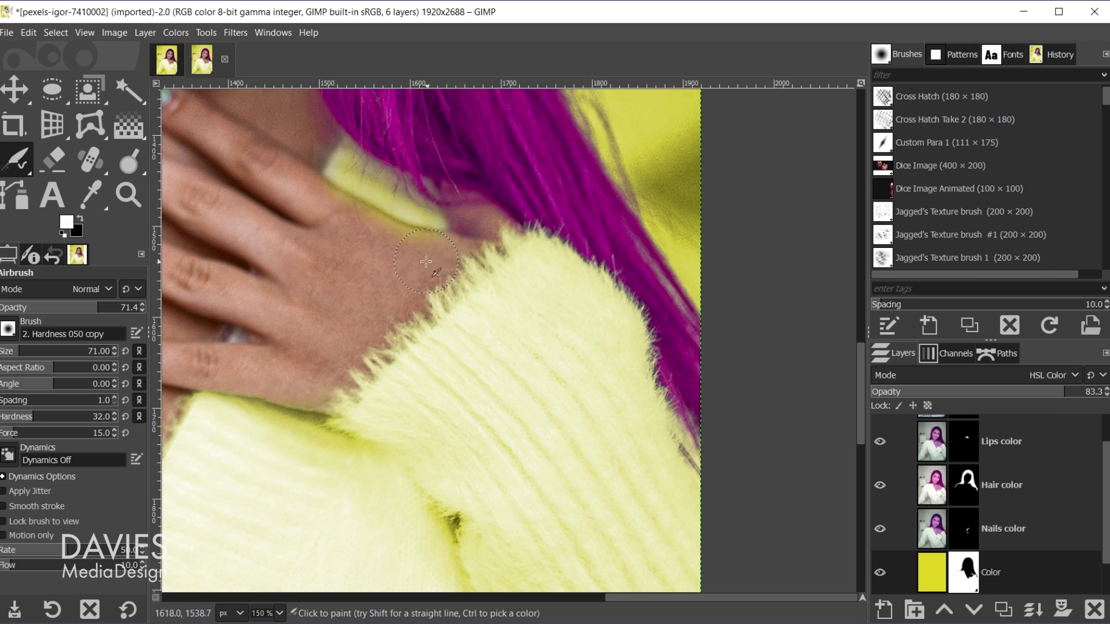
key(x)
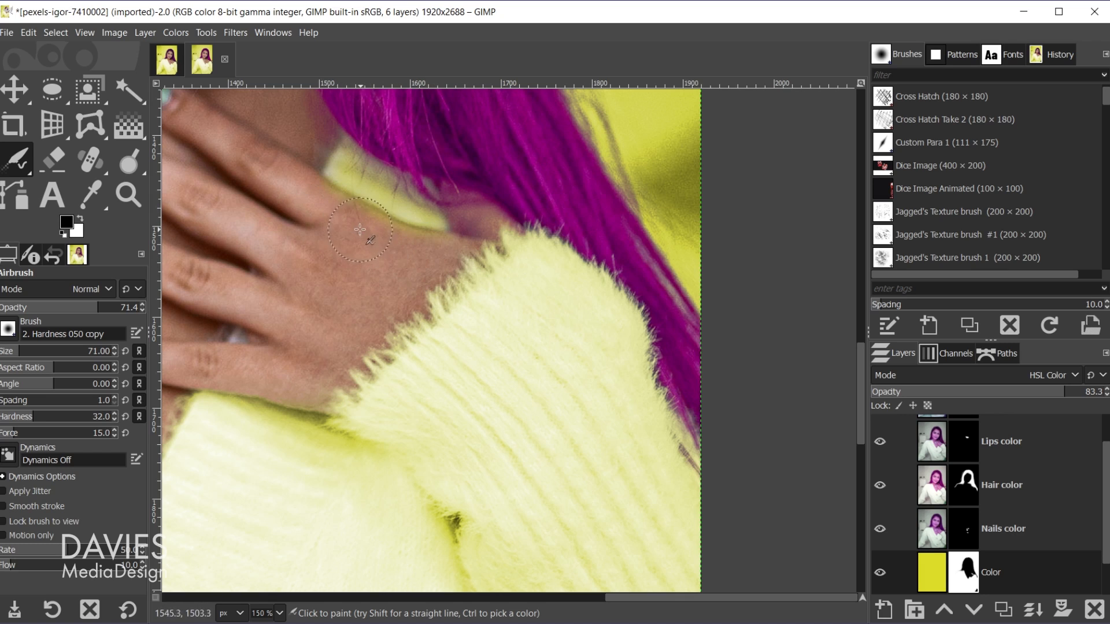
Compare the edit with the untouched photo by showing only the Original layer and restoring all the layers.
scroll(439, 318, down, 5)
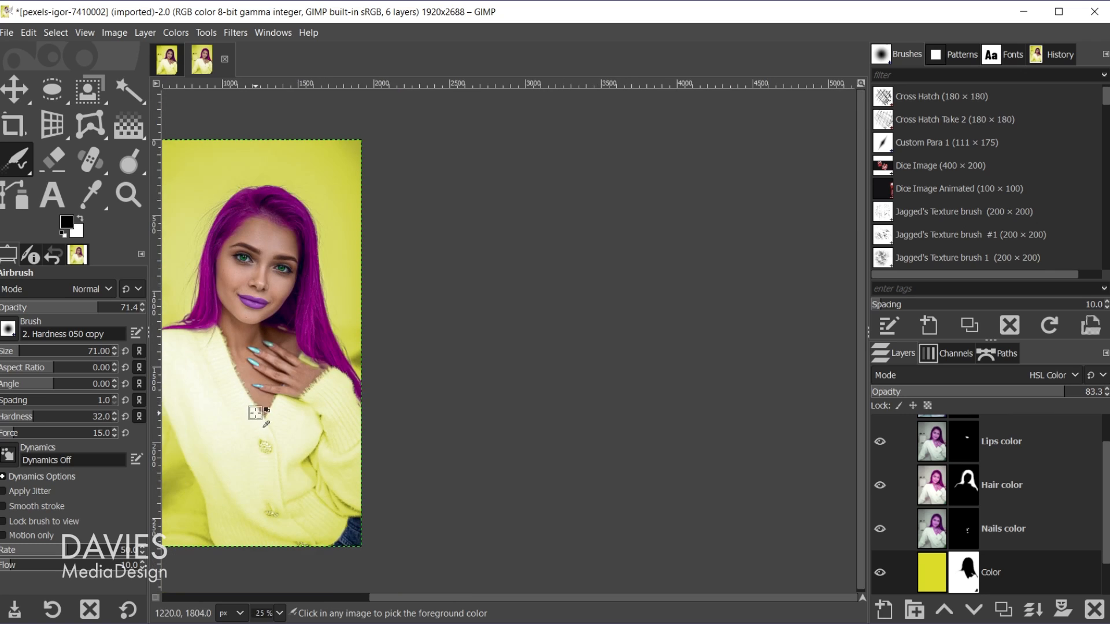
drag(443, 600, 292, 605)
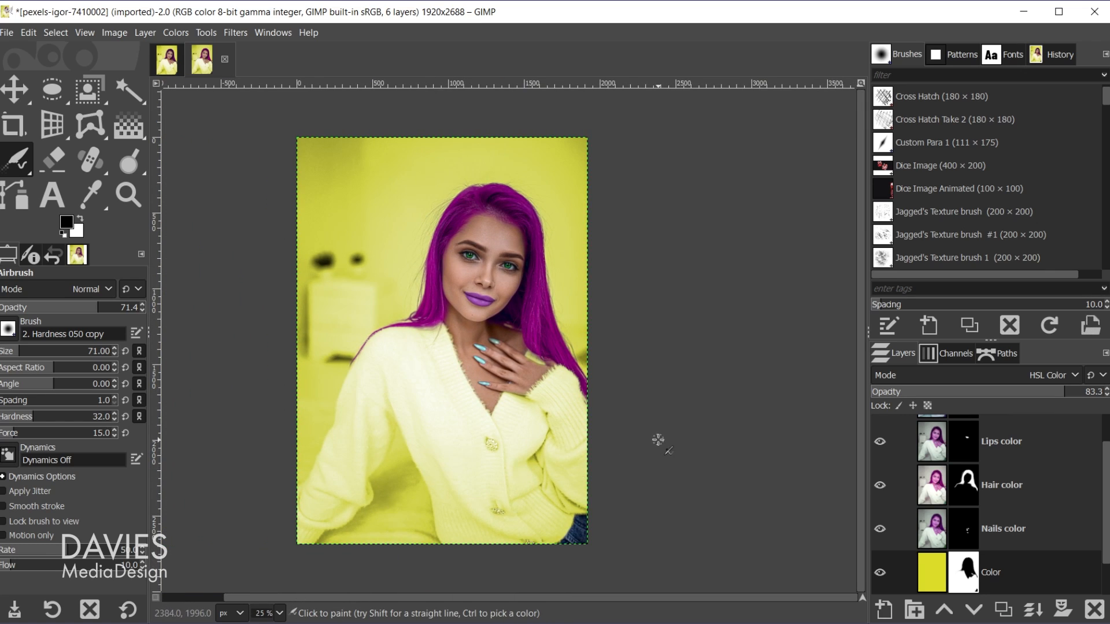
scroll(946, 498, down, 1)
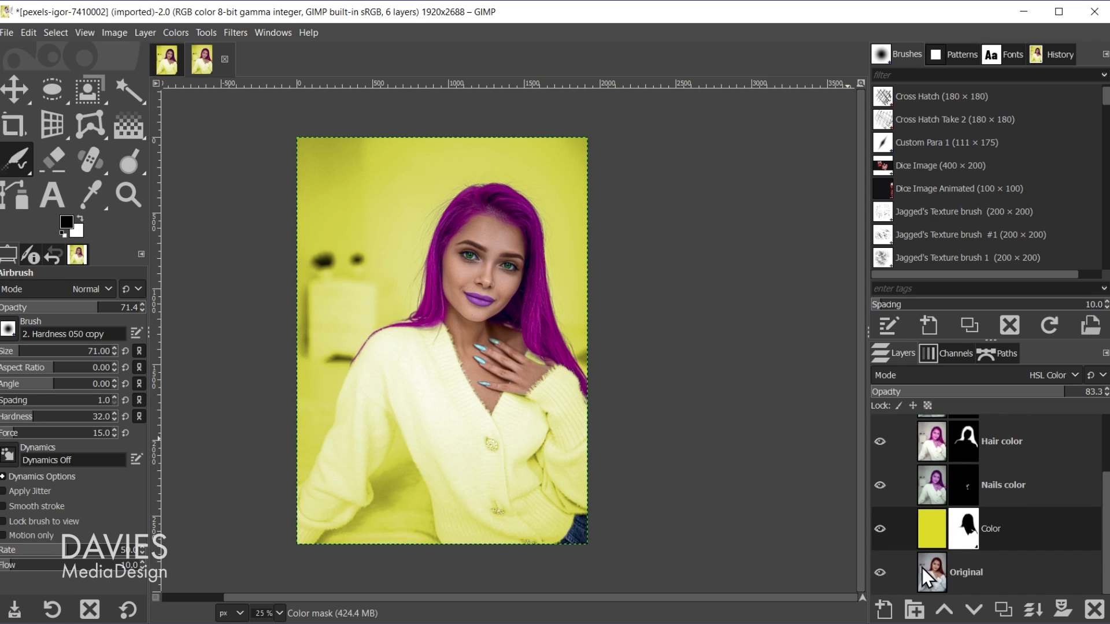
shift+click(880, 573)
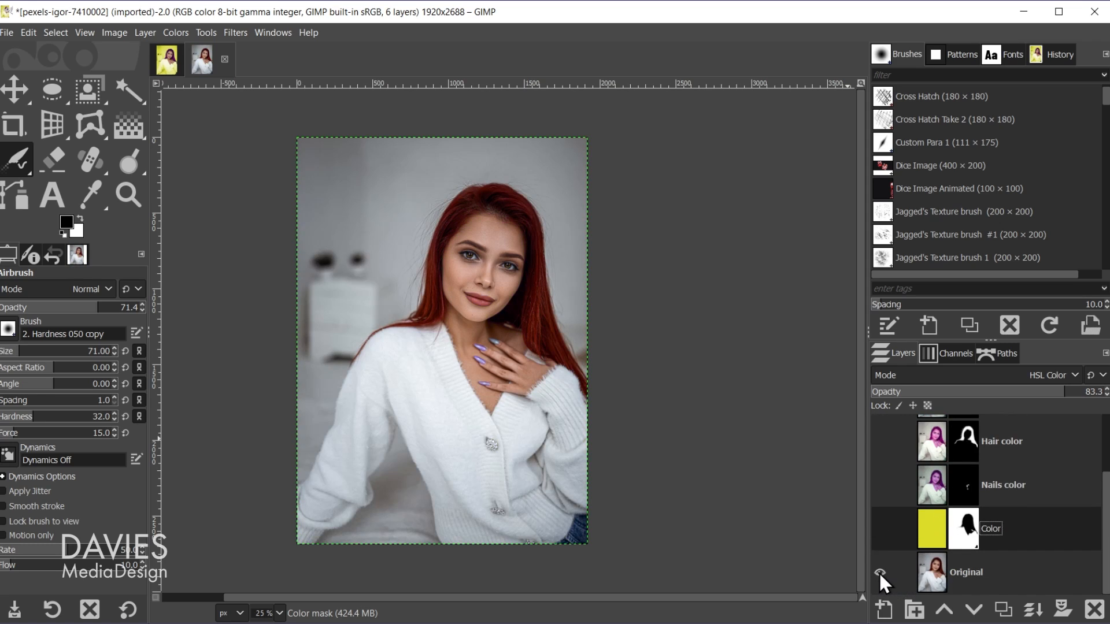
shift+click(880, 572)
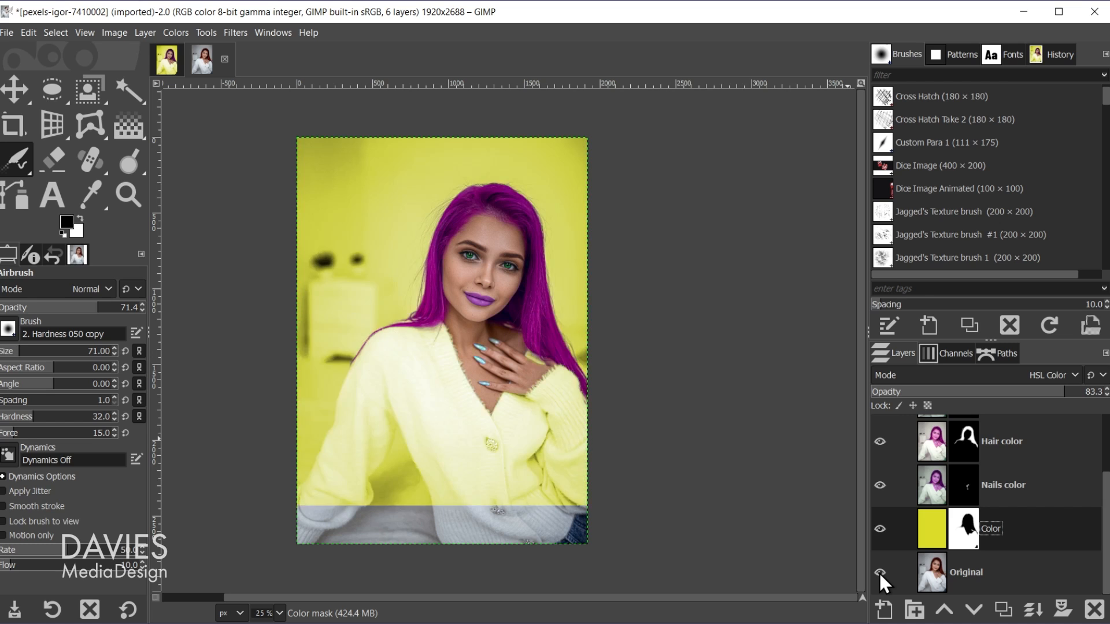